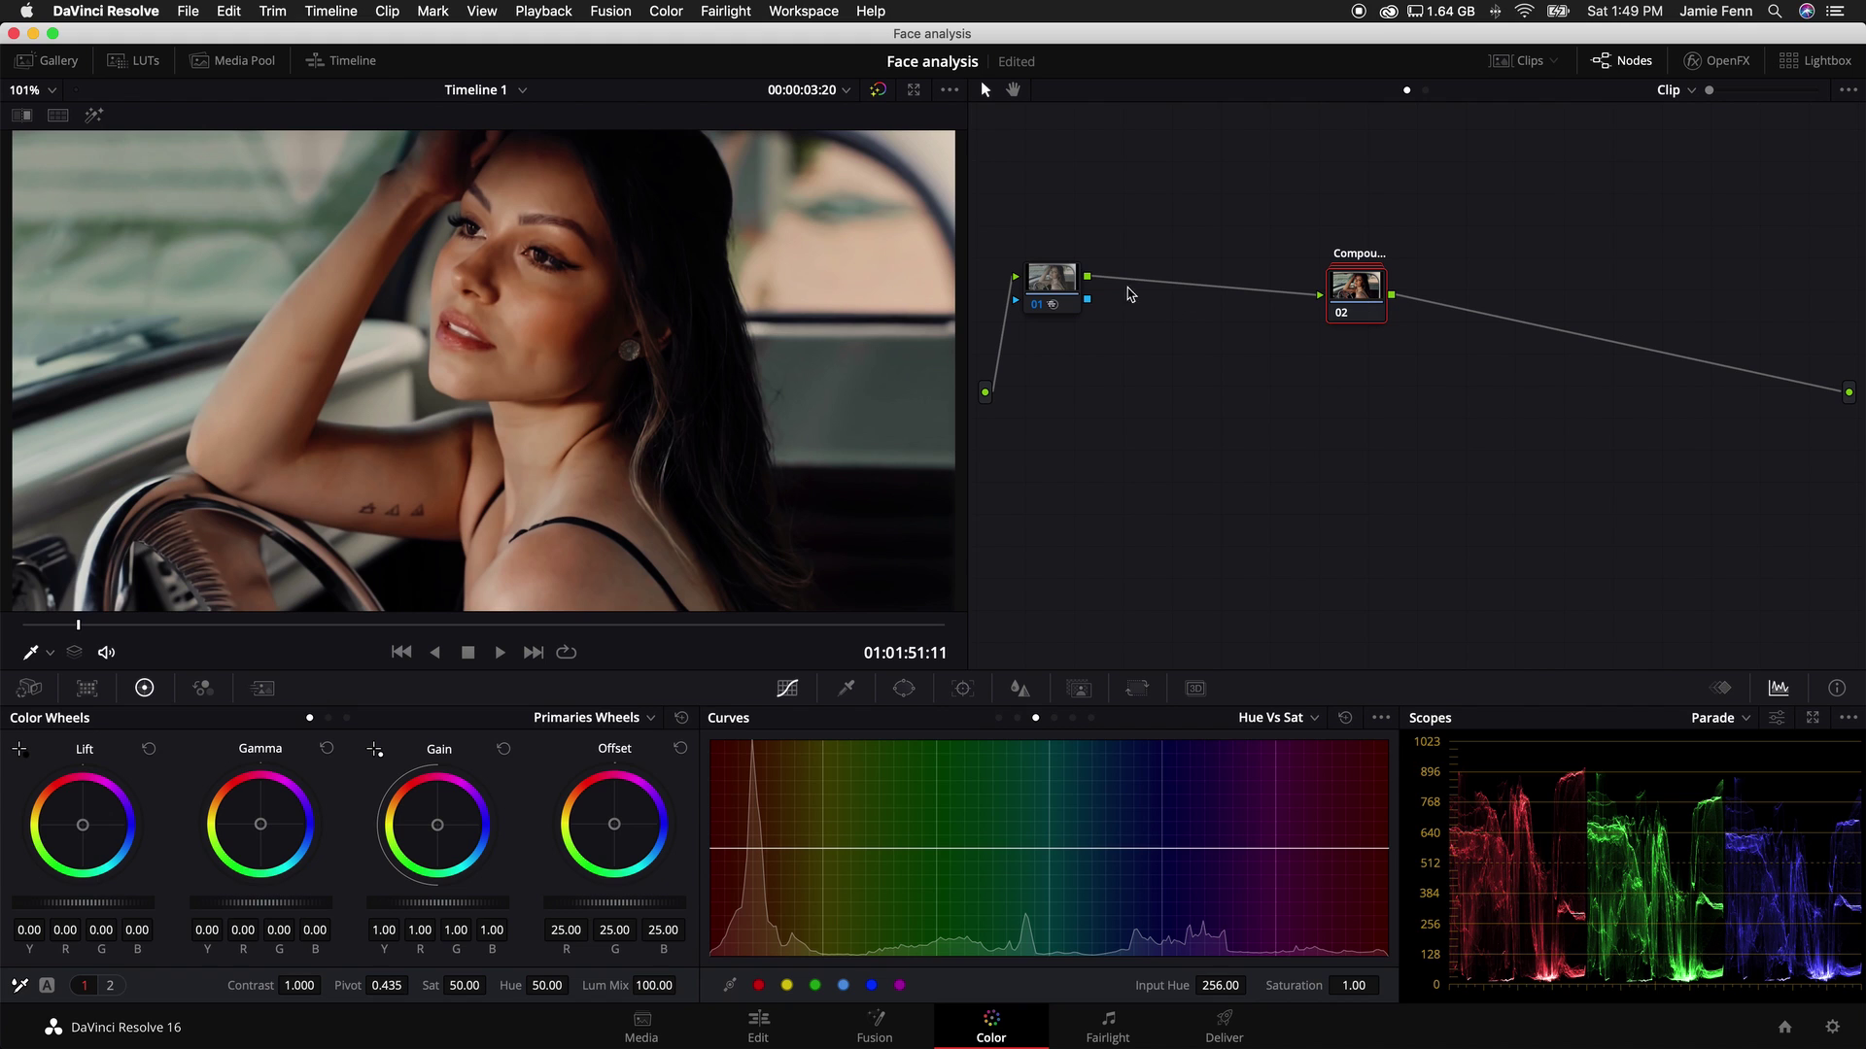
# Step: Reposition the two existing nodes and add a serial node between node 01 and the compound node
pyautogui.click(1063, 292)
pyautogui.scroll(-5, 271, 381)
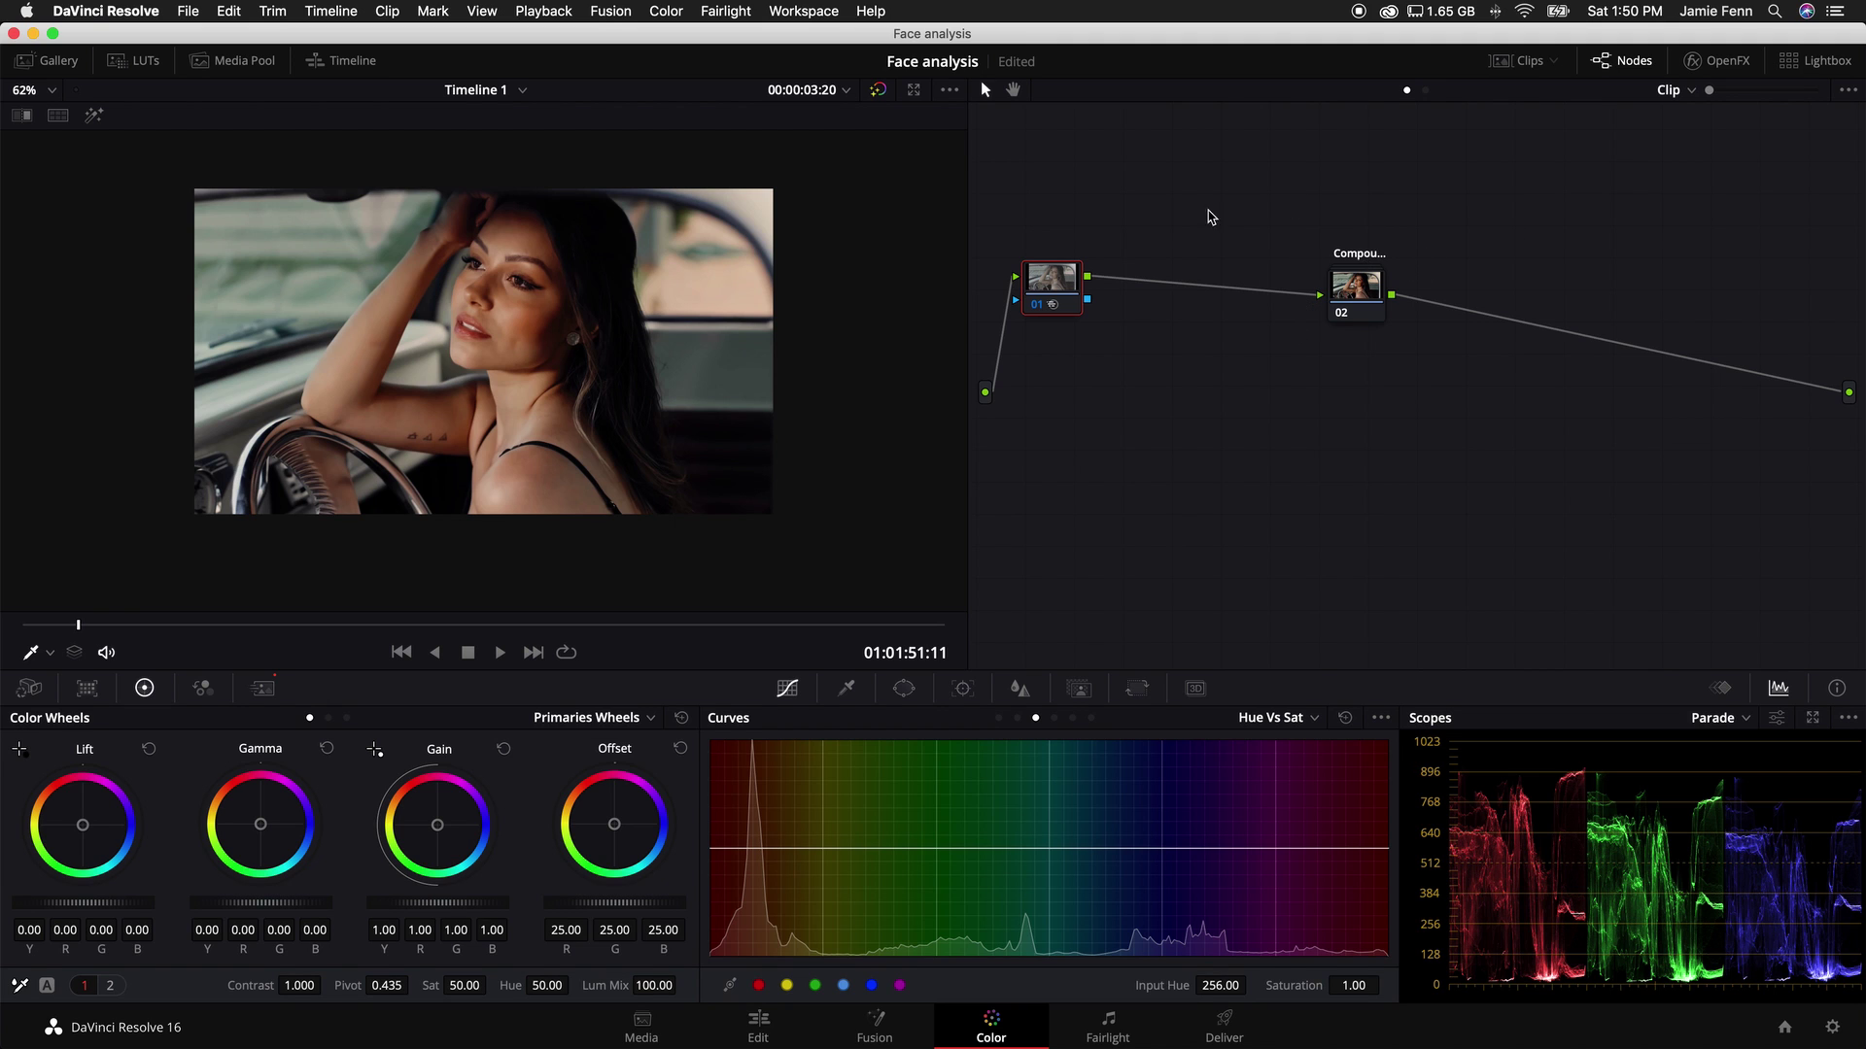
pyautogui.moveTo(1052, 287); pyautogui.dragTo(1032, 285)
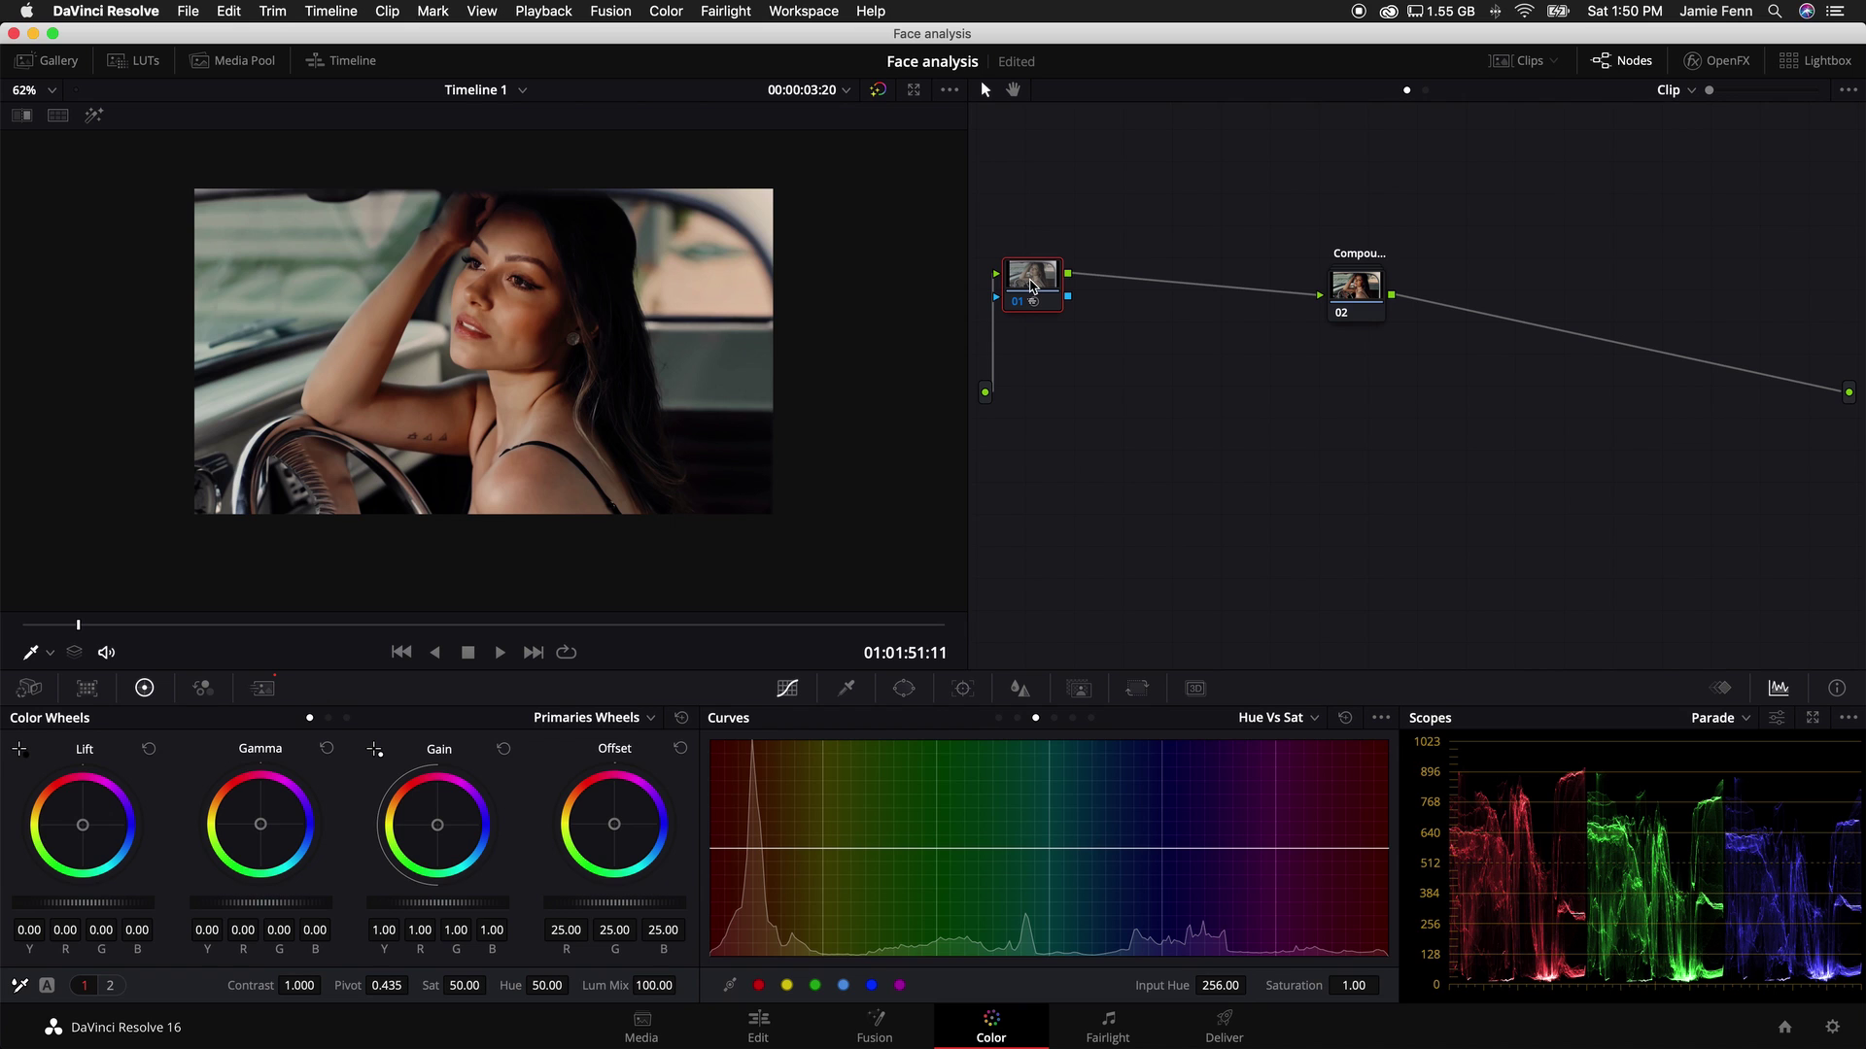
pyautogui.moveTo(1362, 287); pyautogui.dragTo(1339, 282)
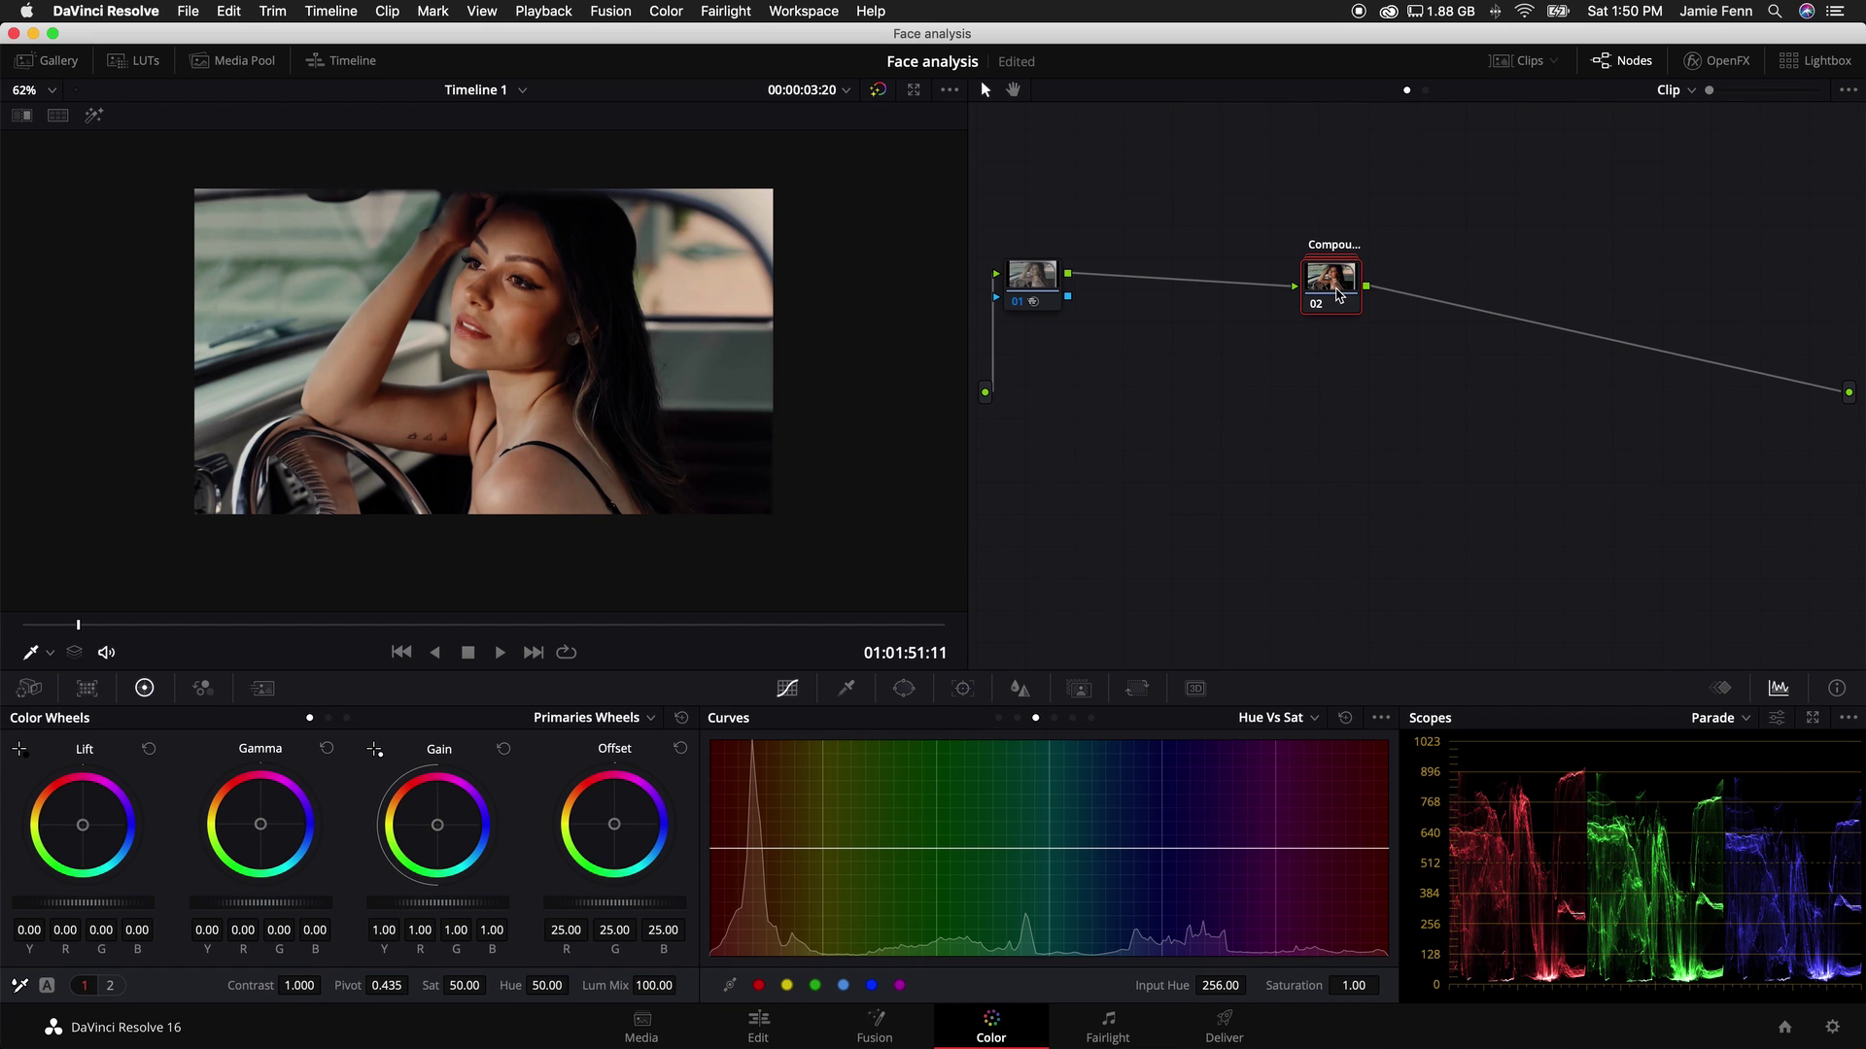
pyautogui.moveTo(1033, 294); pyautogui.dragTo(1043, 291)
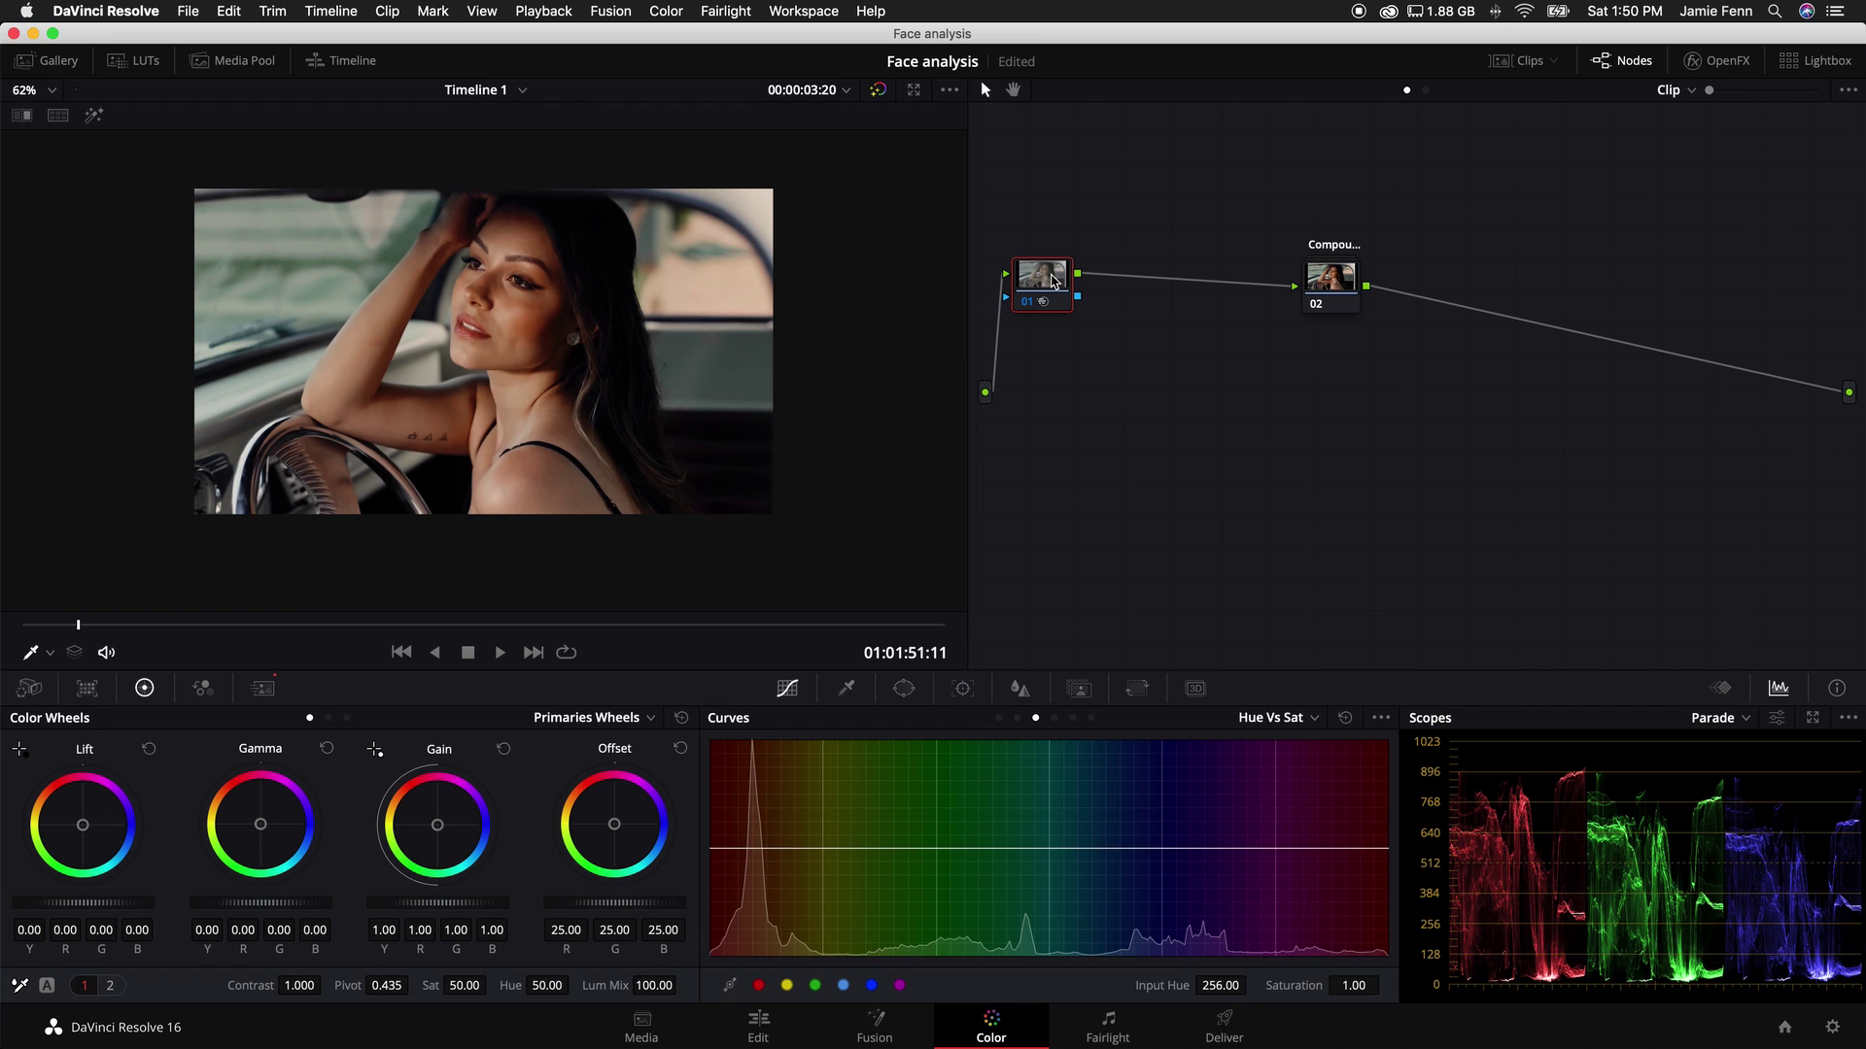
pyautogui.hotkey('alt', 's')
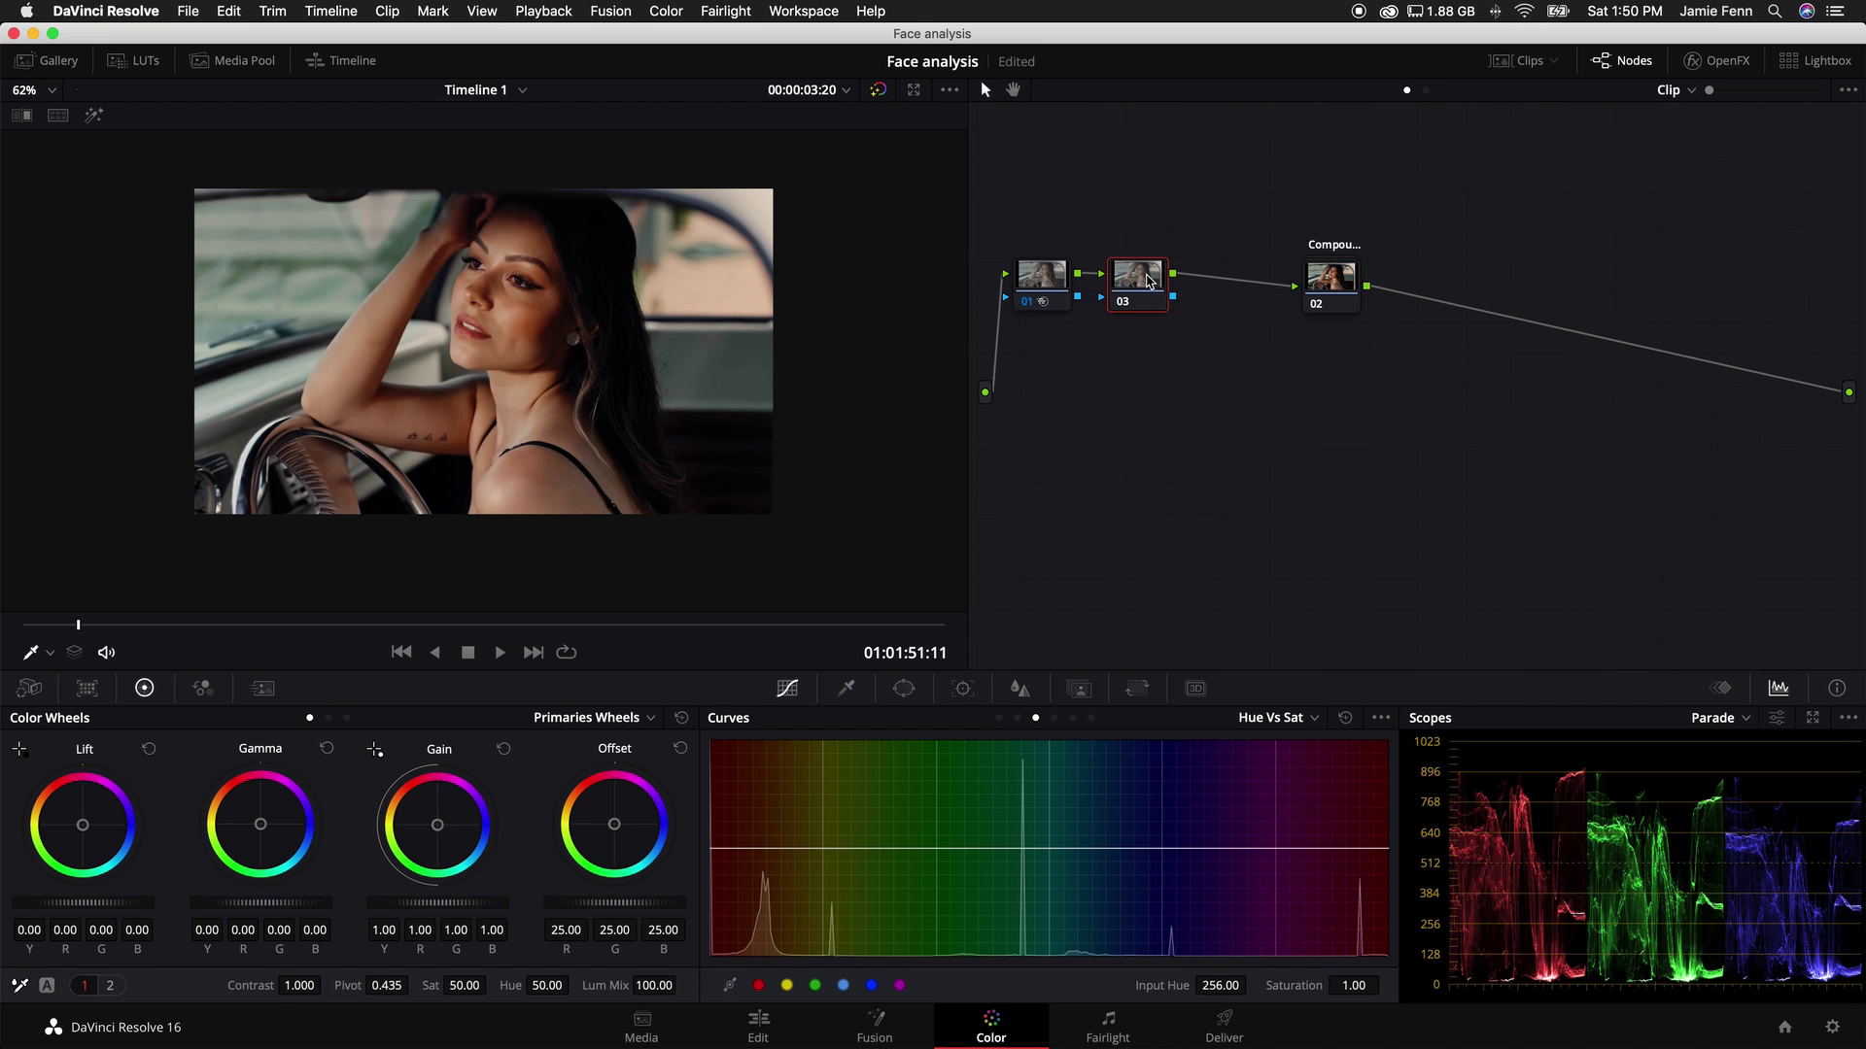
# Step: Apply the ResolveFX Face Refinement effect to node 03
pyautogui.click(1717, 62)
pyautogui.scroll(-15, 1689, 175)
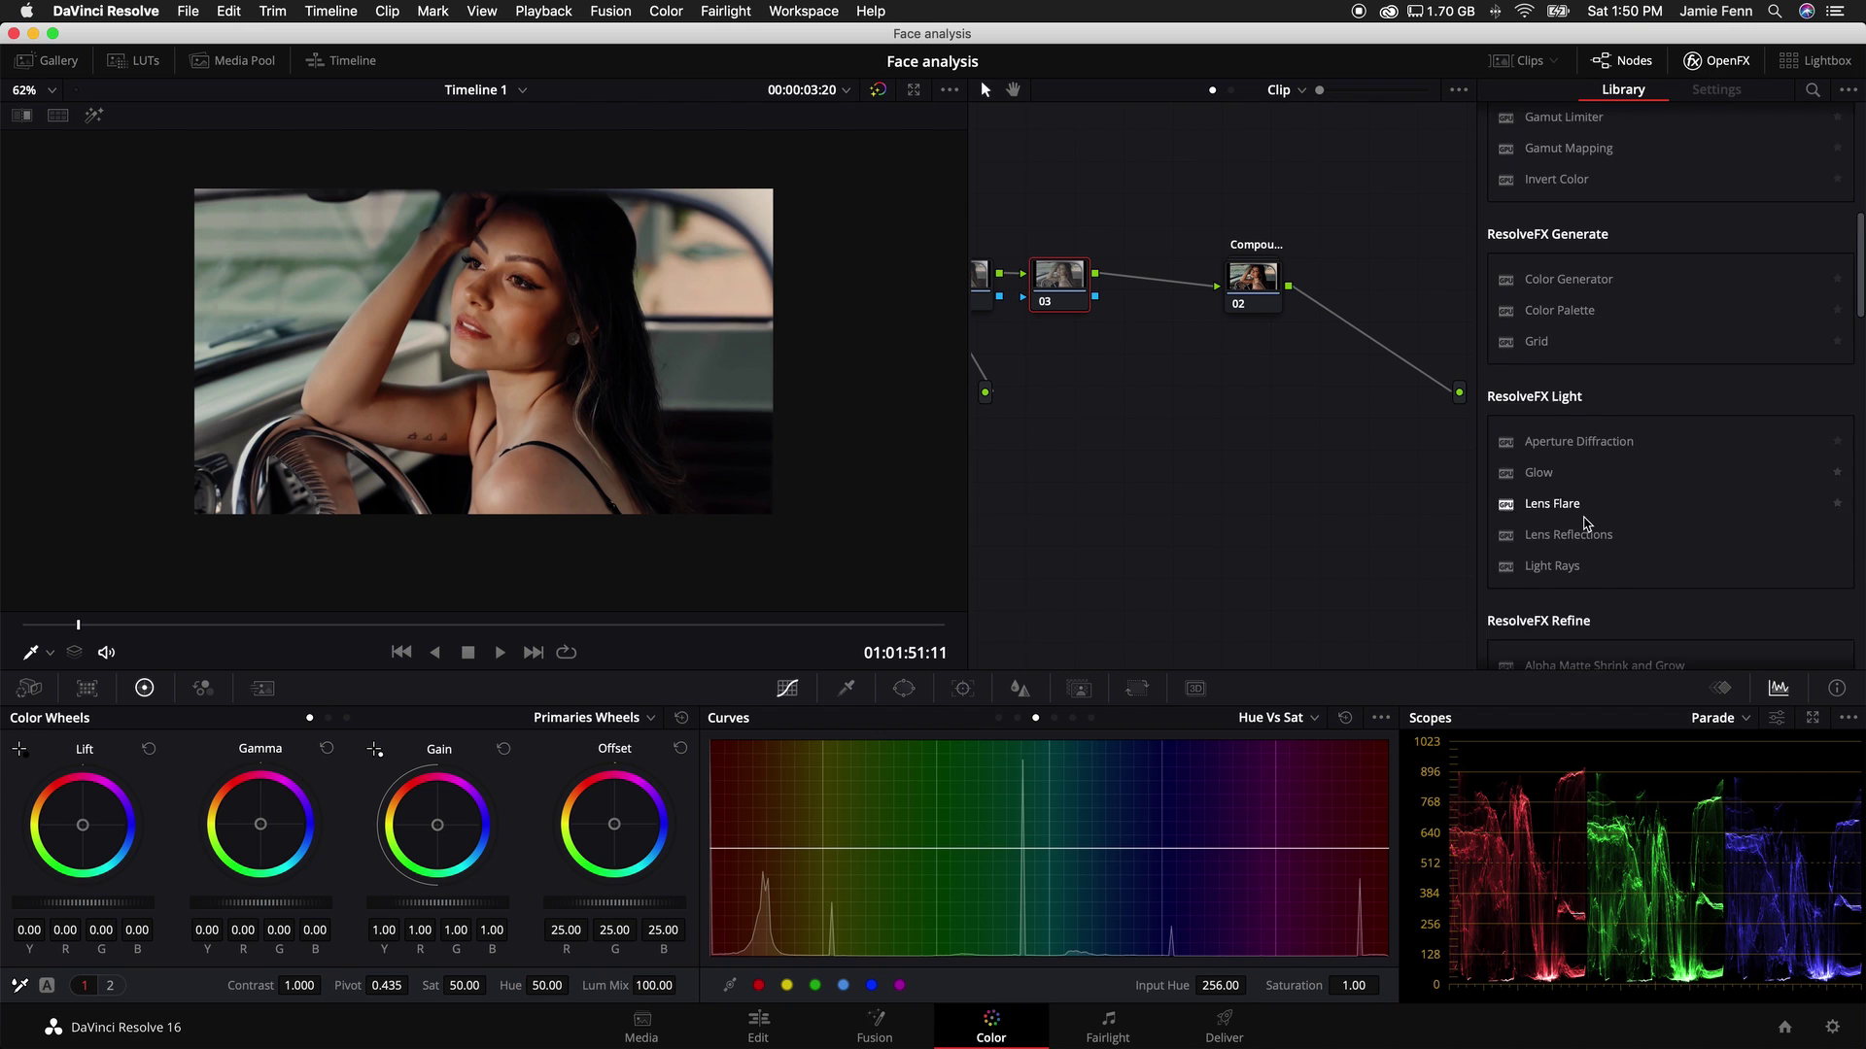
pyautogui.scroll(-1, 1584, 525)
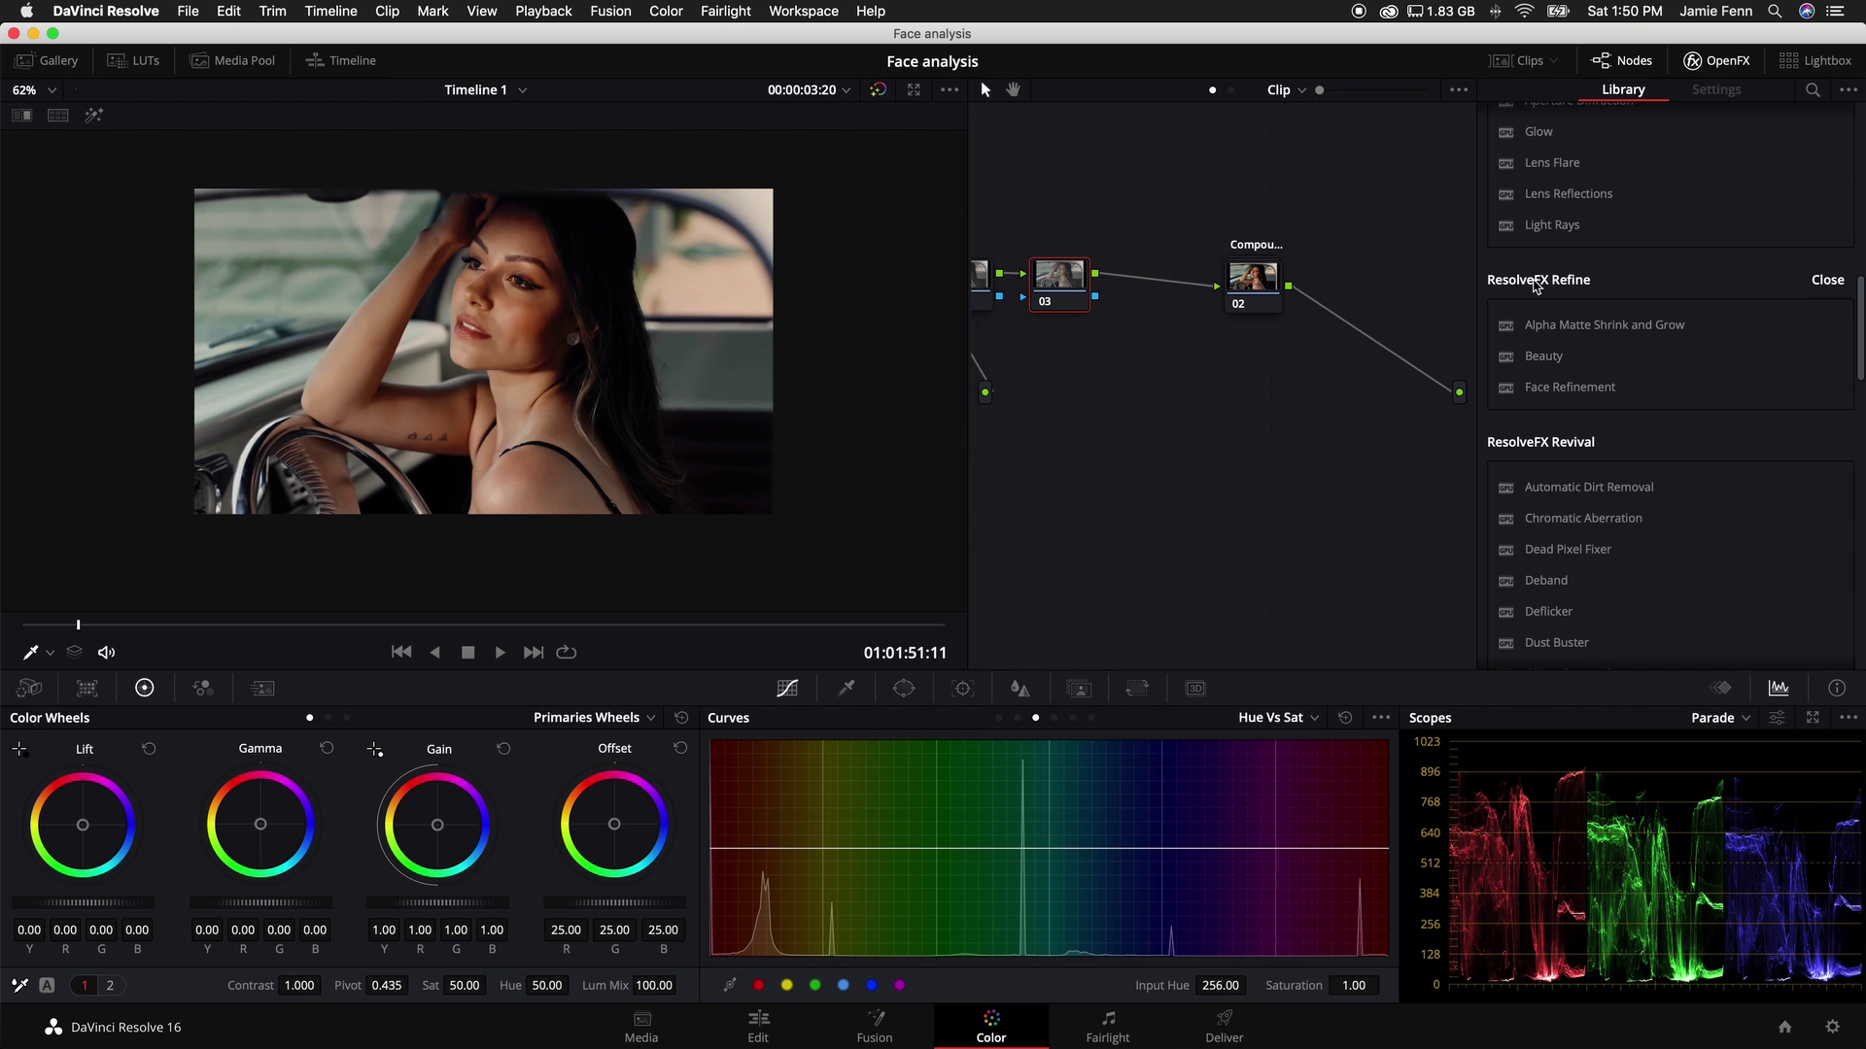
pyautogui.moveTo(1569, 387); pyautogui.dragTo(1092, 298)
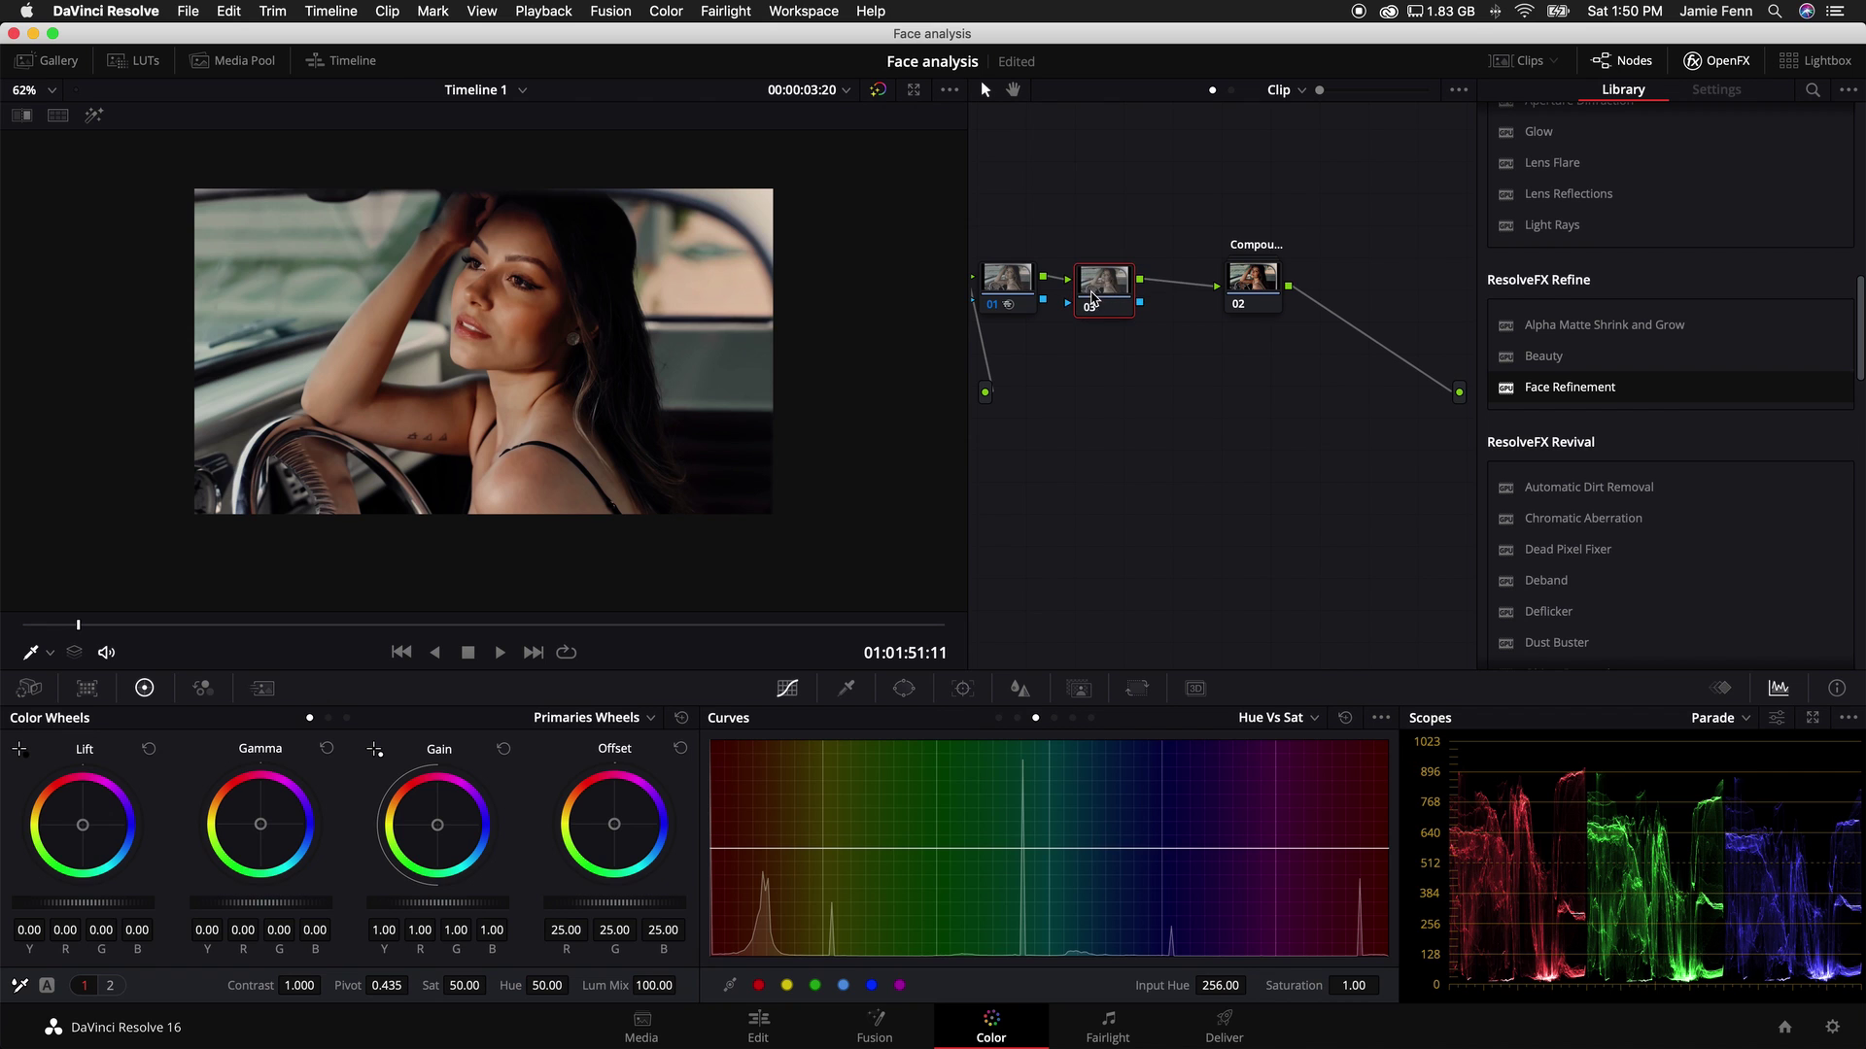
pyautogui.moveTo(1565, 386); pyautogui.dragTo(1100, 293)
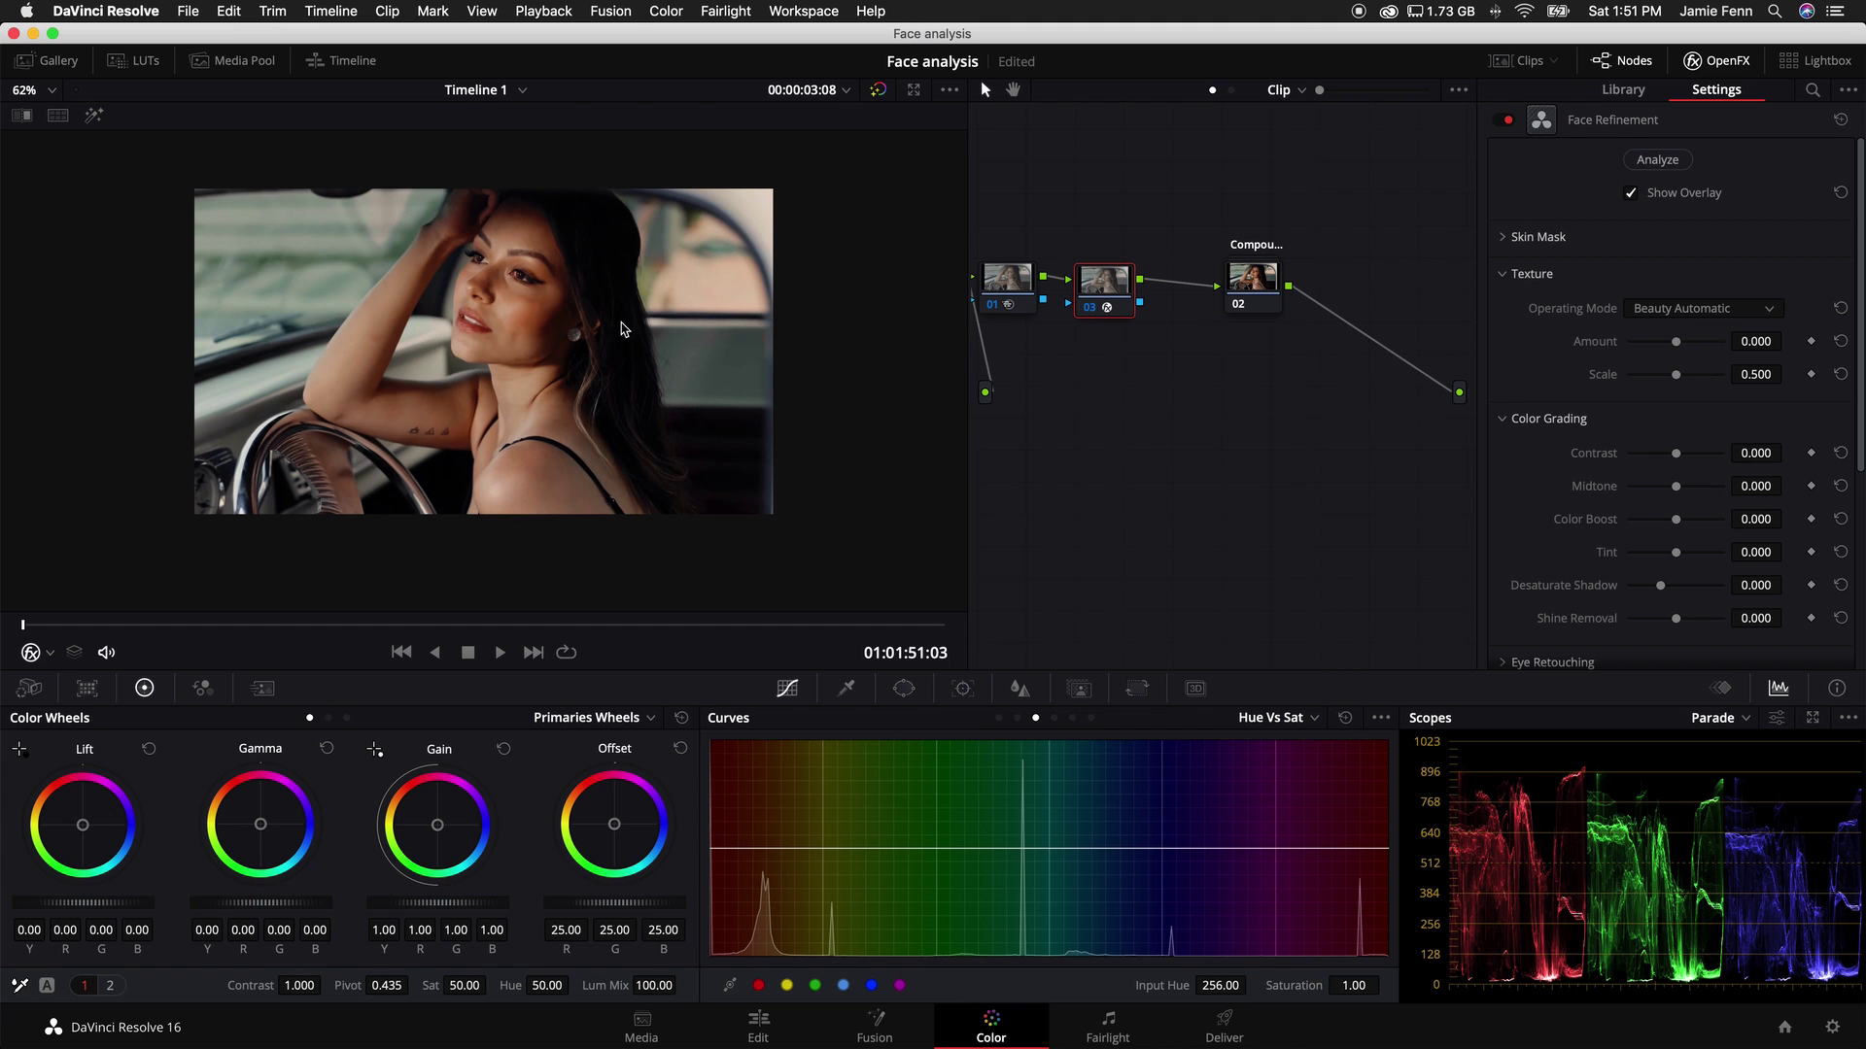
# Step: Analyze the face throughout the clip, check the tracking on another frame and turn off the overlay
pyautogui.click(1658, 162)
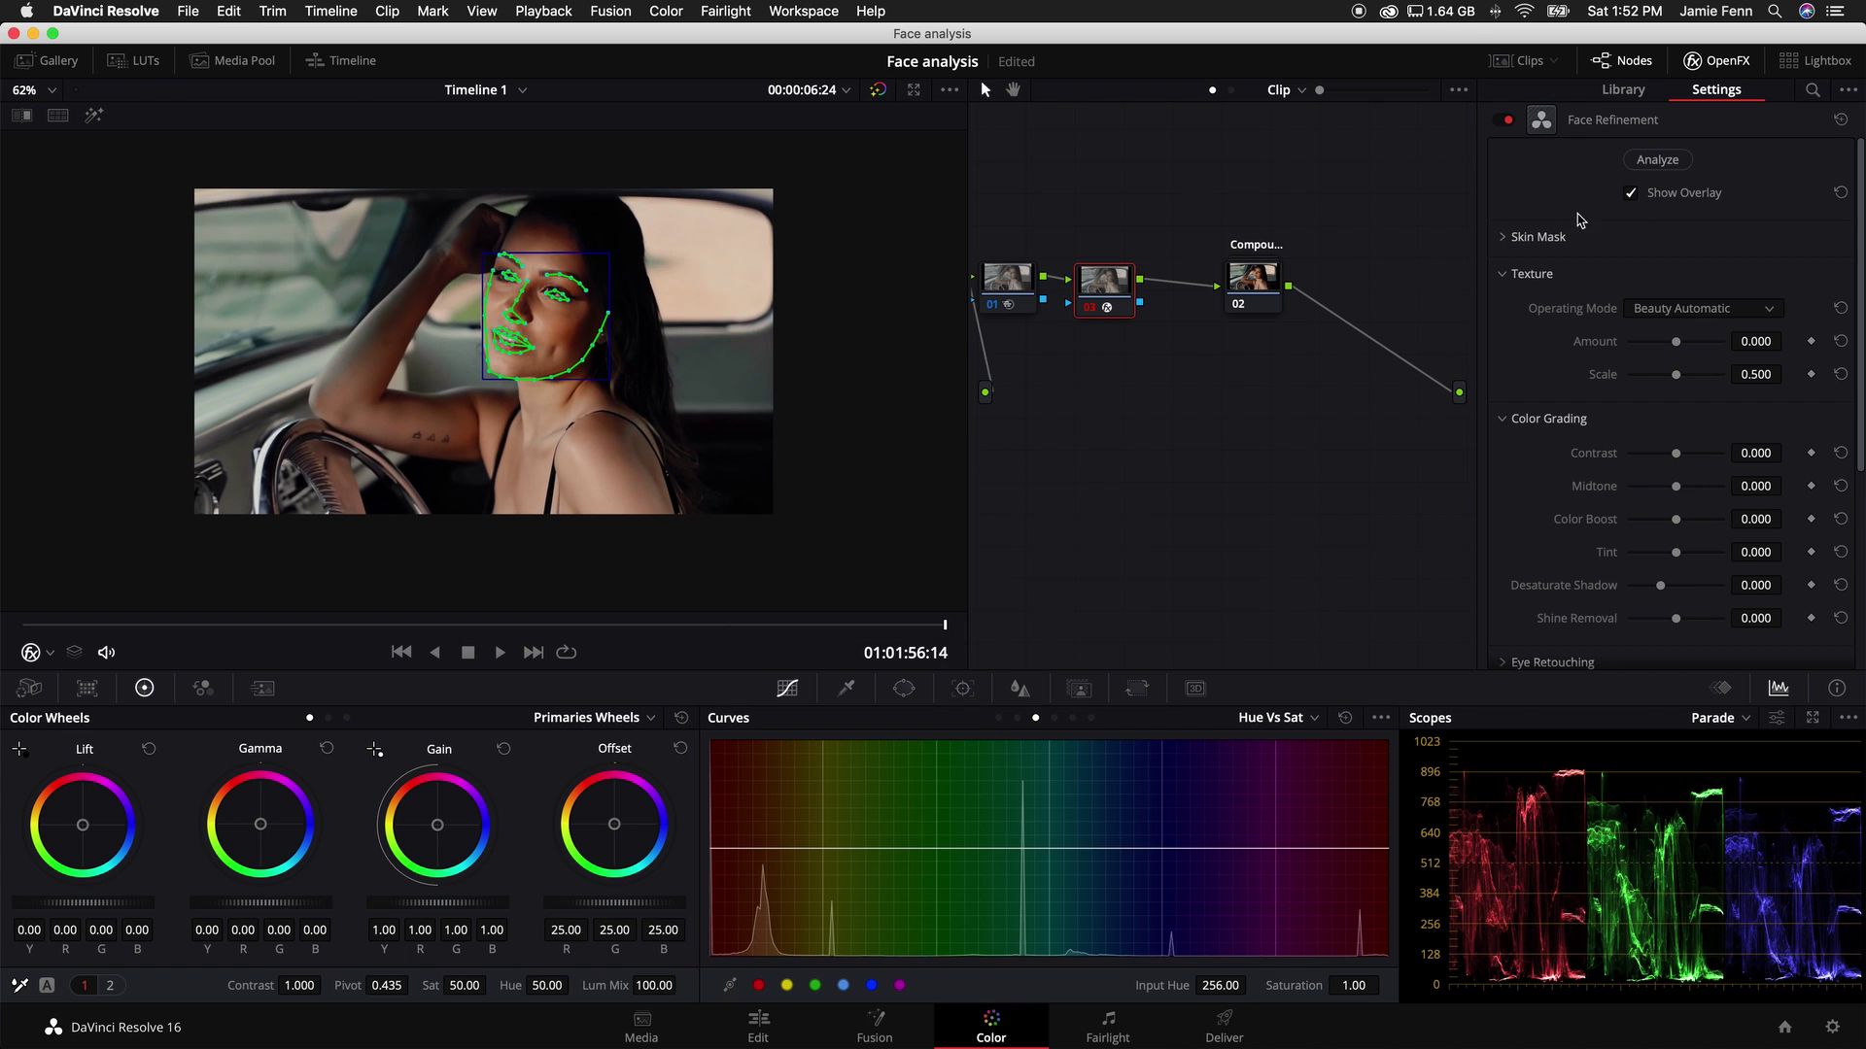
pyautogui.click(1632, 192)
pyautogui.moveTo(943, 626); pyautogui.dragTo(774, 625)
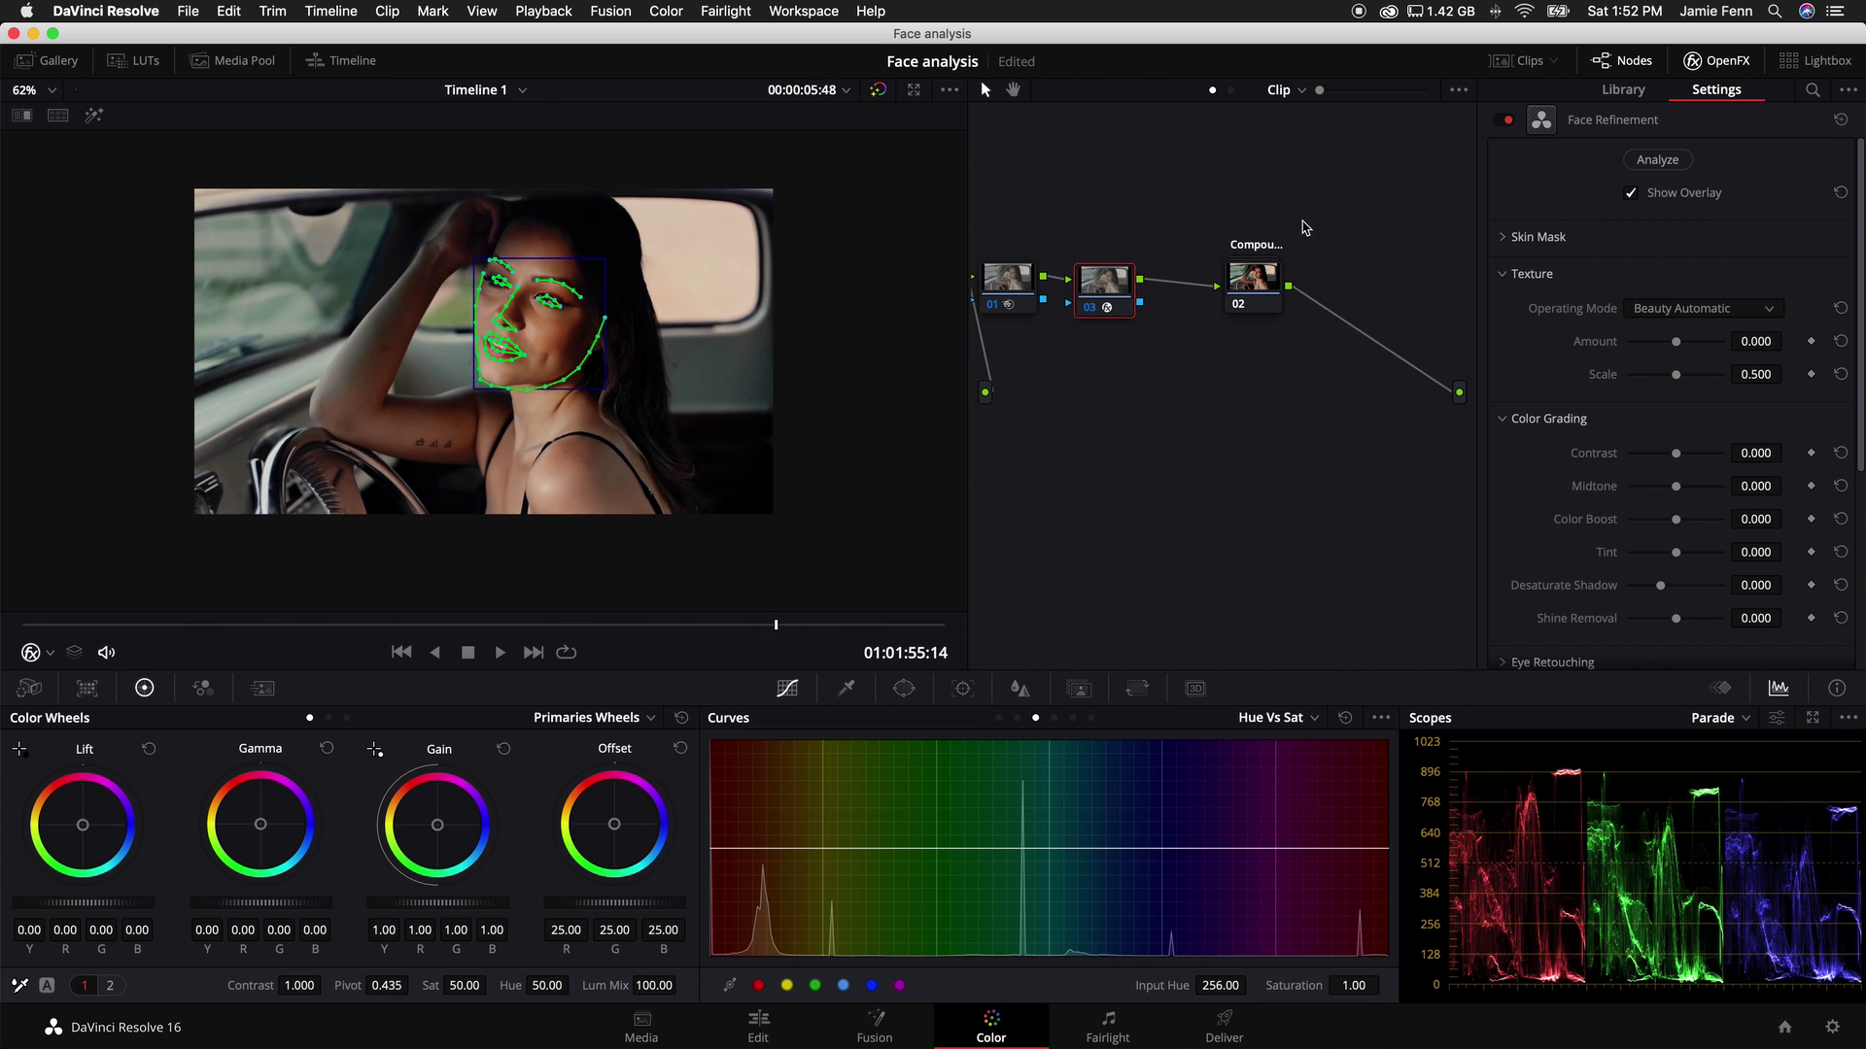
pyautogui.click(1681, 193)
# Step: Show the skin mask and set Face Mask Size to 0.306
pyautogui.click(1506, 237)
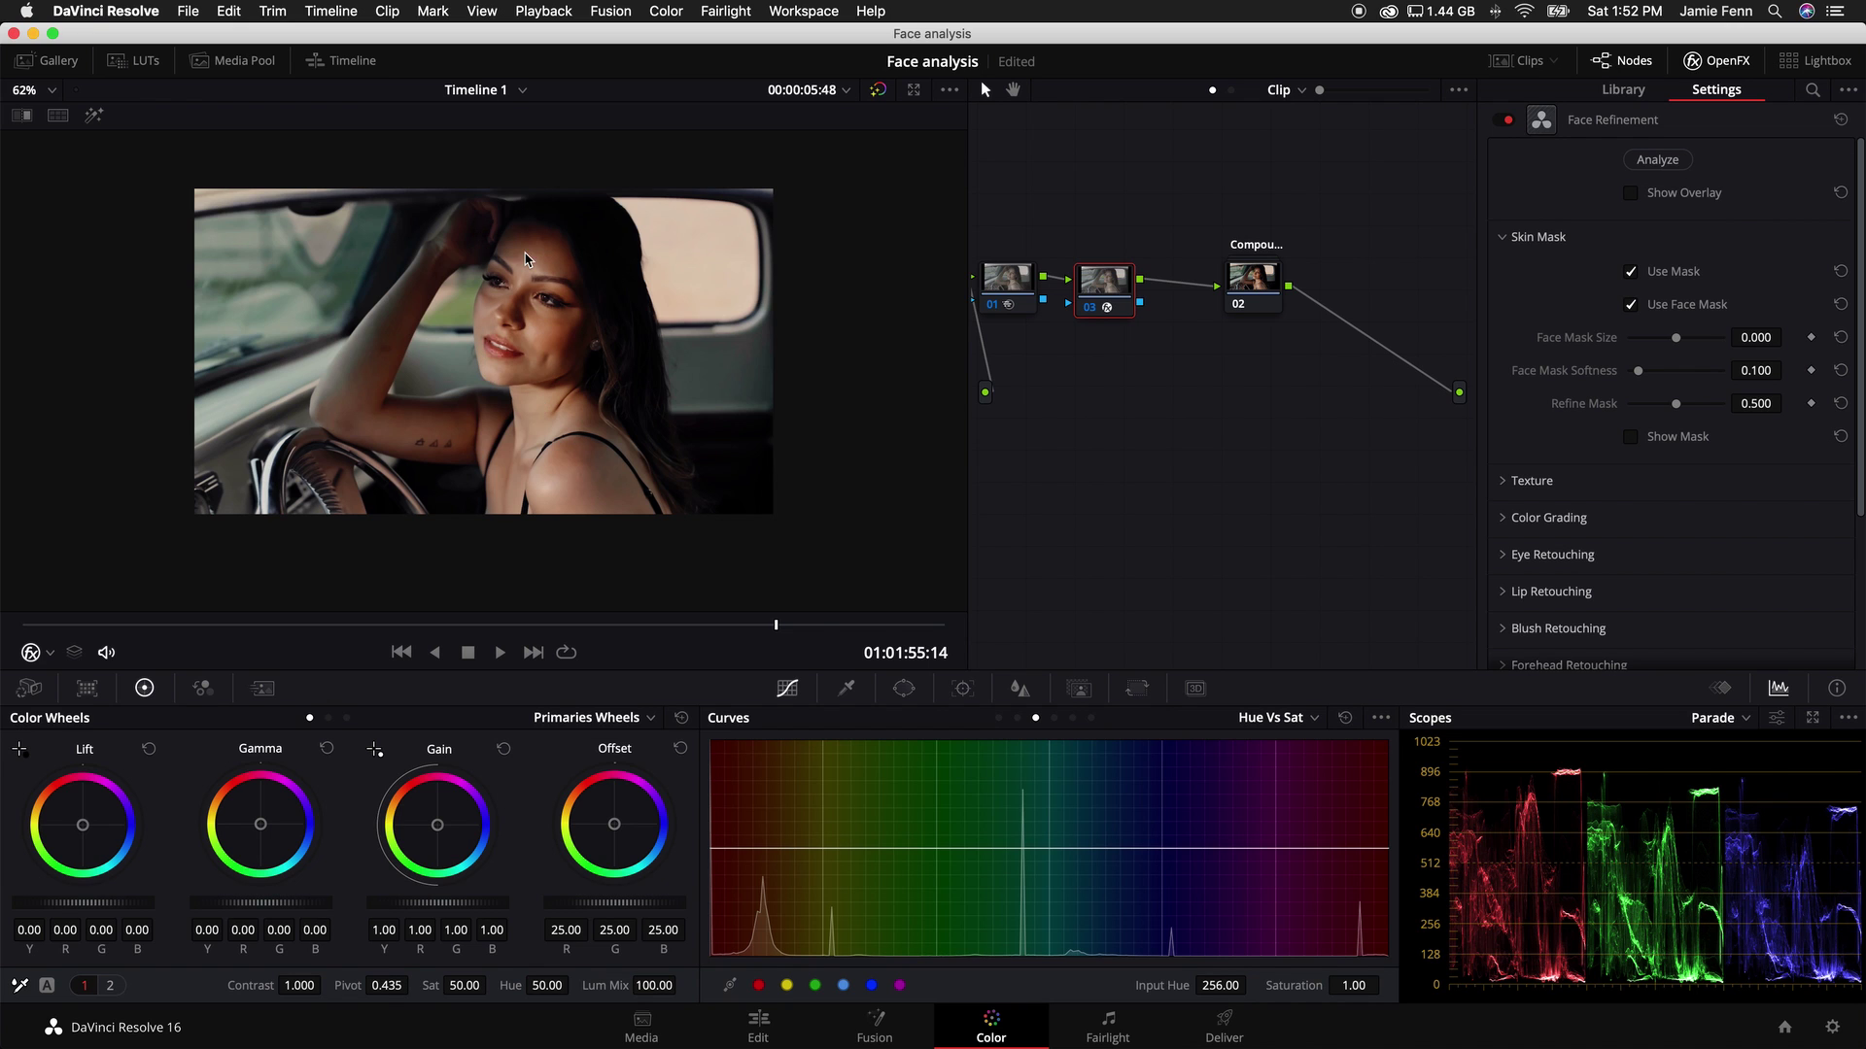
pyautogui.click(1631, 438)
pyautogui.moveTo(775, 625); pyautogui.dragTo(487, 631)
pyautogui.moveTo(1676, 339); pyautogui.dragTo(1687, 349)
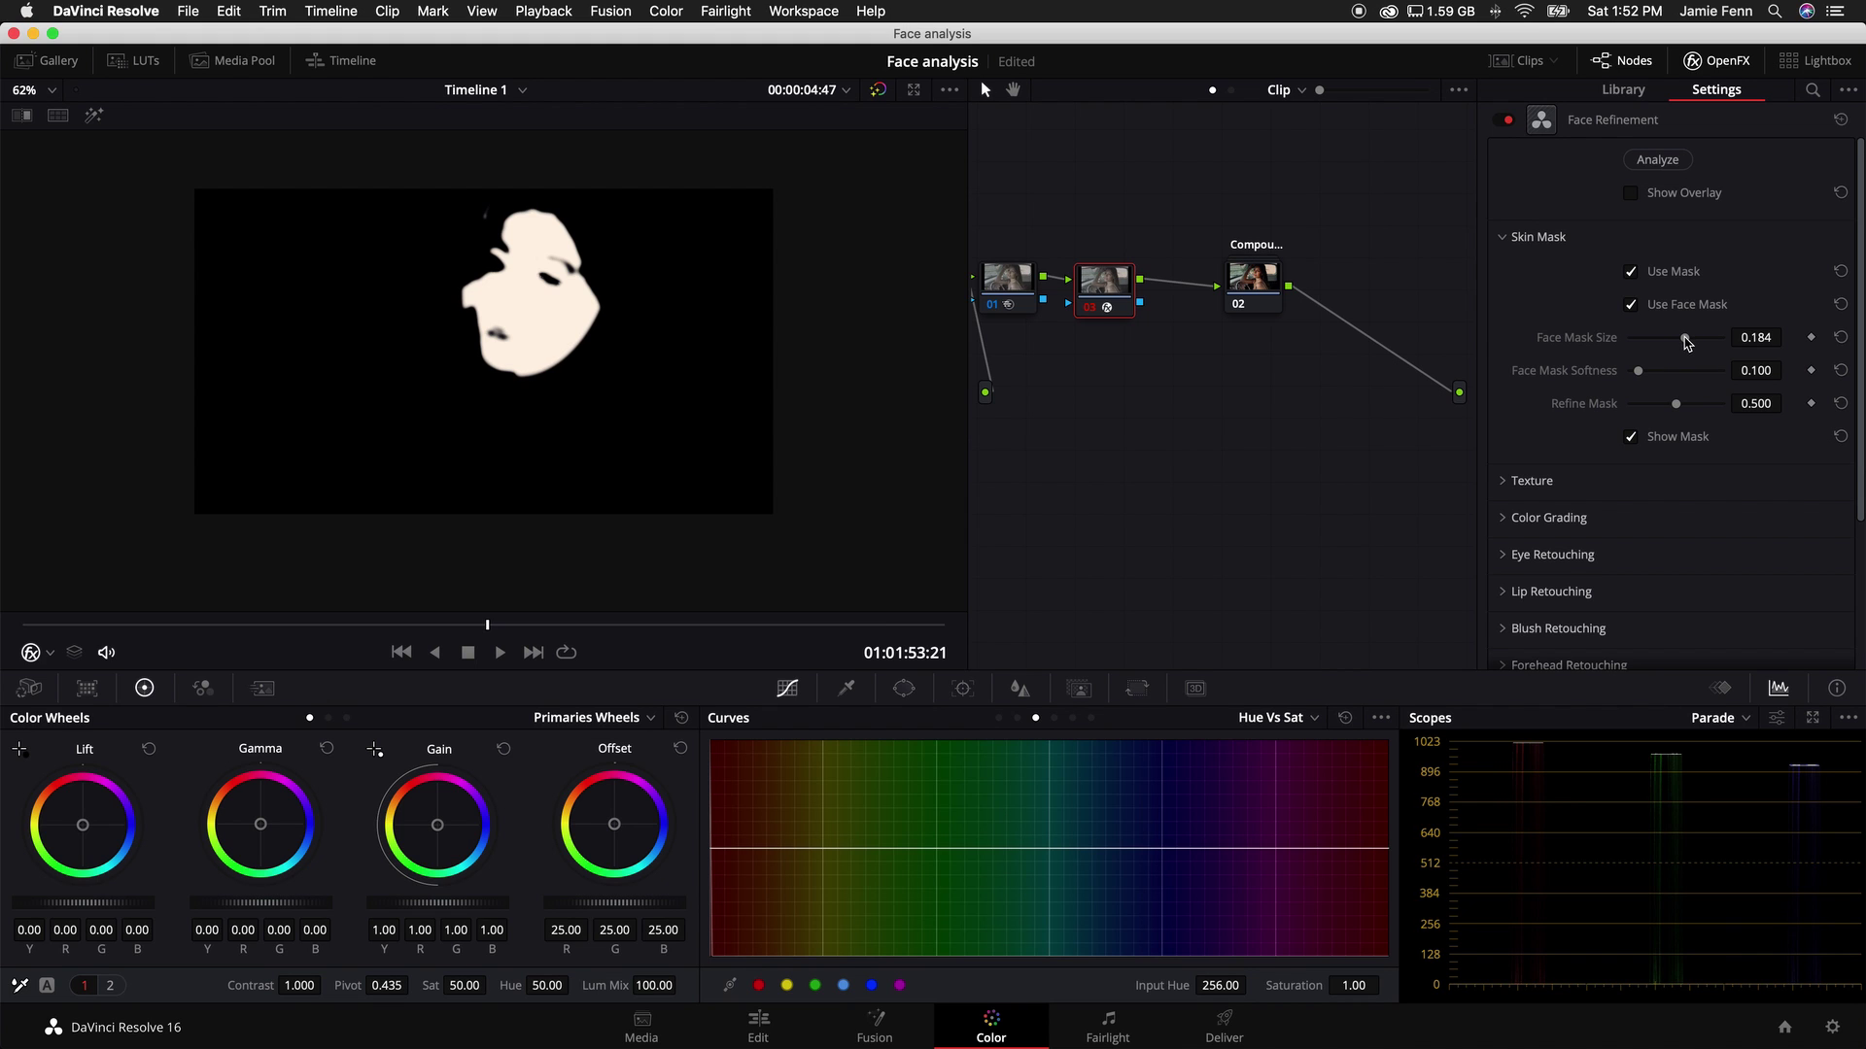
pyautogui.moveTo(1686, 342); pyautogui.dragTo(1690, 344)
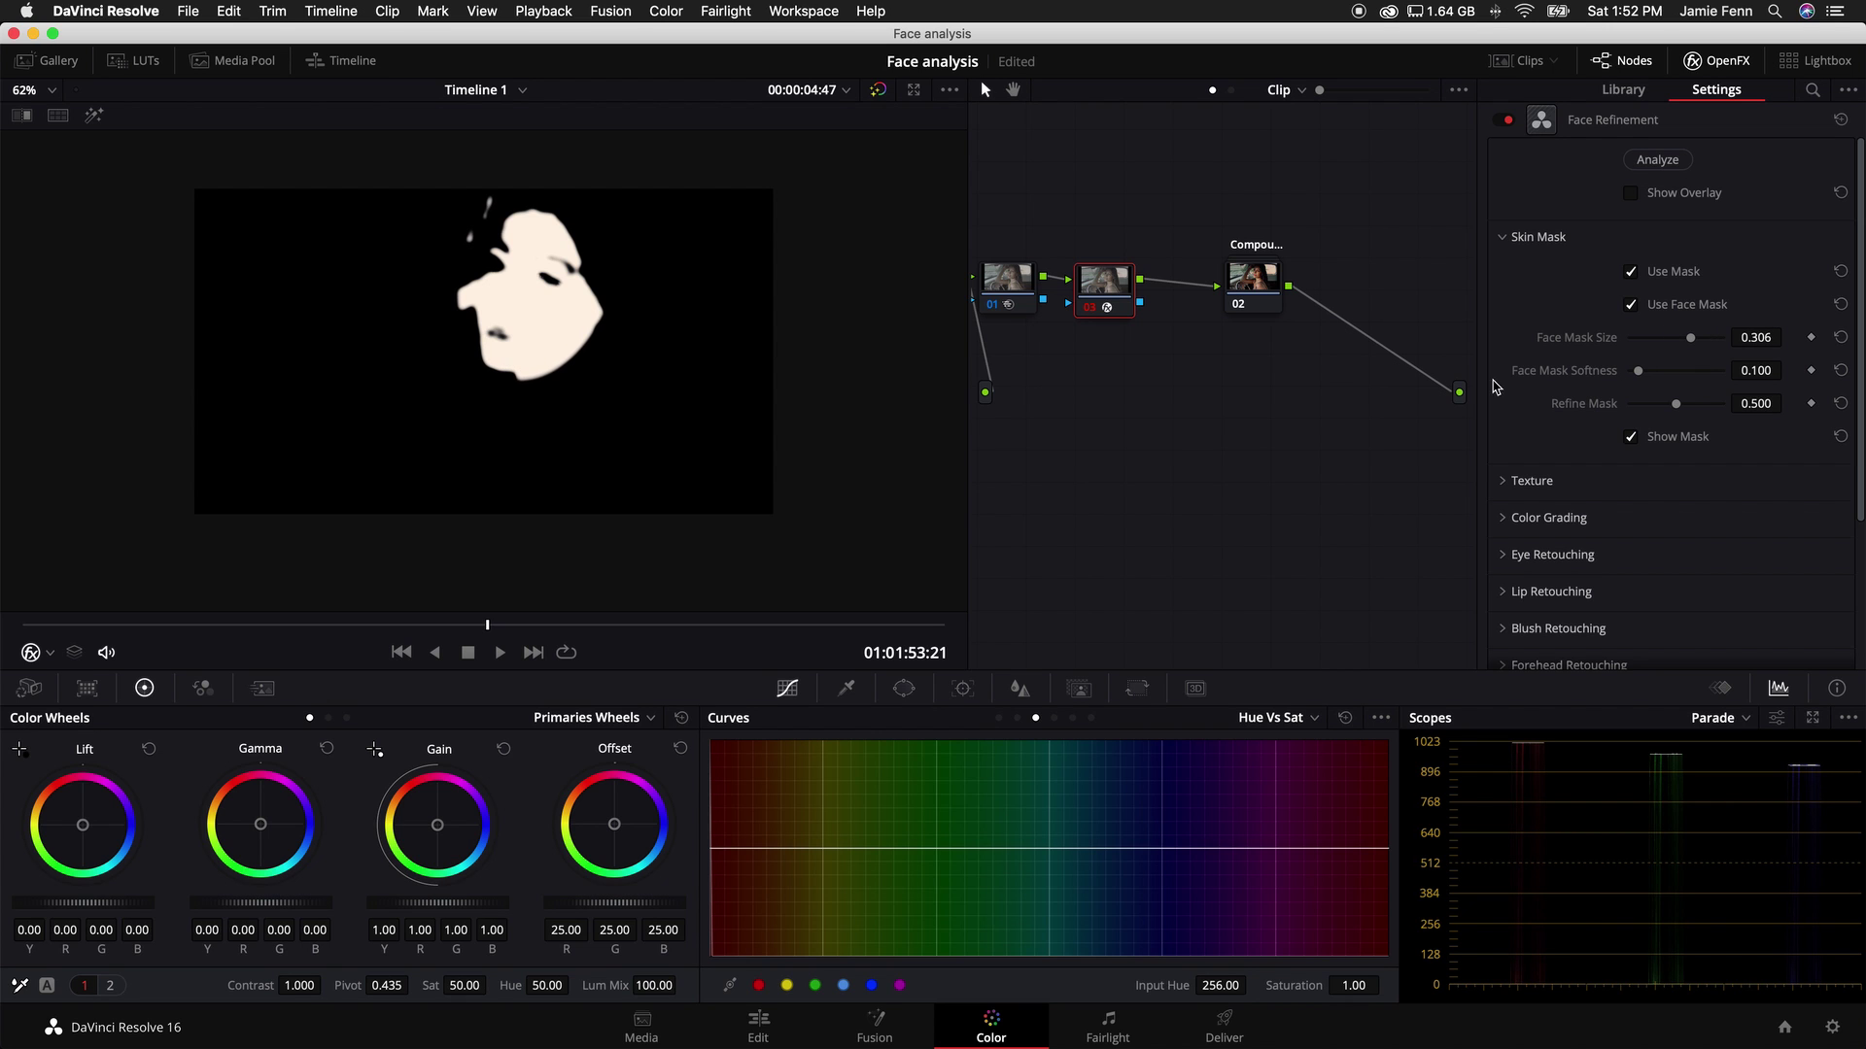
# Step: Check the mask over the clip, then set Face Mask Softness to 1.000 and Face Mask Size to 0.327
pyautogui.scroll(1, 533, 479)
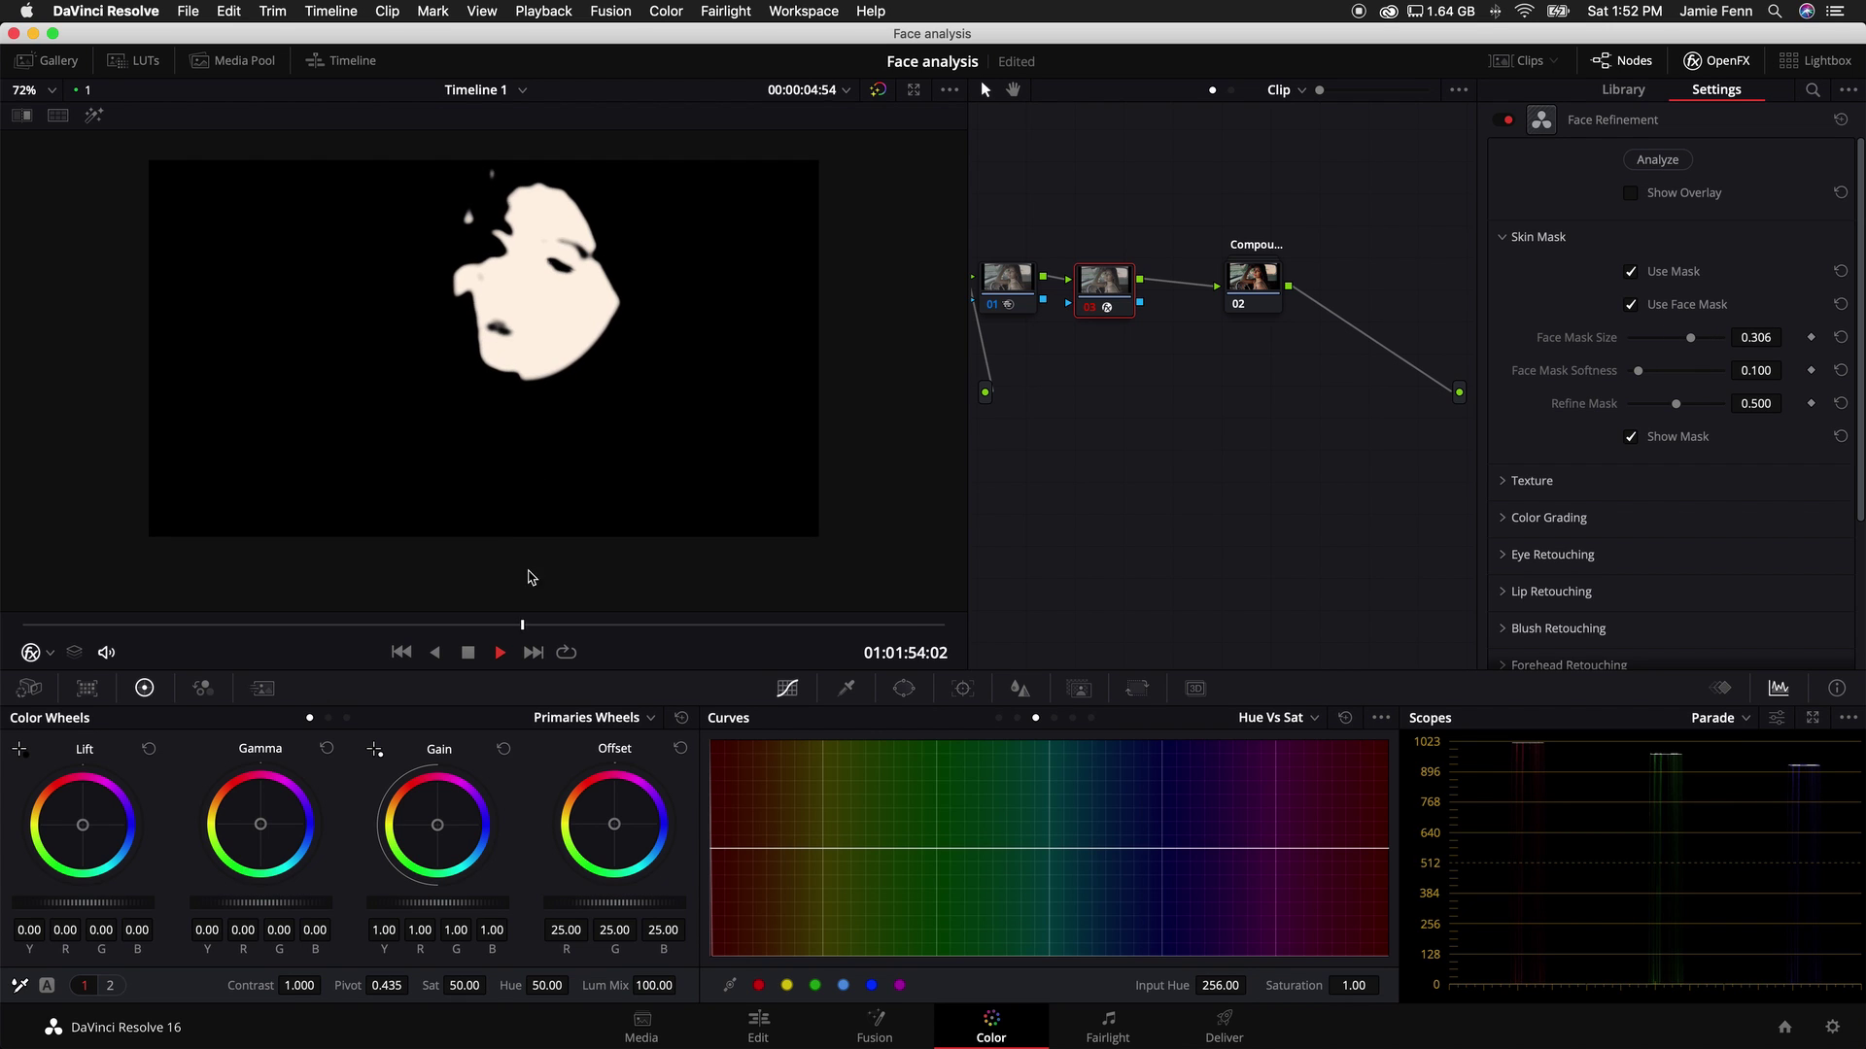
pyautogui.moveTo(590, 627); pyautogui.dragTo(761, 623)
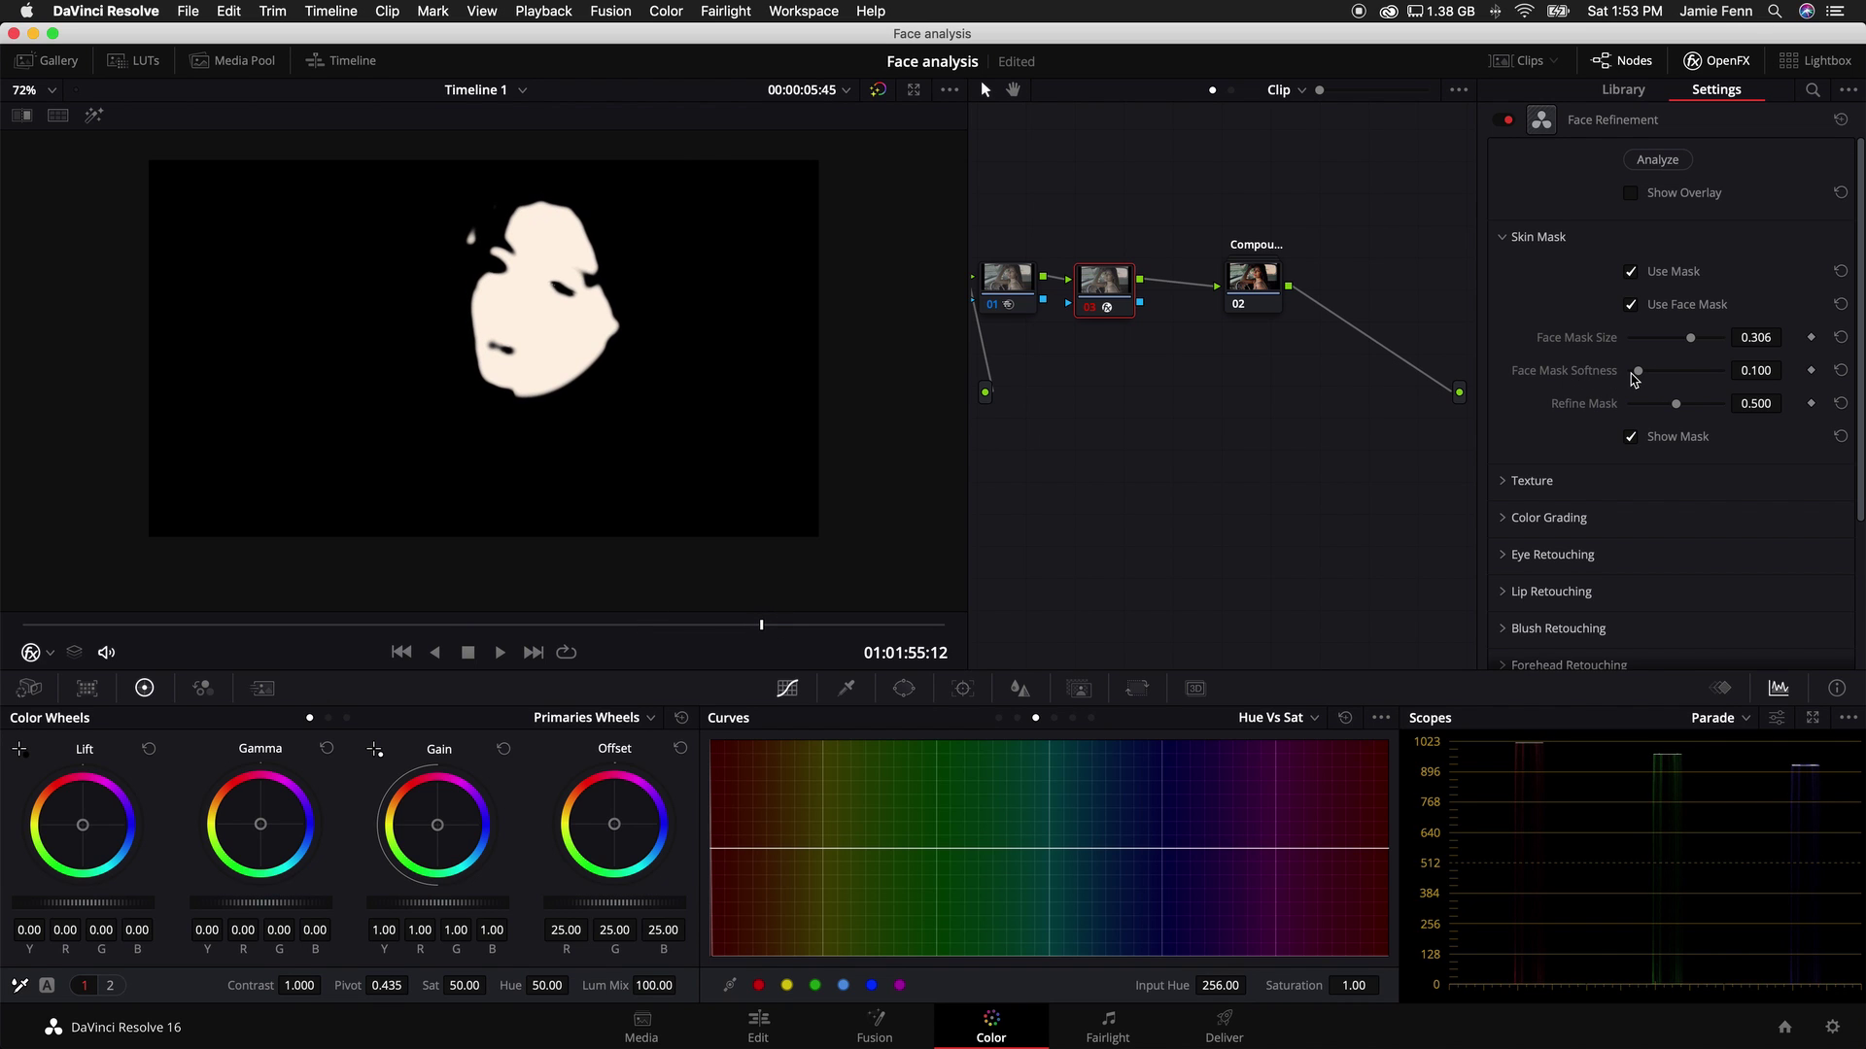
pyautogui.moveTo(1634, 373); pyautogui.dragTo(1688, 341)
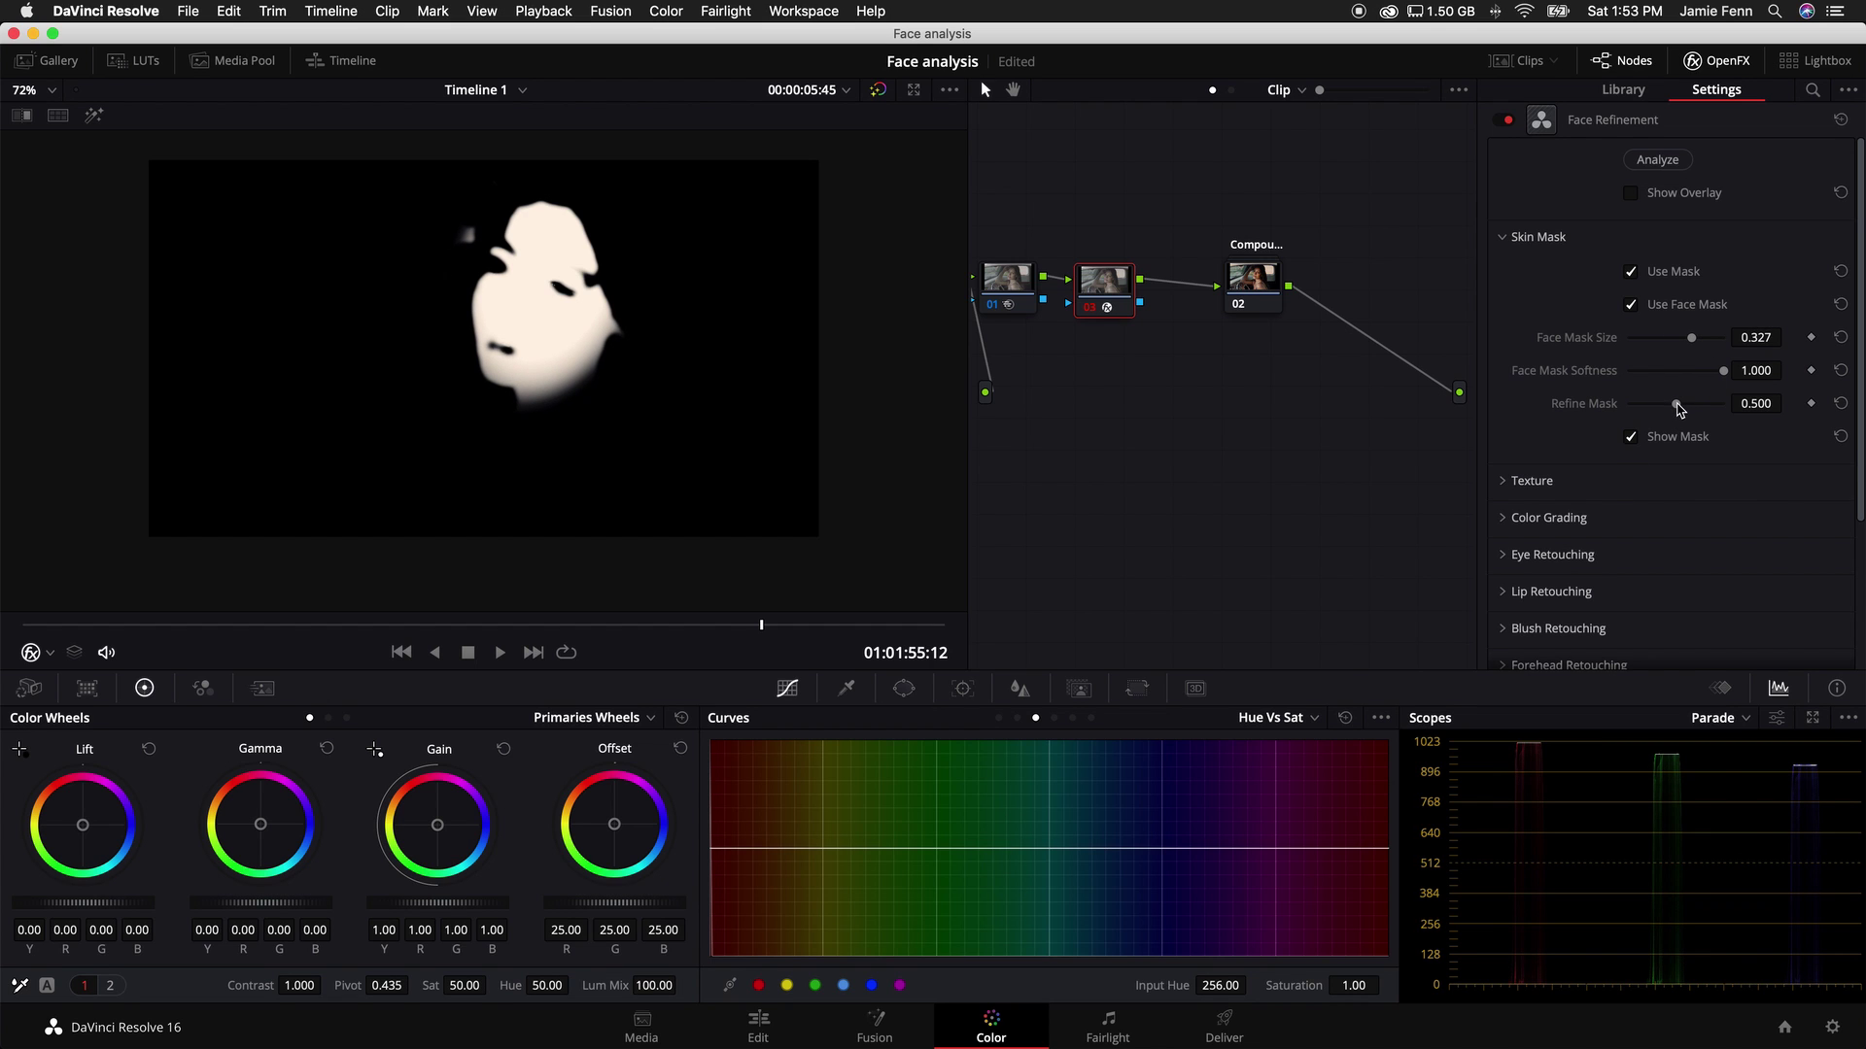
# Step: Try Refine Mask at 0.000, play back the mask to inspect its edges, and return the value to 0.500
pyautogui.moveTo(1676, 405); pyautogui.dragTo(1751, 409)
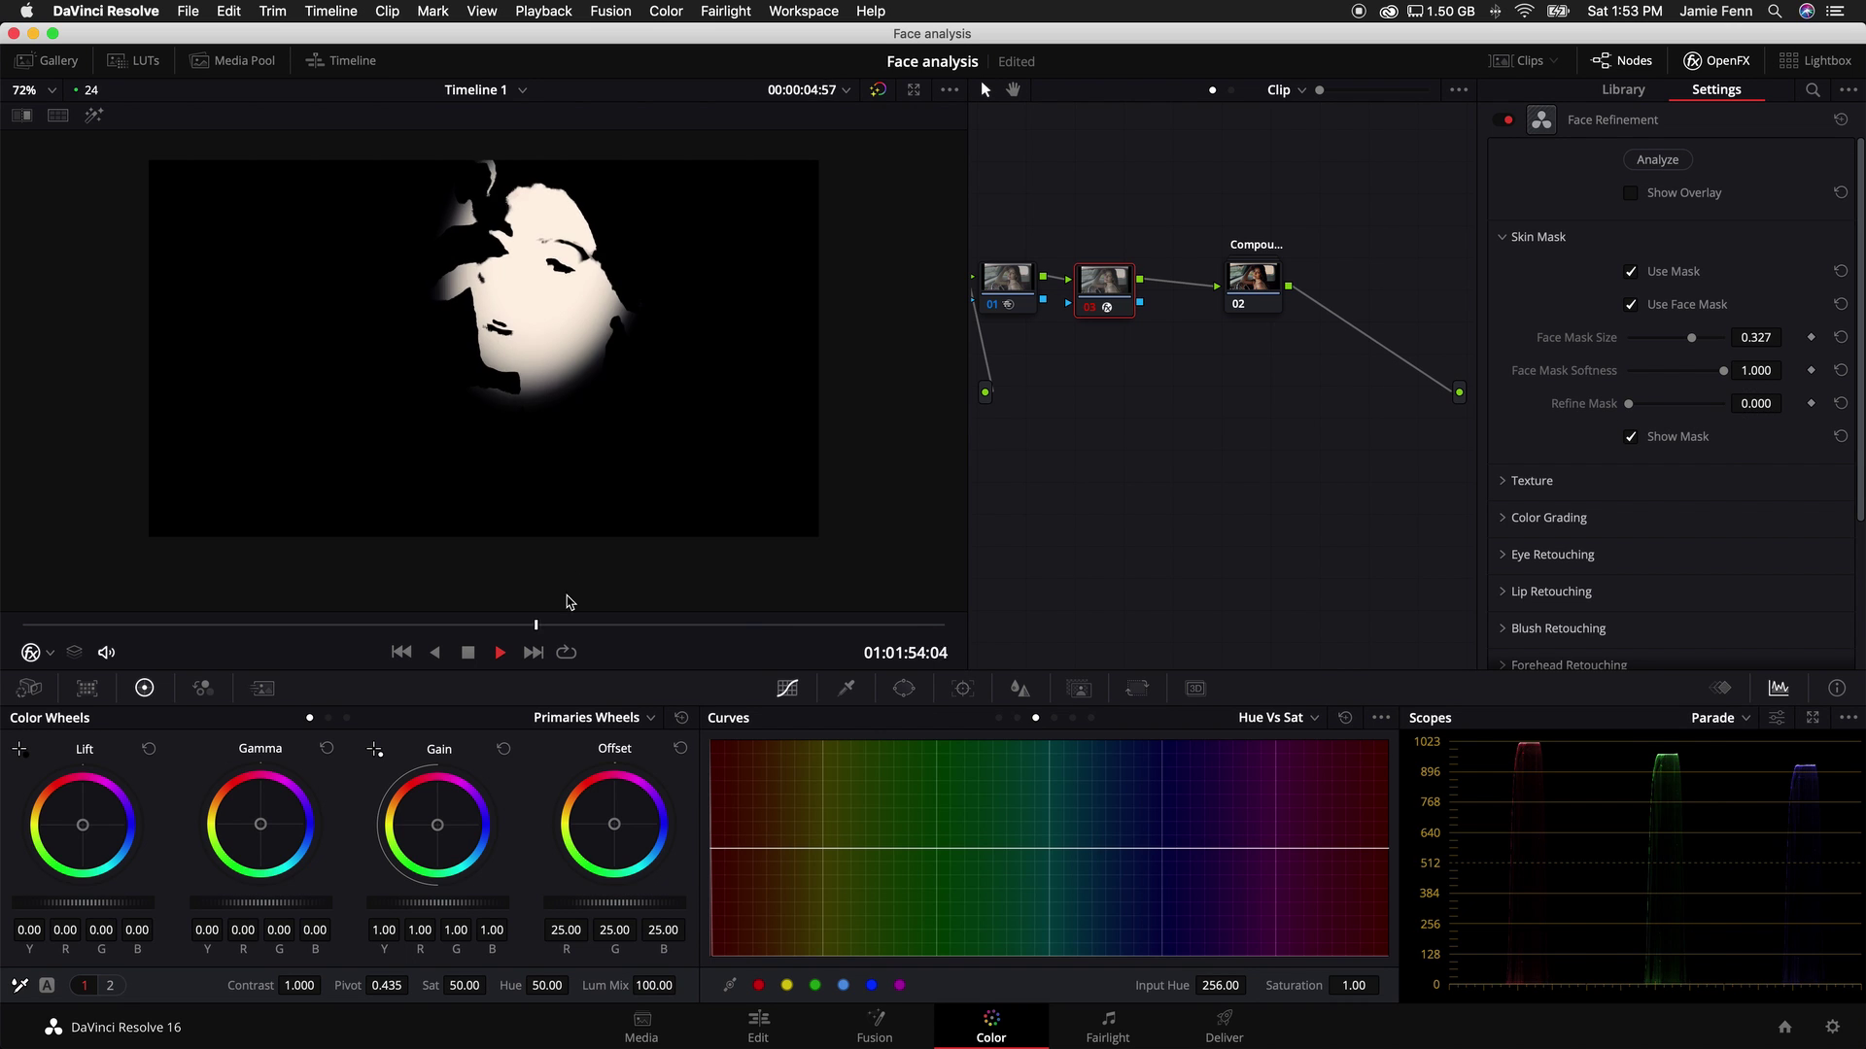
pyautogui.moveTo(558, 620); pyautogui.dragTo(39, 620)
pyautogui.press('space')
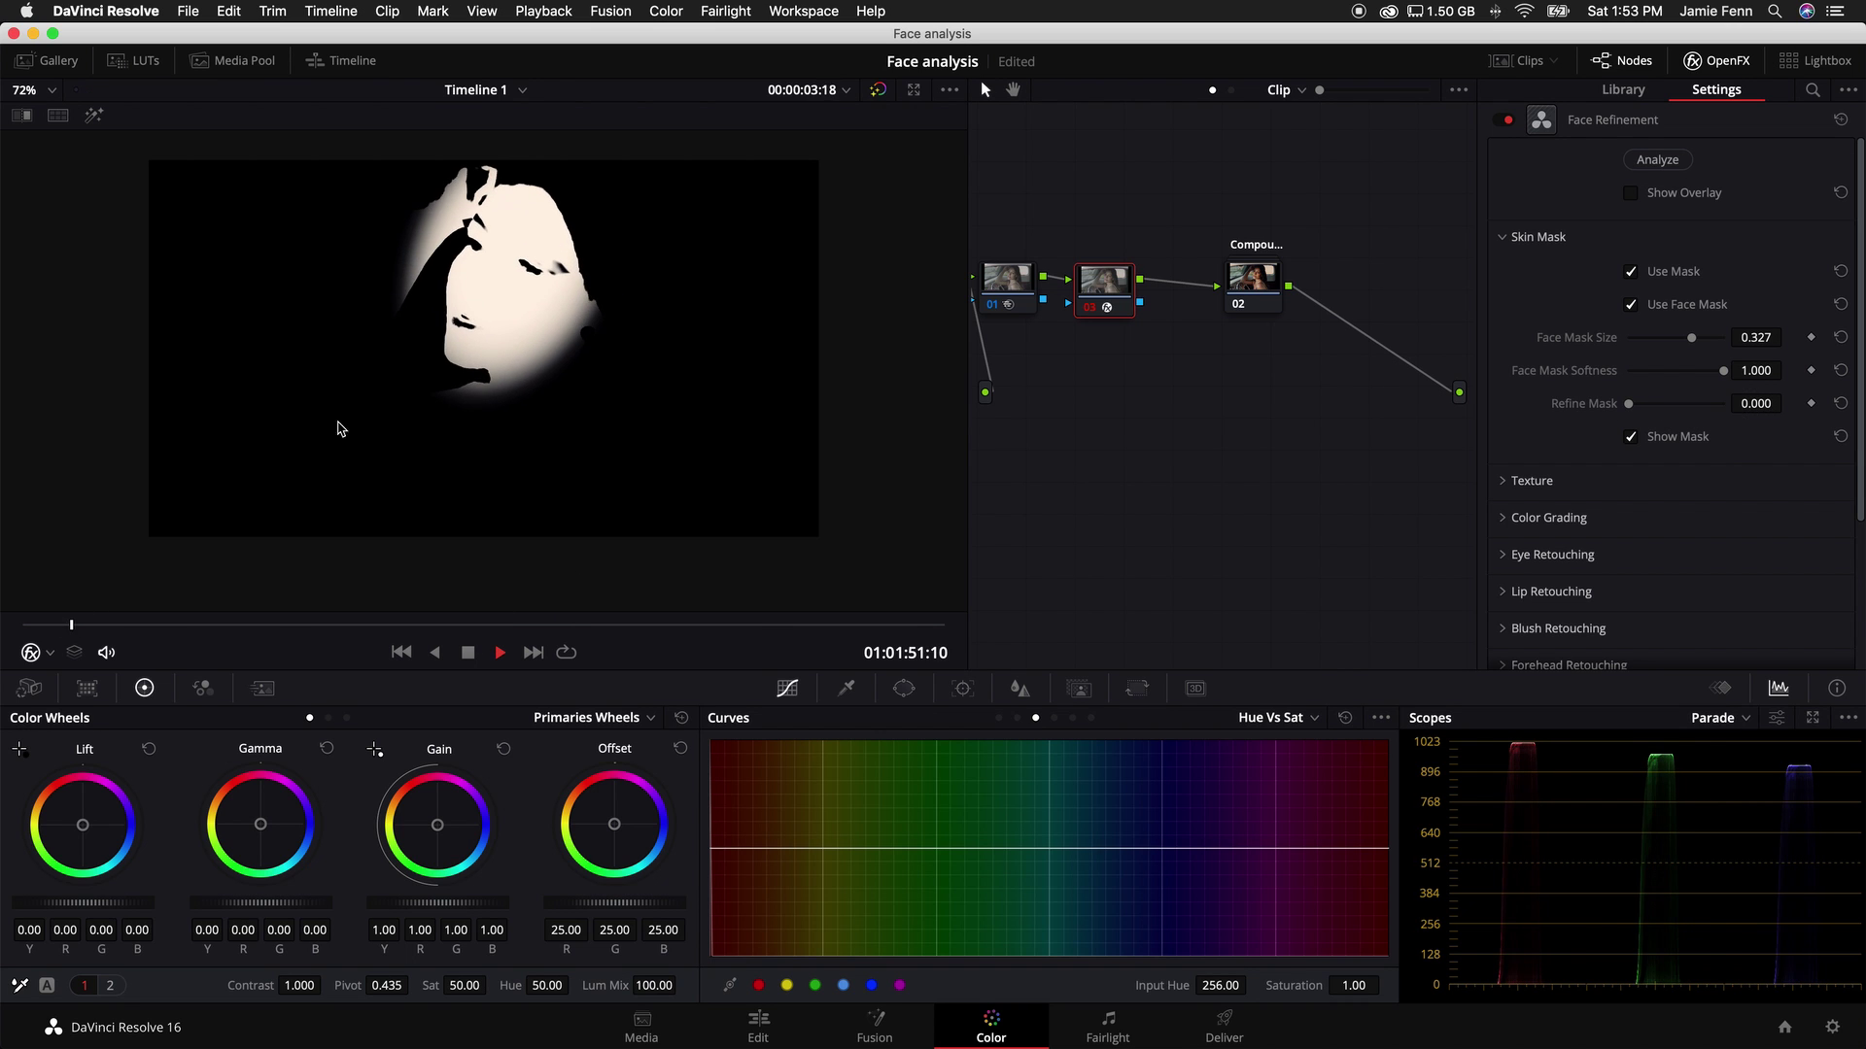
pyautogui.press('space')
pyautogui.scroll(3, 479, 354)
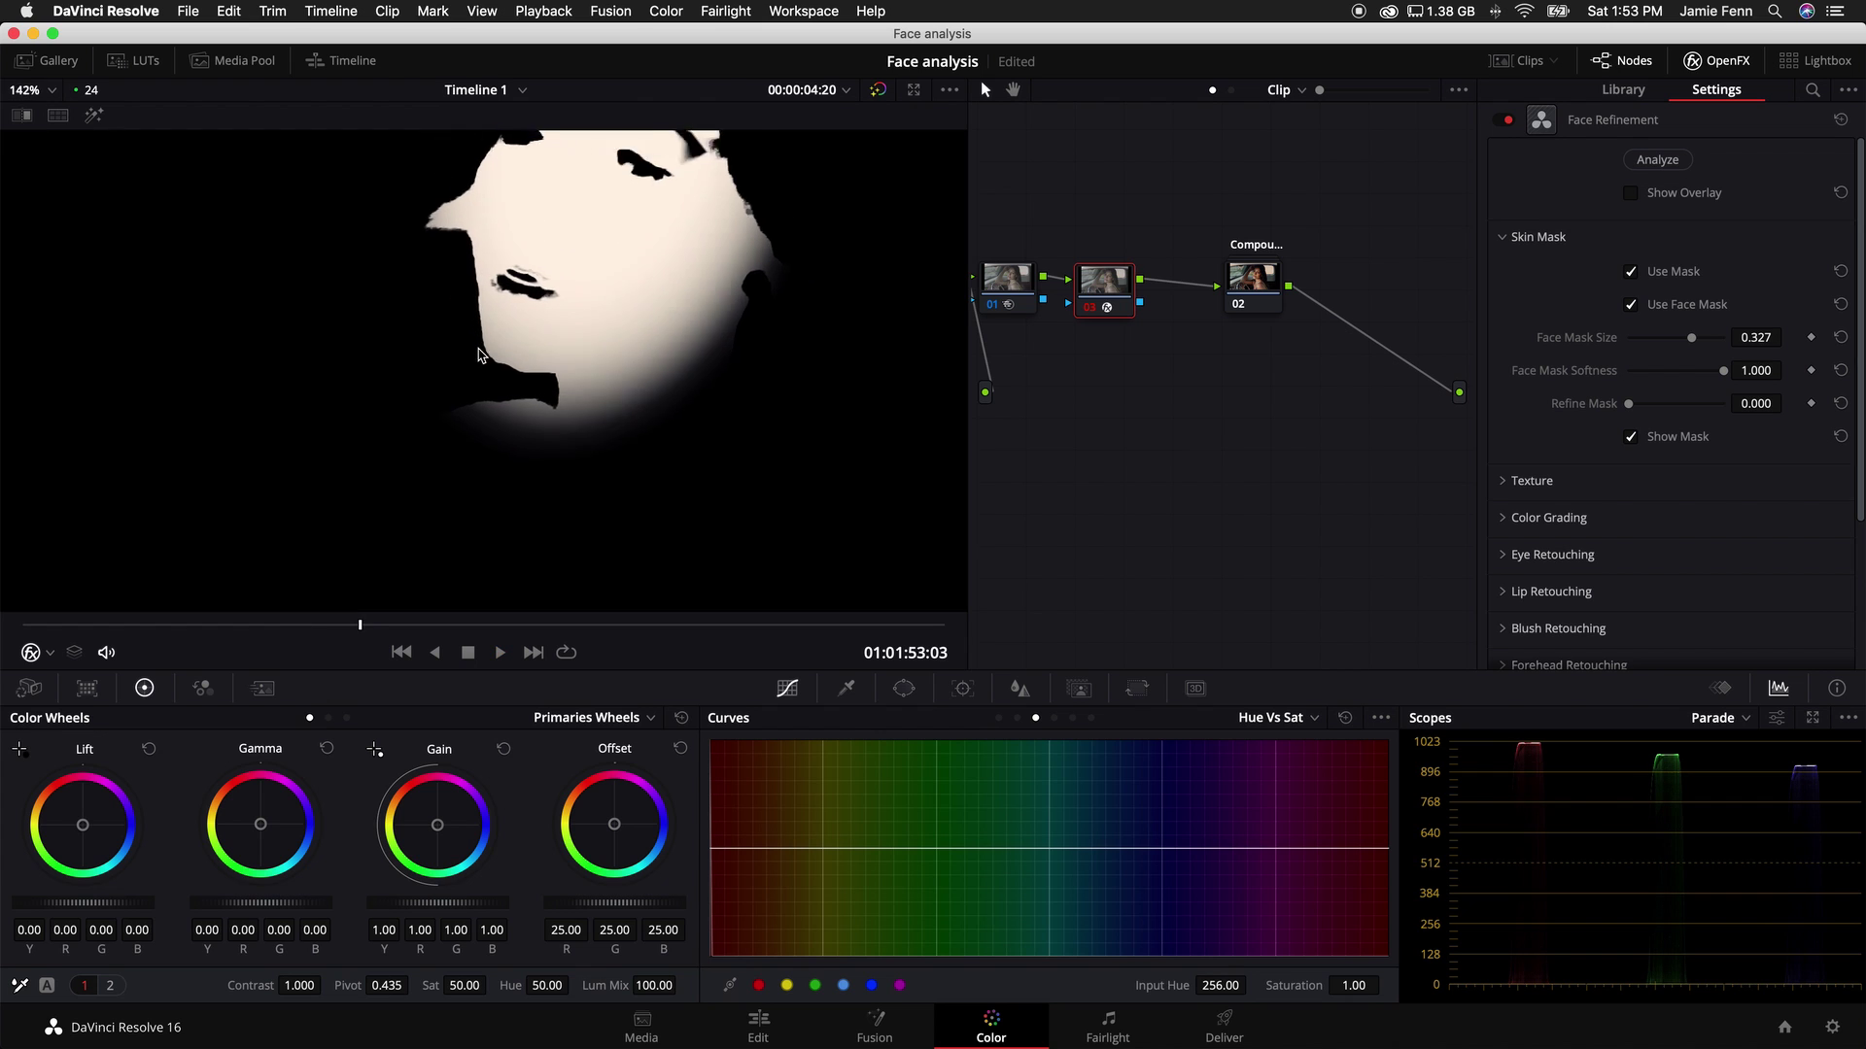
pyautogui.scroll(1, 479, 355)
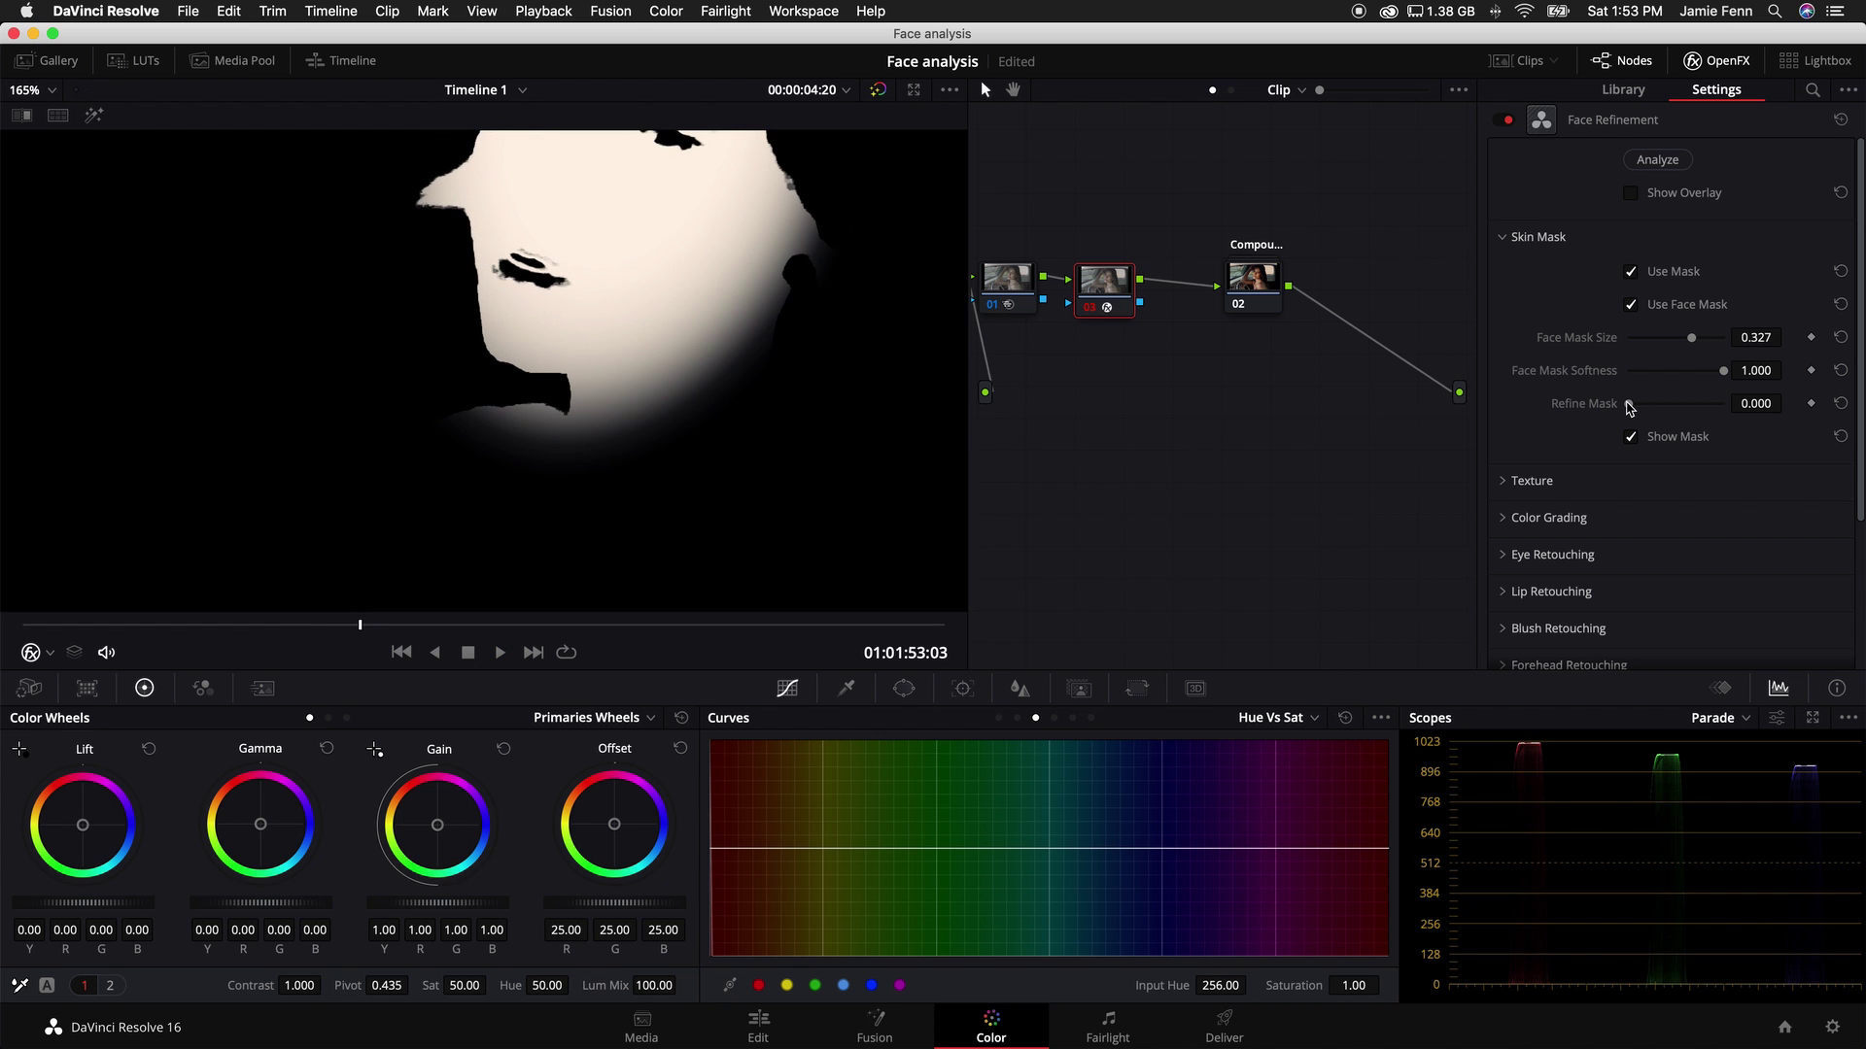
pyautogui.moveTo(1630, 407); pyautogui.dragTo(1676, 409)
pyautogui.scroll(-6, 767, 412)
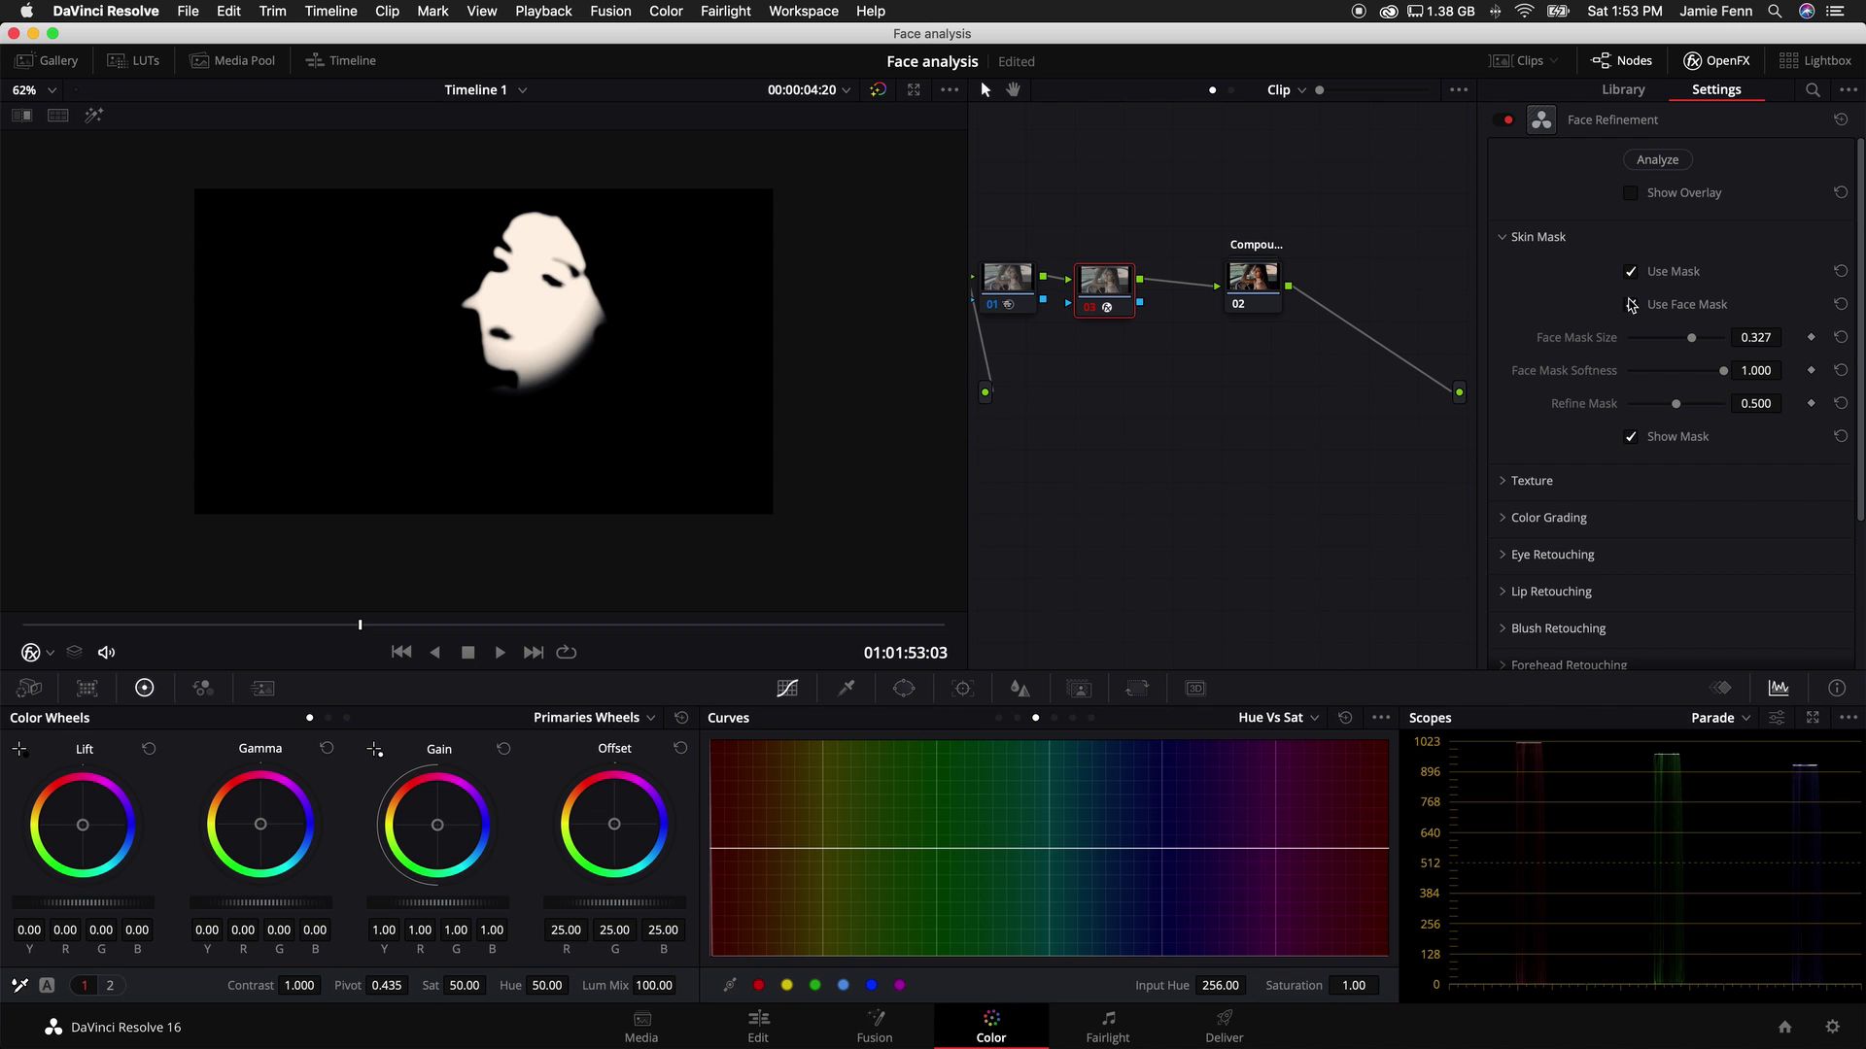
# Step: Turn off the mask display and expand the Texture settings in place of Skin Mask
pyautogui.click(1631, 440)
pyautogui.click(1506, 237)
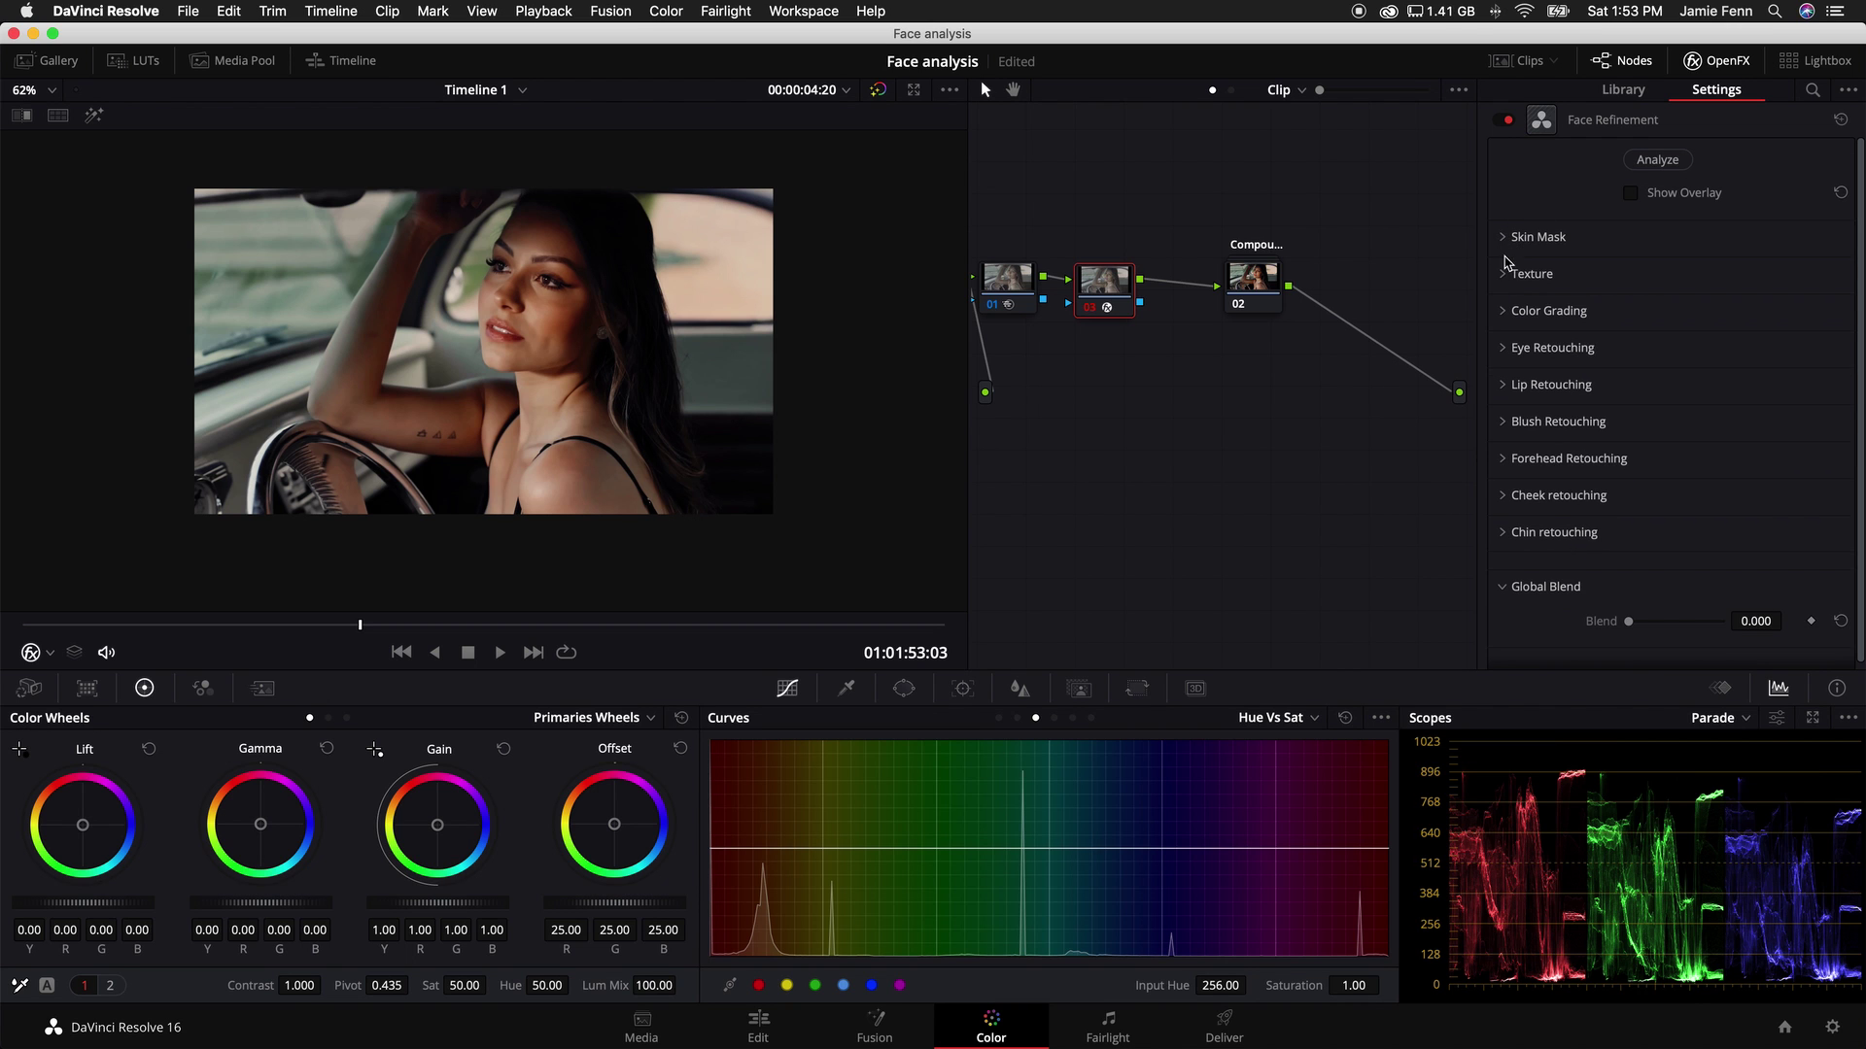
pyautogui.click(1504, 273)
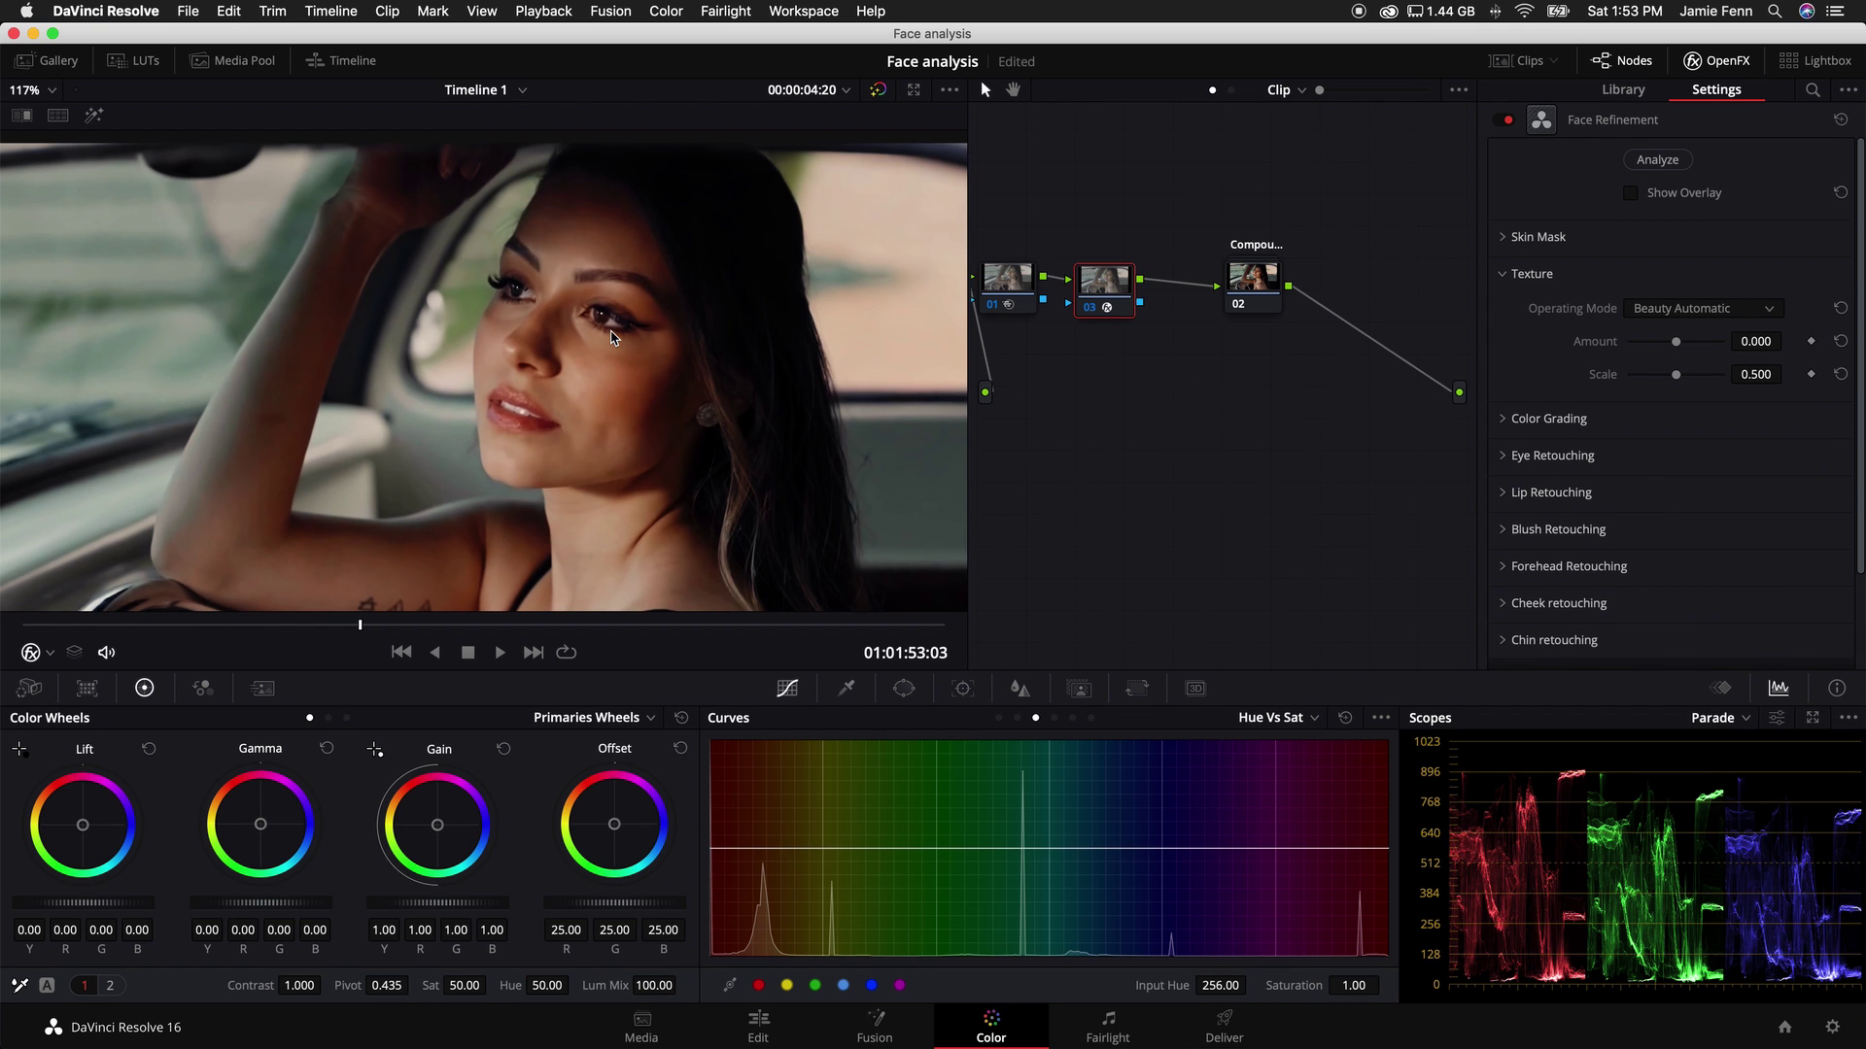
# Step: Try the Beauty Automatic texture Amount at 1.500, inspect the skin up close and reduce it
pyautogui.moveTo(1675, 341); pyautogui.dragTo(1724, 341)
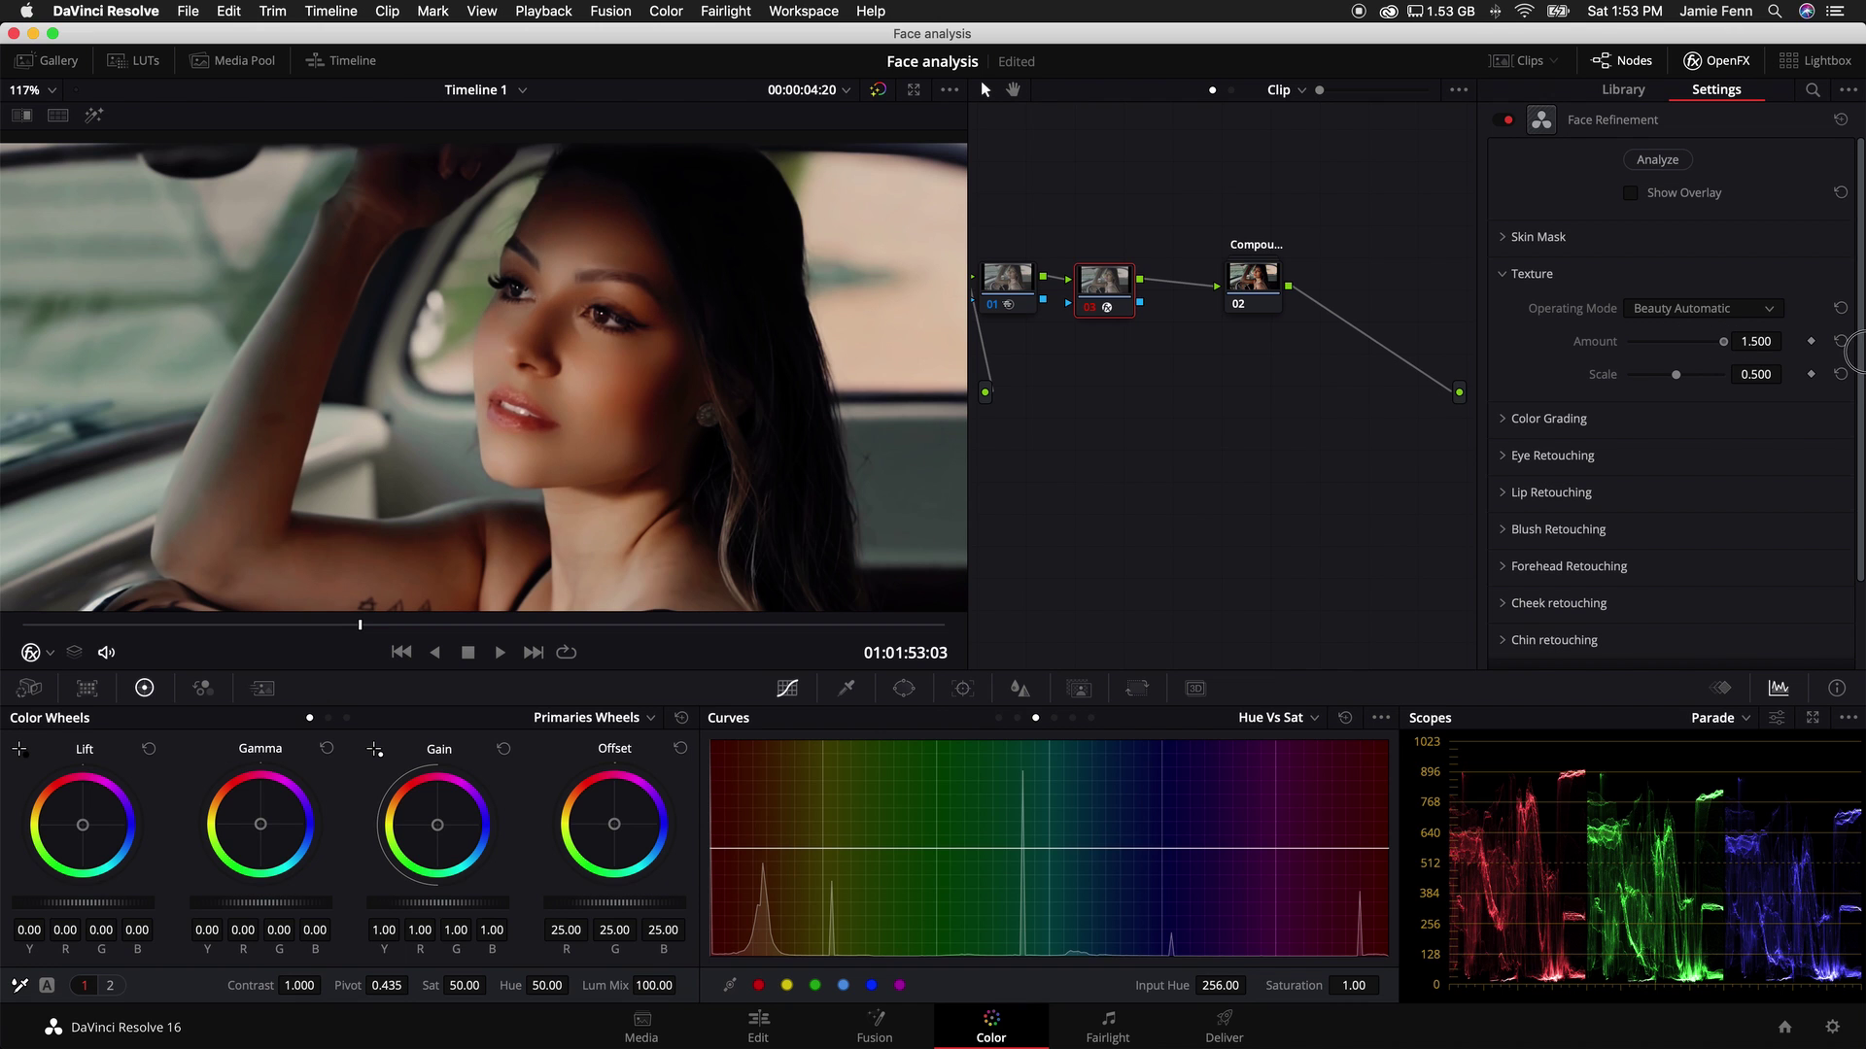
pyautogui.scroll(4, 583, 403)
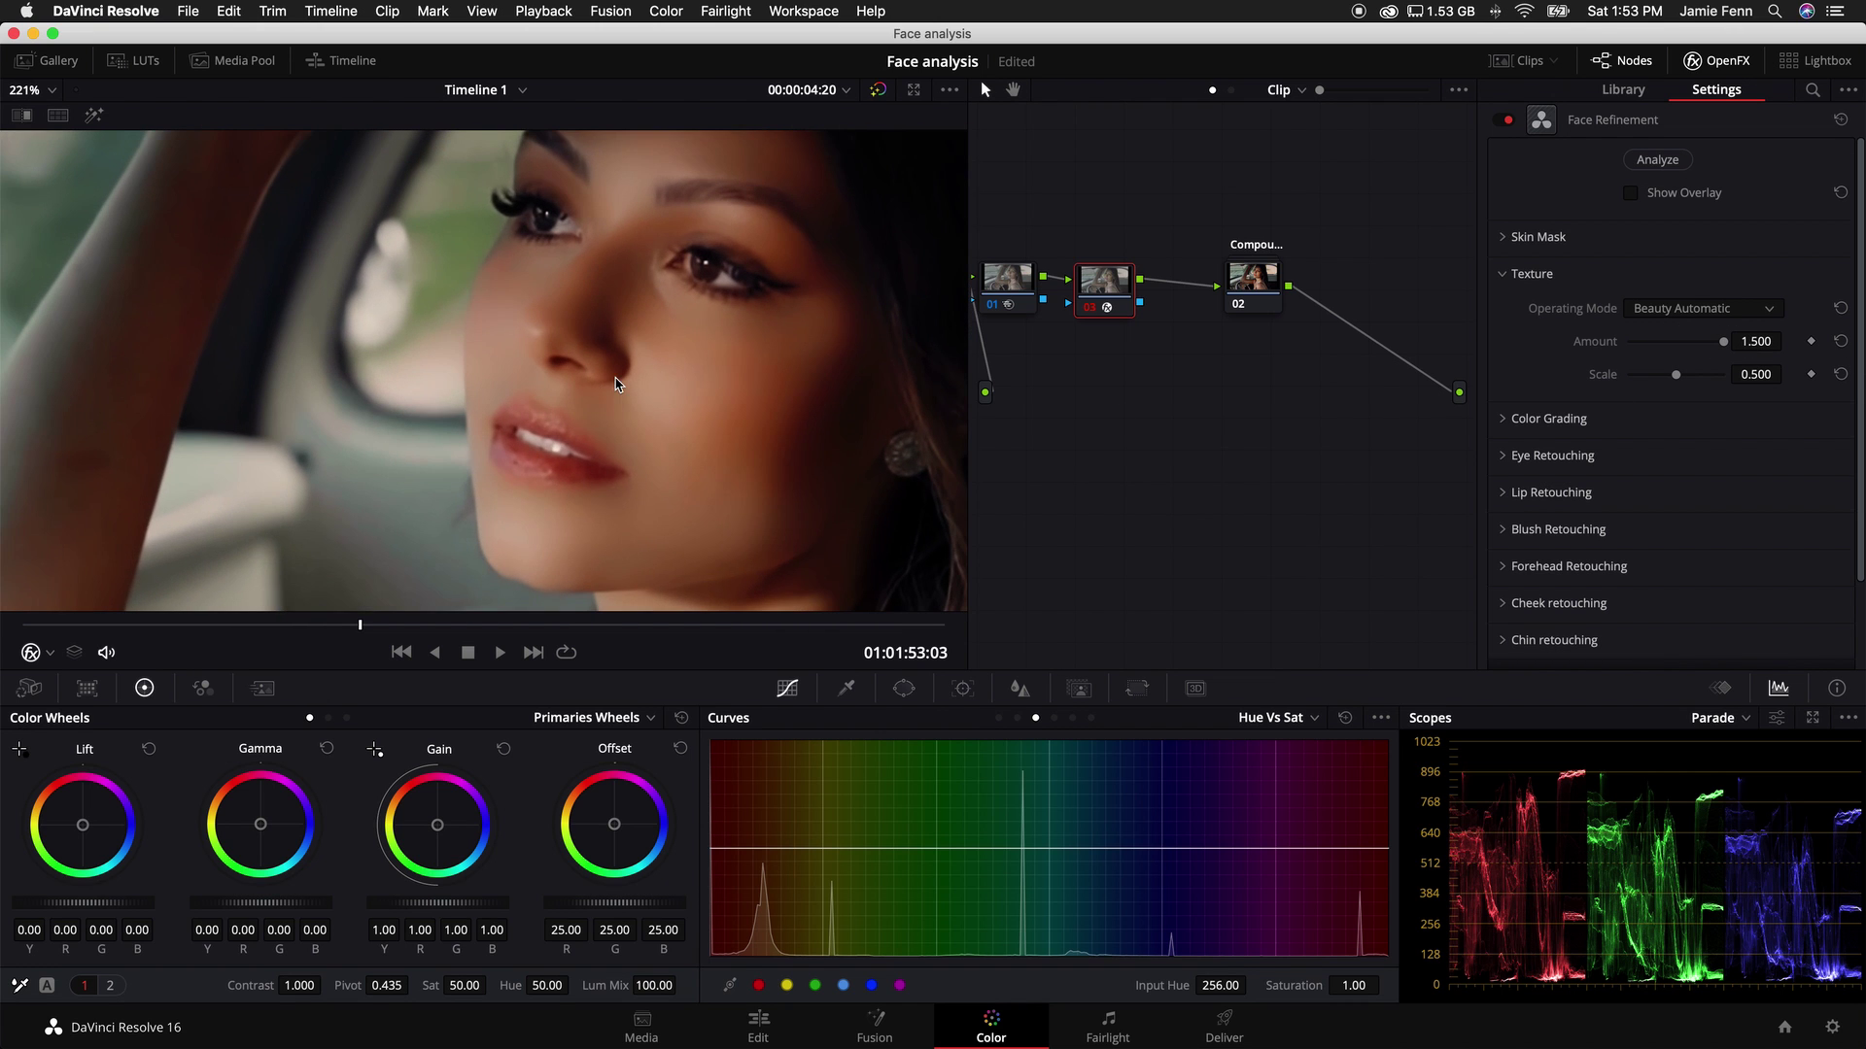
pyautogui.scroll(-3, 656, 352)
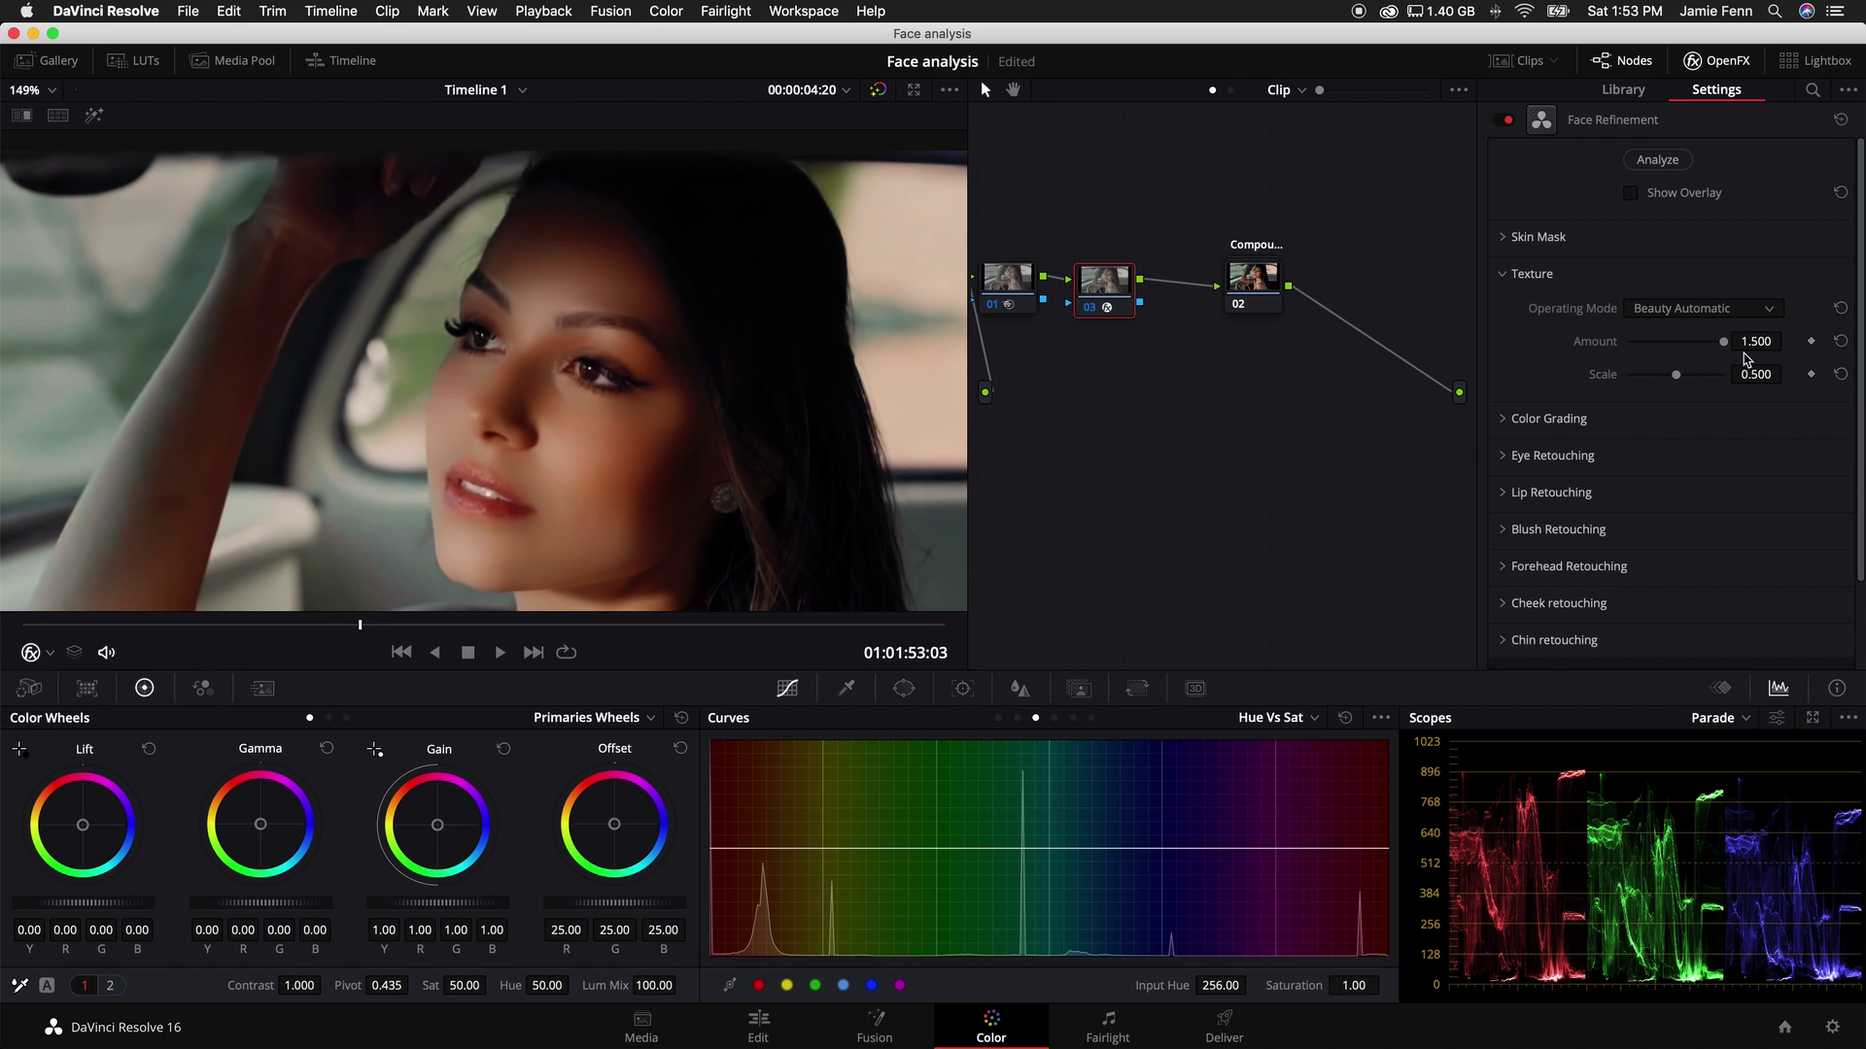
pyautogui.moveTo(1723, 341); pyautogui.dragTo(1691, 344)
# Step: Try the Smoothing and Beauty Advanced texture modes, adjusting Smoothing and then Smoothing Threshold
pyautogui.click(1709, 311)
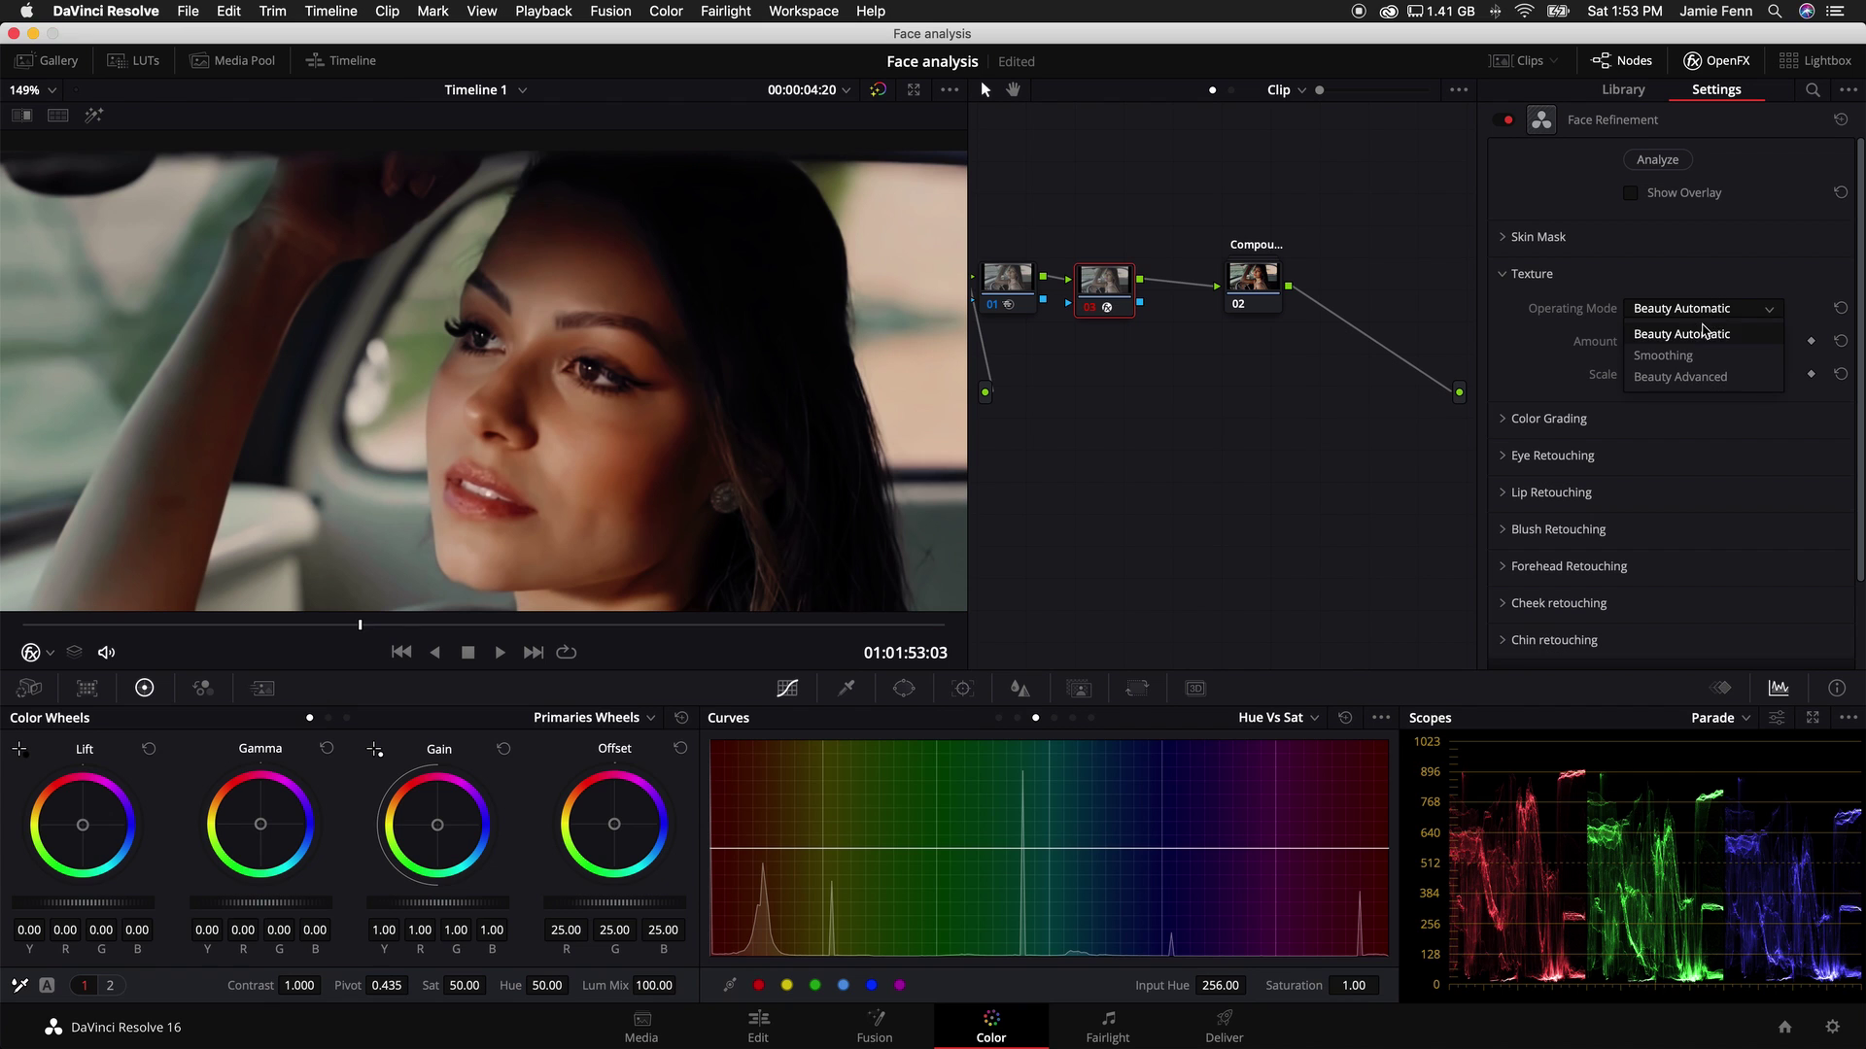
pyautogui.click(1691, 357)
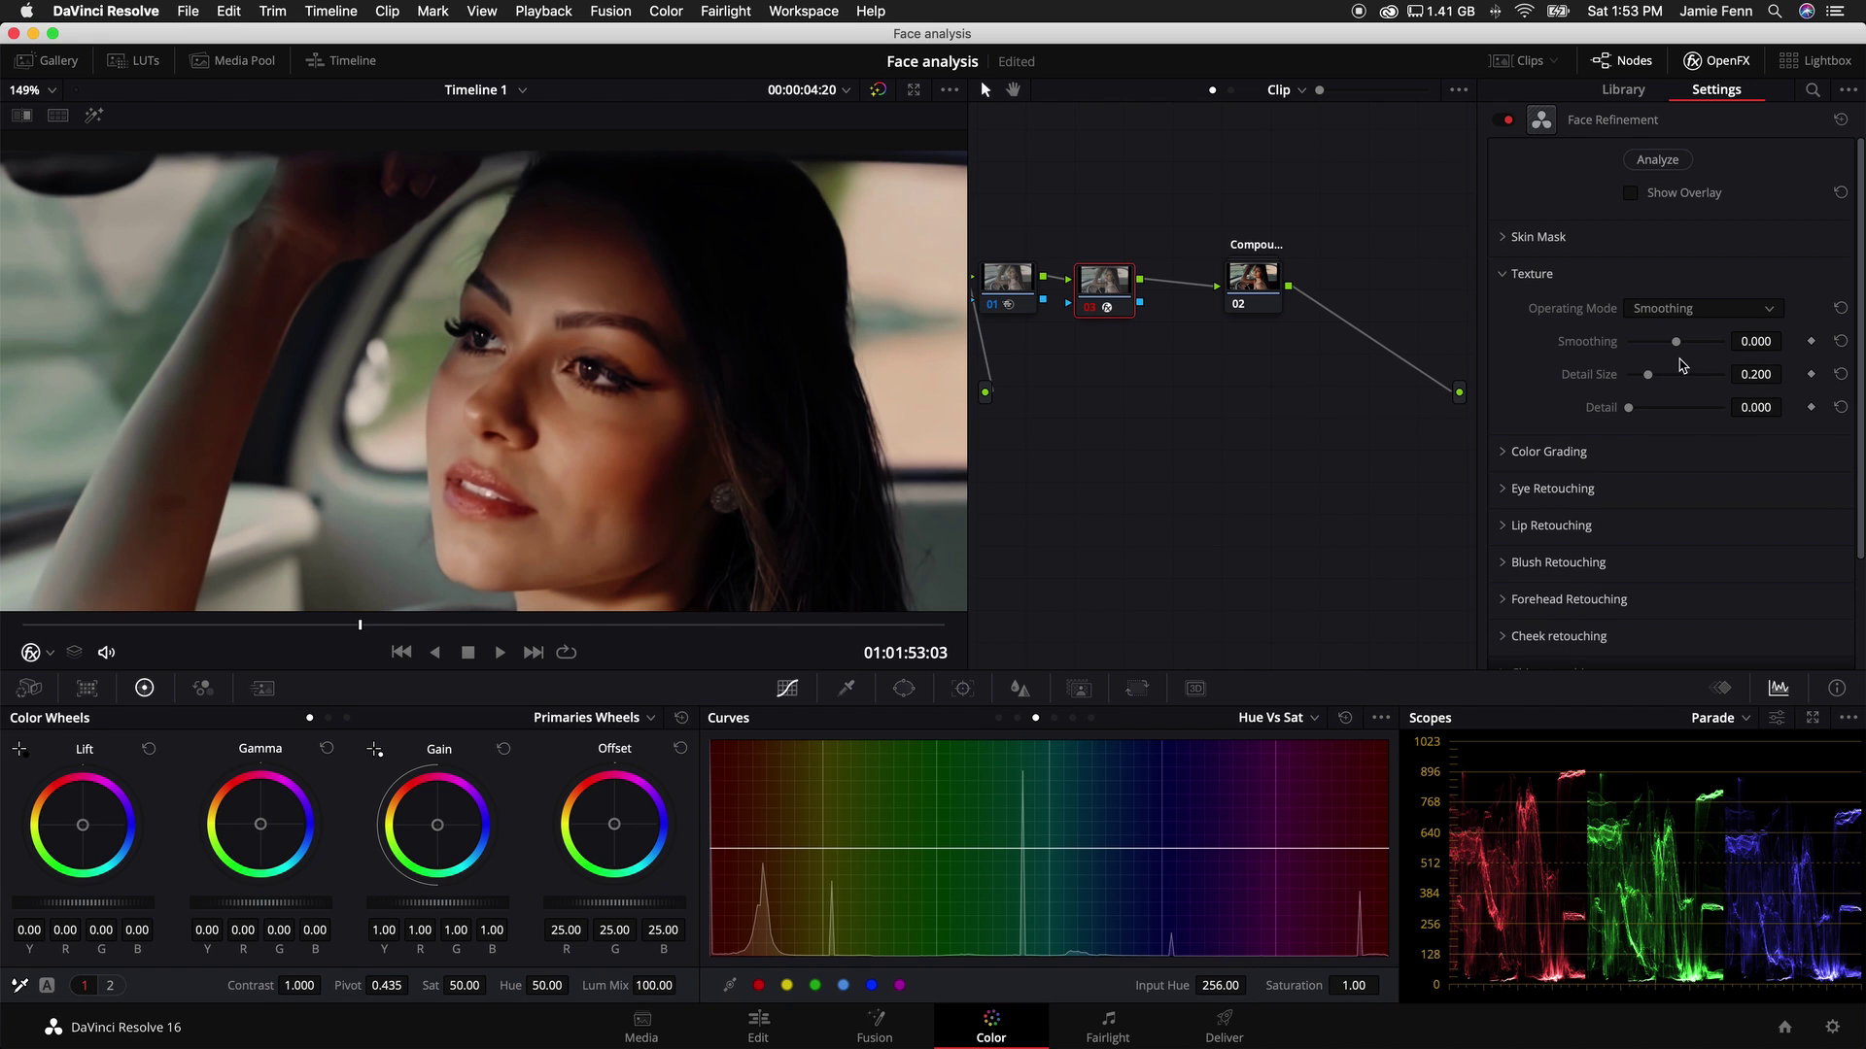
pyautogui.moveTo(1680, 346)
pyautogui.mouseDown()
pyautogui.moveTo(1707, 346)
pyautogui.moveTo(1686, 344)
pyautogui.moveTo(1720, 375)
pyautogui.moveTo(1649, 375)
pyautogui.moveTo(1728, 378)
pyautogui.moveTo(1664, 376)
pyautogui.moveTo(1708, 347)
pyautogui.moveTo(1693, 352)
pyautogui.mouseUp()
pyautogui.click(1679, 311)
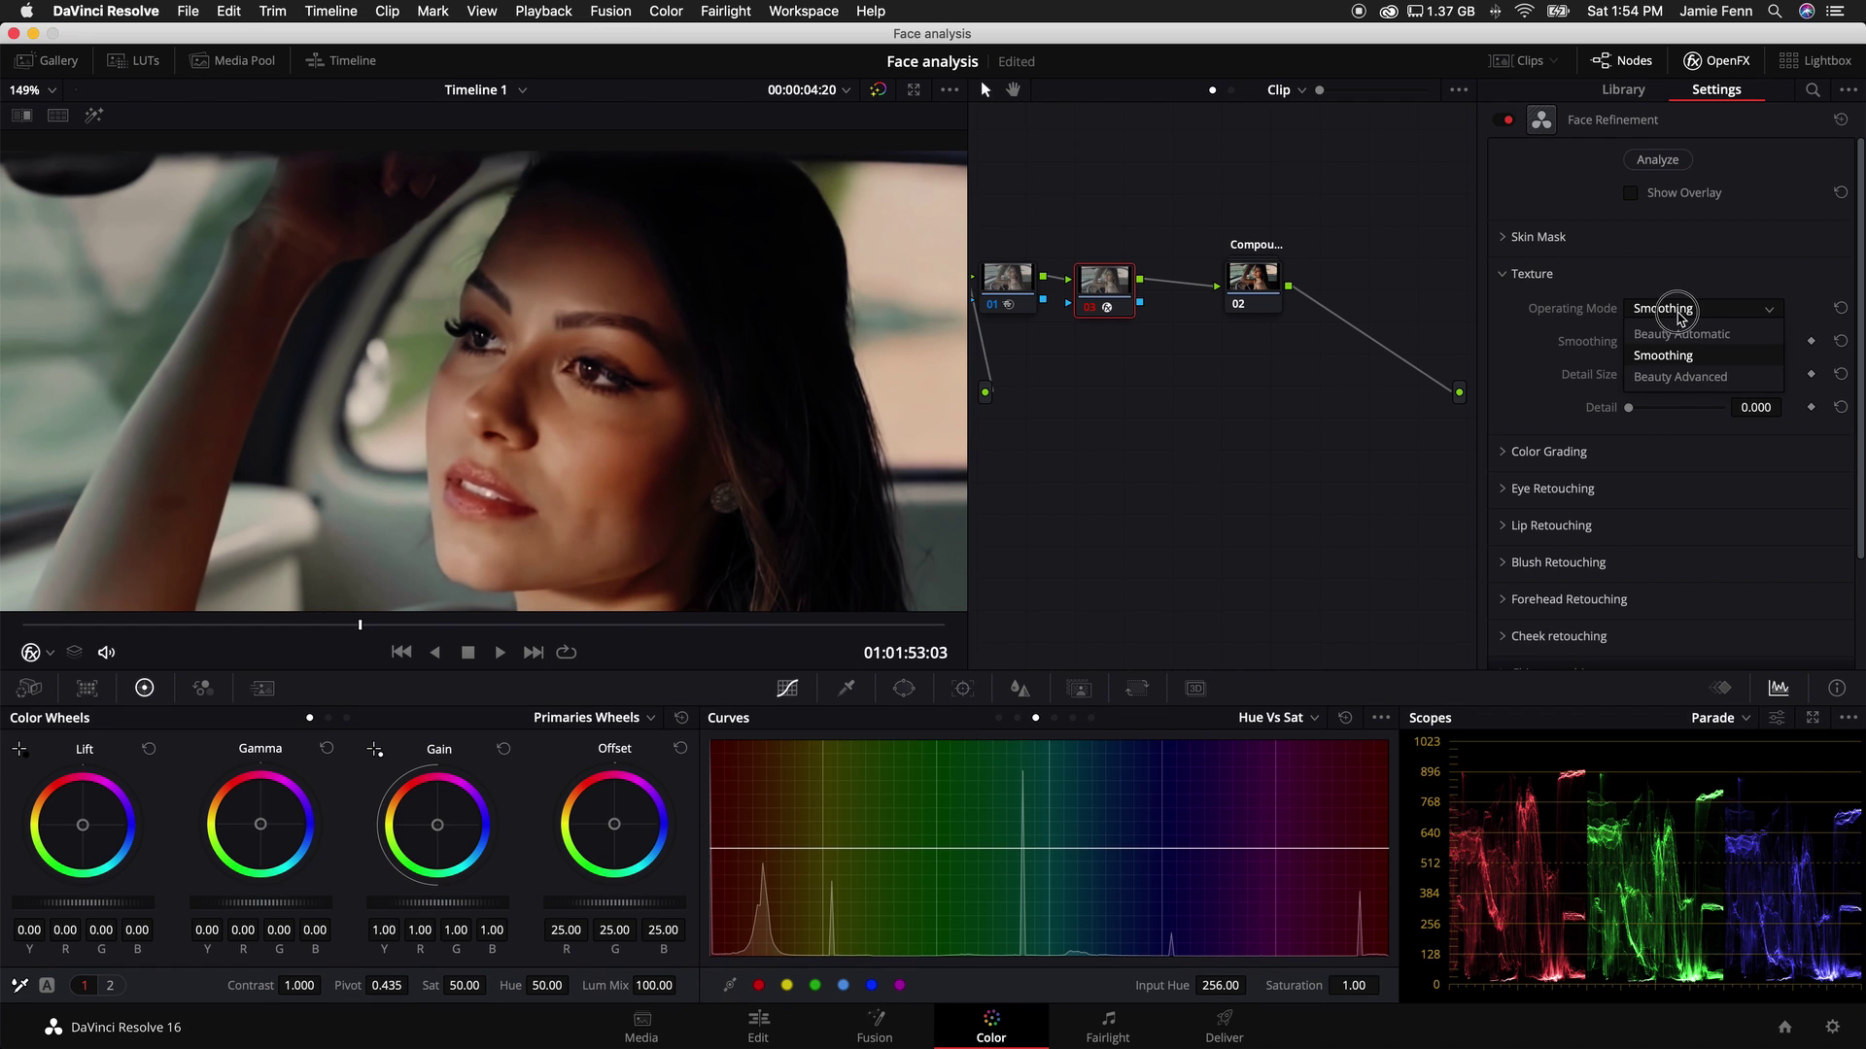
pyautogui.click(1681, 378)
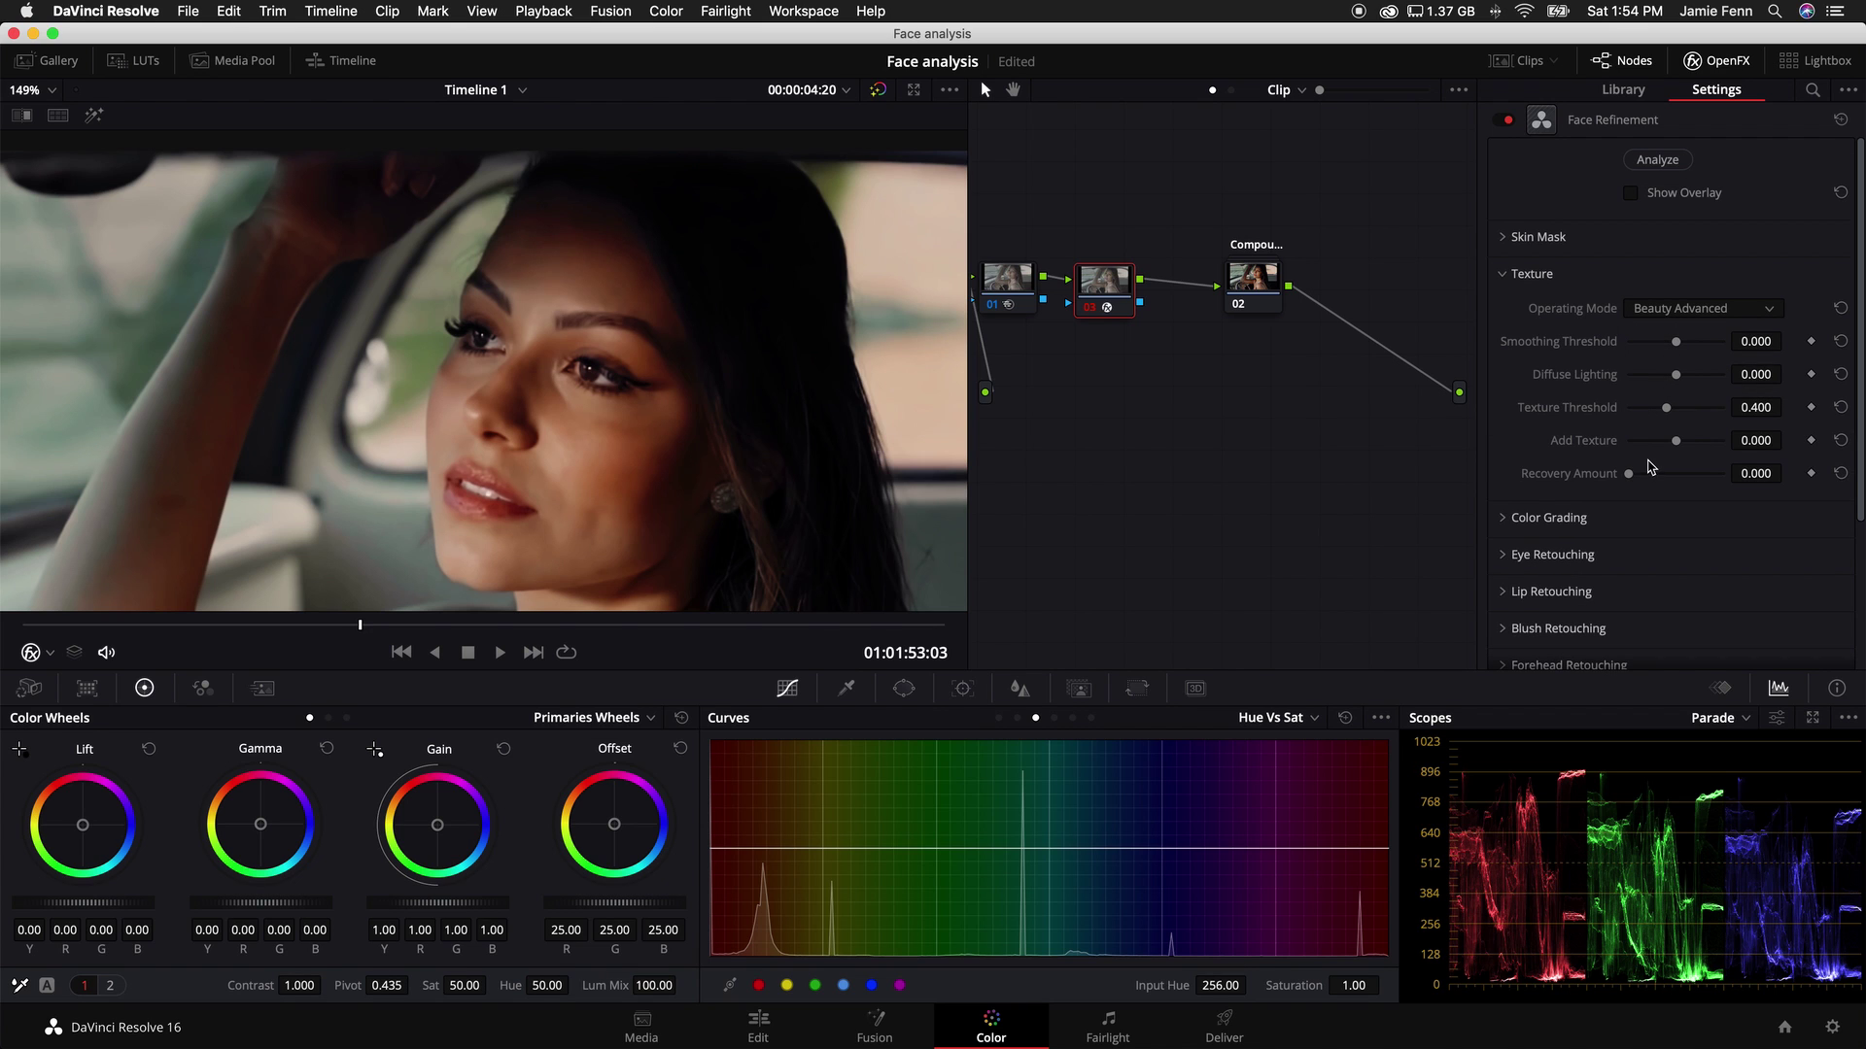
pyautogui.moveTo(1675, 342); pyautogui.dragTo(1683, 347)
# Step: Set the texture operating mode to Beauty Automatic and the Amount to -1.500, checking the face in the viewer
pyautogui.click(1686, 311)
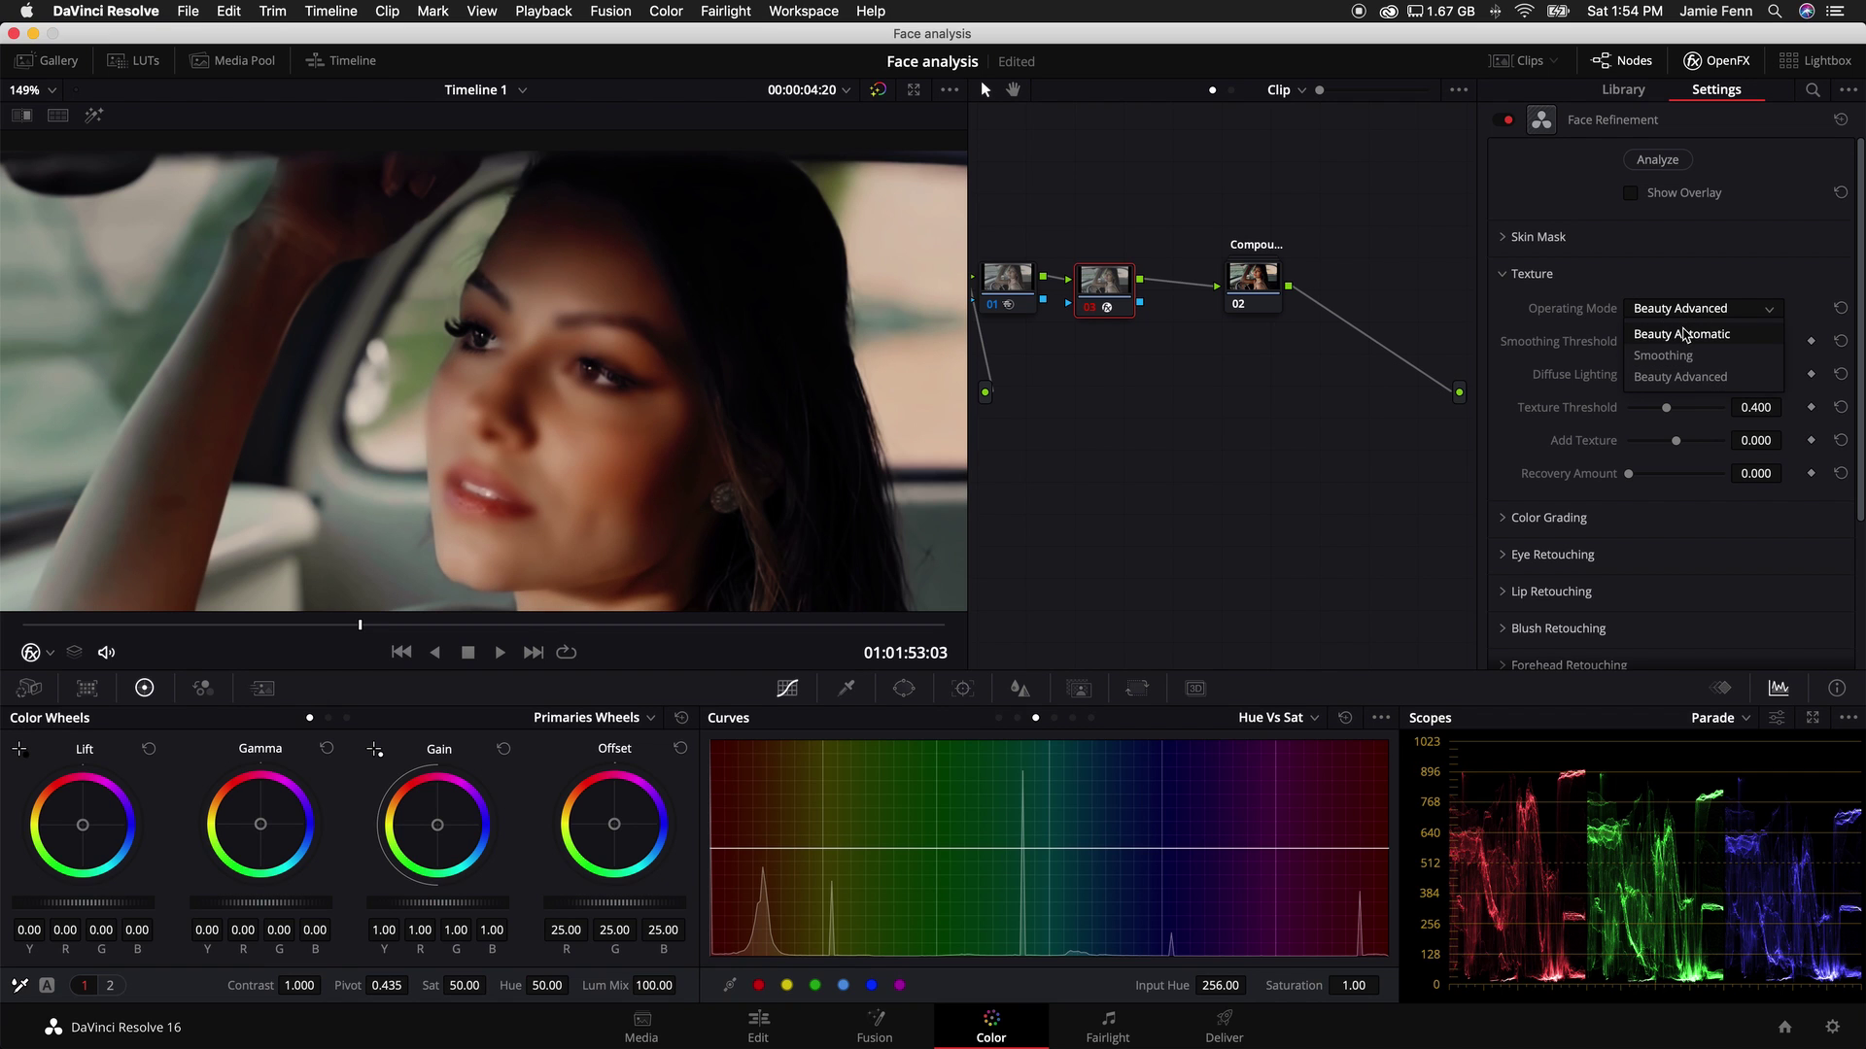
pyautogui.click(1681, 334)
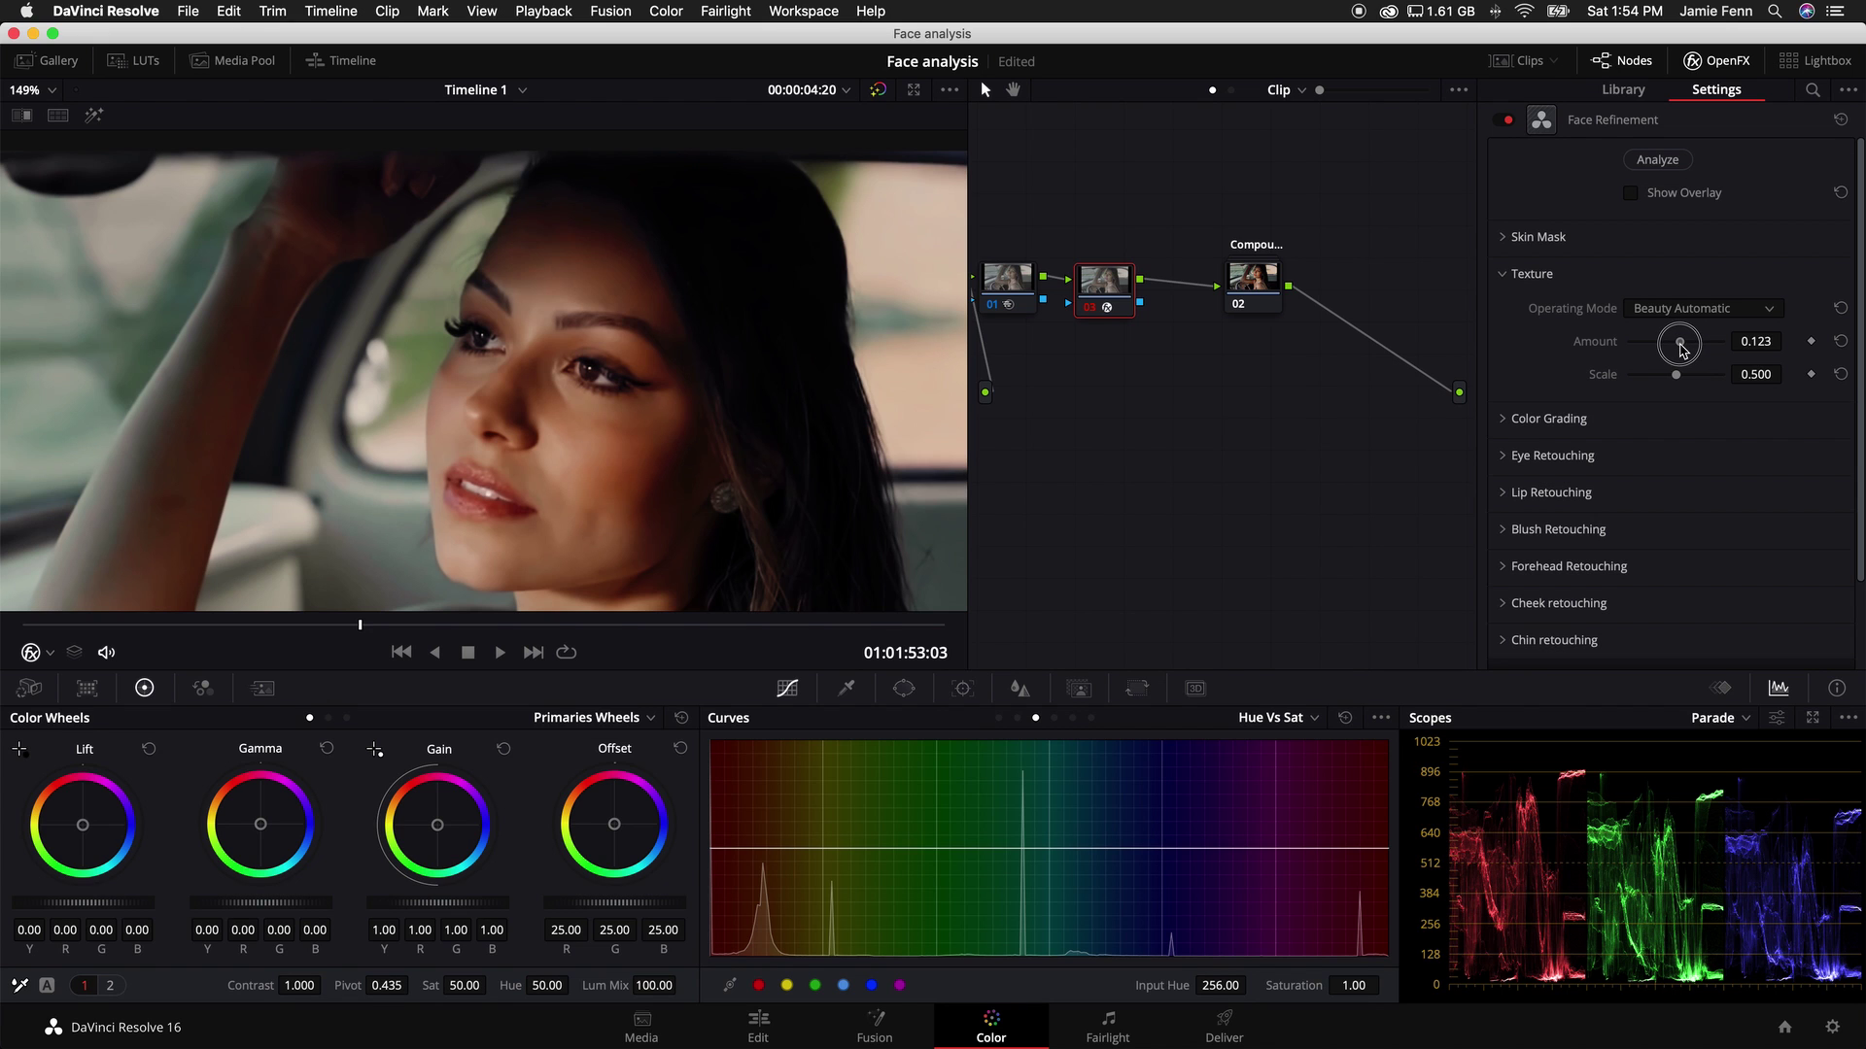
pyautogui.moveTo(1706, 345); pyautogui.dragTo(1439, 359)
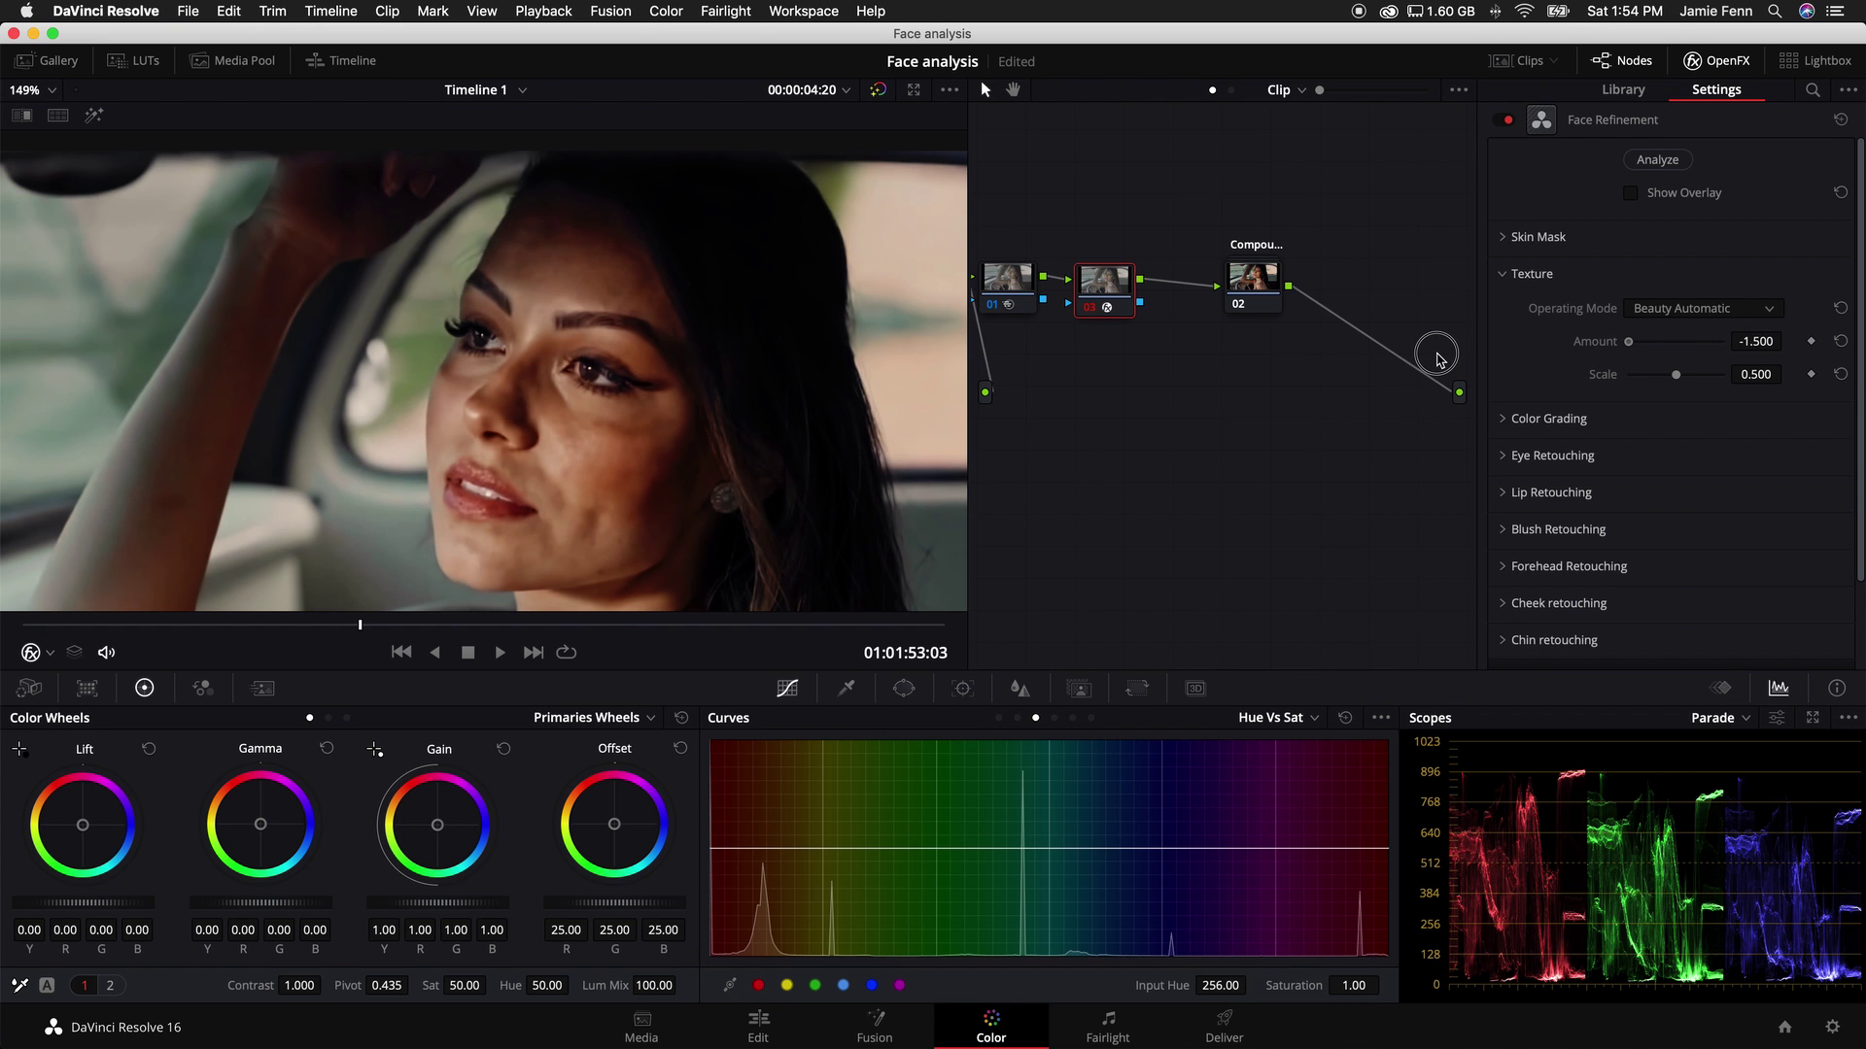
pyautogui.scroll(-5, 703, 468)
pyautogui.scroll(5, 703, 469)
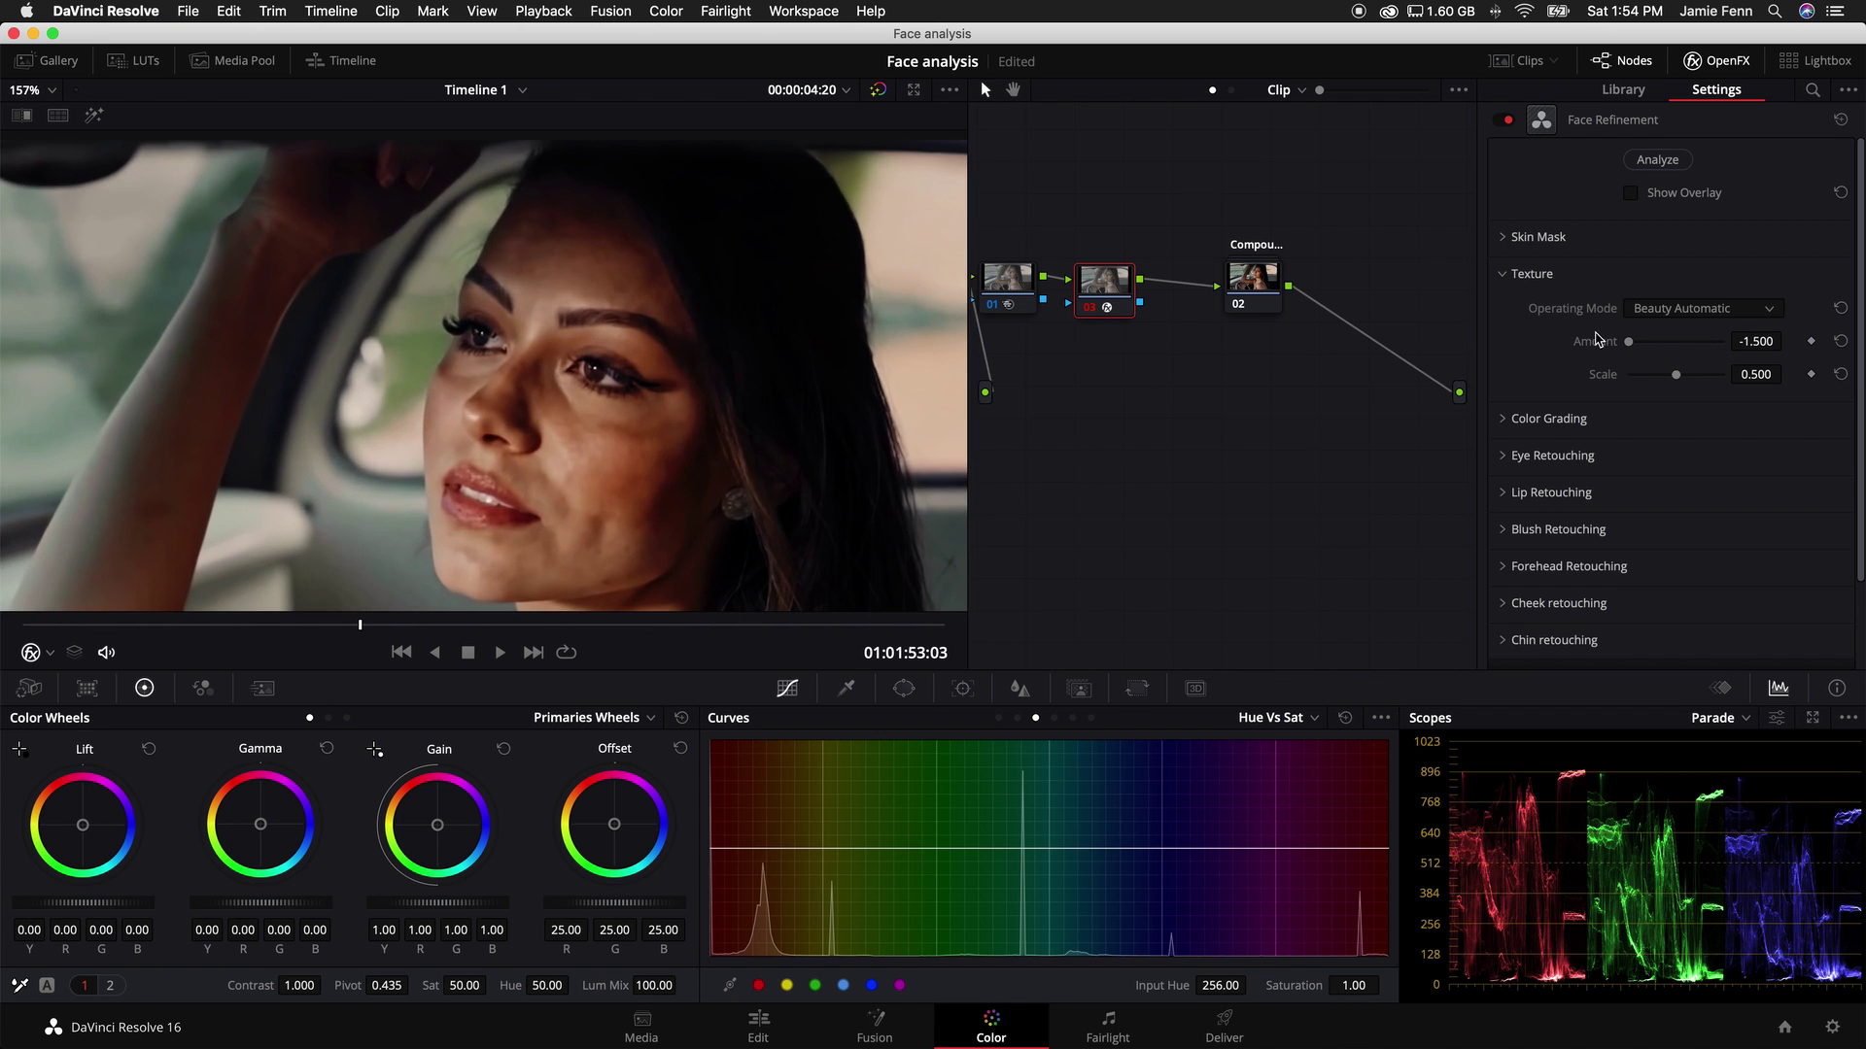
# Step: Set the Texture Amount to 0.062 and expand the Color Grading settings in place of Texture
pyautogui.doubleClick(1679, 352)
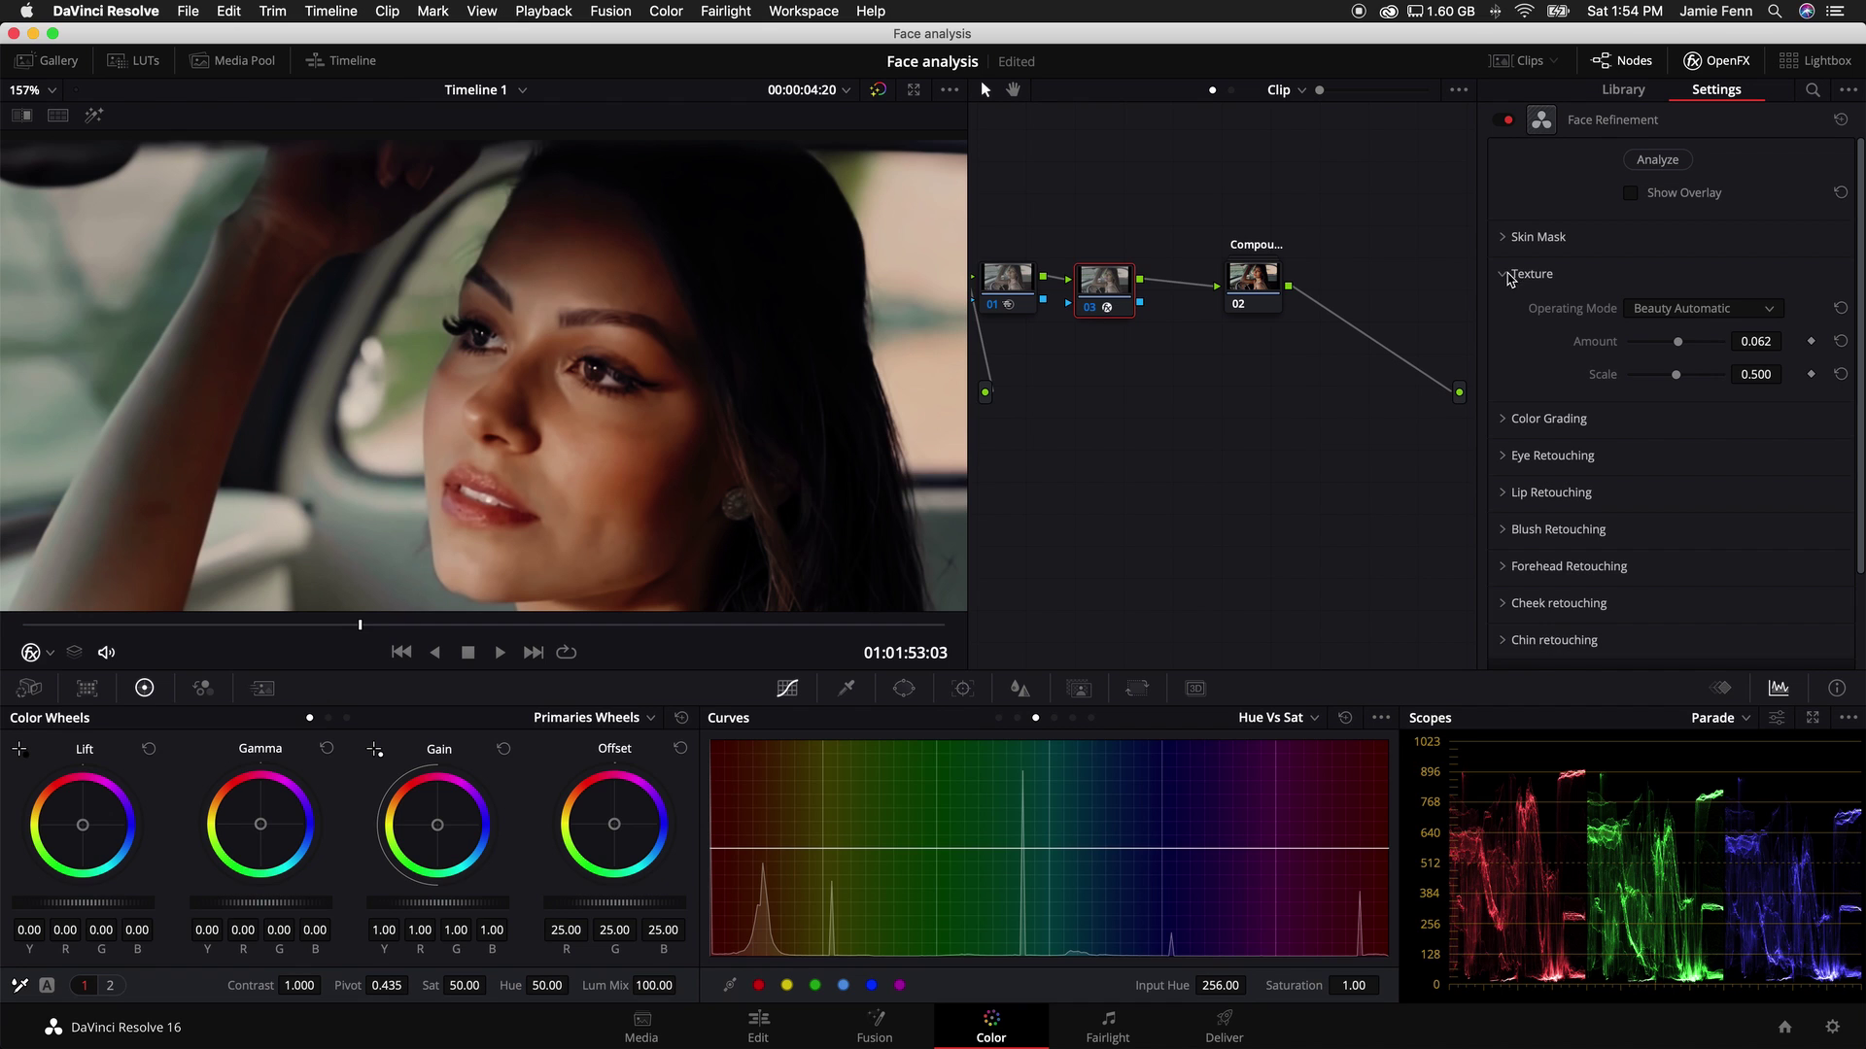
pyautogui.click(1509, 277)
pyautogui.click(1522, 321)
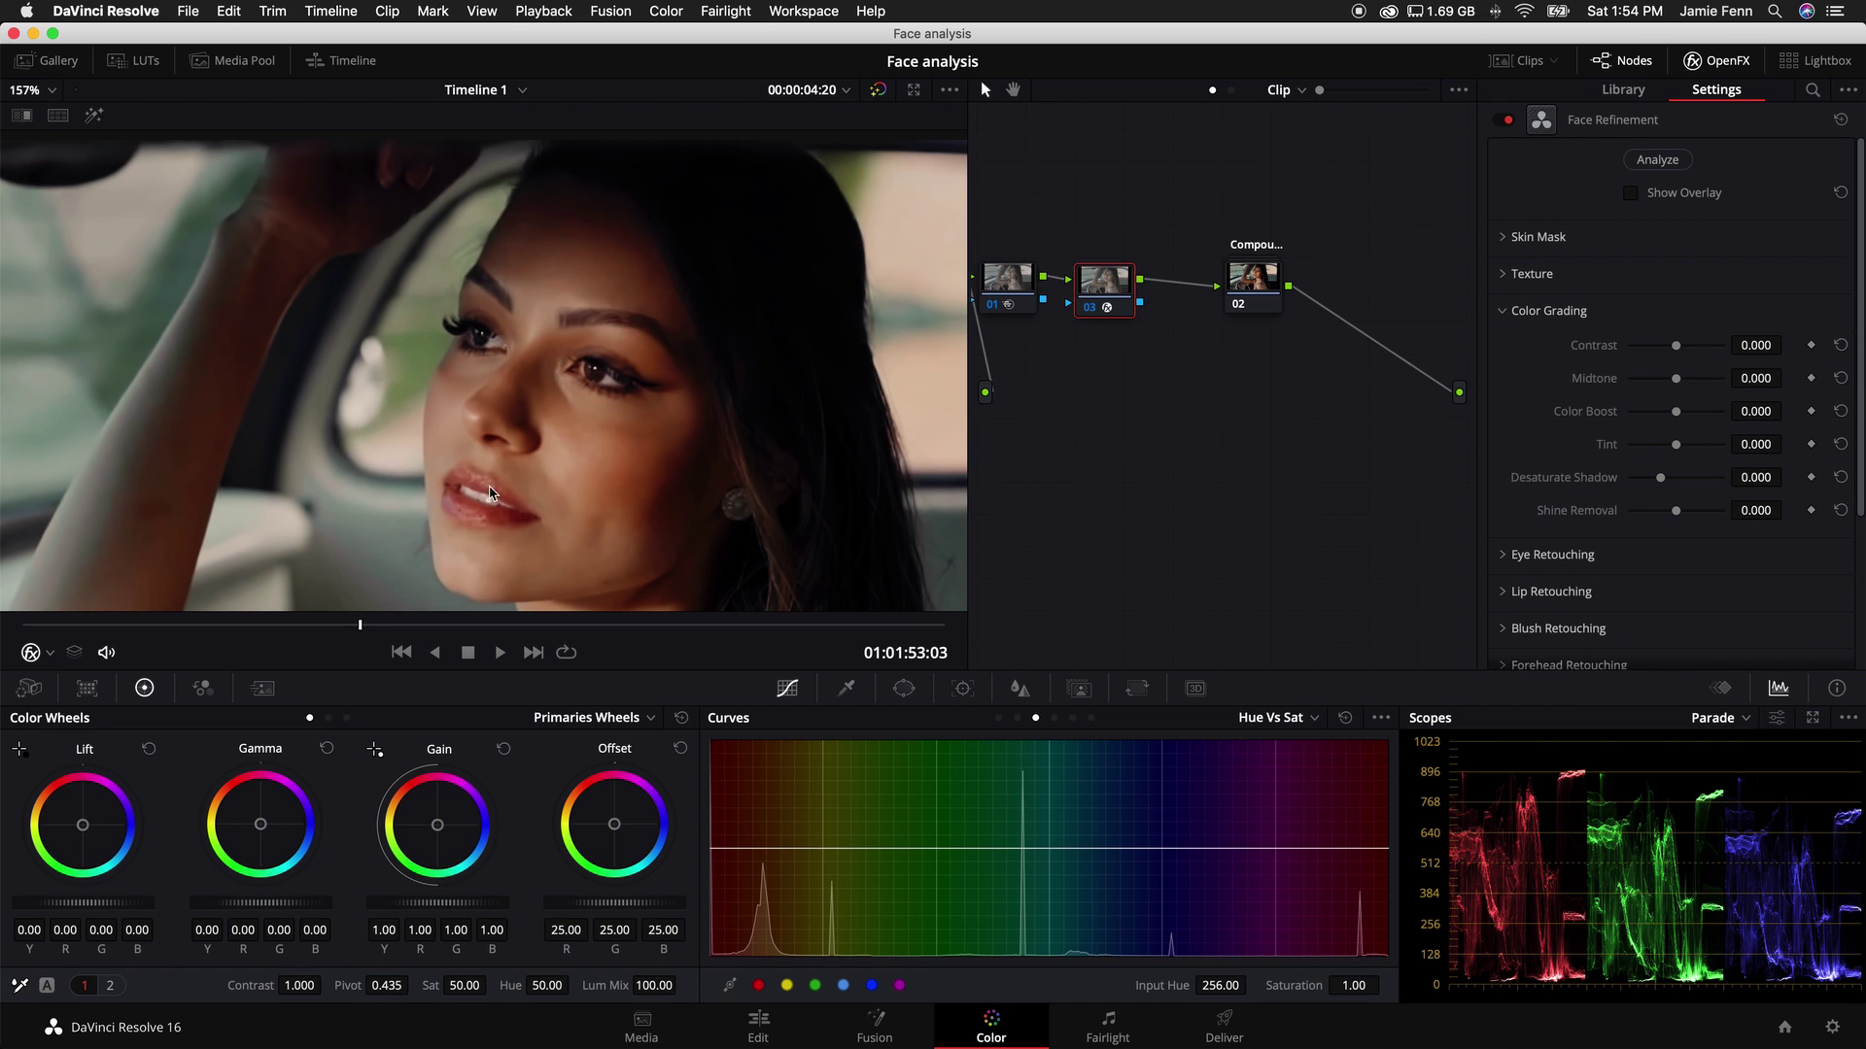
# Step: Hide the node graph to enlarge the viewer, and set the Color Grading Contrast to 0.077 and Midtone to 0.064
pyautogui.click(1629, 62)
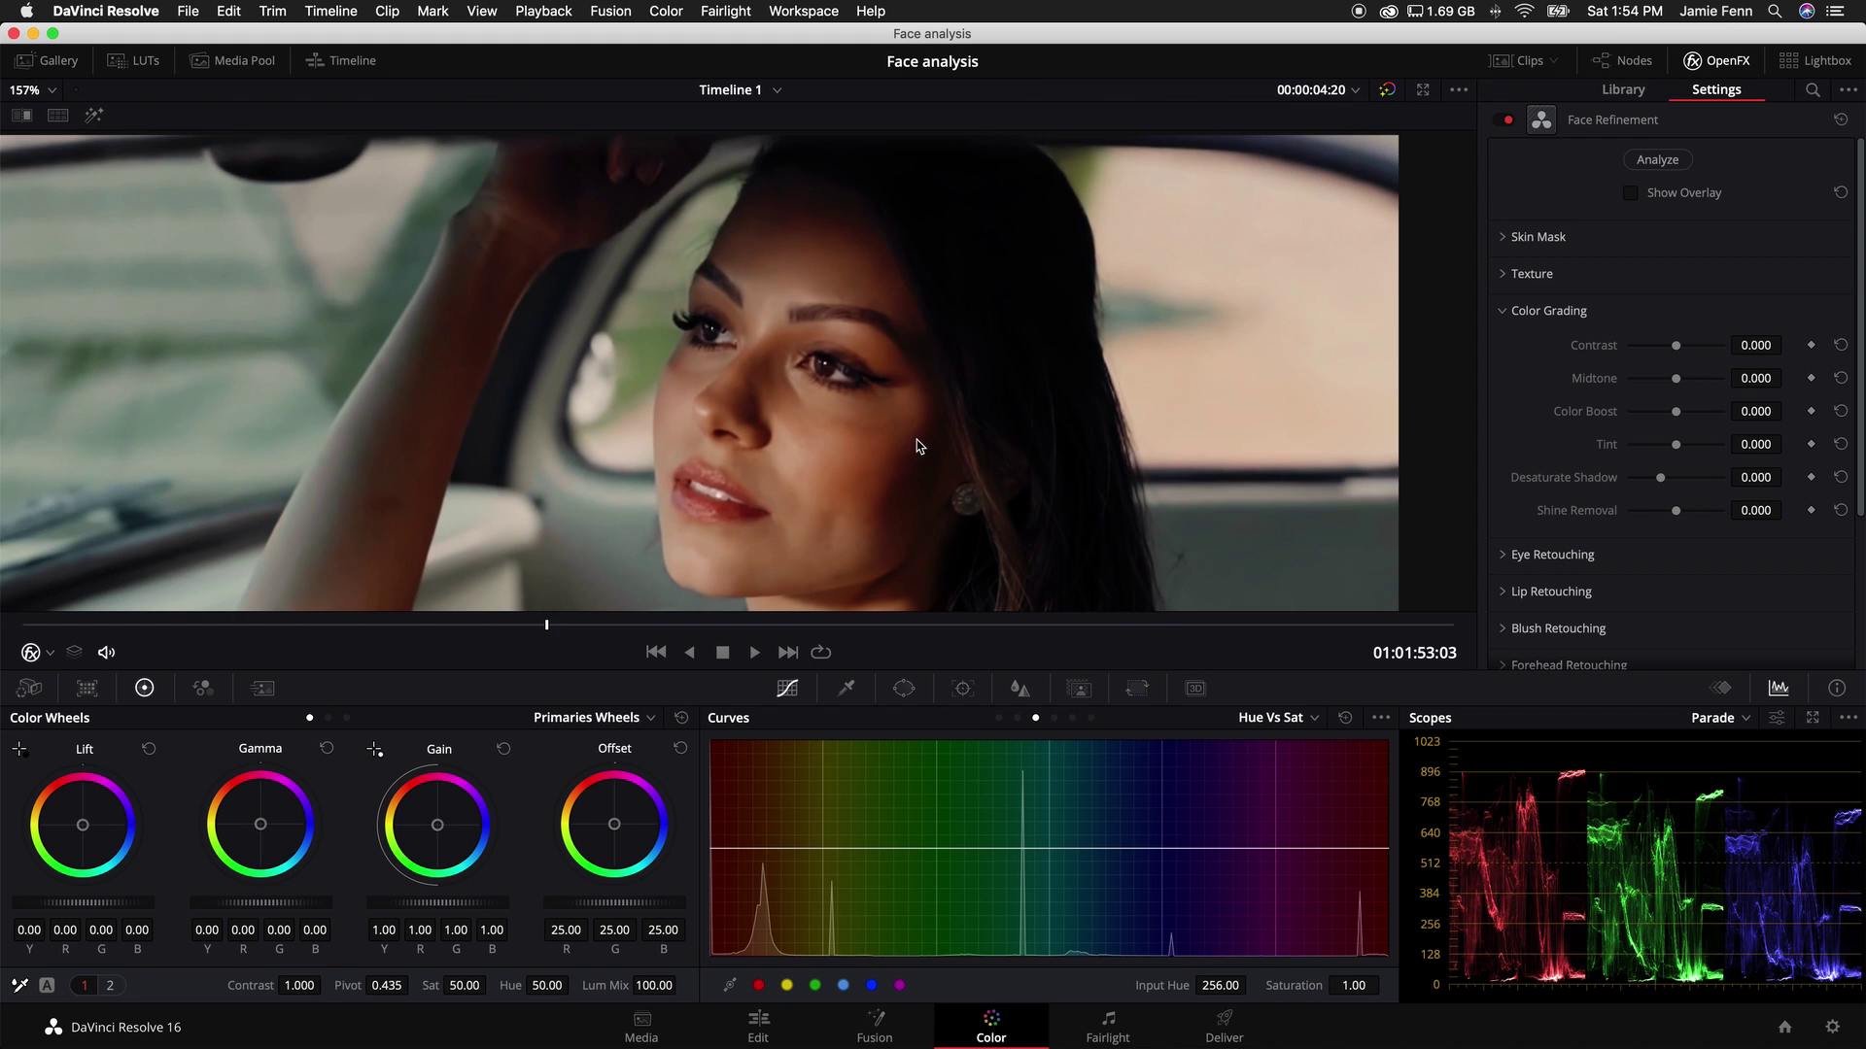
pyautogui.scroll(-3, 919, 447)
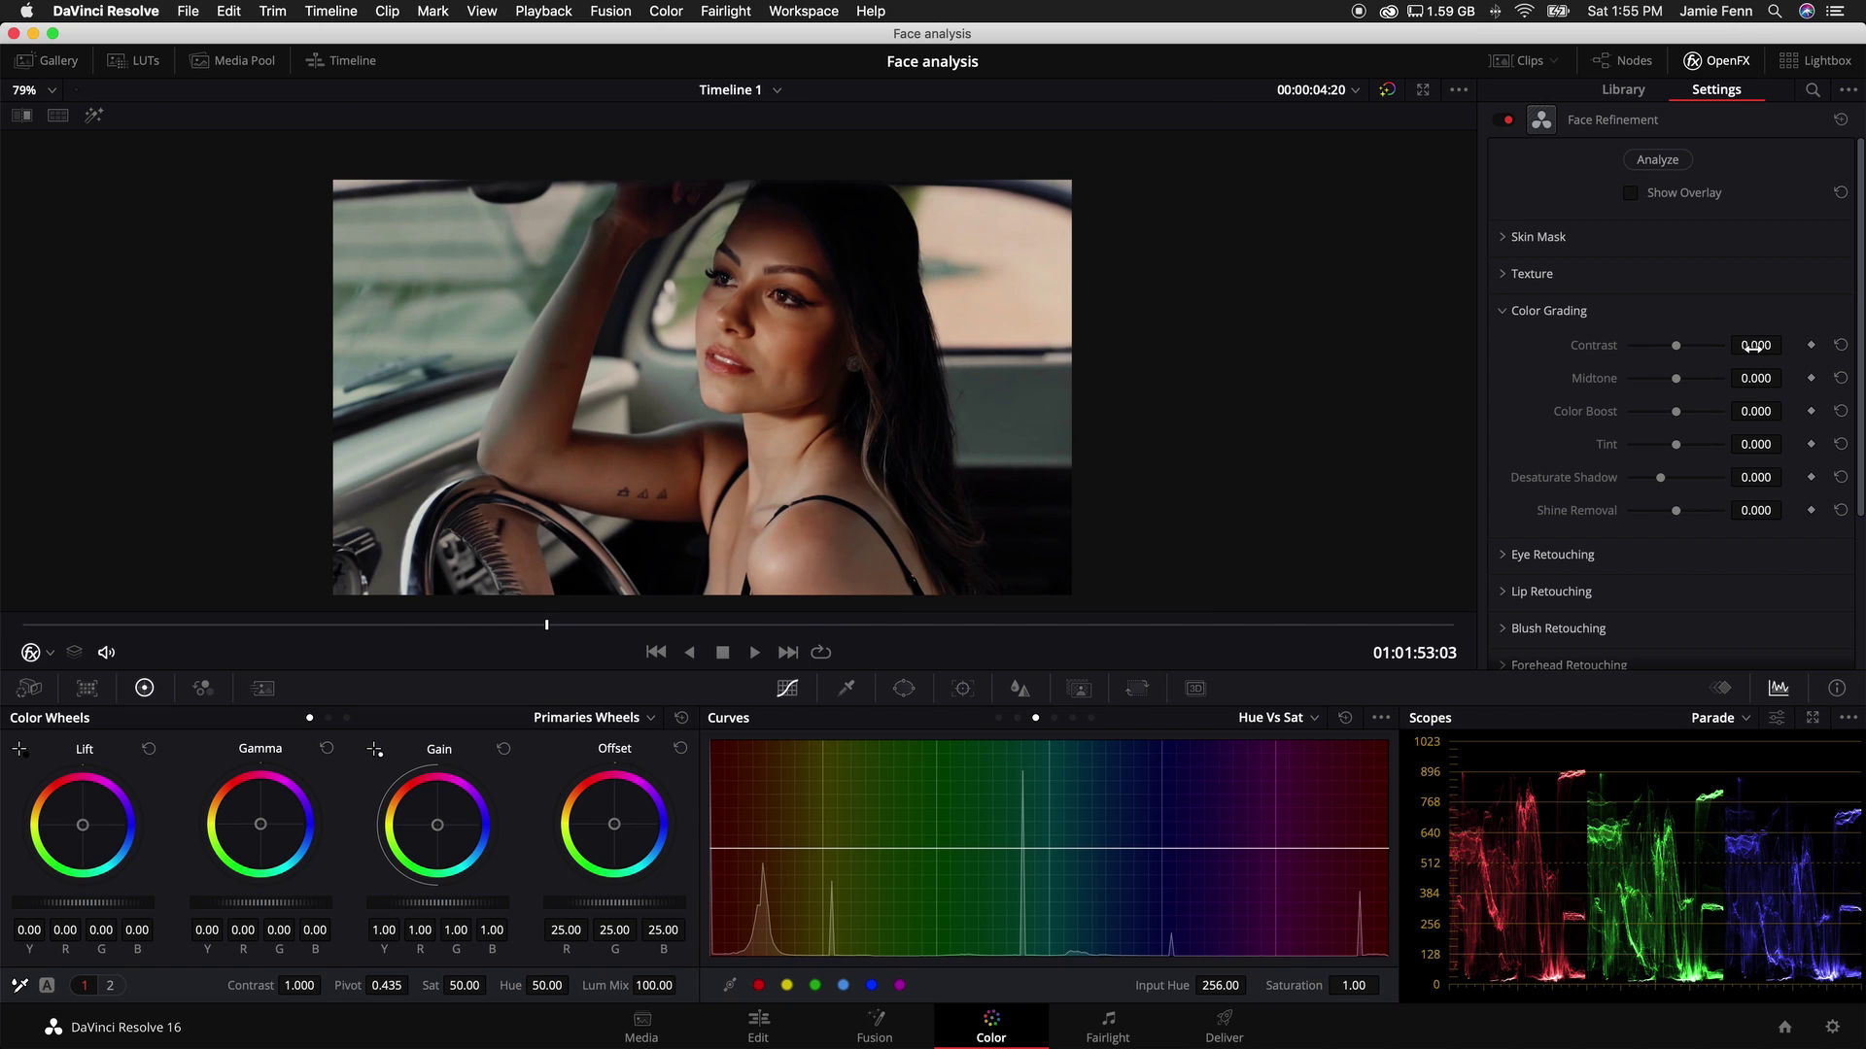
pyautogui.moveTo(1755, 346)
pyautogui.mouseDown()
pyautogui.moveTo(1807, 346)
pyautogui.moveTo(1787, 345)
pyautogui.mouseUp()
pyautogui.moveTo(934, 525); pyautogui.dragTo(979, 542)
pyautogui.moveTo(1696, 348)
pyautogui.mouseDown()
pyautogui.moveTo(1761, 351)
pyautogui.moveTo(1272, 361)
pyautogui.moveTo(1661, 352)
pyautogui.mouseUp()
pyautogui.moveTo(1756, 345); pyautogui.dragTo(1493, 369)
pyautogui.moveTo(1752, 379); pyautogui.dragTo(964, 533)
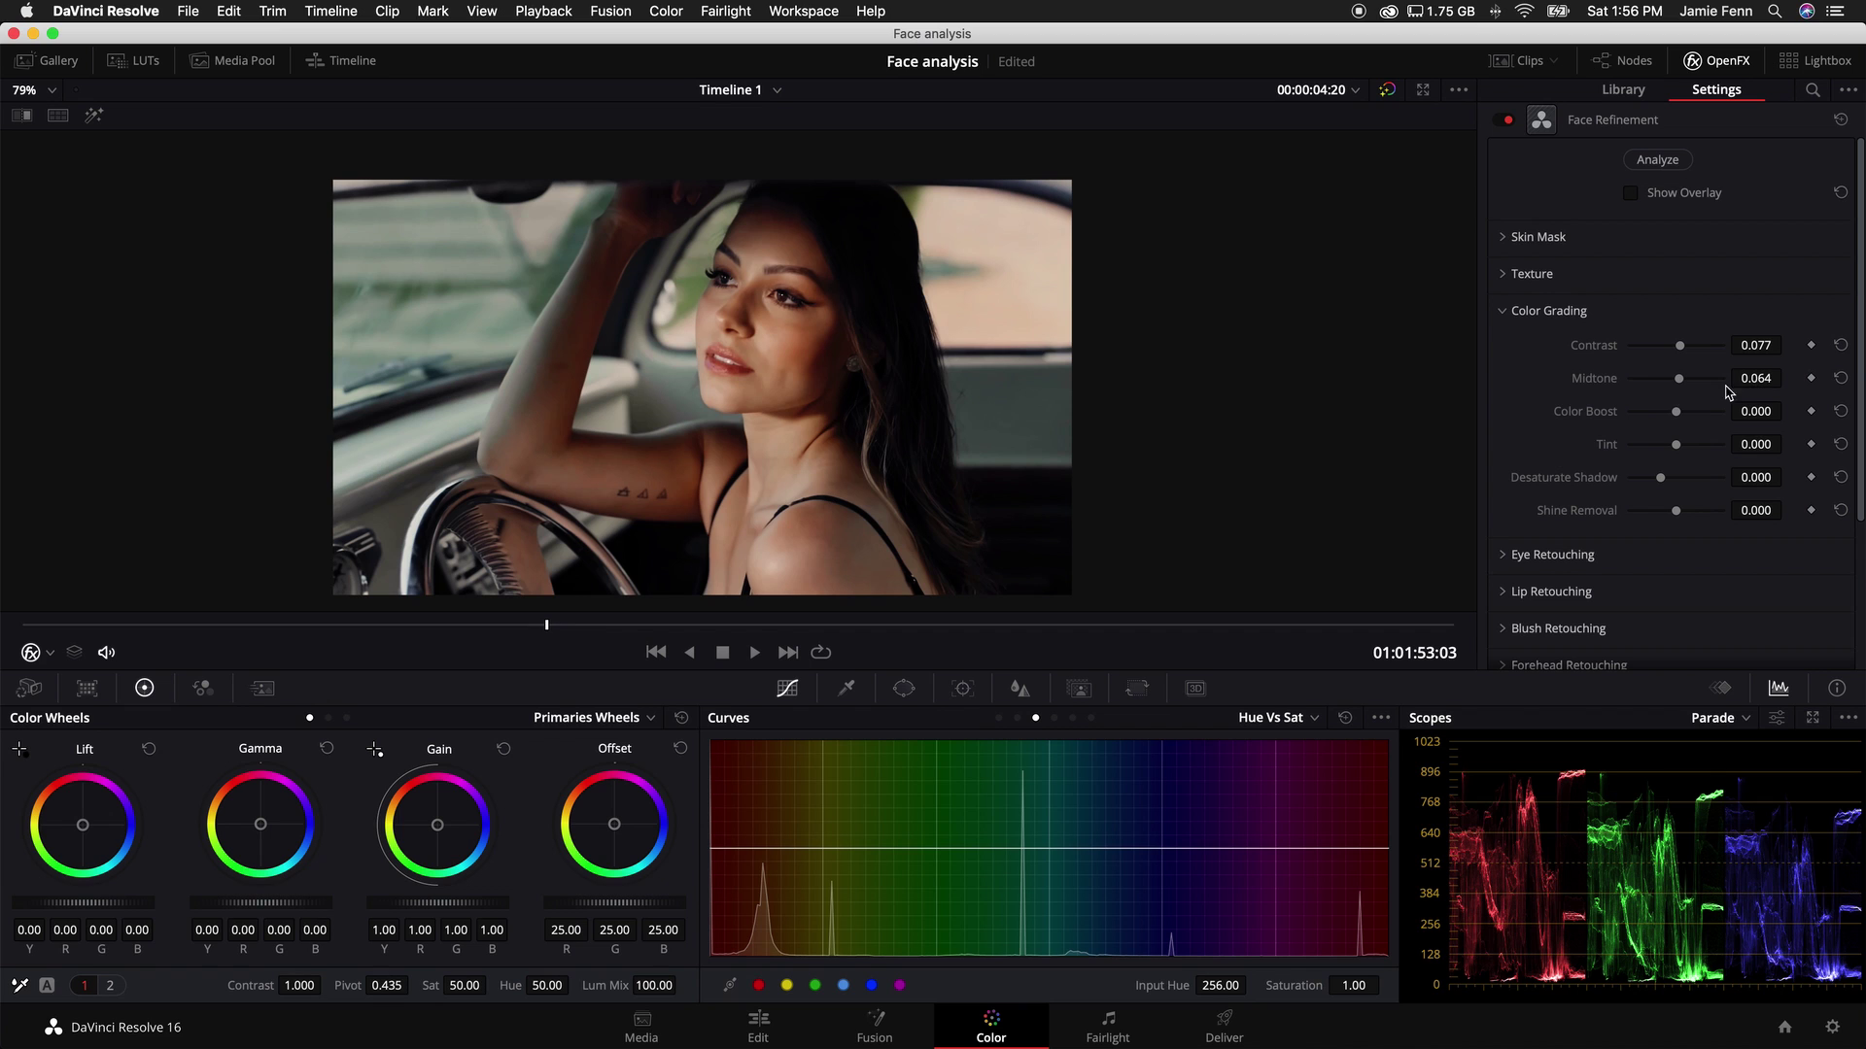
# Step: Check the whole frame in the viewer and set the Color Boost for the face to 0.062
pyautogui.scroll(-3, 961, 440)
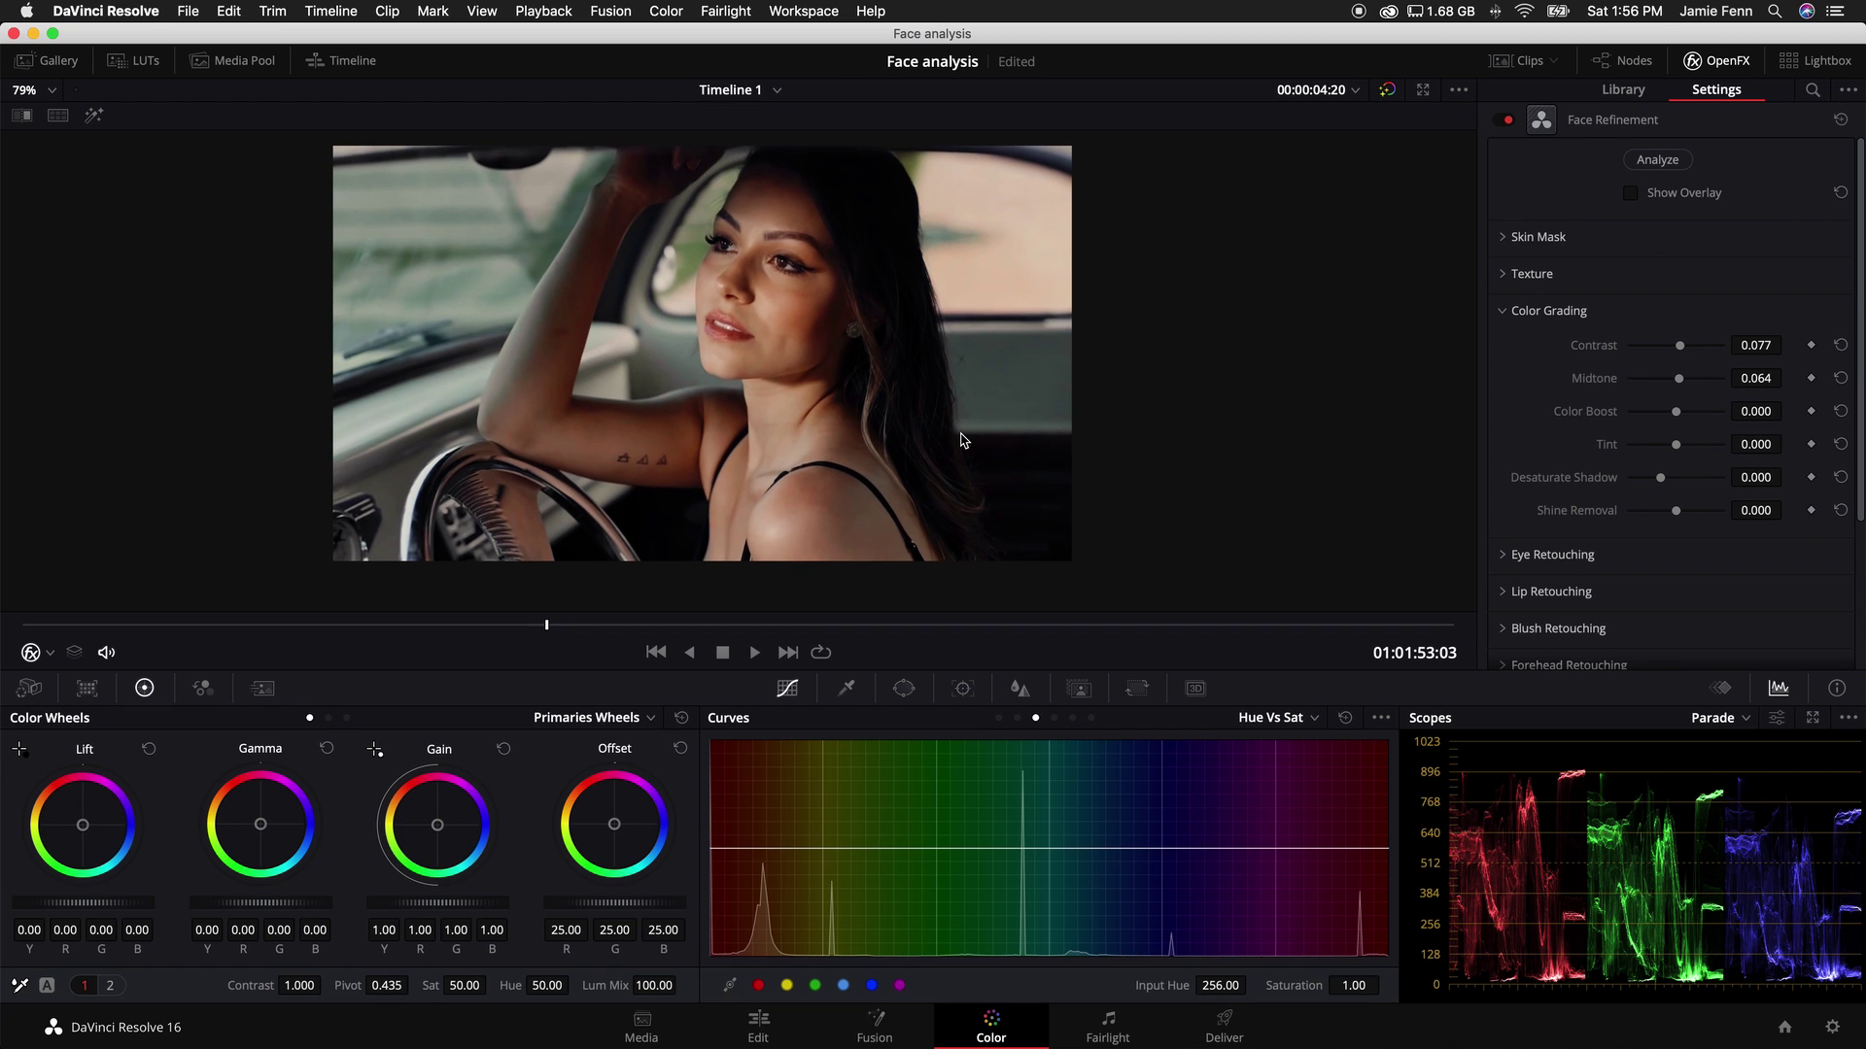
pyautogui.scroll(2, 961, 440)
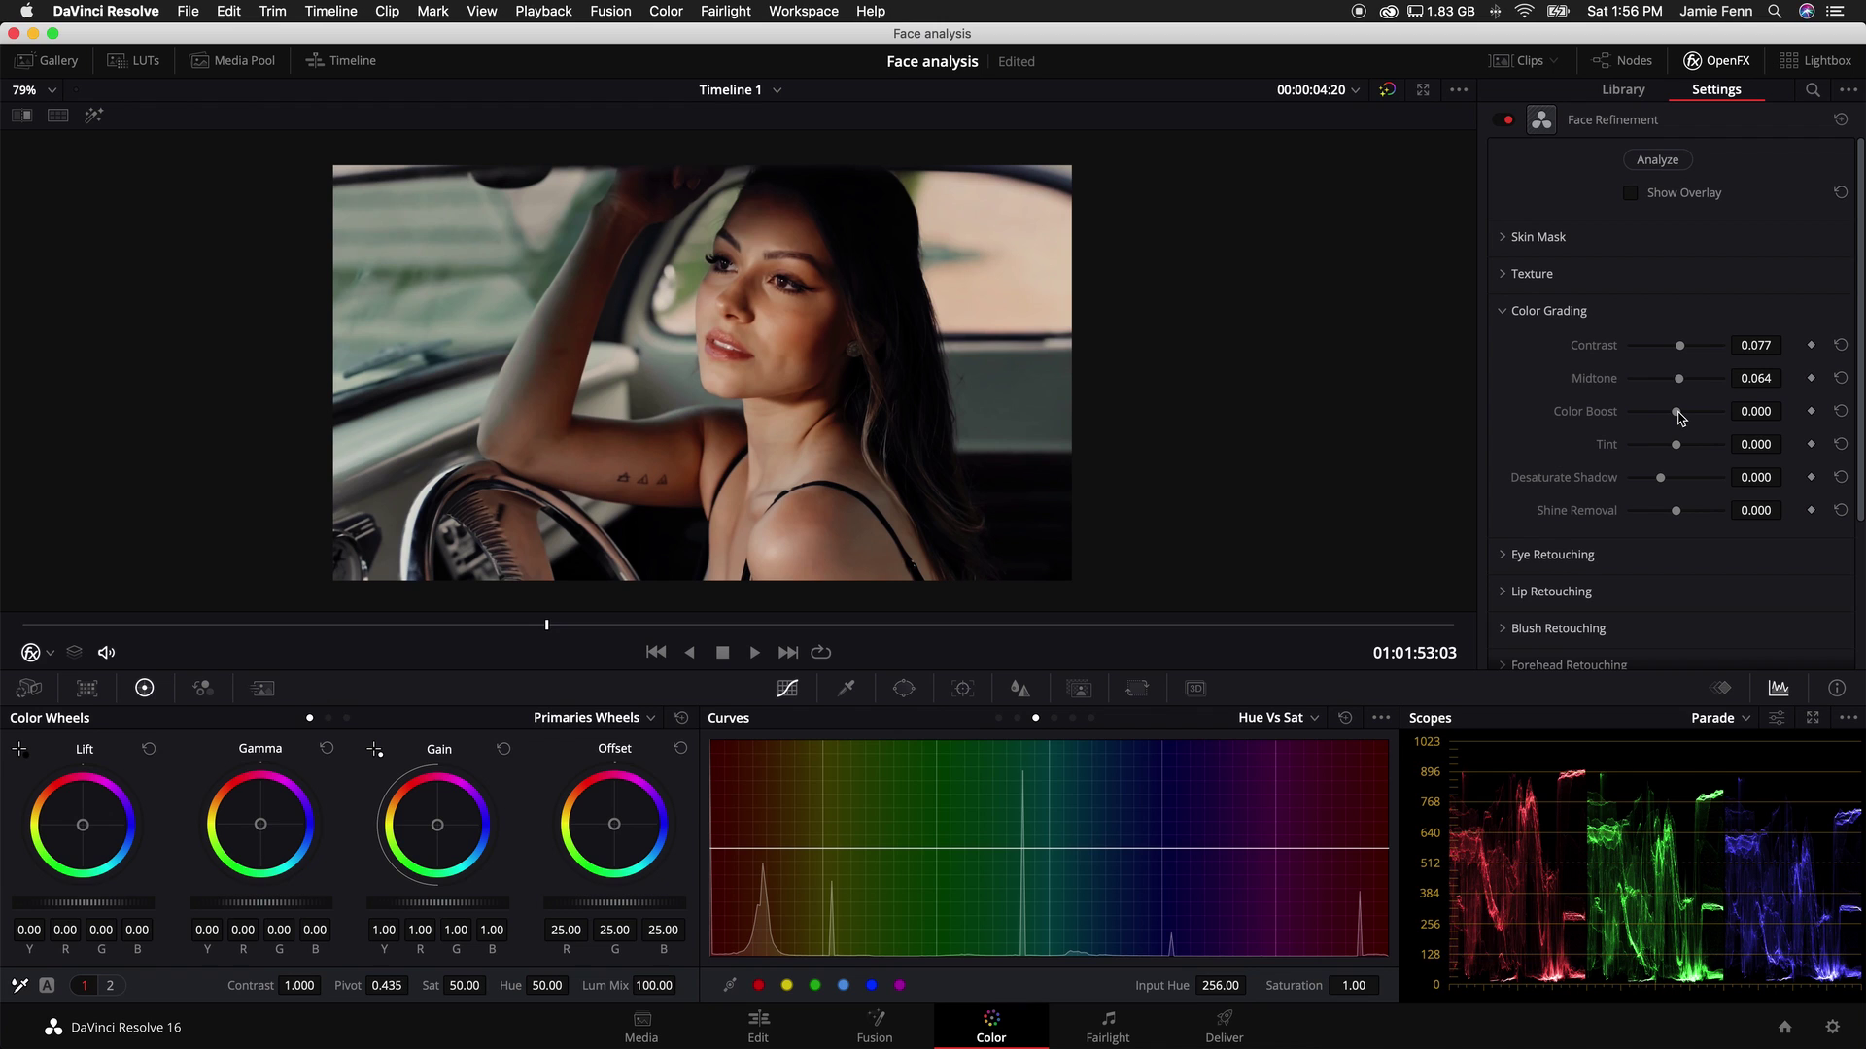
pyautogui.moveTo(1749, 411); pyautogui.dragTo(1817, 416)
# Step: Try the face Tint at -1.000 and at 1.000, and reset it to its default
pyautogui.moveTo(1763, 445); pyautogui.dragTo(1003, 463)
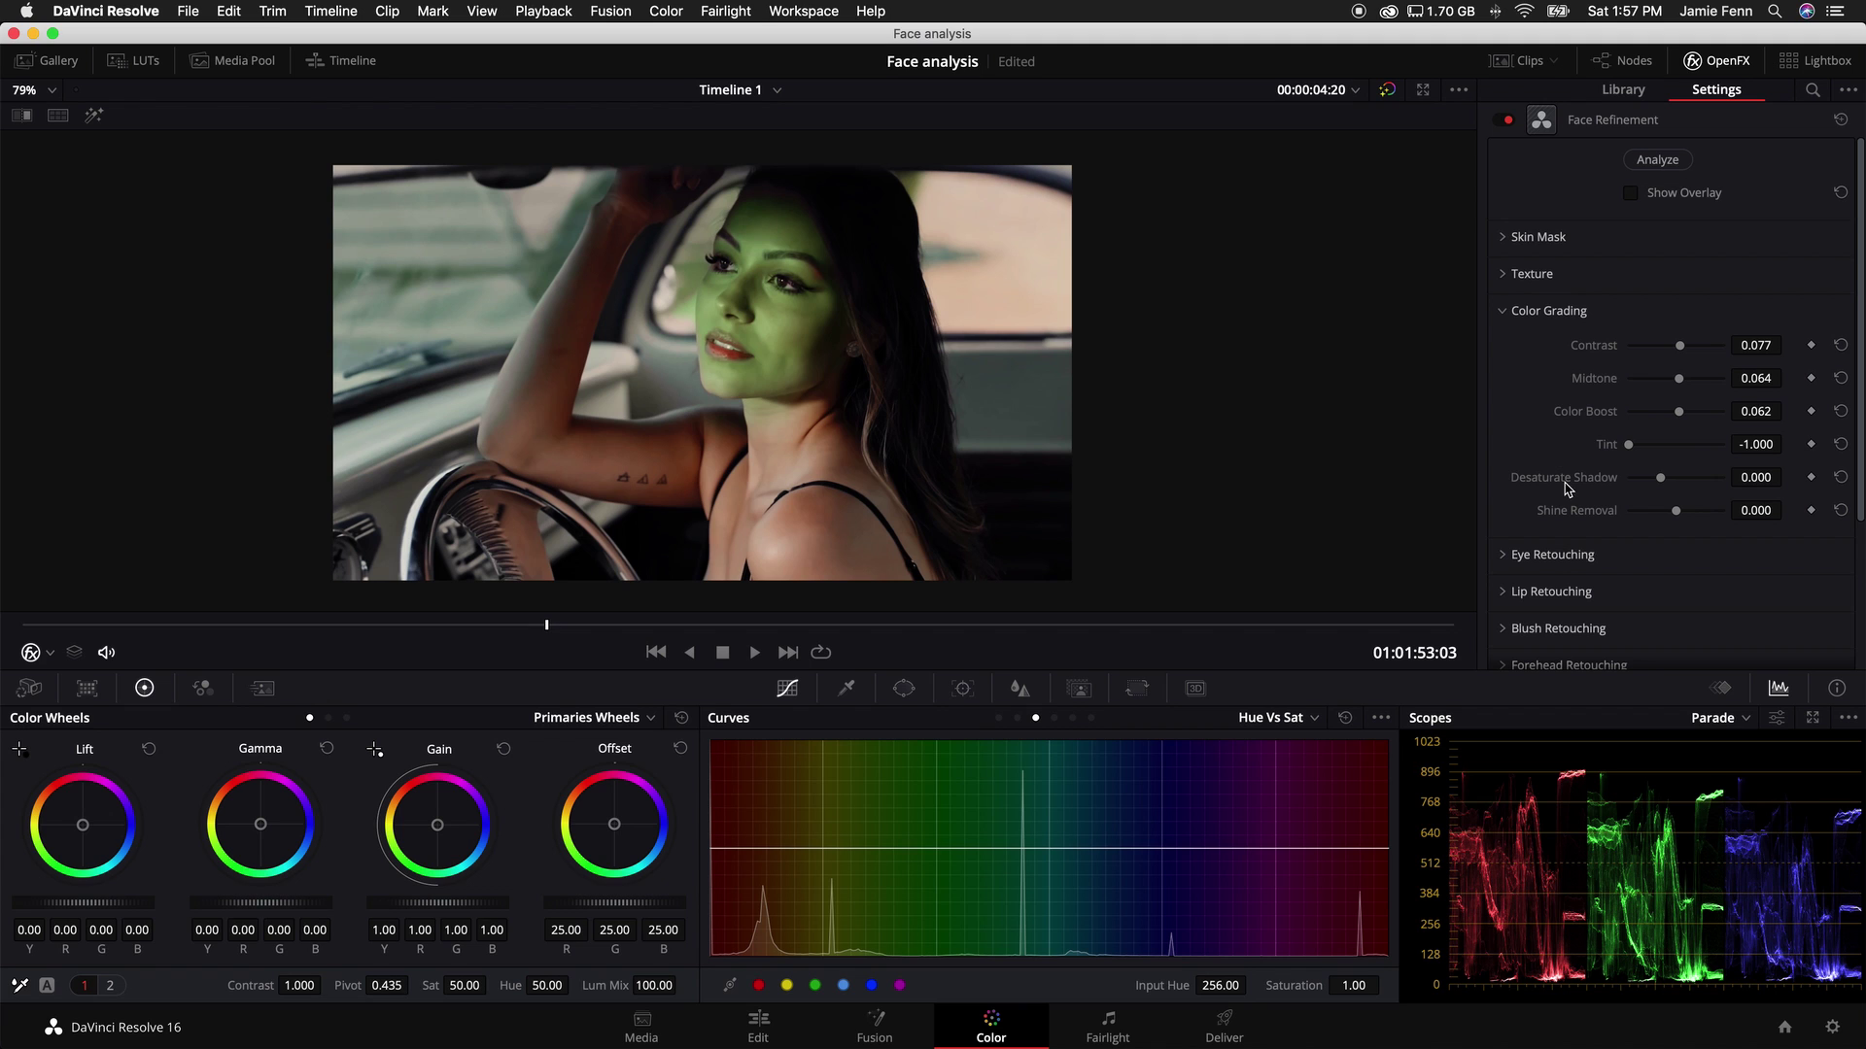
pyautogui.moveTo(1628, 444); pyautogui.dragTo(1853, 443)
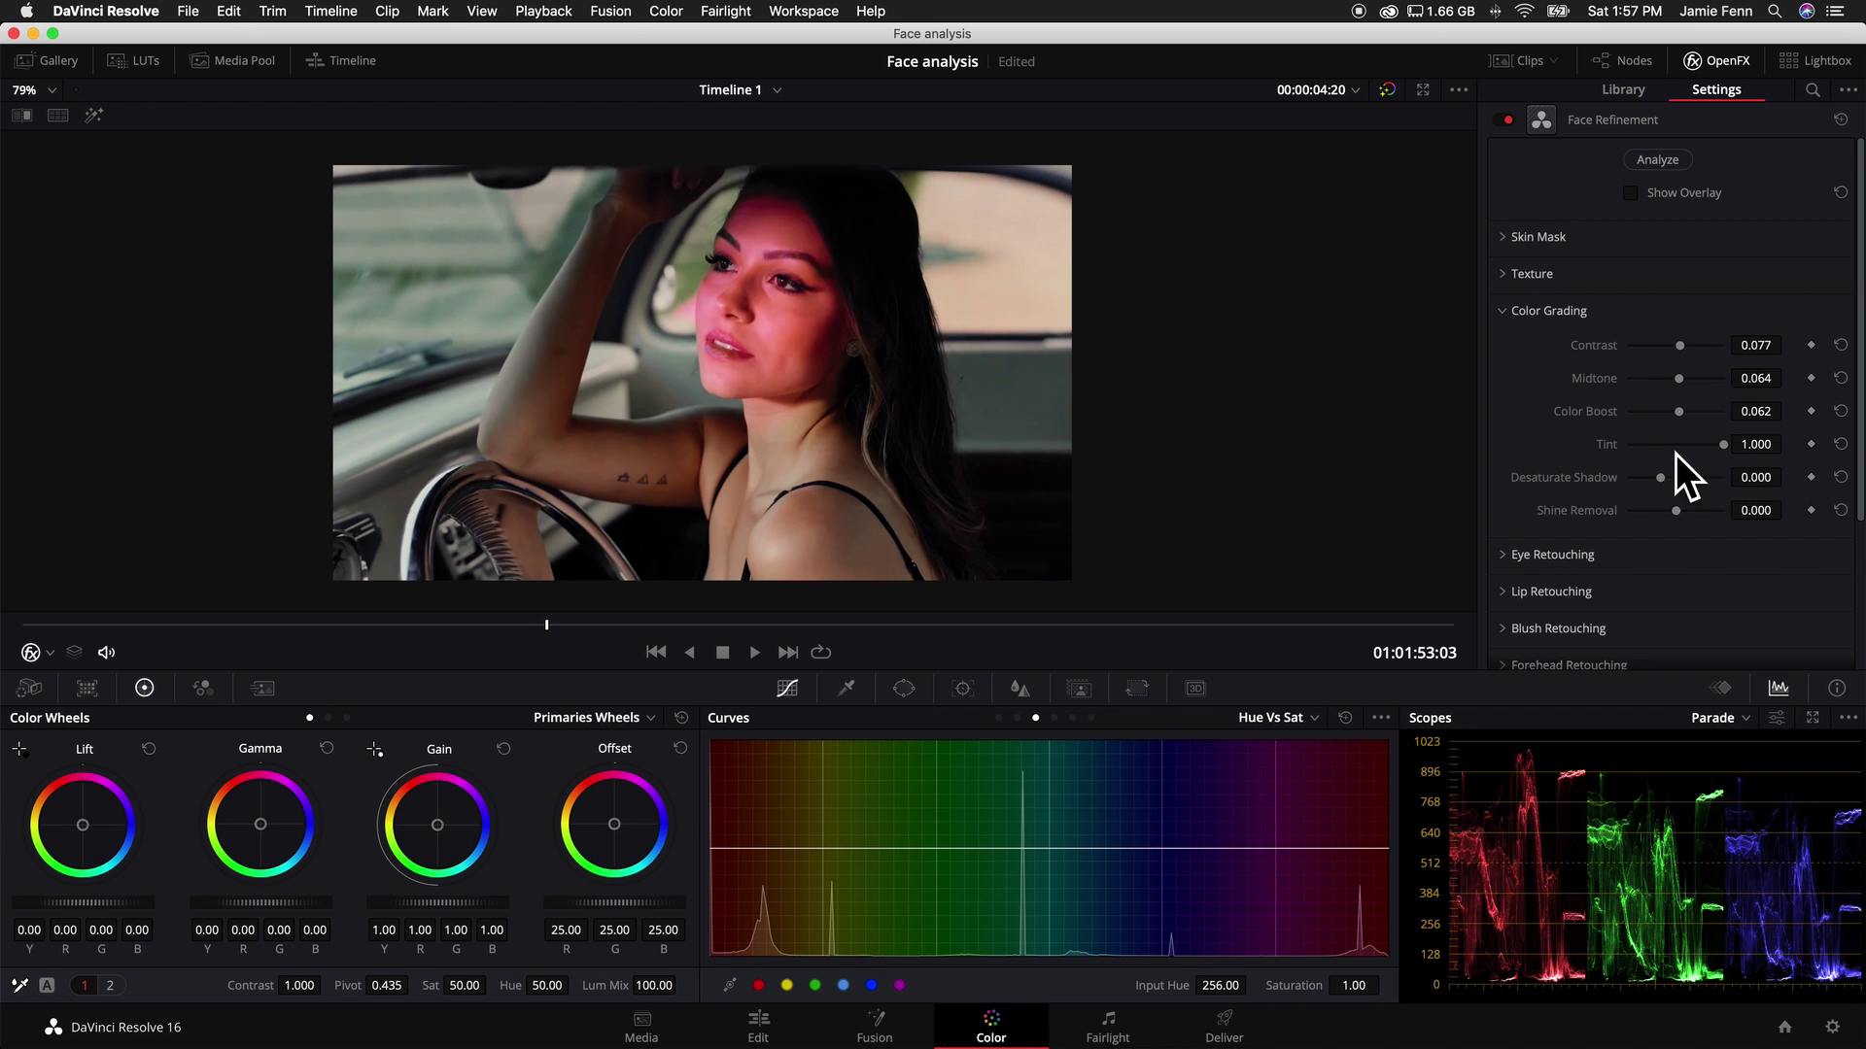
pyautogui.click(1842, 444)
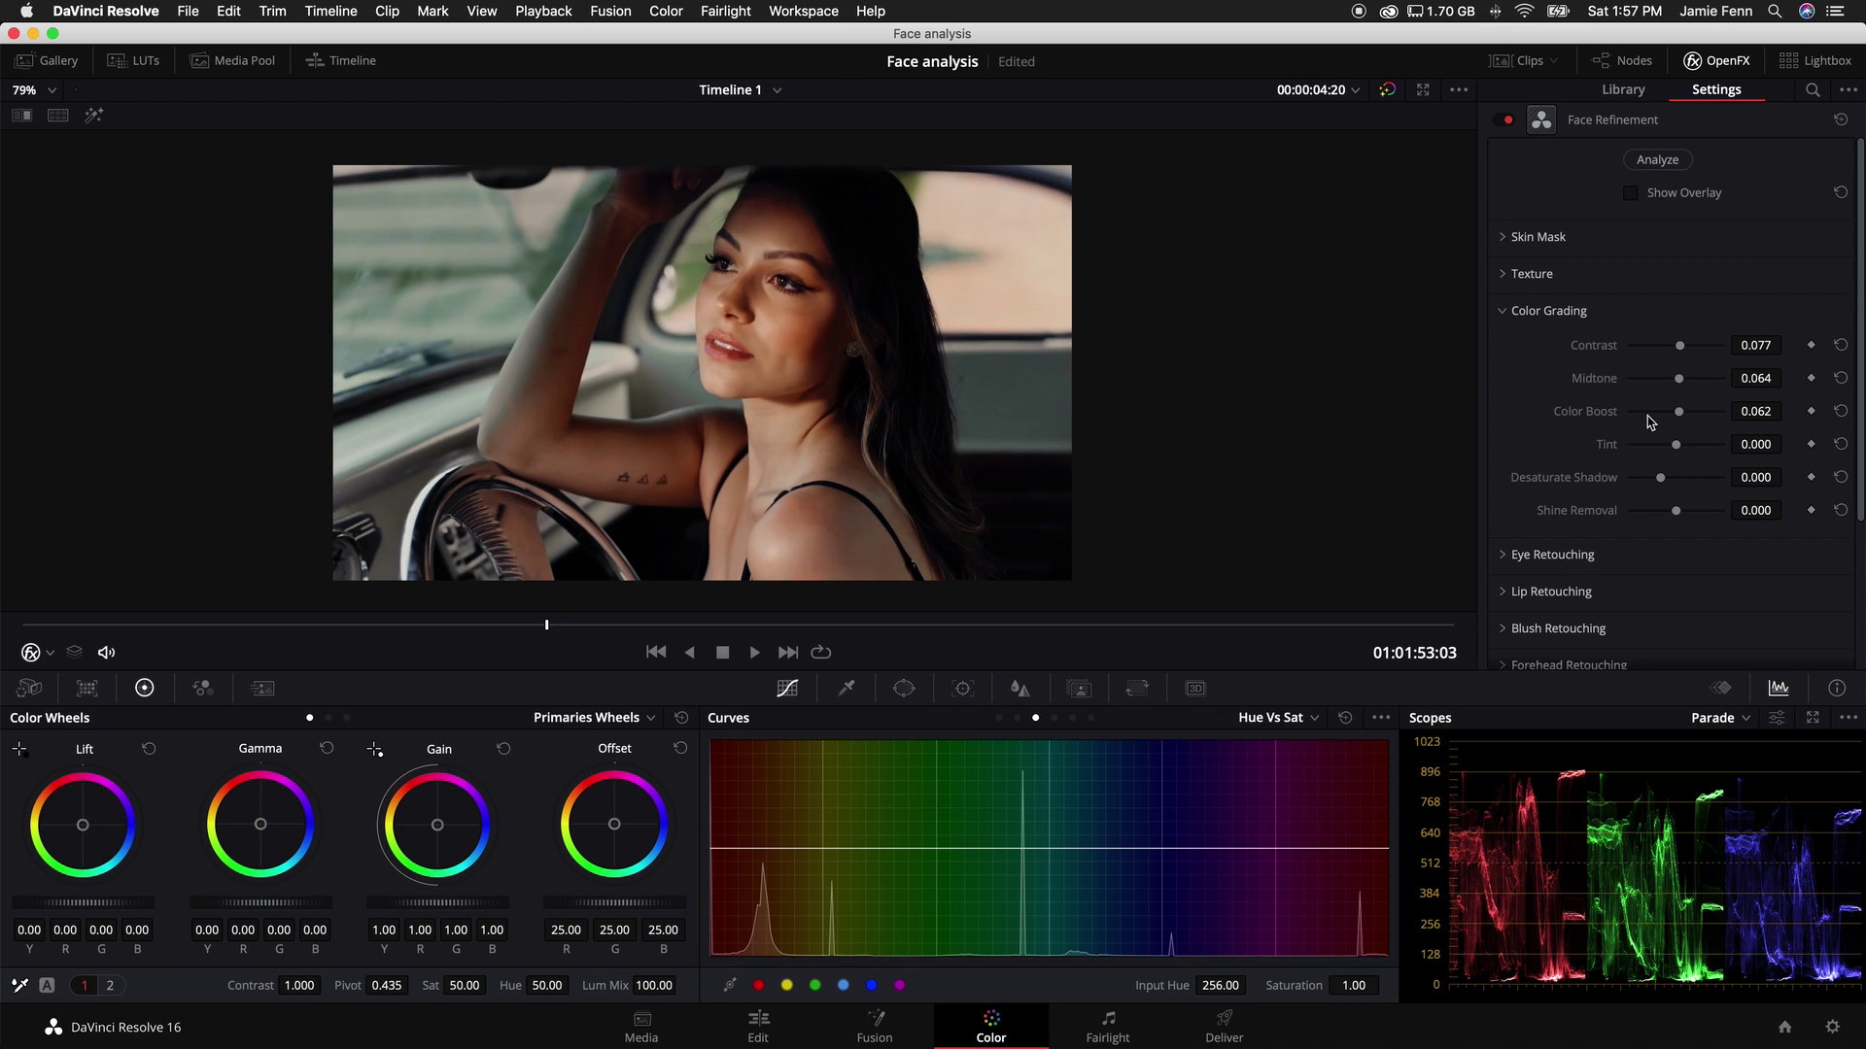
# Step: Try Desaturate Shadow at 1.000, inspect the shaded side of the face up close, and set the value to 0.118
pyautogui.click(1660, 480)
pyautogui.scroll(3, 707, 361)
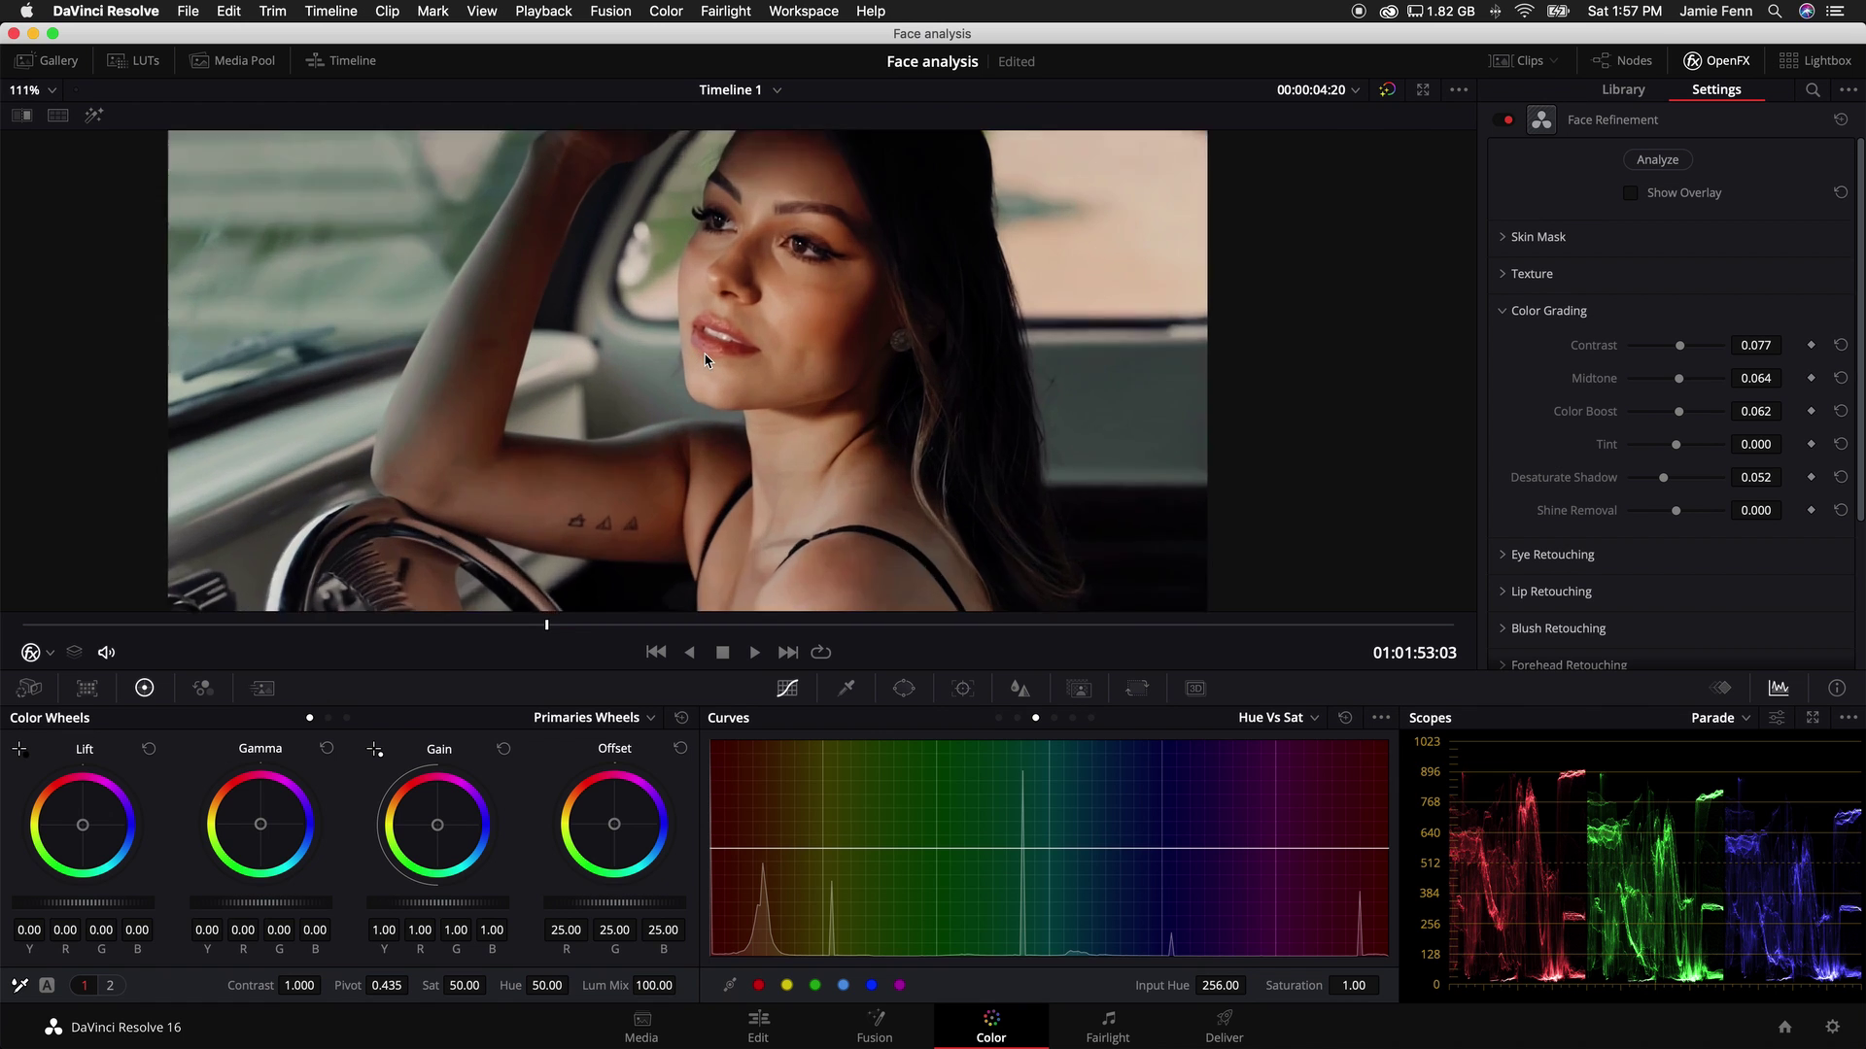
pyautogui.scroll(5, 706, 360)
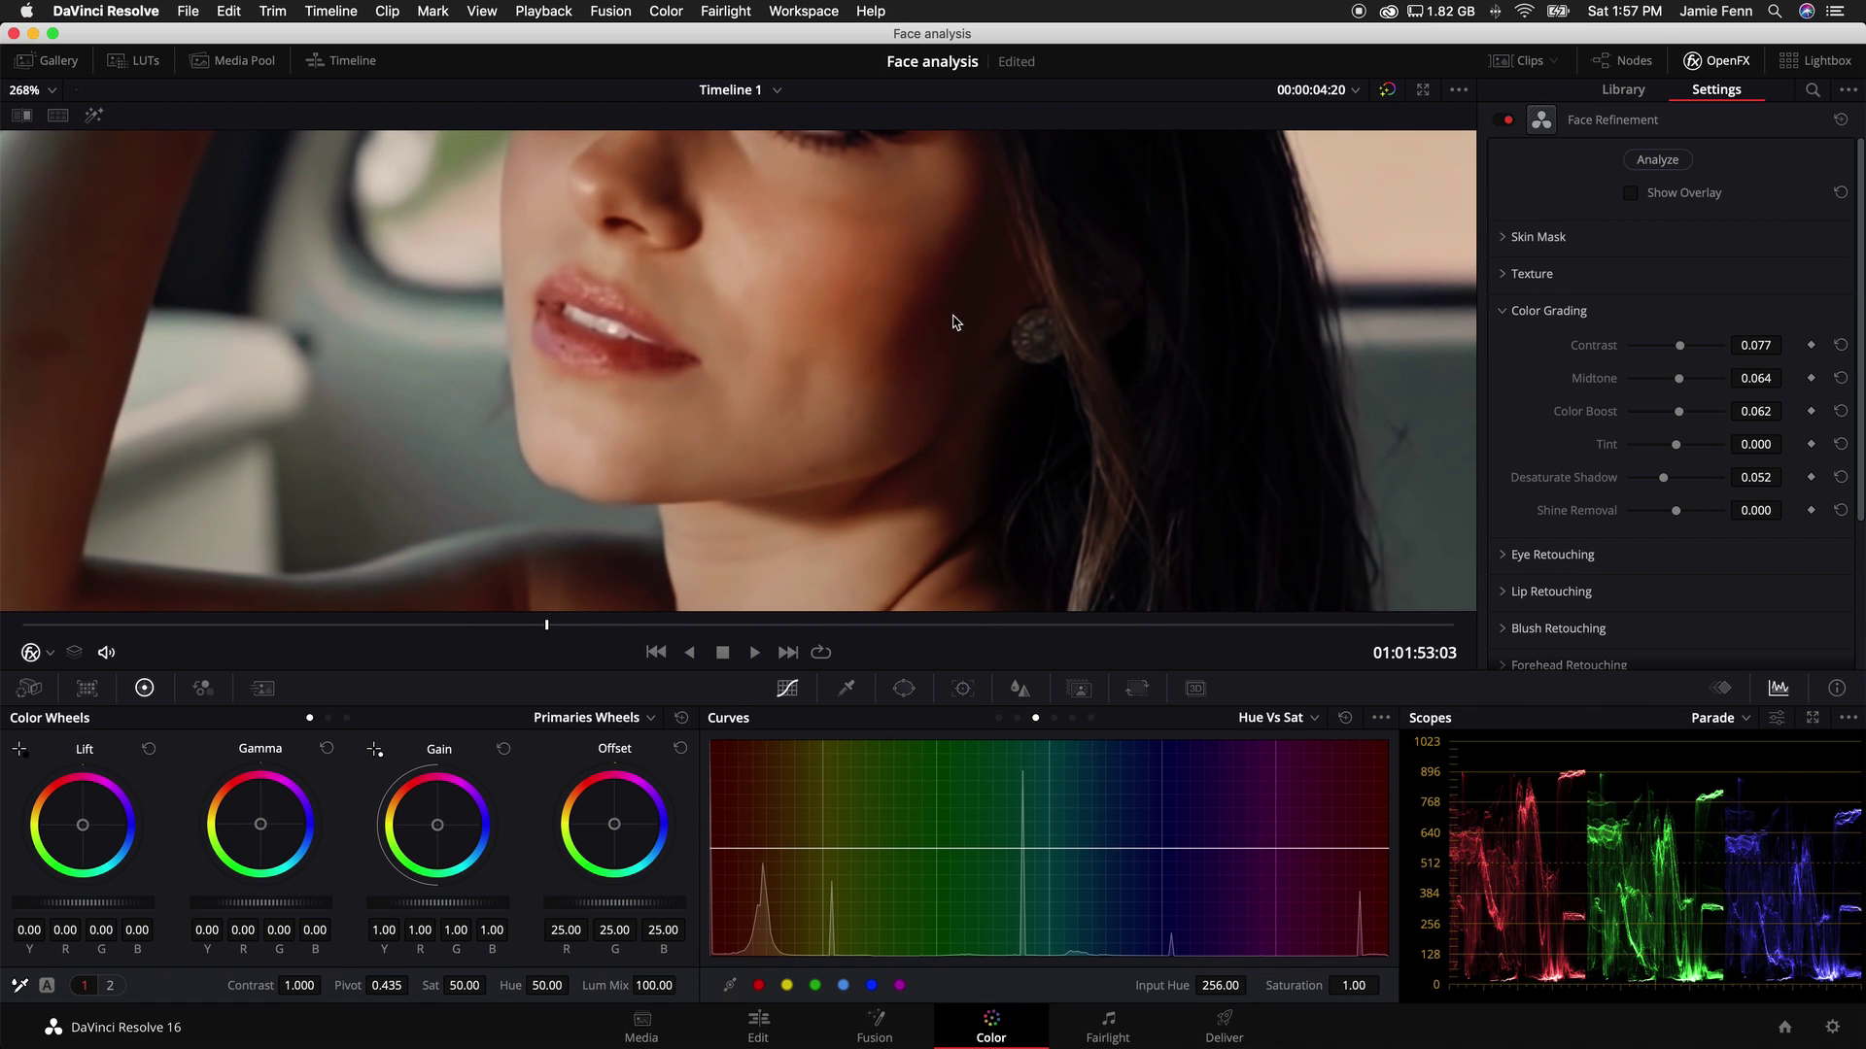
pyautogui.moveTo(1660, 478); pyautogui.dragTo(1830, 481)
pyautogui.scroll(-1, 947, 346)
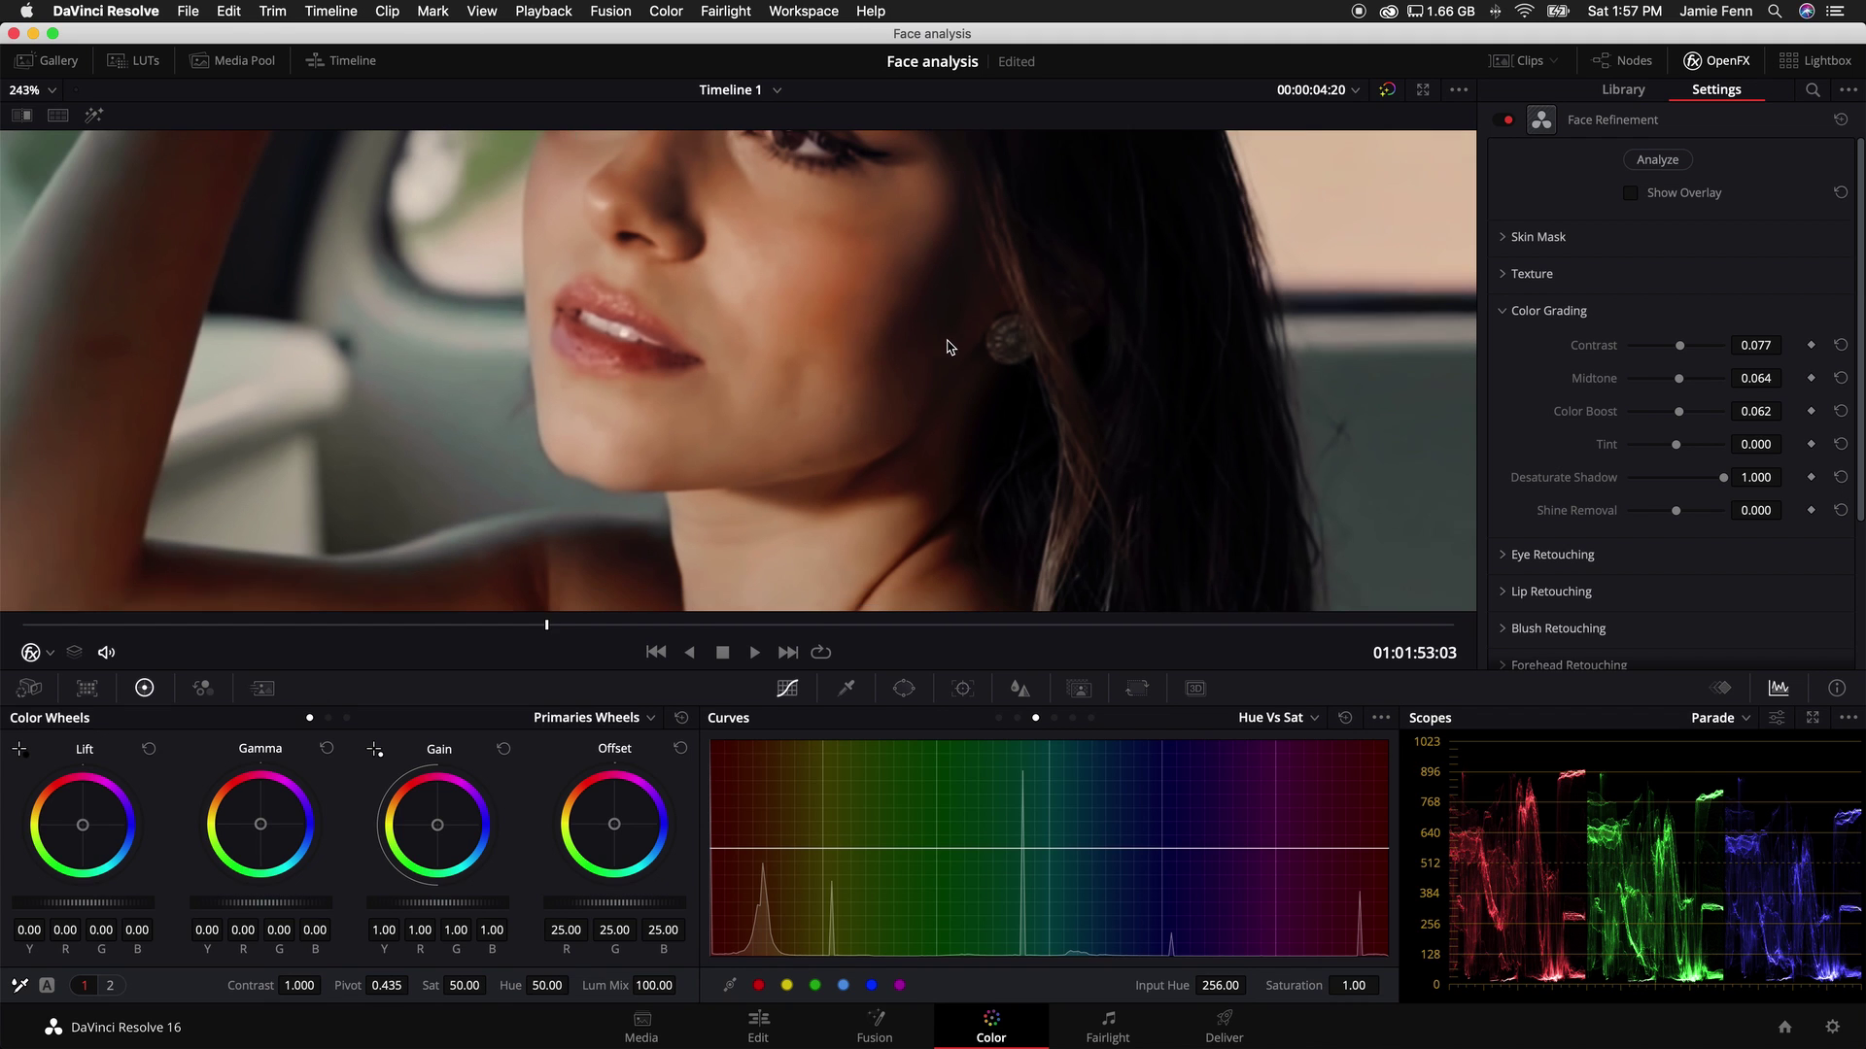
pyautogui.scroll(-1, 947, 347)
pyautogui.scroll(-2, 853, 362)
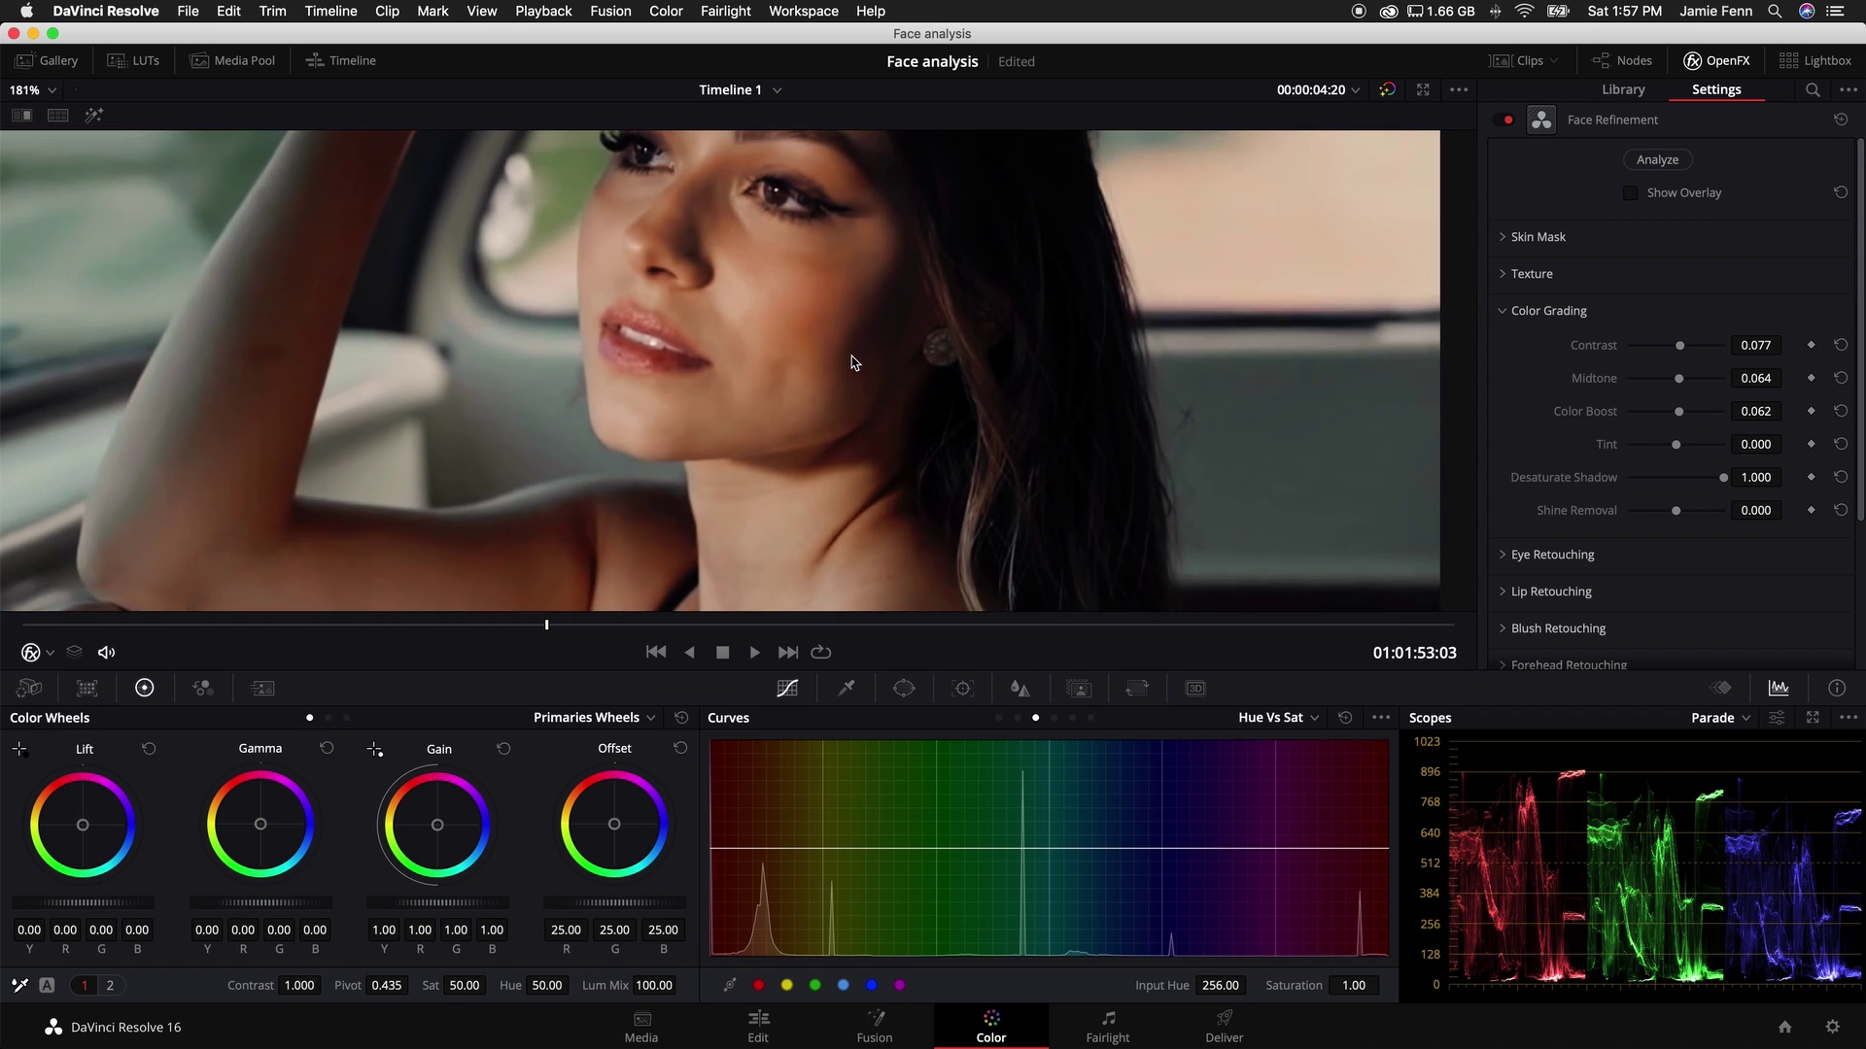
pyautogui.scroll(-3, 853, 362)
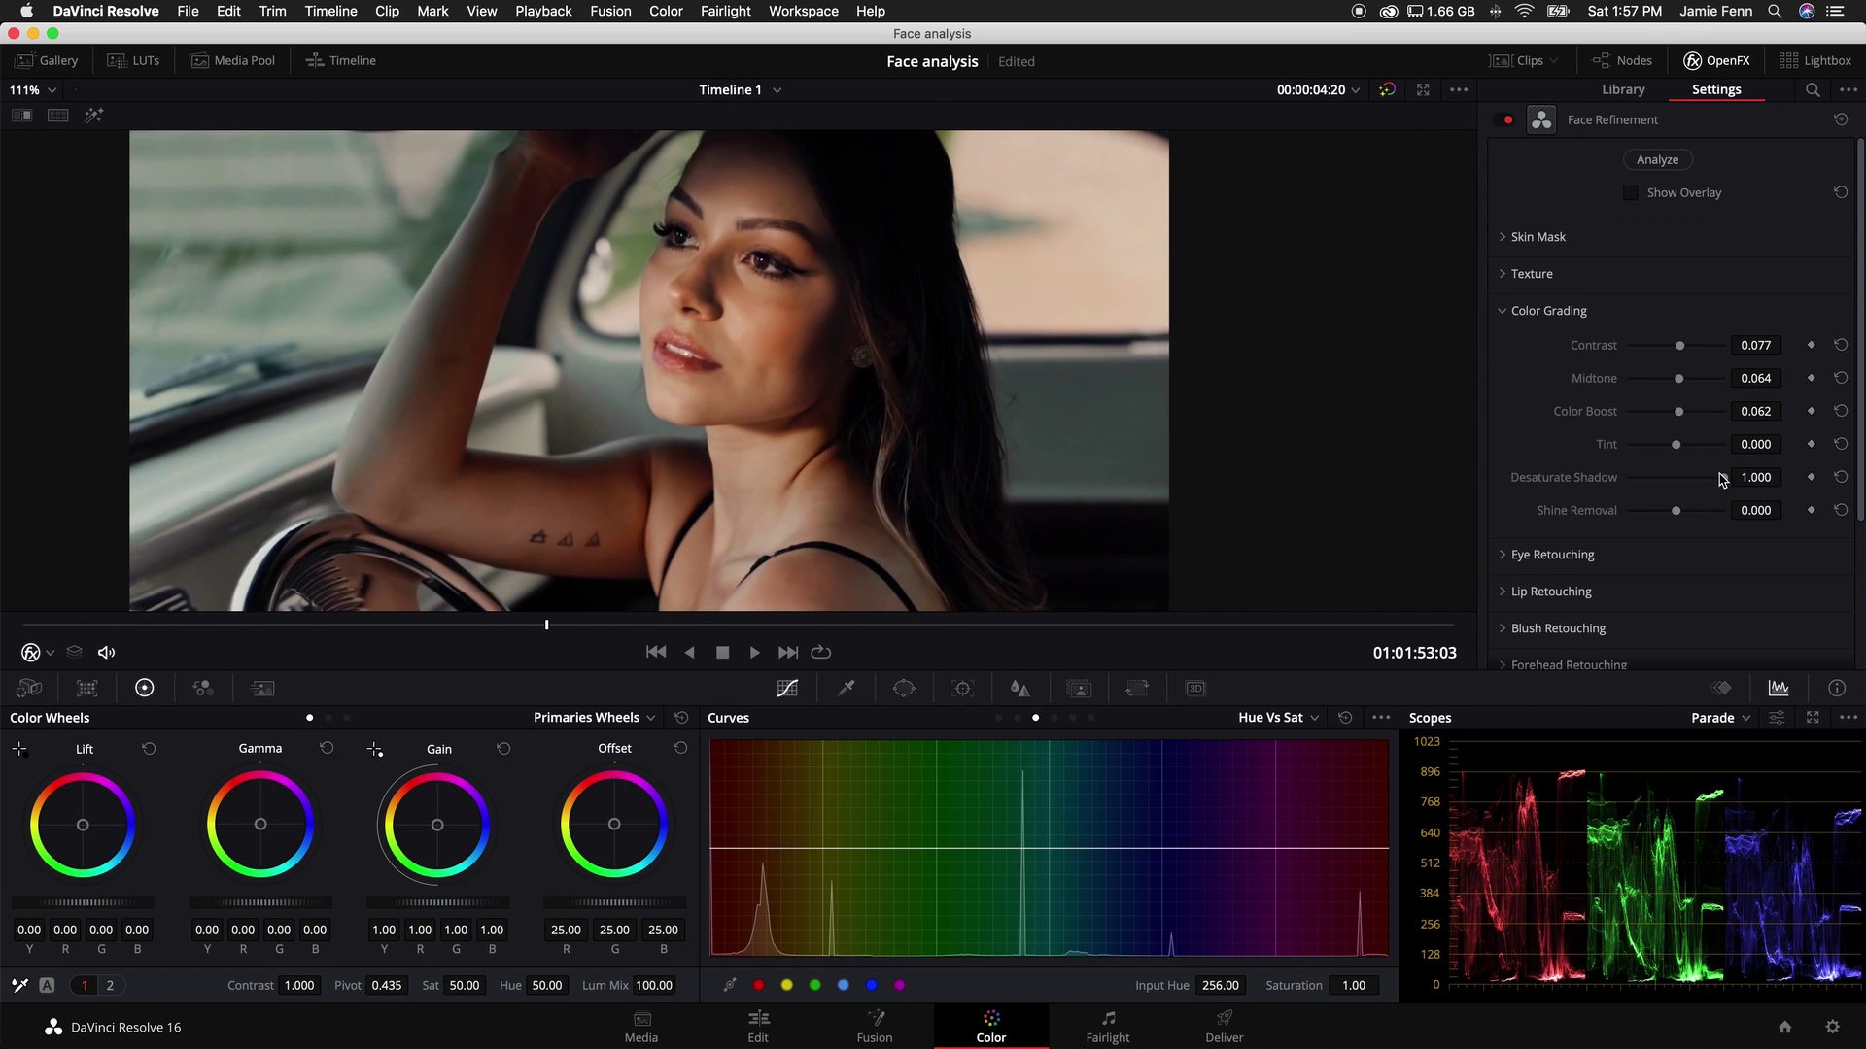
pyautogui.moveTo(1727, 480); pyautogui.dragTo(1665, 487)
pyautogui.scroll(-3, 835, 412)
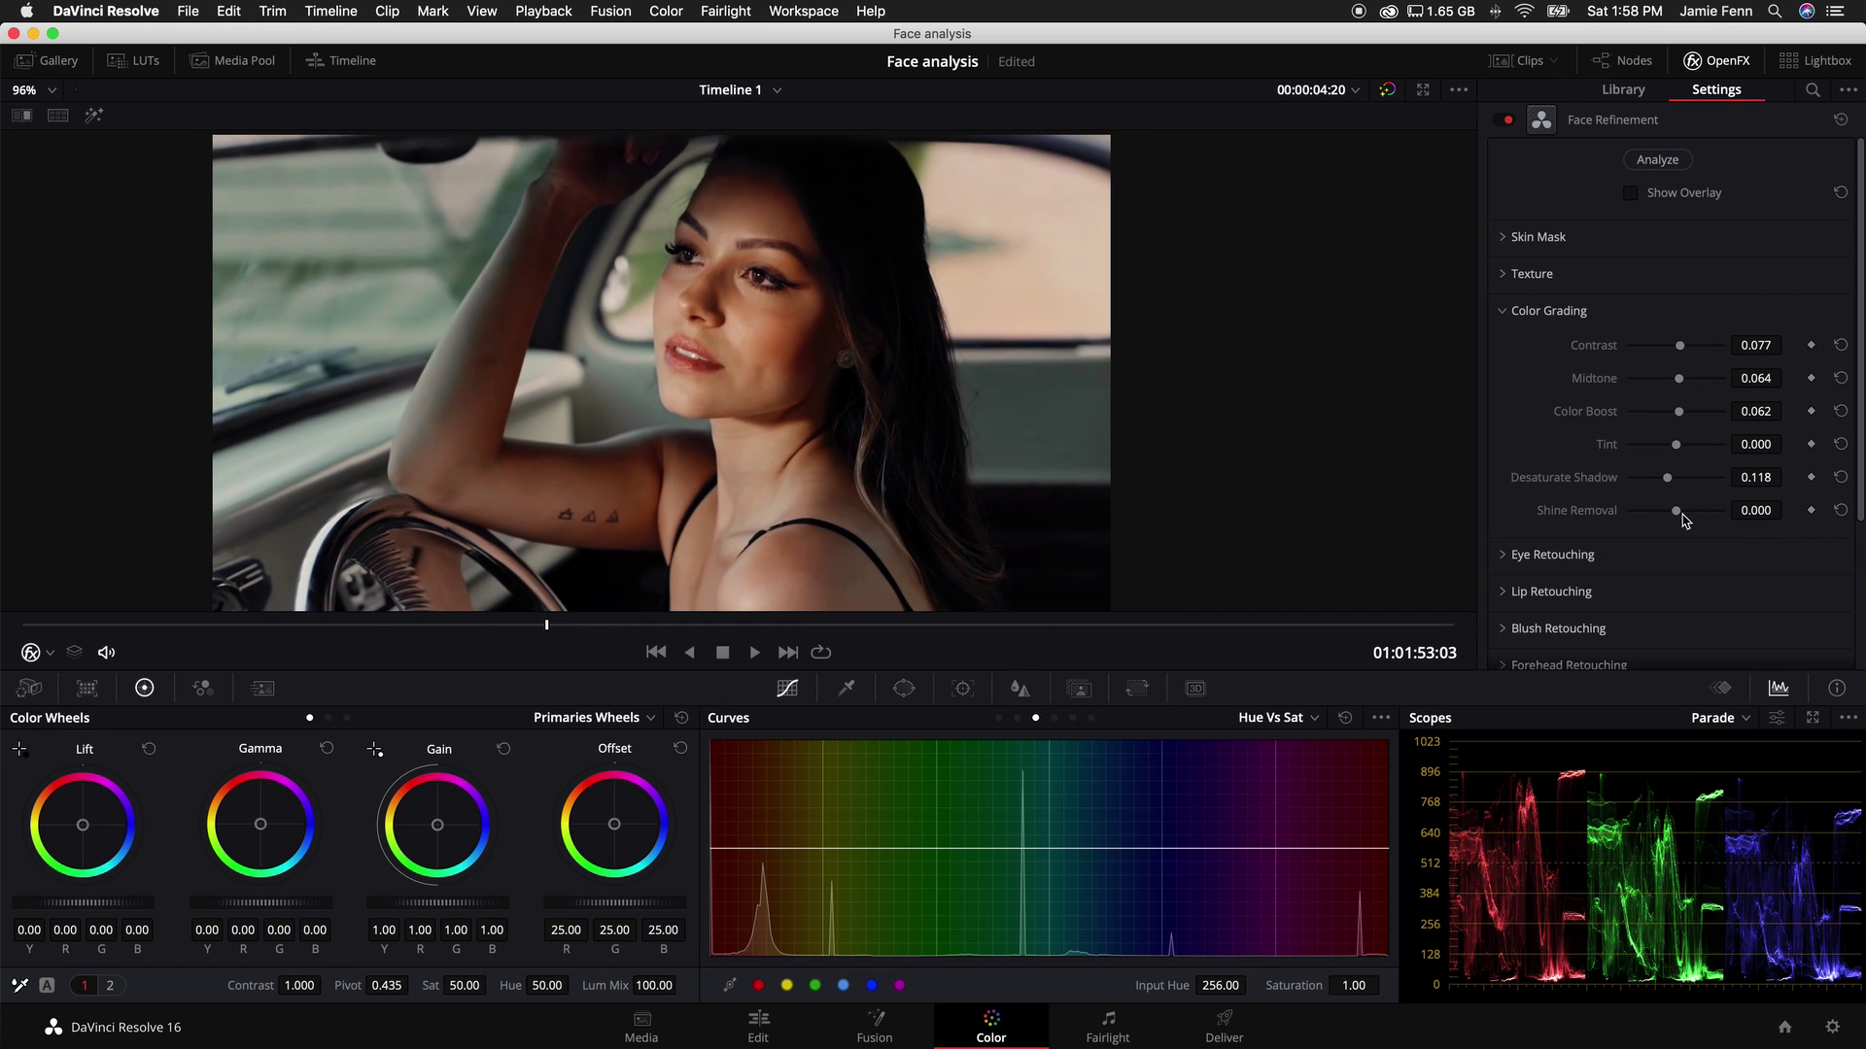
# Step: Try Shine Removal at 1.000 and at -1.000, inspect the highlights on the face, and reset it to its default
pyautogui.moveTo(1750, 511); pyautogui.dragTo(1777, 512)
pyautogui.scroll(-2, 719, 391)
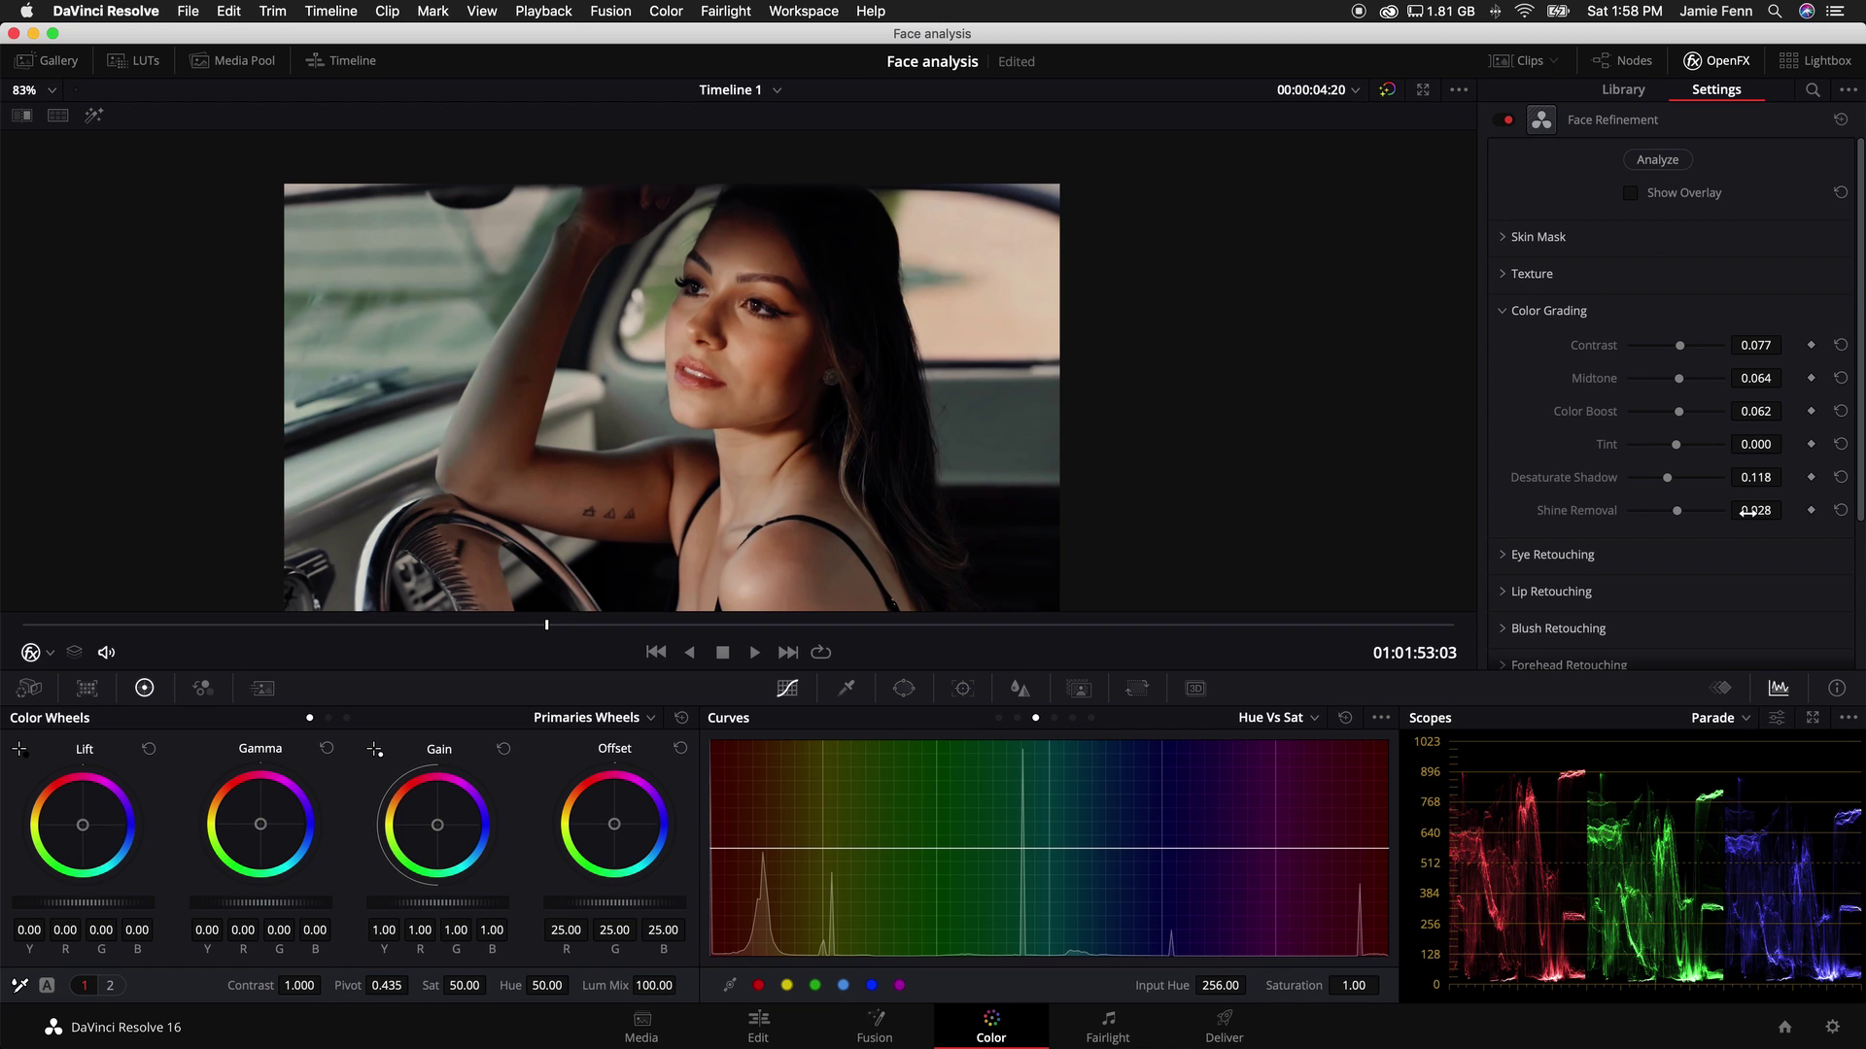
pyautogui.moveTo(1754, 512); pyautogui.dragTo(1852, 512)
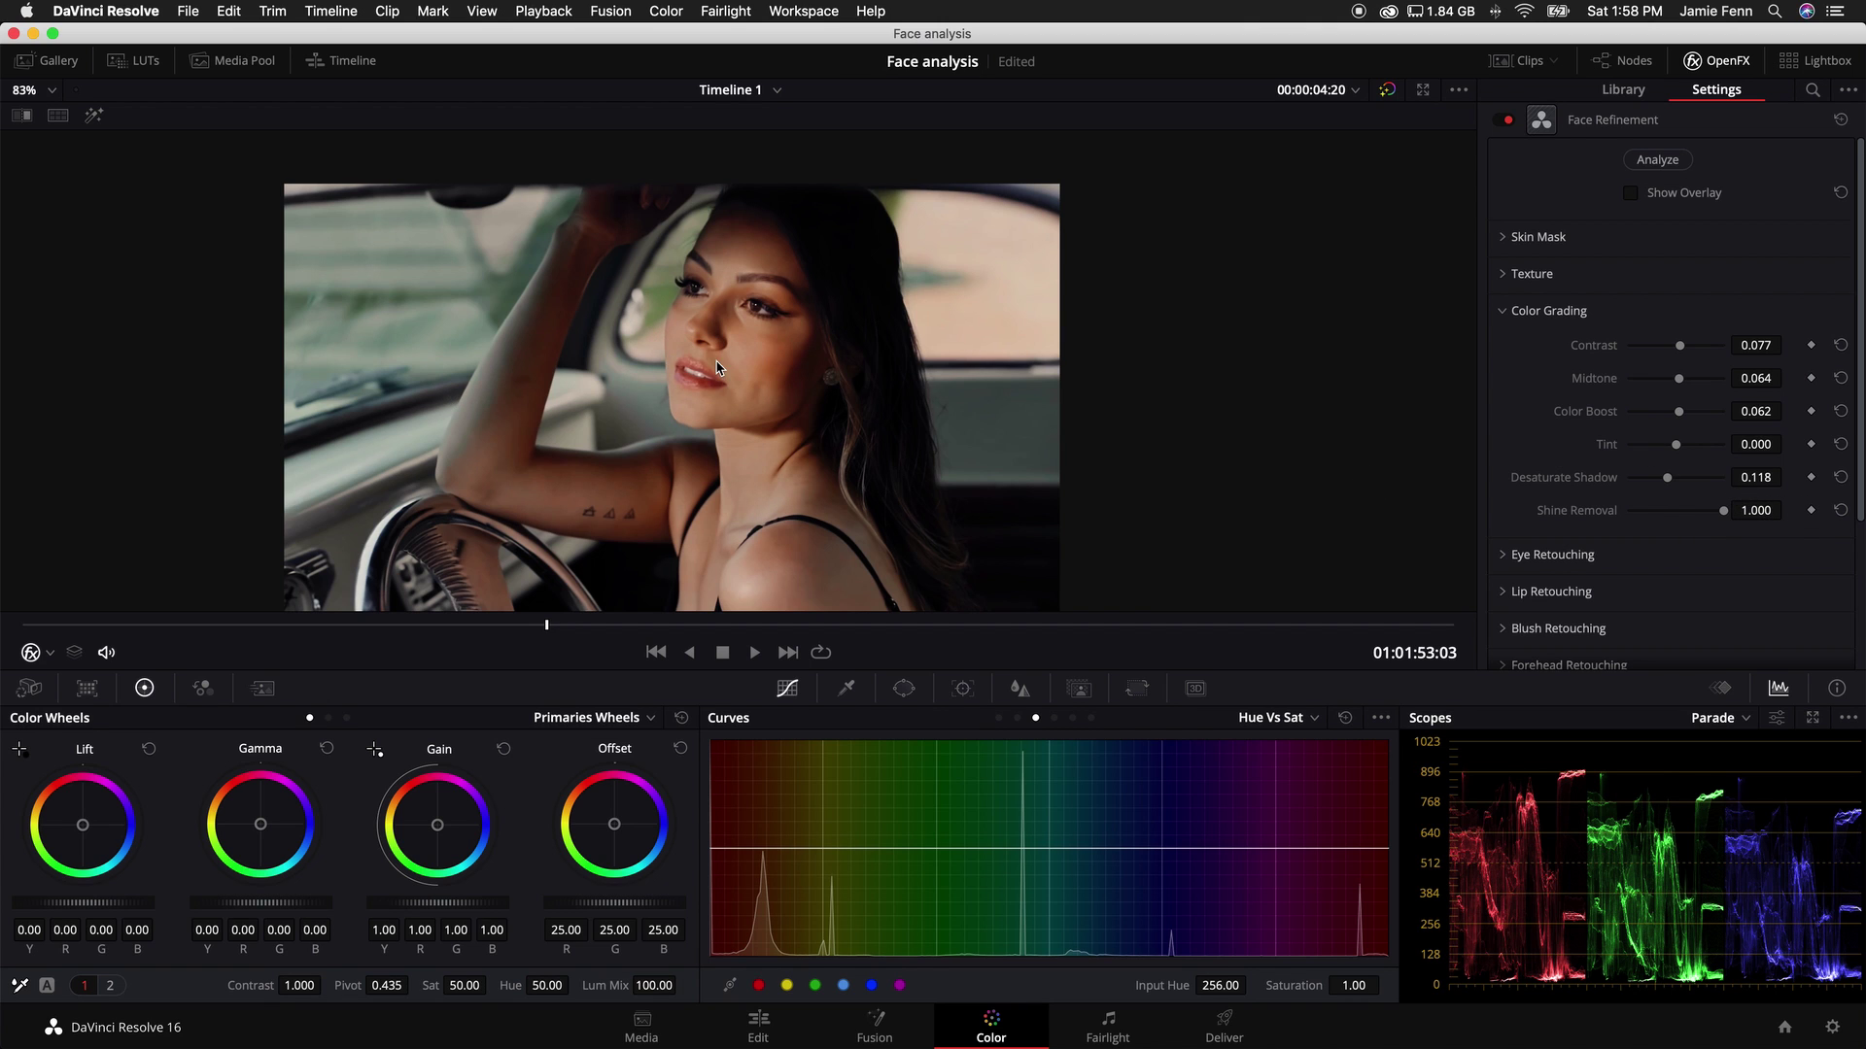
pyautogui.scroll(1, 717, 363)
pyautogui.moveTo(1731, 507); pyautogui.dragTo(1525, 534)
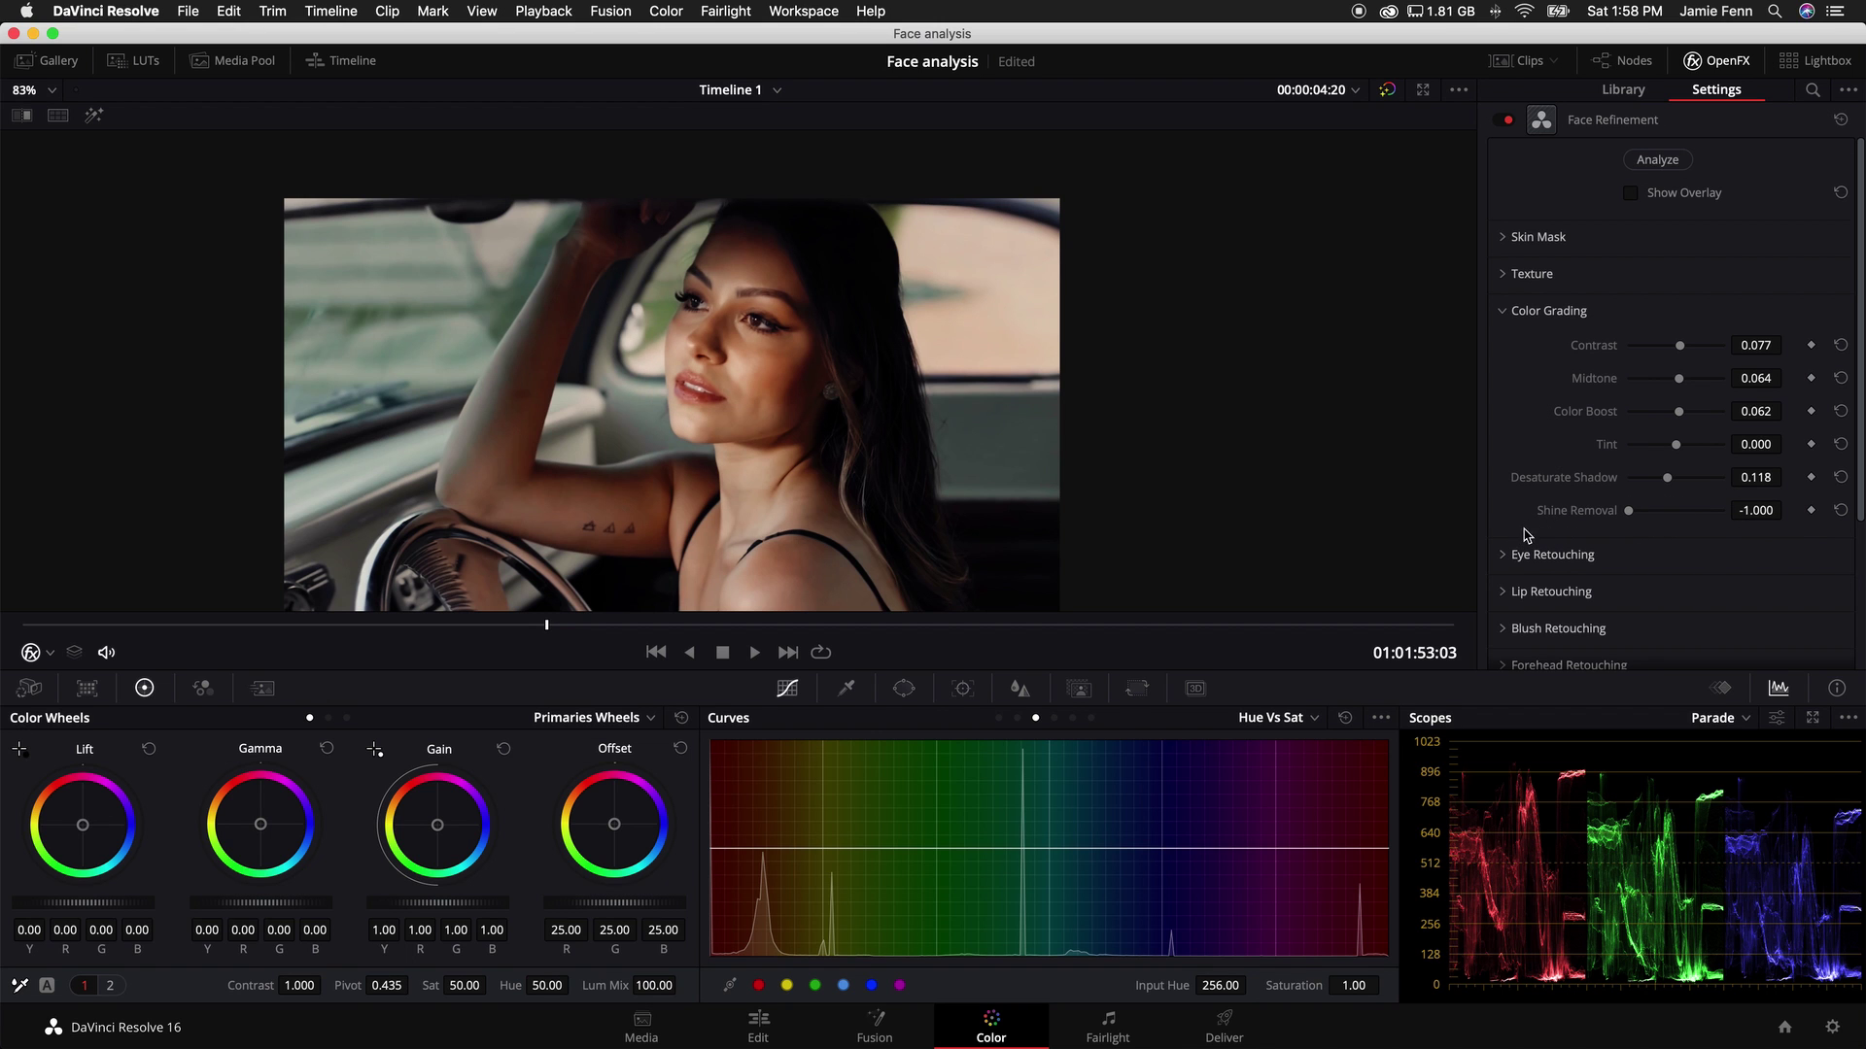
pyautogui.scroll(-4, 696, 342)
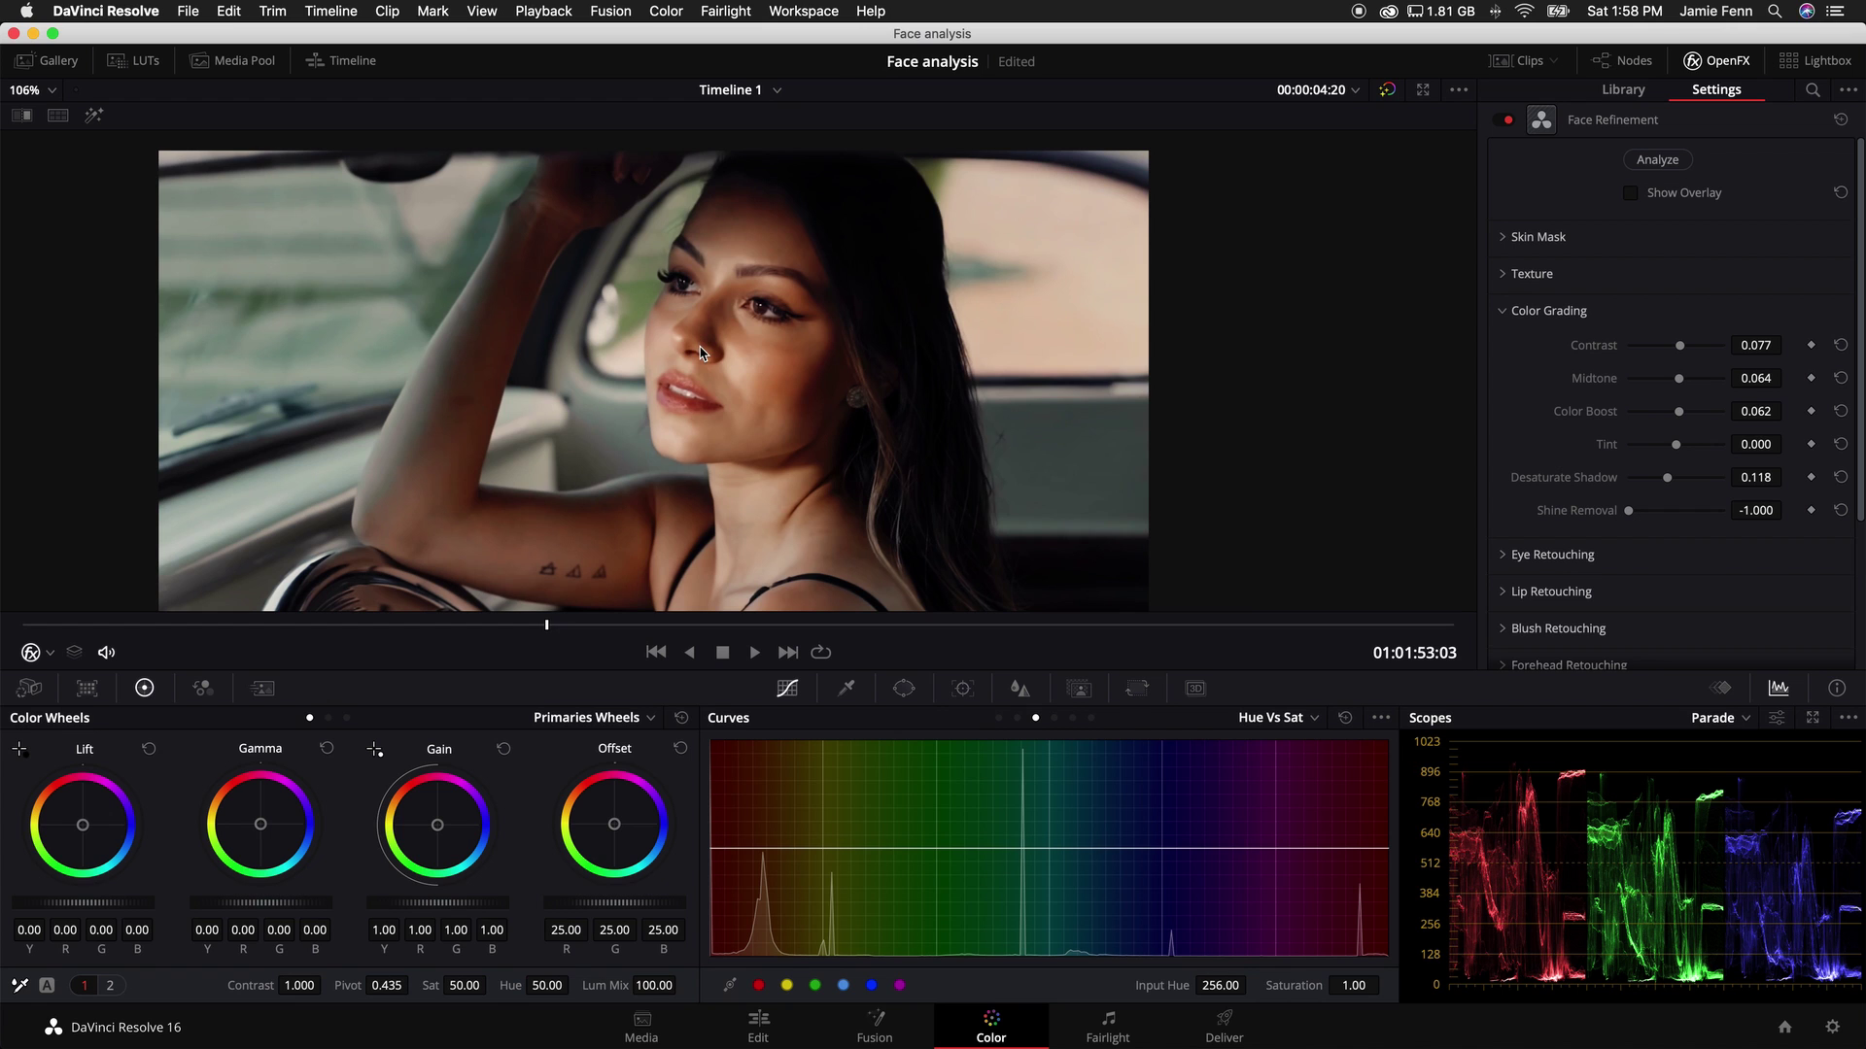
pyautogui.moveTo(700, 347); pyautogui.dragTo(754, 349)
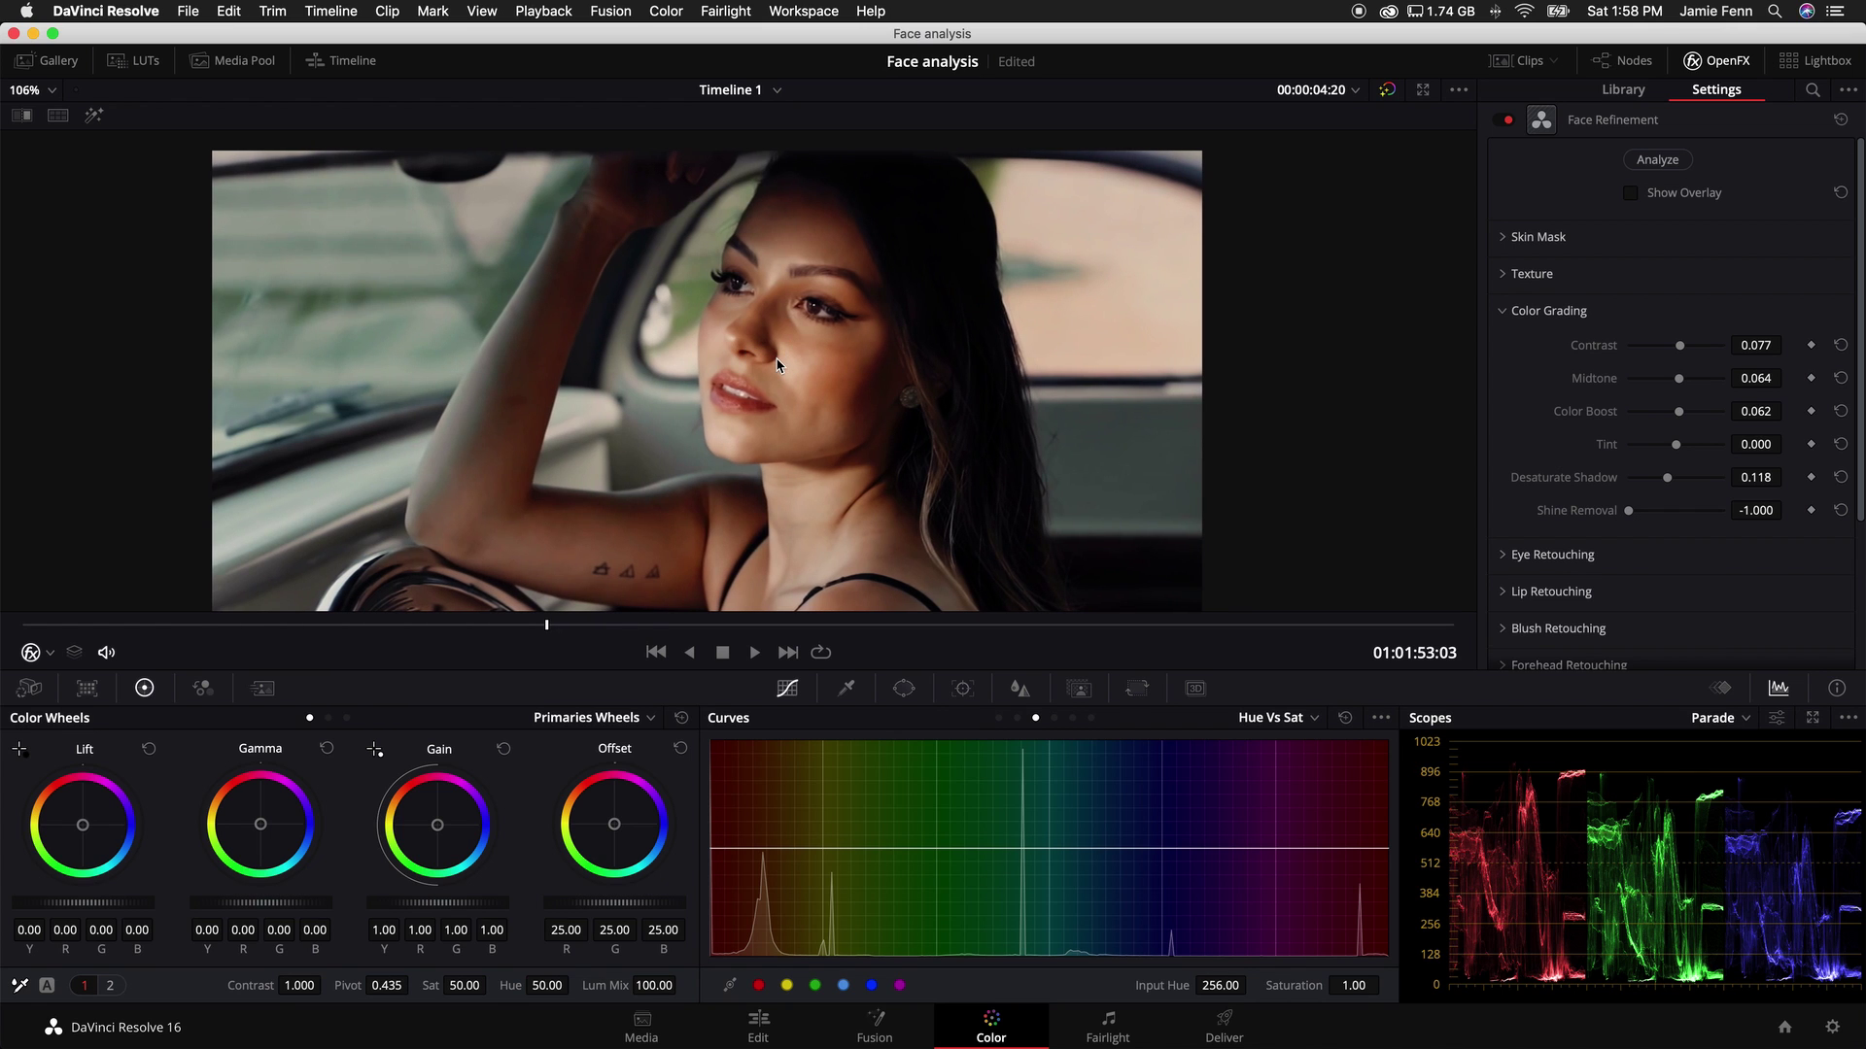
pyautogui.scroll(-2, 778, 365)
pyautogui.moveTo(1628, 510); pyautogui.dragTo(1668, 516)
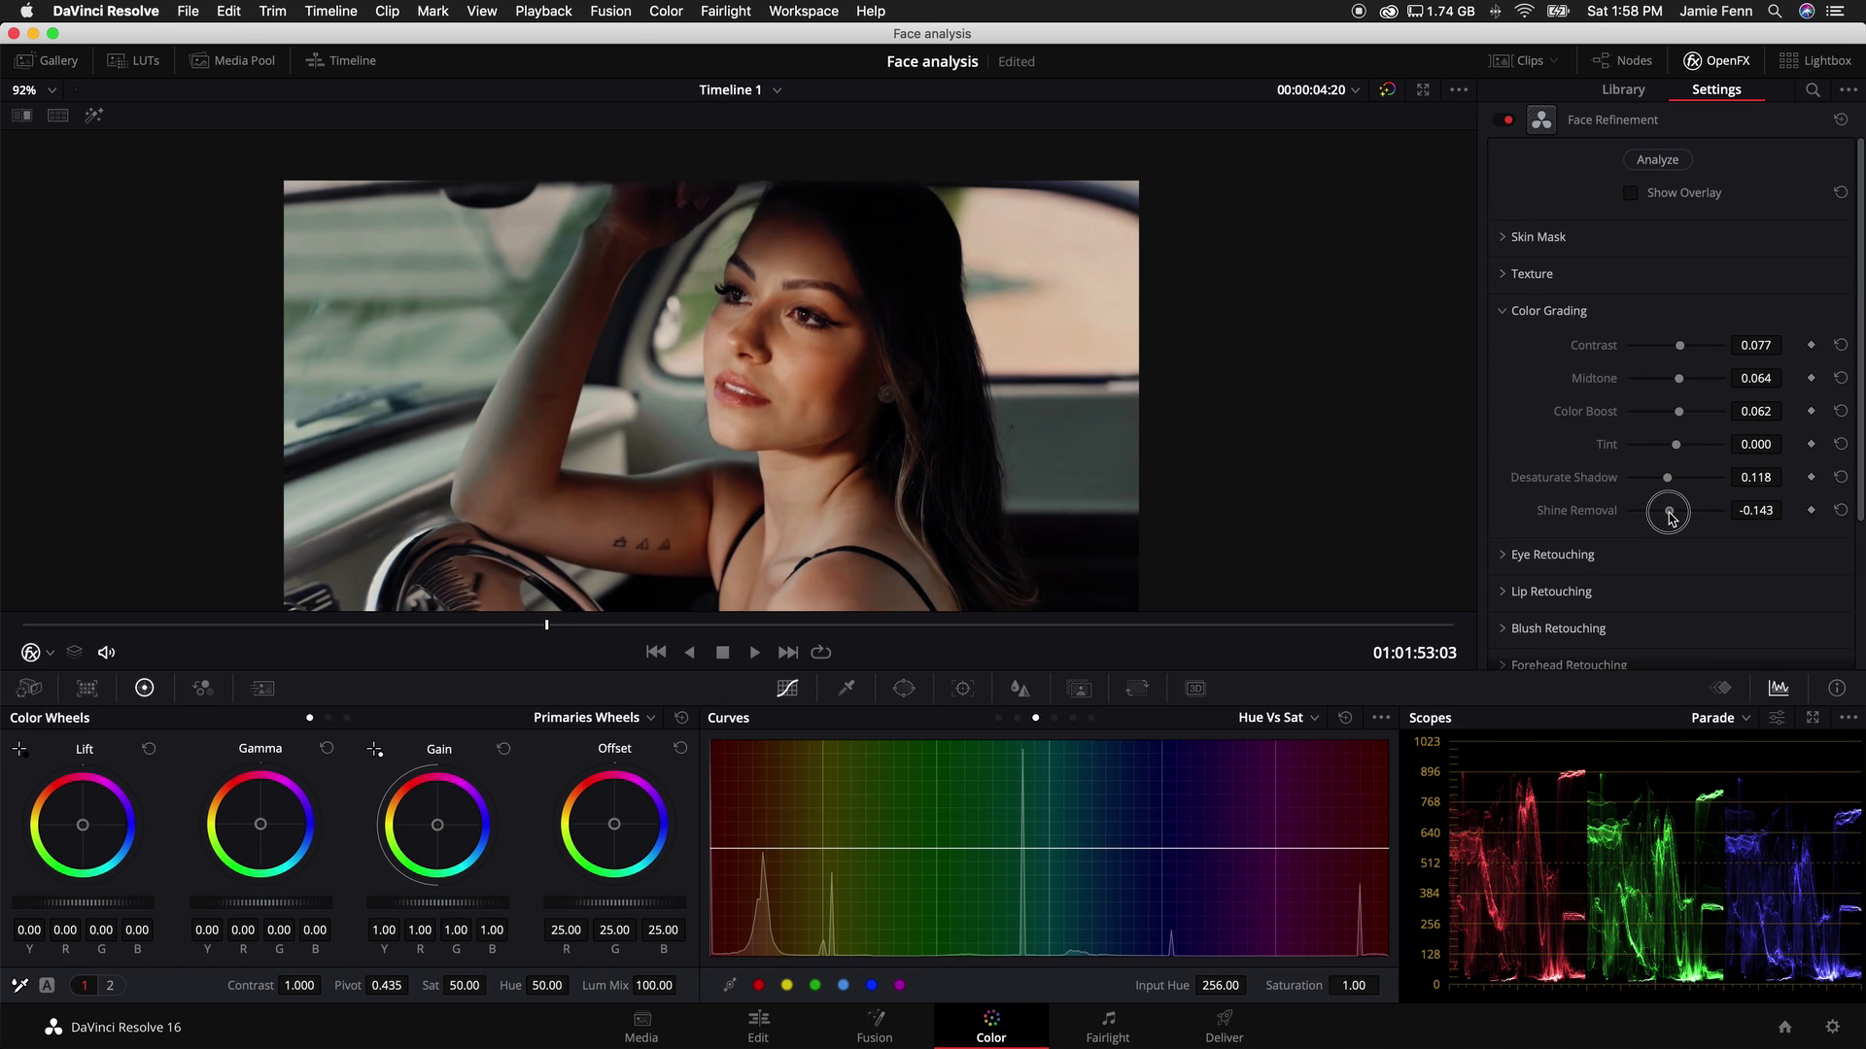
pyautogui.click(1840, 511)
pyautogui.scroll(-2, 811, 384)
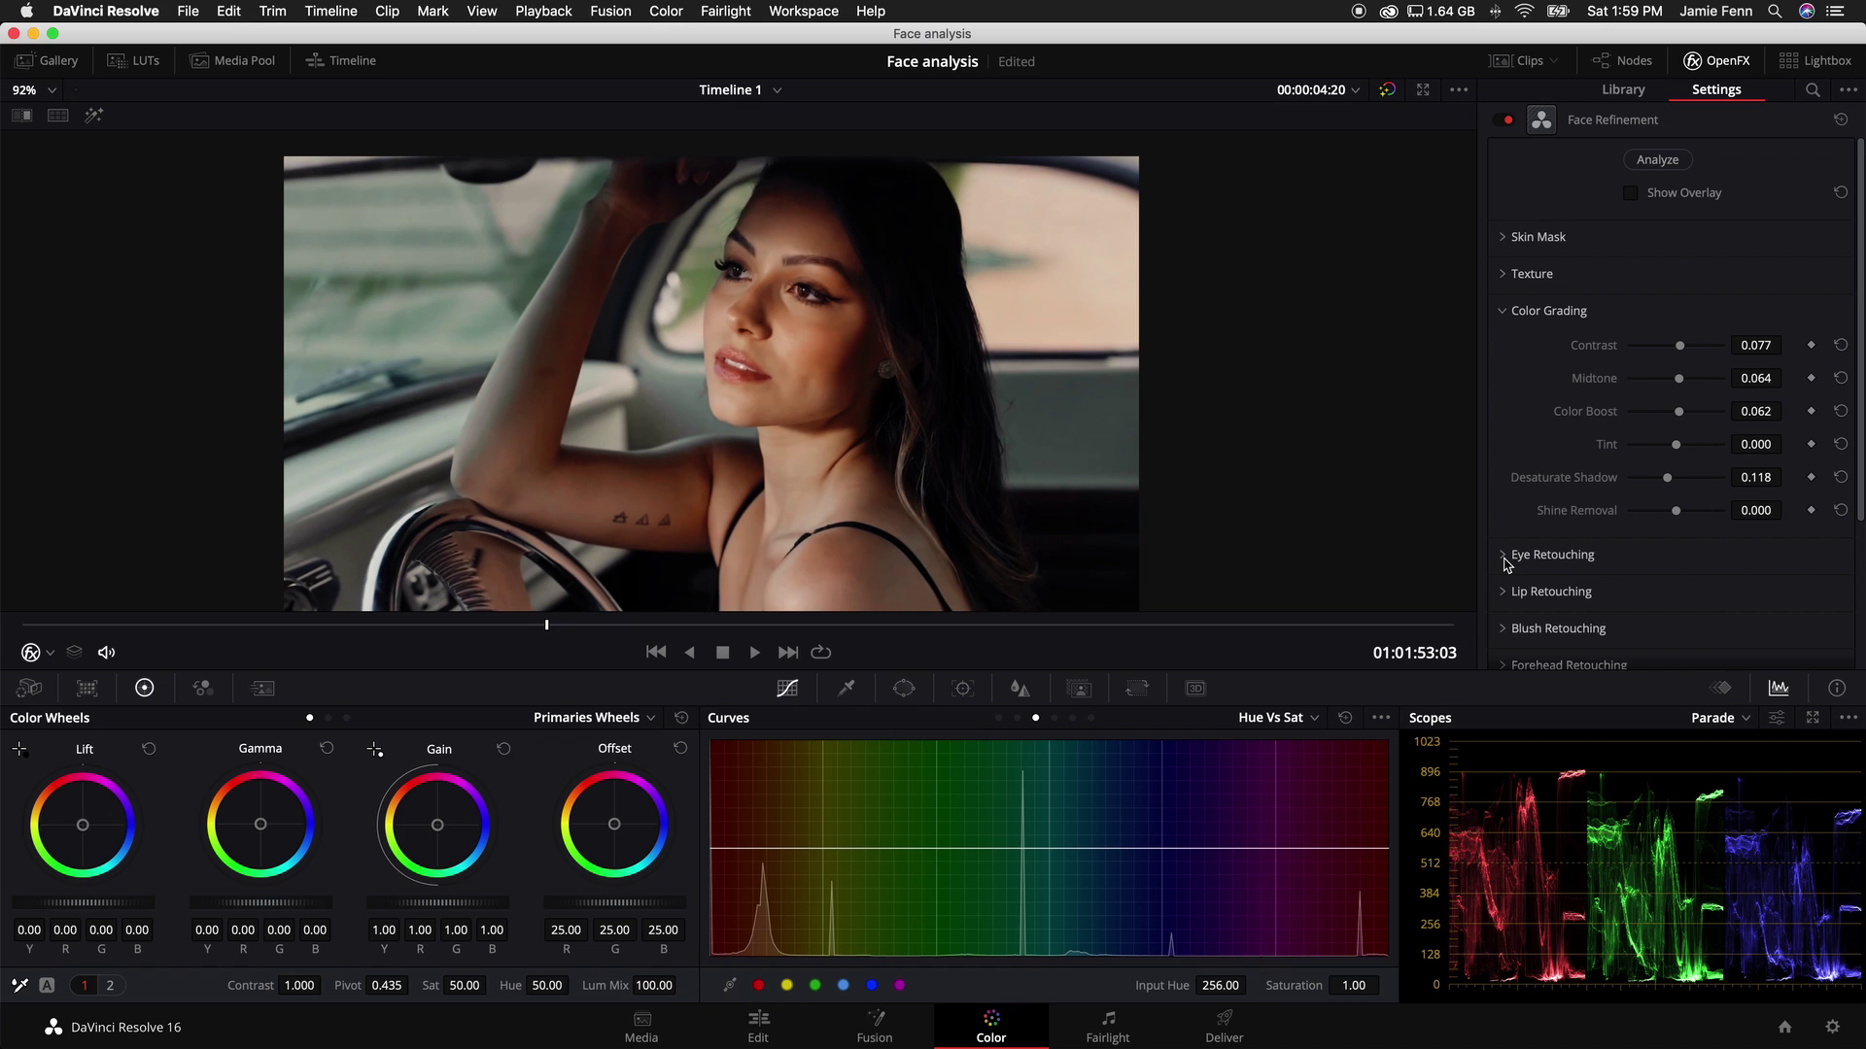
# Step: Expand the Eye Retouching settings in place of Color Grading and set the eye Sharpening to 0.026
pyautogui.click(1509, 314)
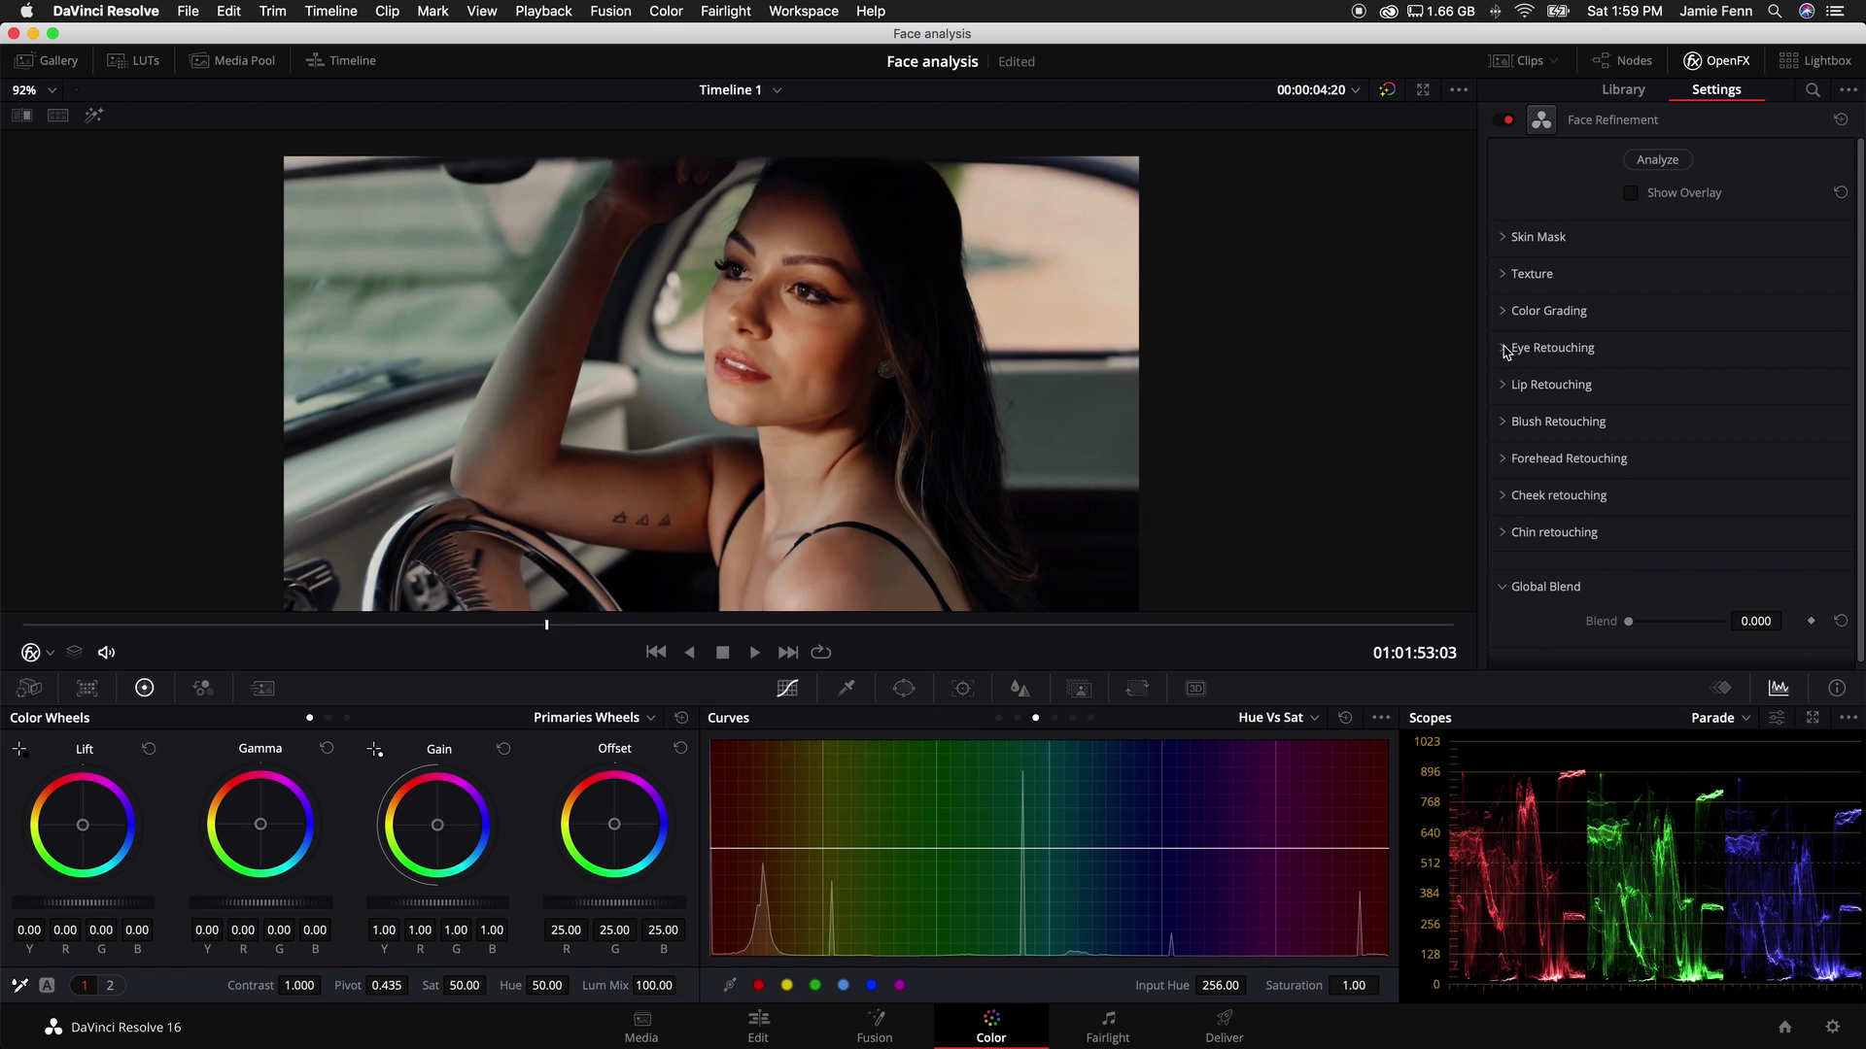
pyautogui.click(1503, 352)
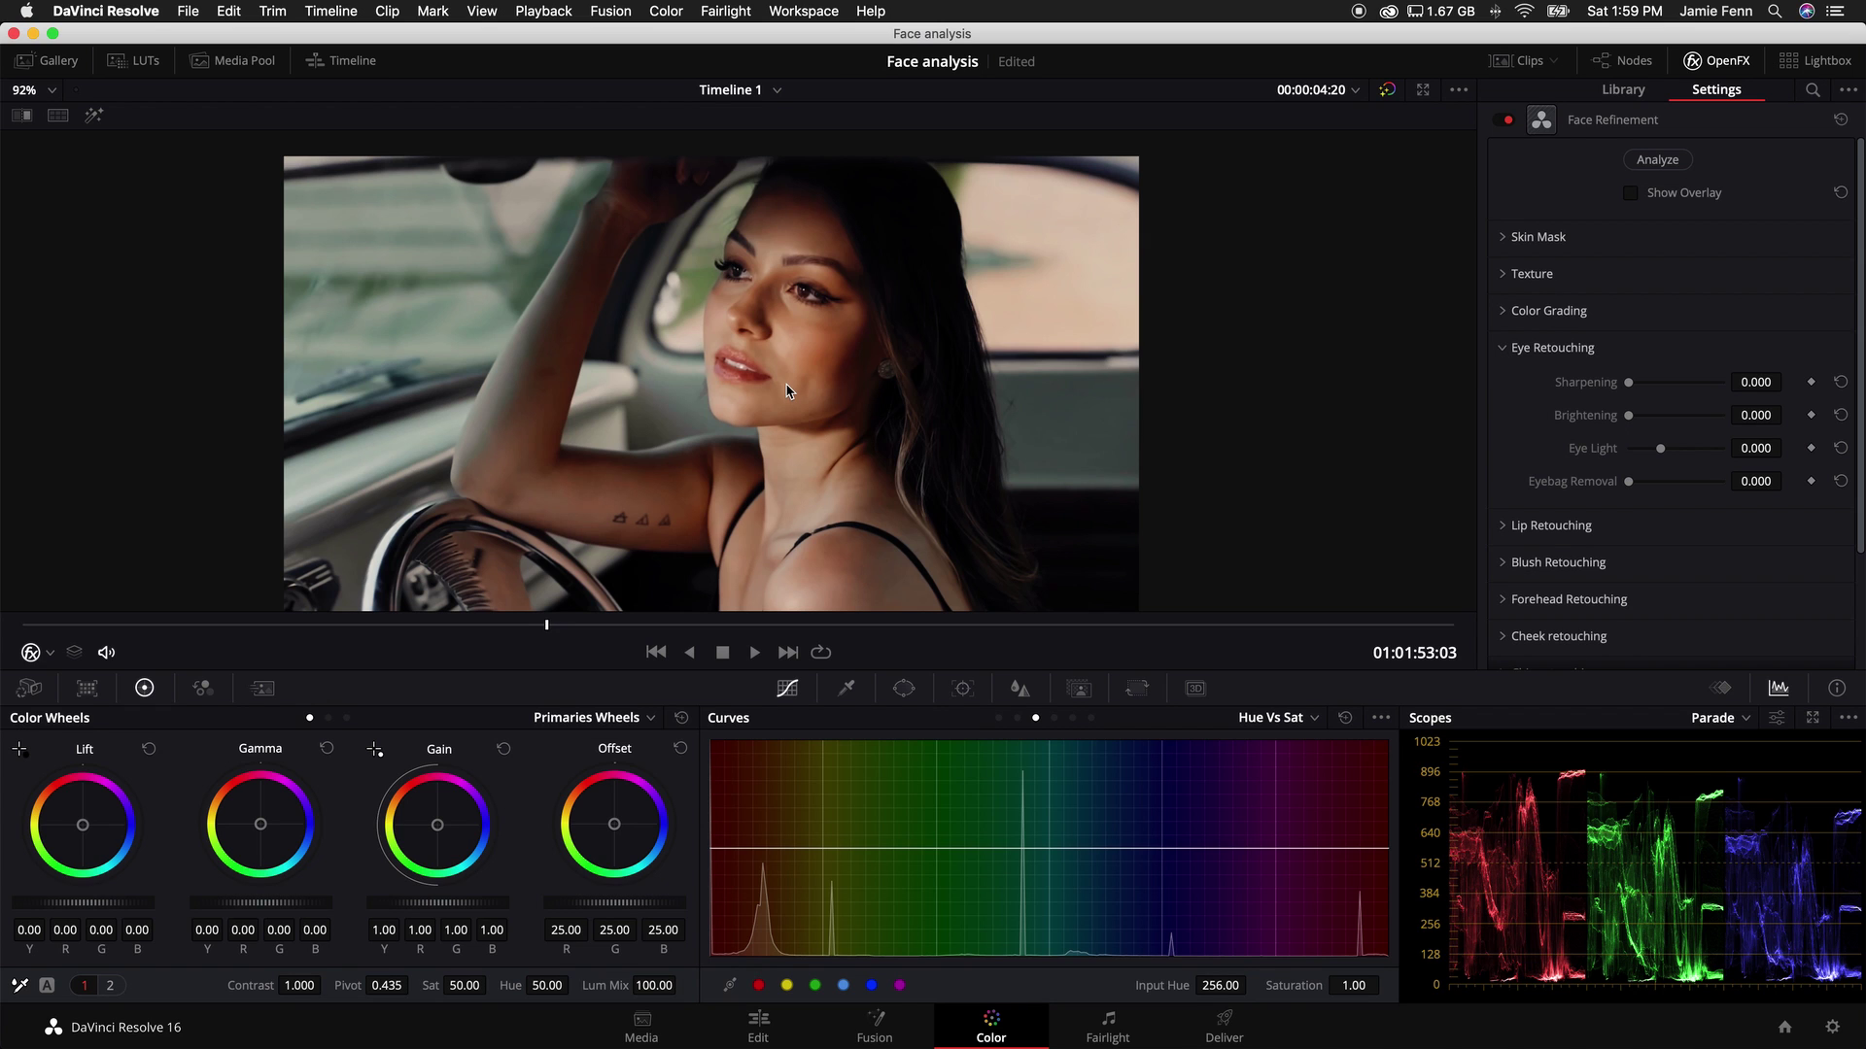
pyautogui.scroll(-4, 694, 421)
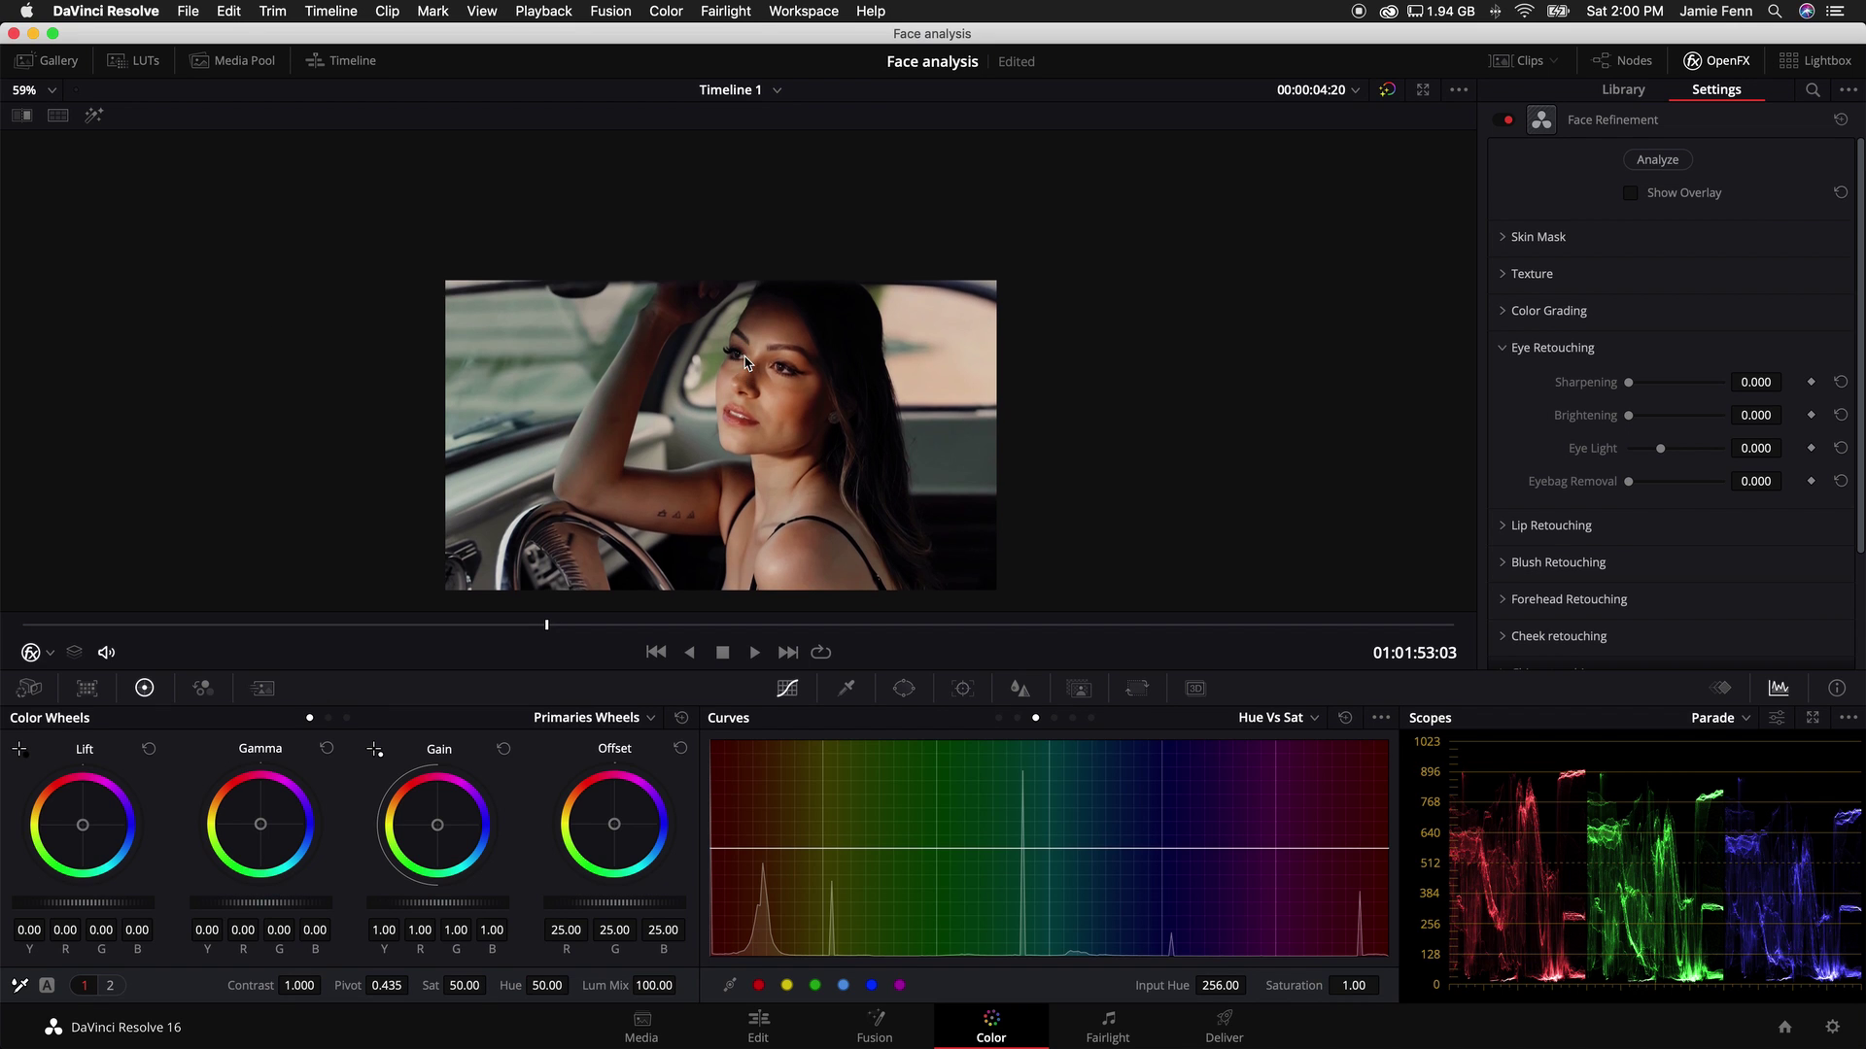
pyautogui.scroll(4, 739, 345)
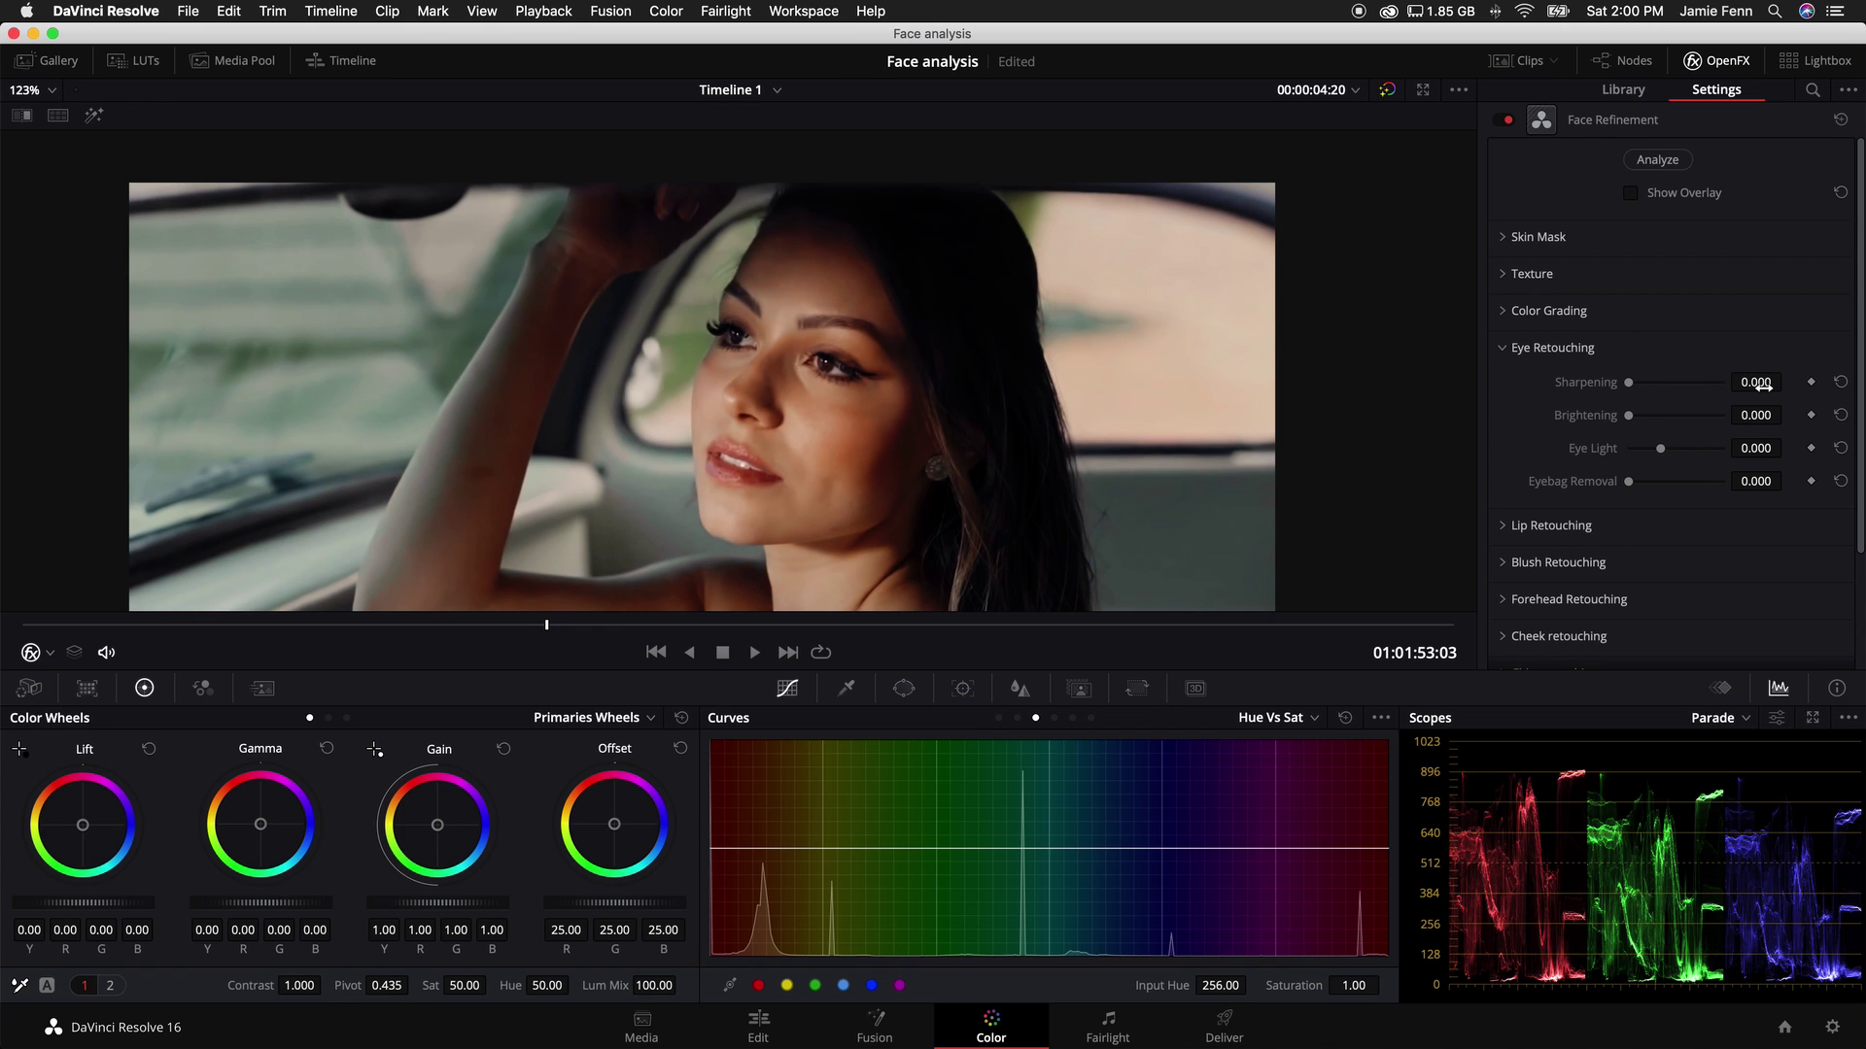
pyautogui.moveTo(1749, 382); pyautogui.dragTo(1638, 396)
pyautogui.moveTo(1756, 382); pyautogui.dragTo(1719, 390)
pyautogui.scroll(-2, 827, 376)
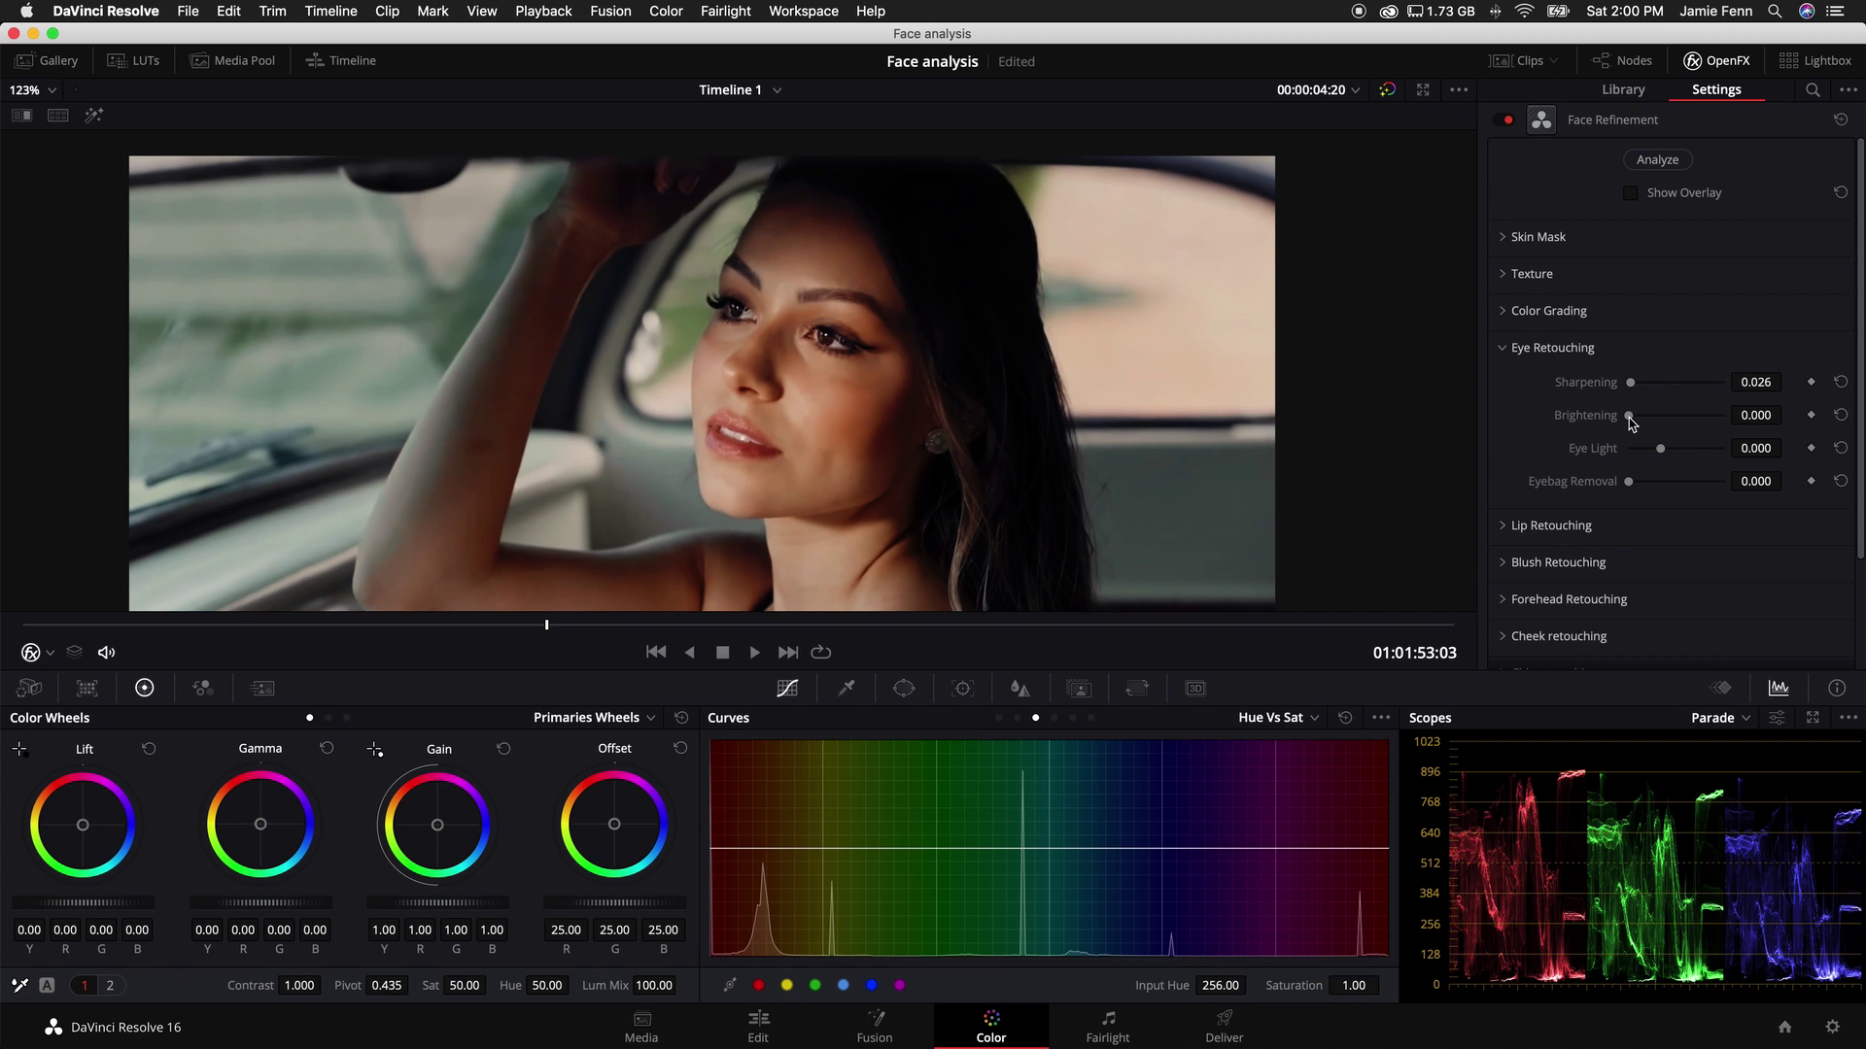
# Step: Set the Brightening of the eyes to 0.124 in the Eye Retouching settings
pyautogui.click(1630, 417)
pyautogui.moveTo(1631, 422)
pyautogui.mouseDown()
pyautogui.moveTo(1774, 424)
pyautogui.moveTo(1645, 437)
pyautogui.mouseUp()
pyautogui.click(1759, 415)
pyautogui.moveTo(1762, 413); pyautogui.dragTo(1745, 414)
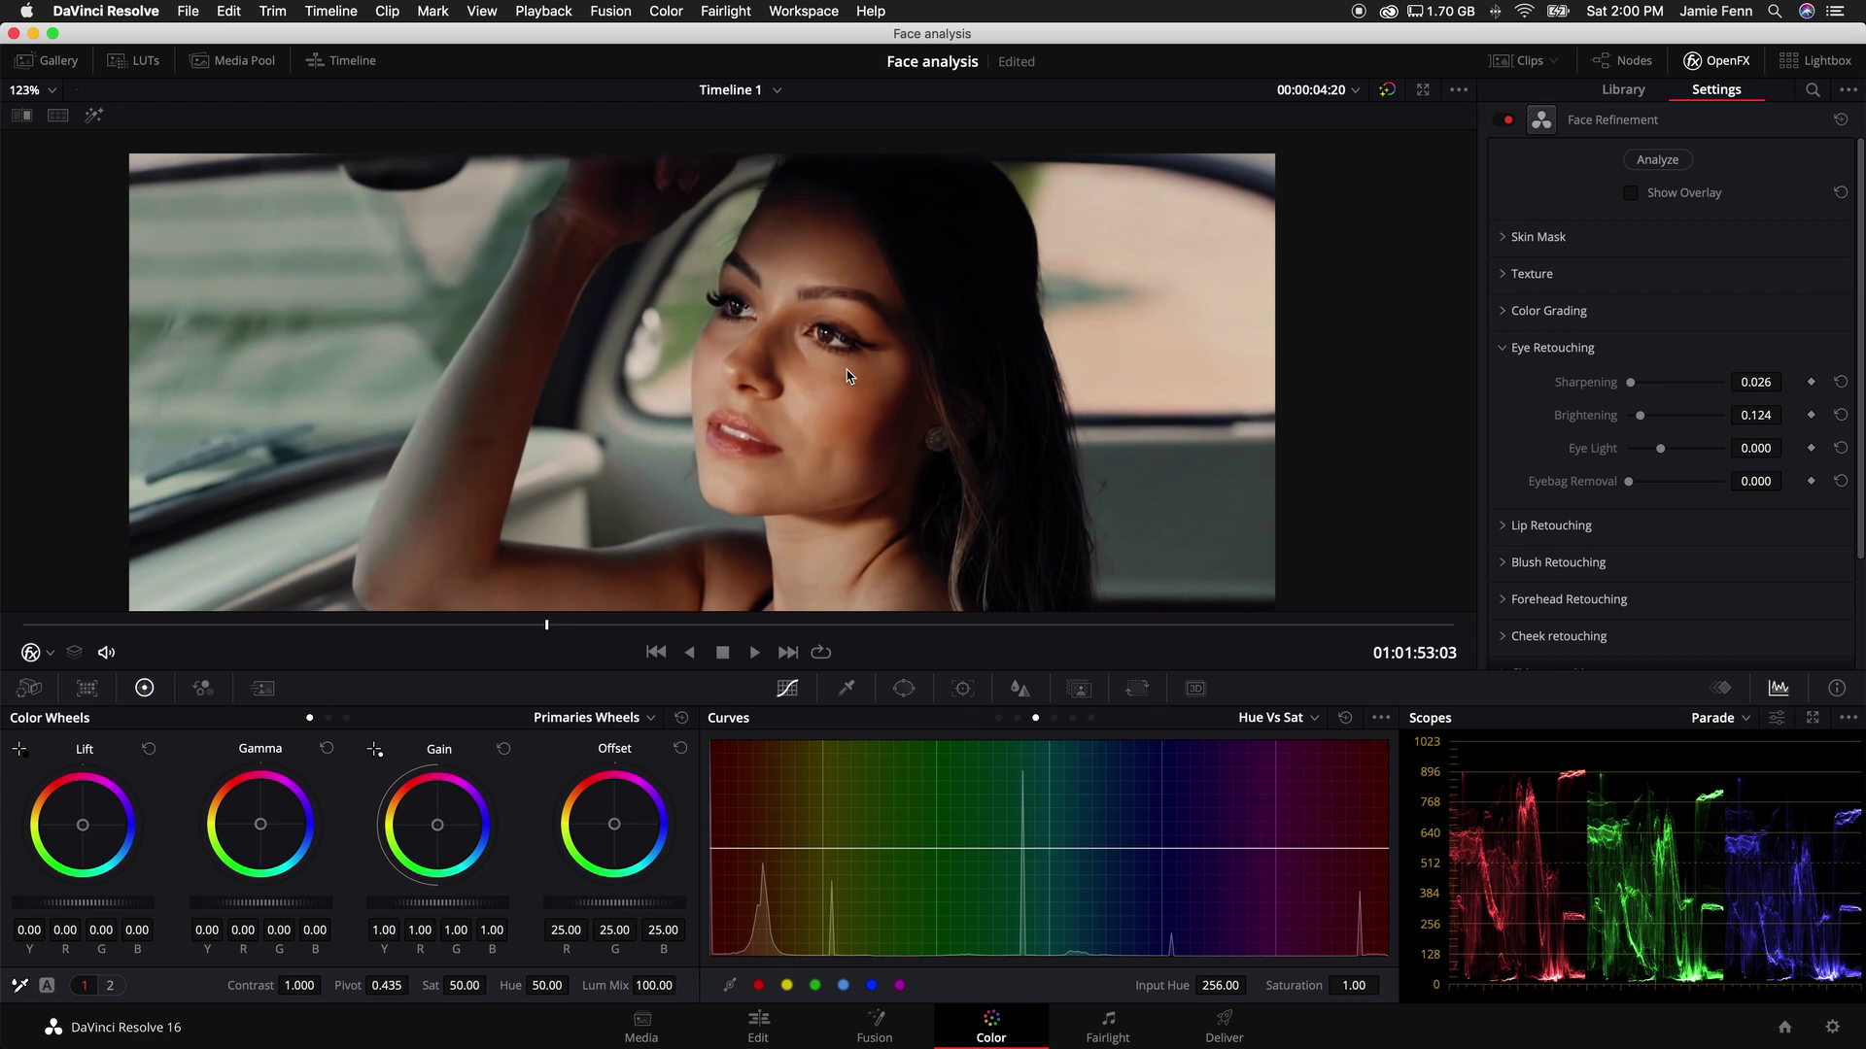
# Step: Try Eye Light at 1.000, check the eyes in the viewer, and set the value to 0.027
pyautogui.moveTo(1663, 448); pyautogui.dragTo(1847, 449)
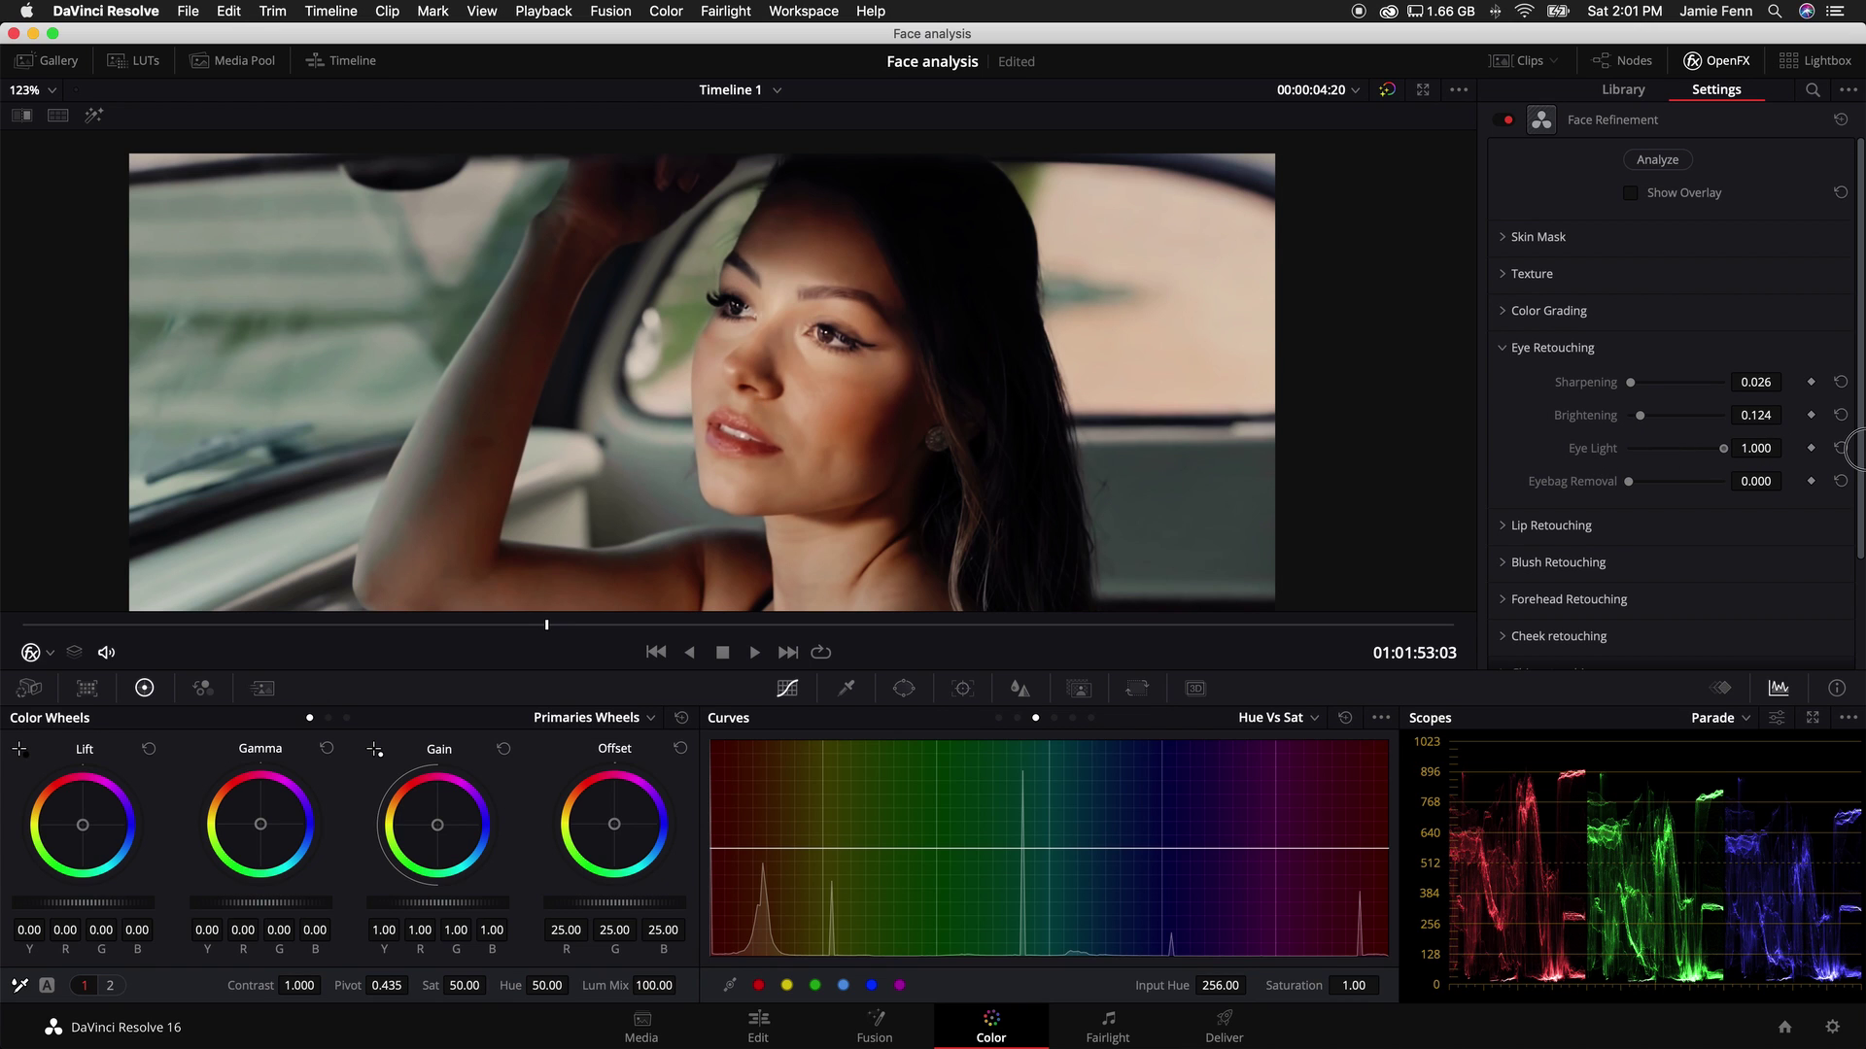
pyautogui.scroll(-5, 810, 370)
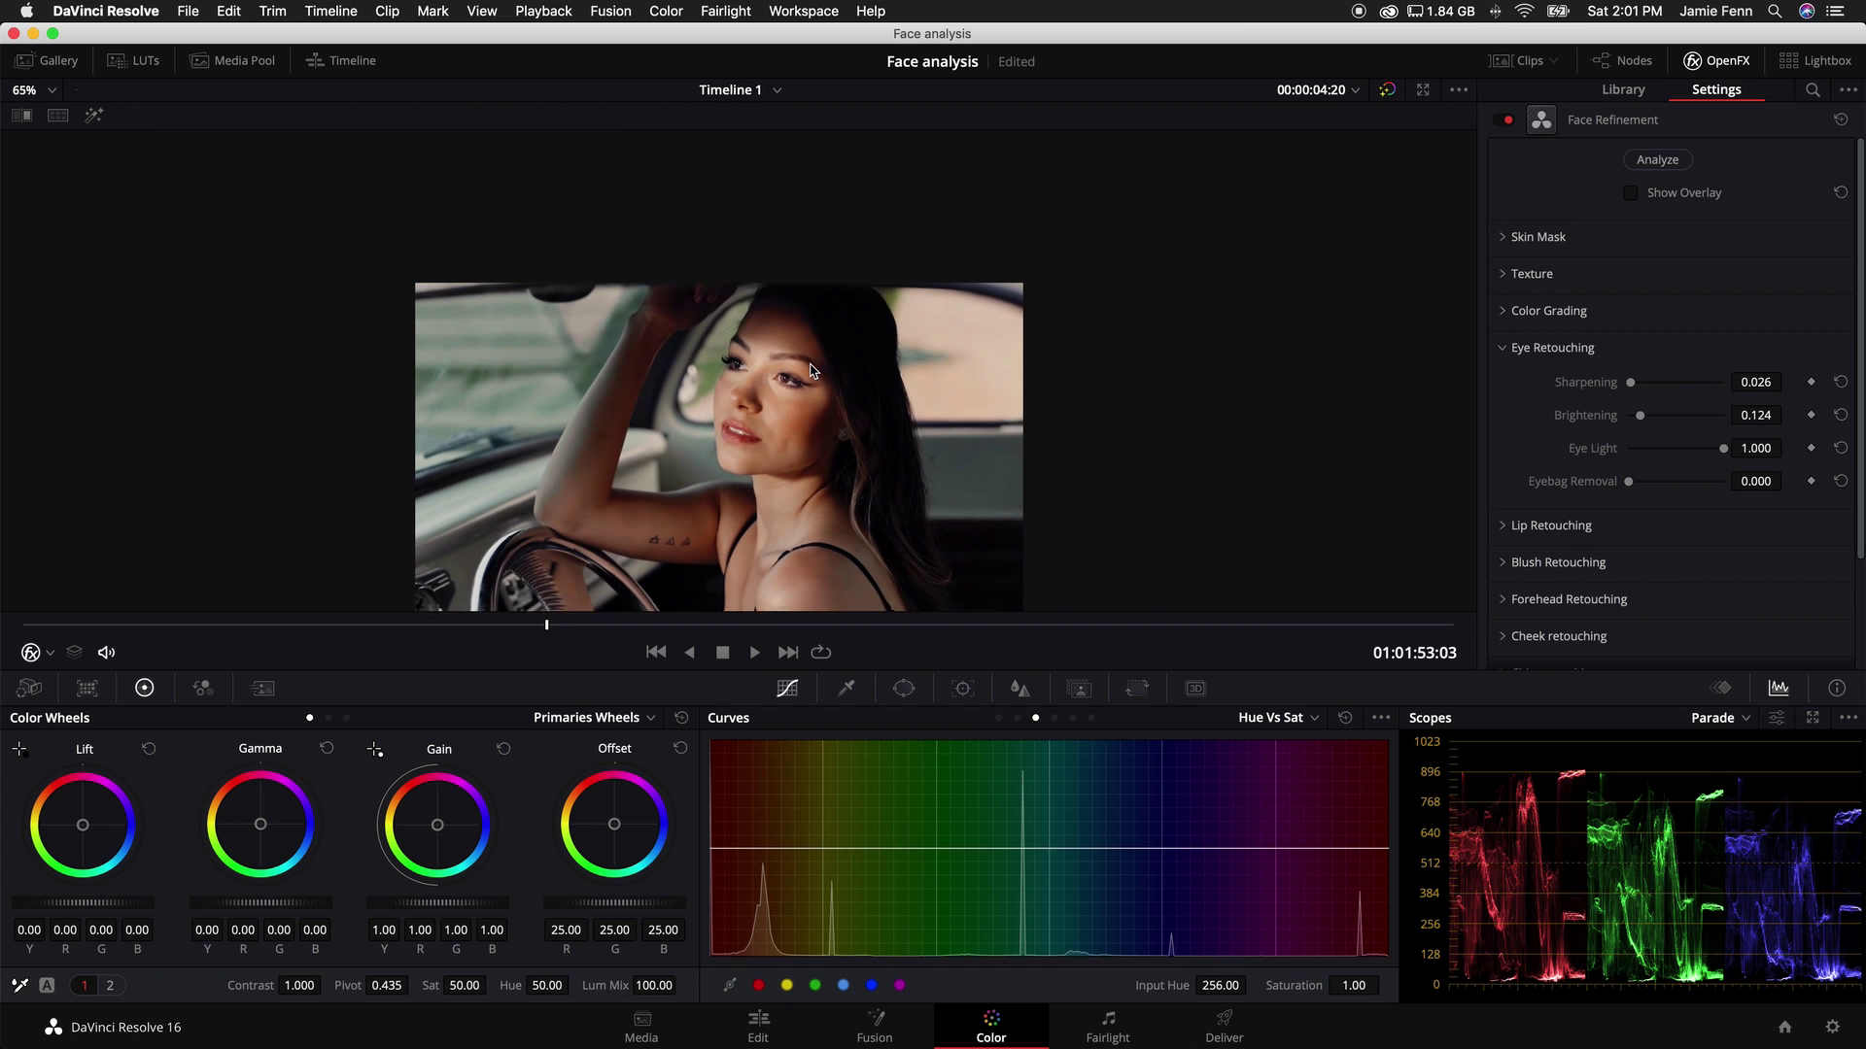
pyautogui.scroll(2, 805, 396)
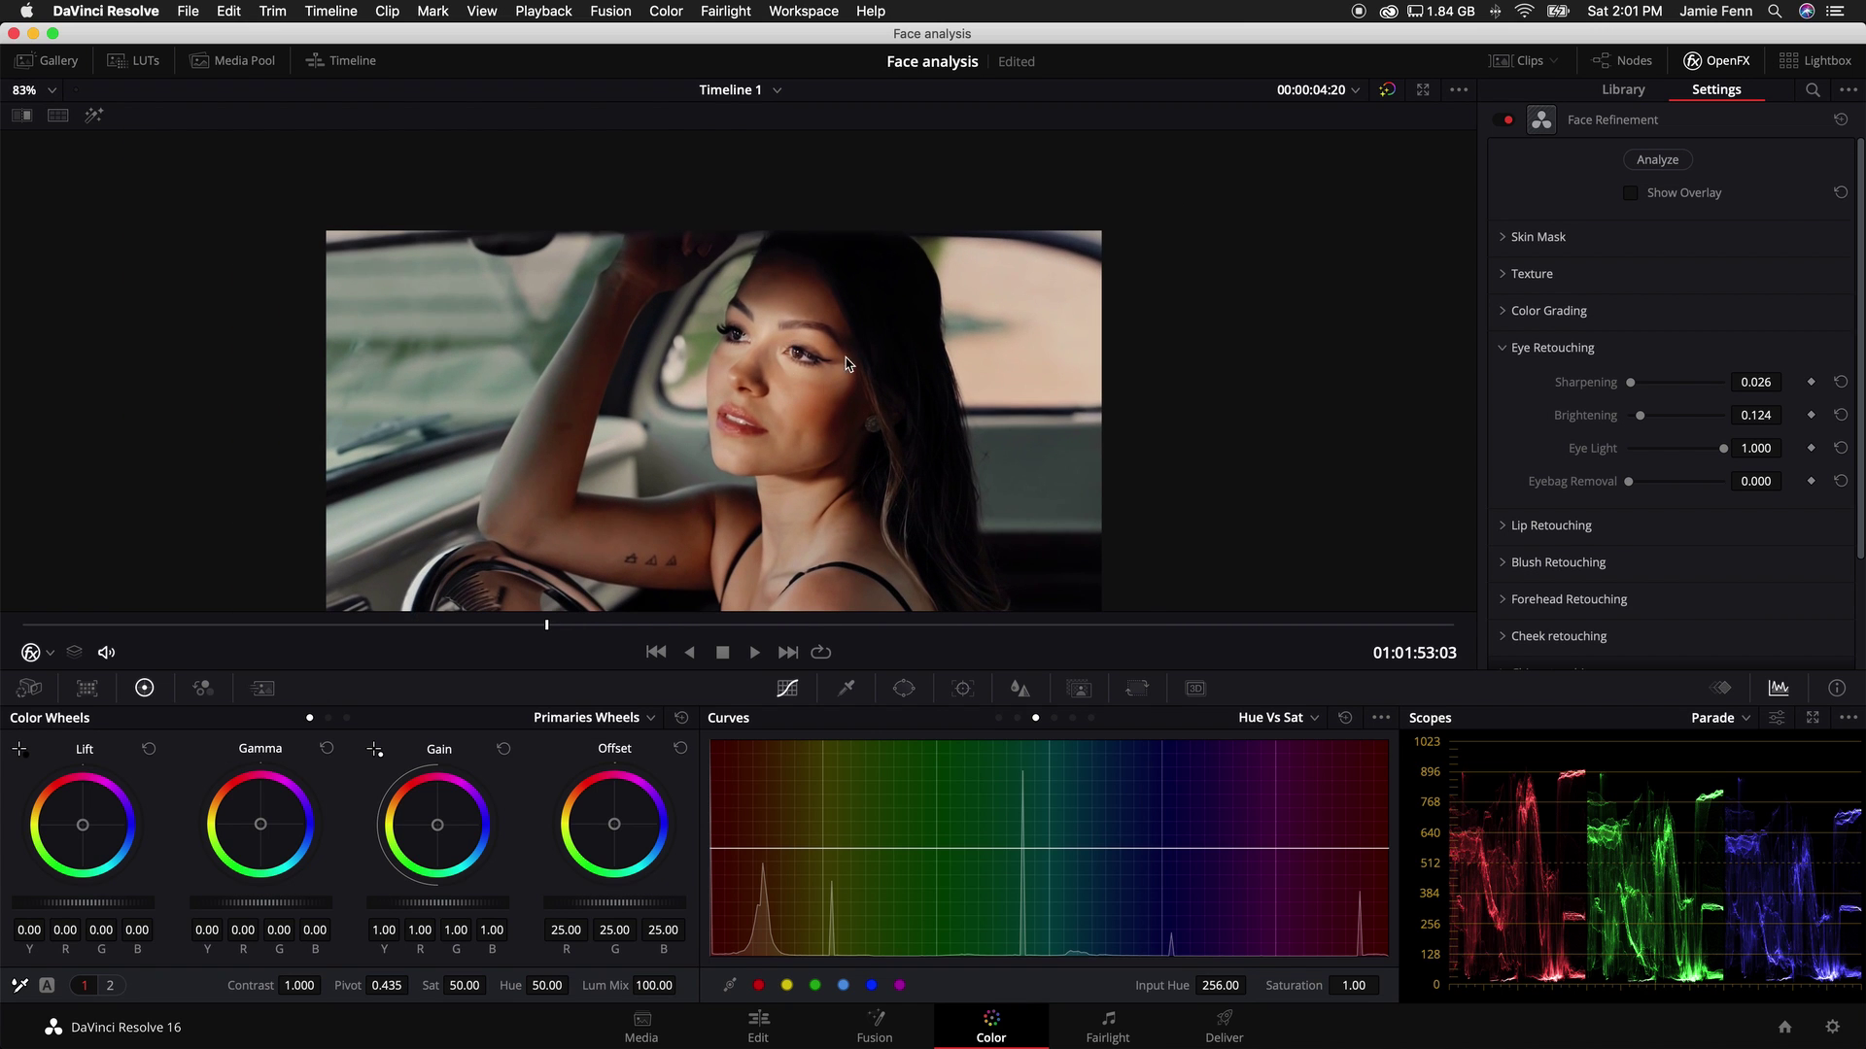
pyautogui.scroll(1, 794, 369)
pyautogui.moveTo(1718, 449)
pyautogui.mouseDown()
pyautogui.moveTo(1339, 476)
pyautogui.moveTo(1776, 449)
pyautogui.moveTo(1754, 449)
pyautogui.mouseUp()
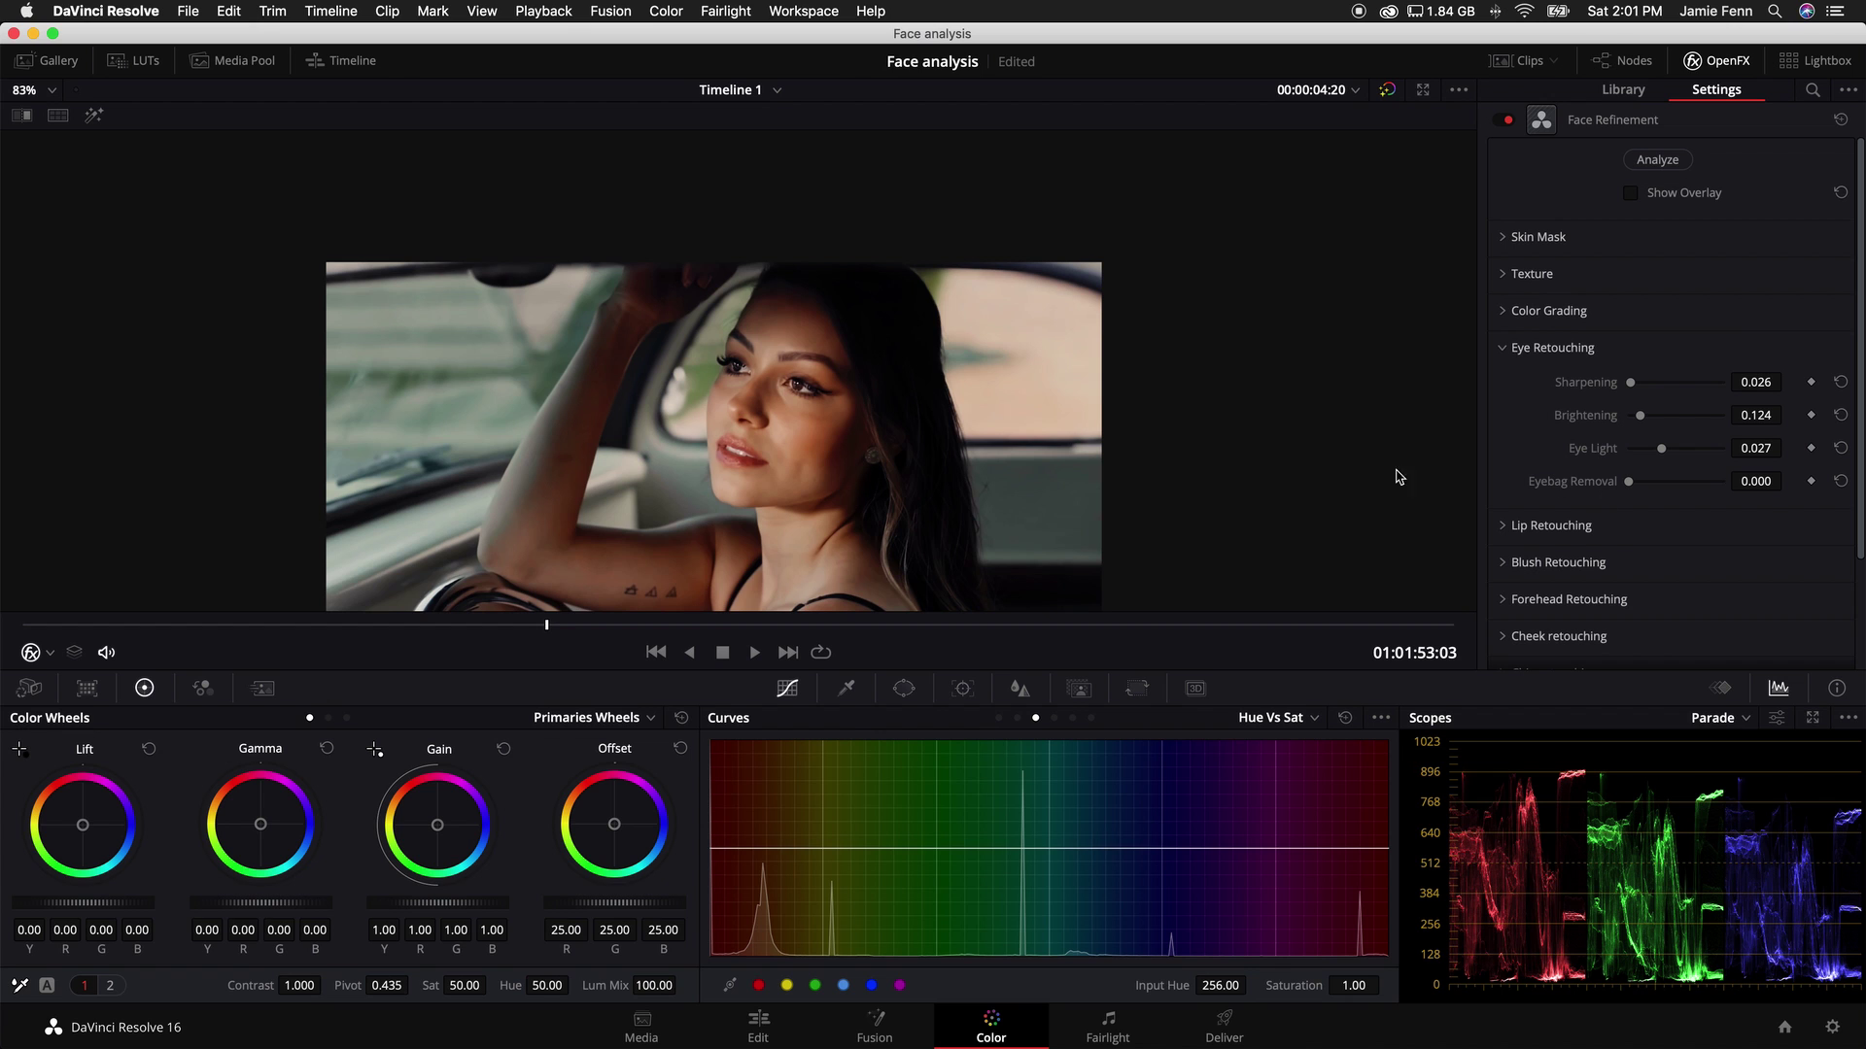
# Step: Set Eyebag Removal to 0.105 while viewing the eyes up close, and check the whole frame
pyautogui.scroll(3, 725, 432)
pyautogui.scroll(3, 725, 428)
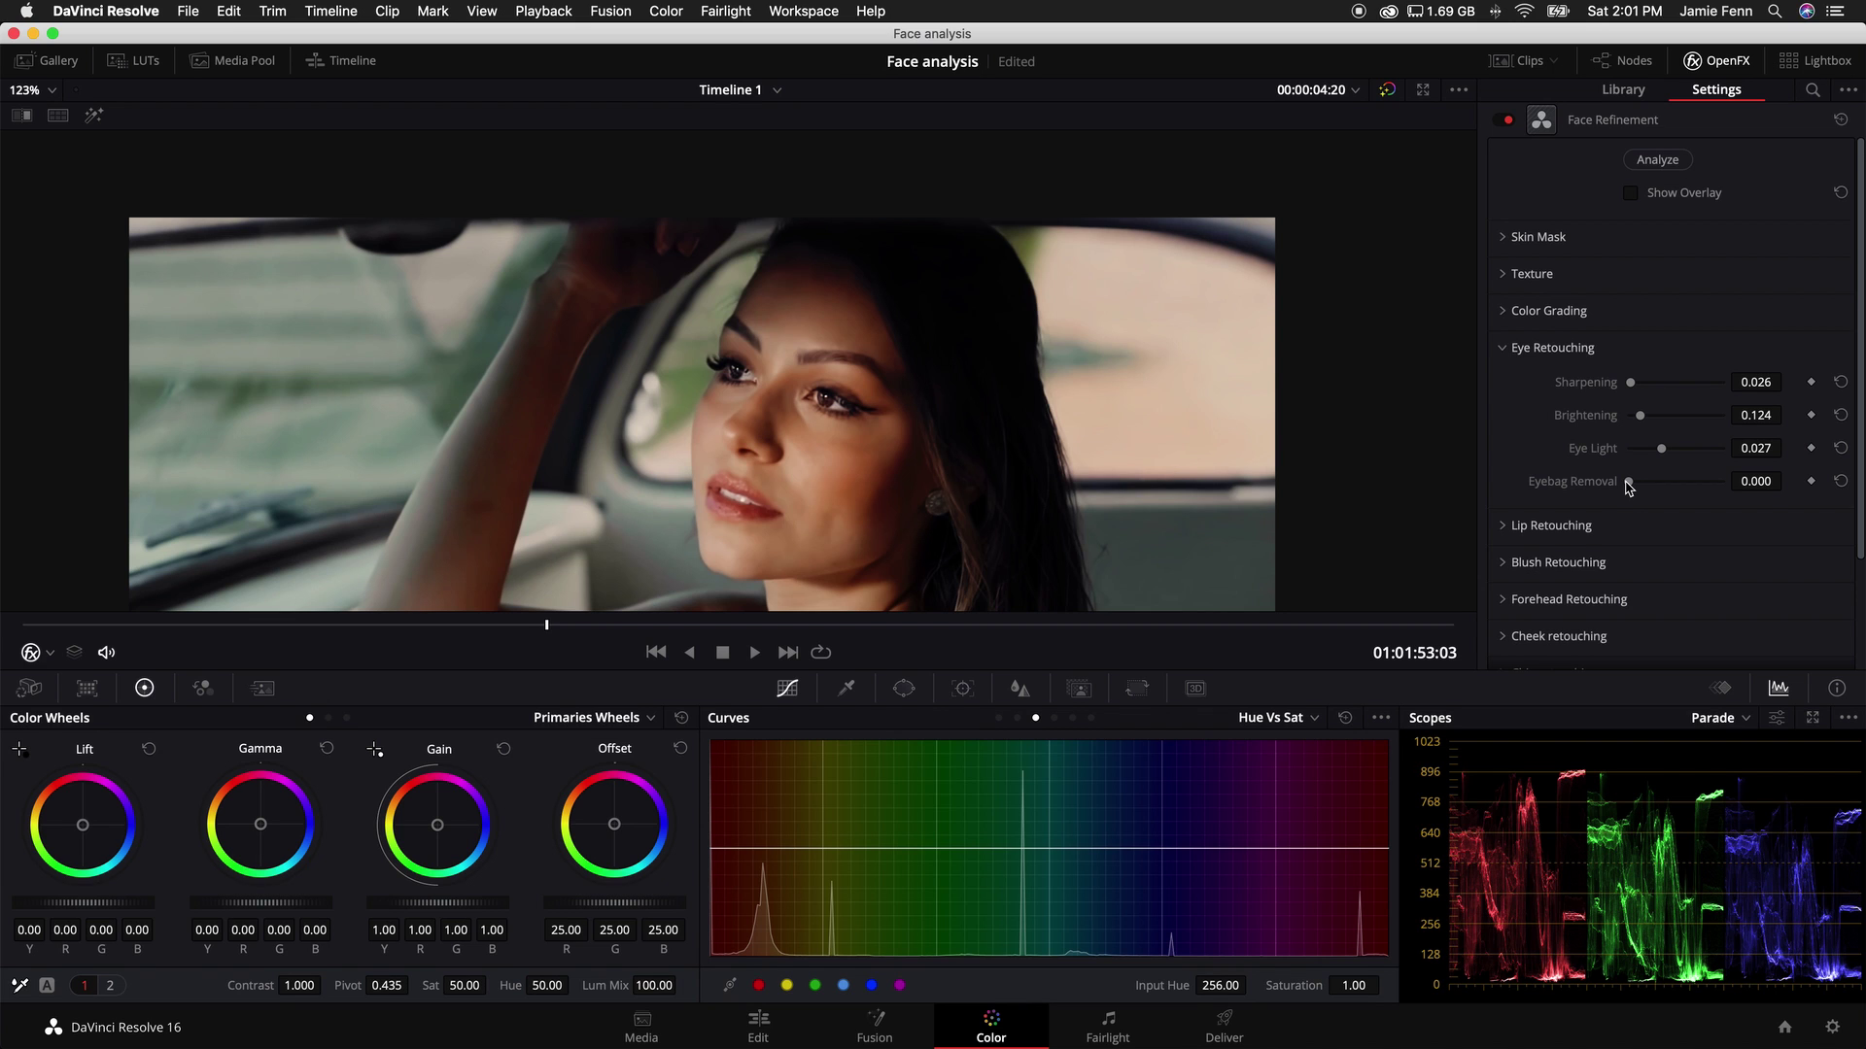
pyautogui.moveTo(1629, 487); pyautogui.dragTo(1446, 499)
pyautogui.moveTo(1627, 481)
pyautogui.mouseDown()
pyautogui.moveTo(1851, 486)
pyautogui.moveTo(1646, 484)
pyautogui.mouseUp()
pyautogui.moveTo(1763, 481); pyautogui.dragTo(1702, 490)
pyautogui.scroll(-5, 794, 429)
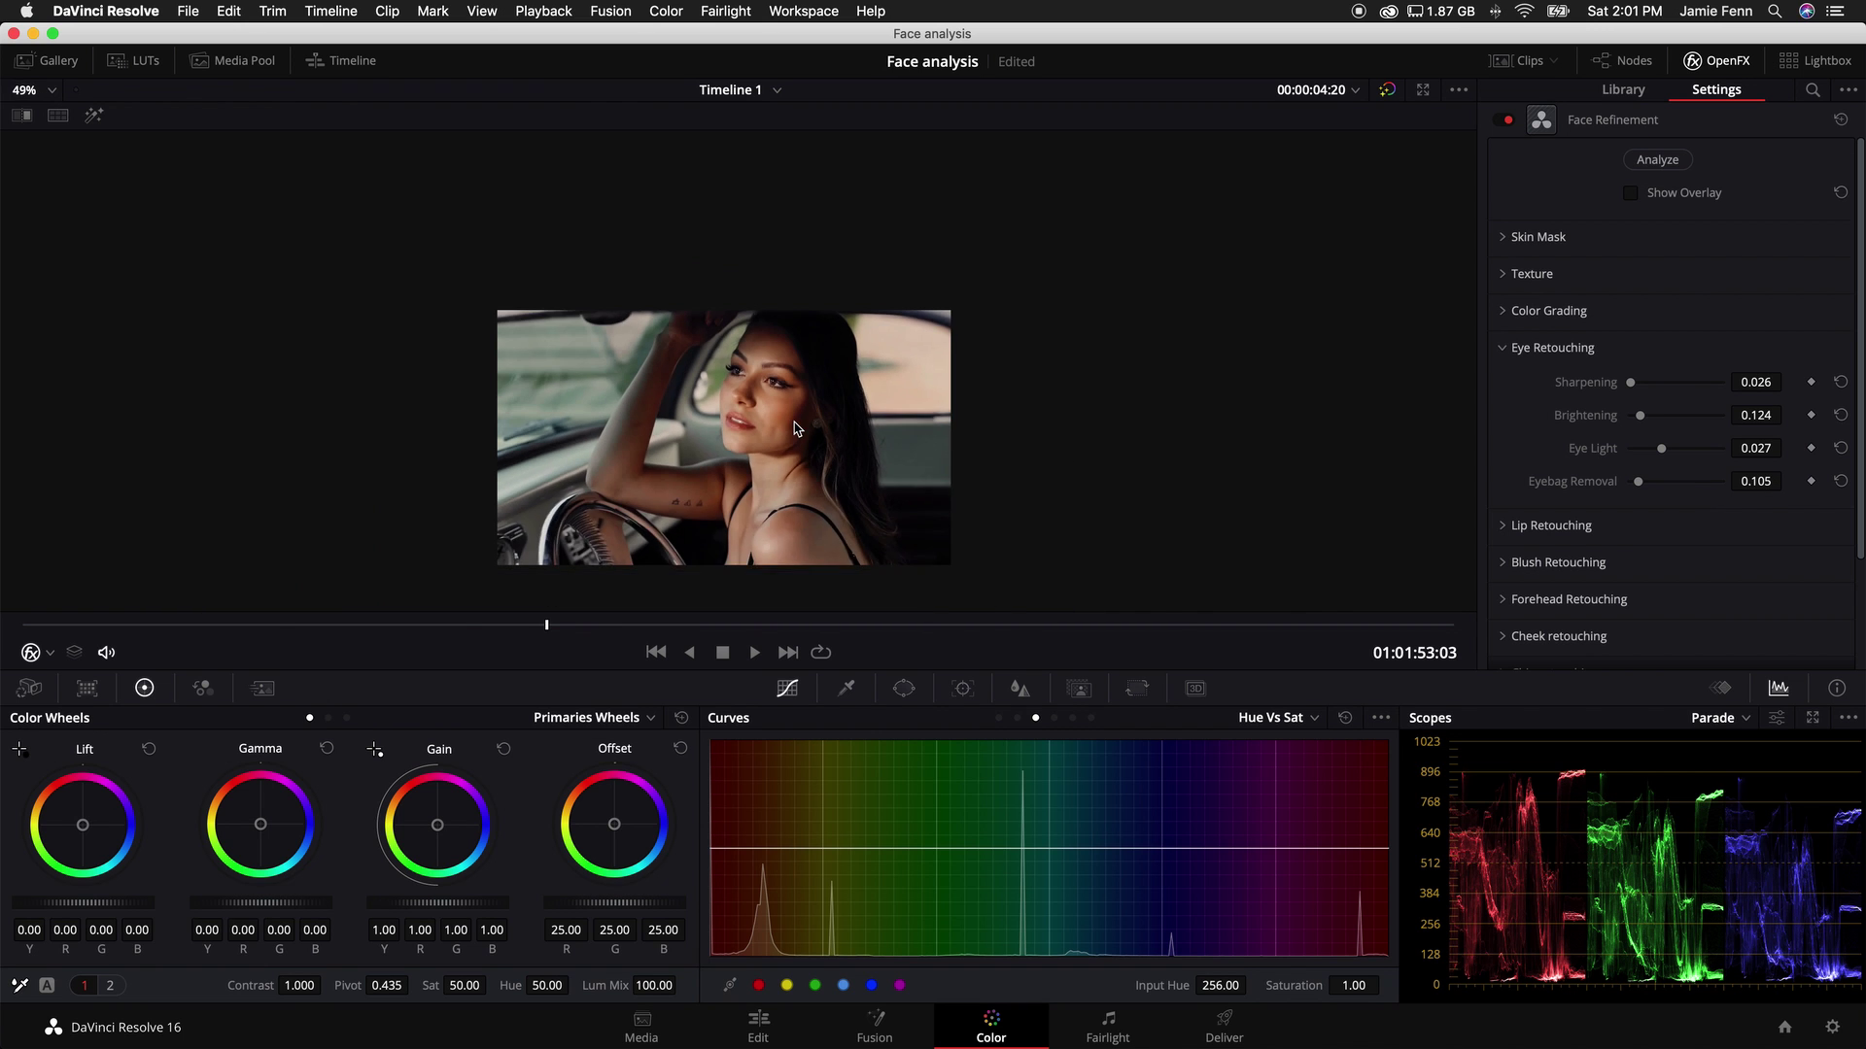
# Step: Adjust the lip Hue and Upper Lip Smooth, reset the lip Saturation, and expand Blush Retouching in place of Lip Retouching
pyautogui.scroll(6, 795, 429)
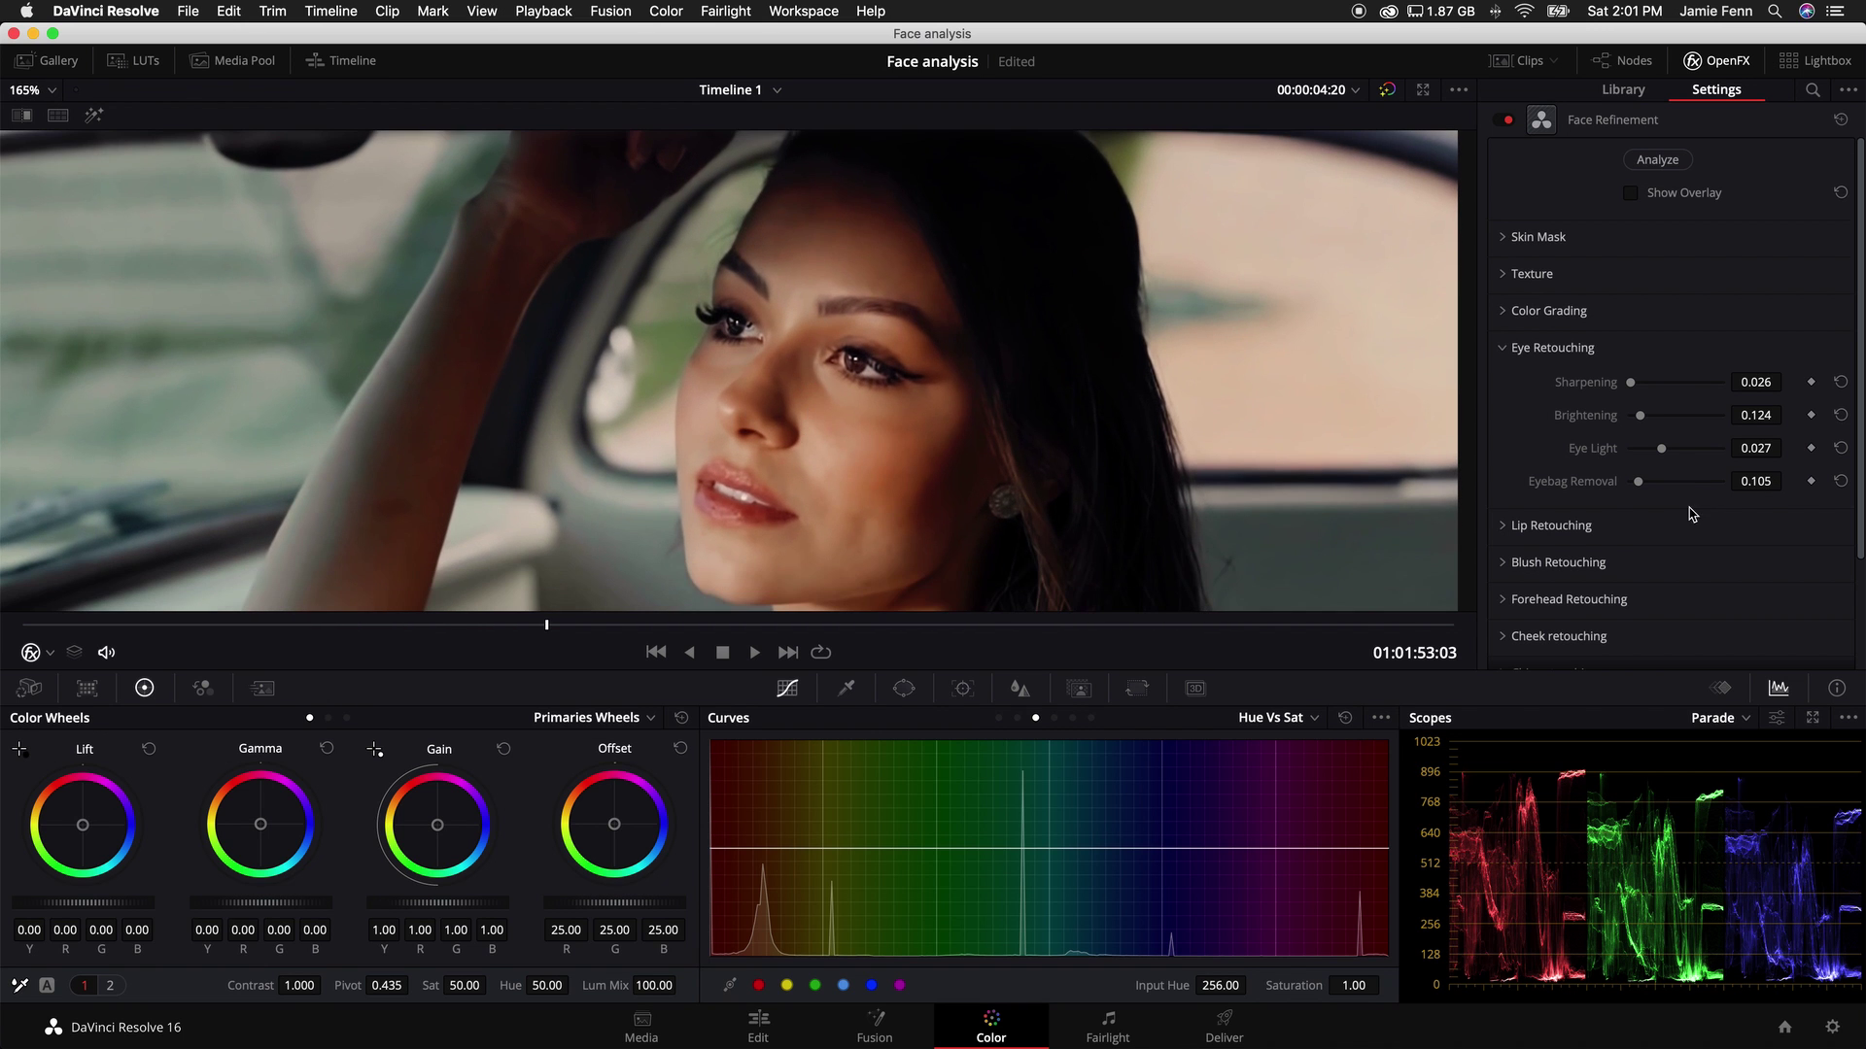
pyautogui.click(1594, 526)
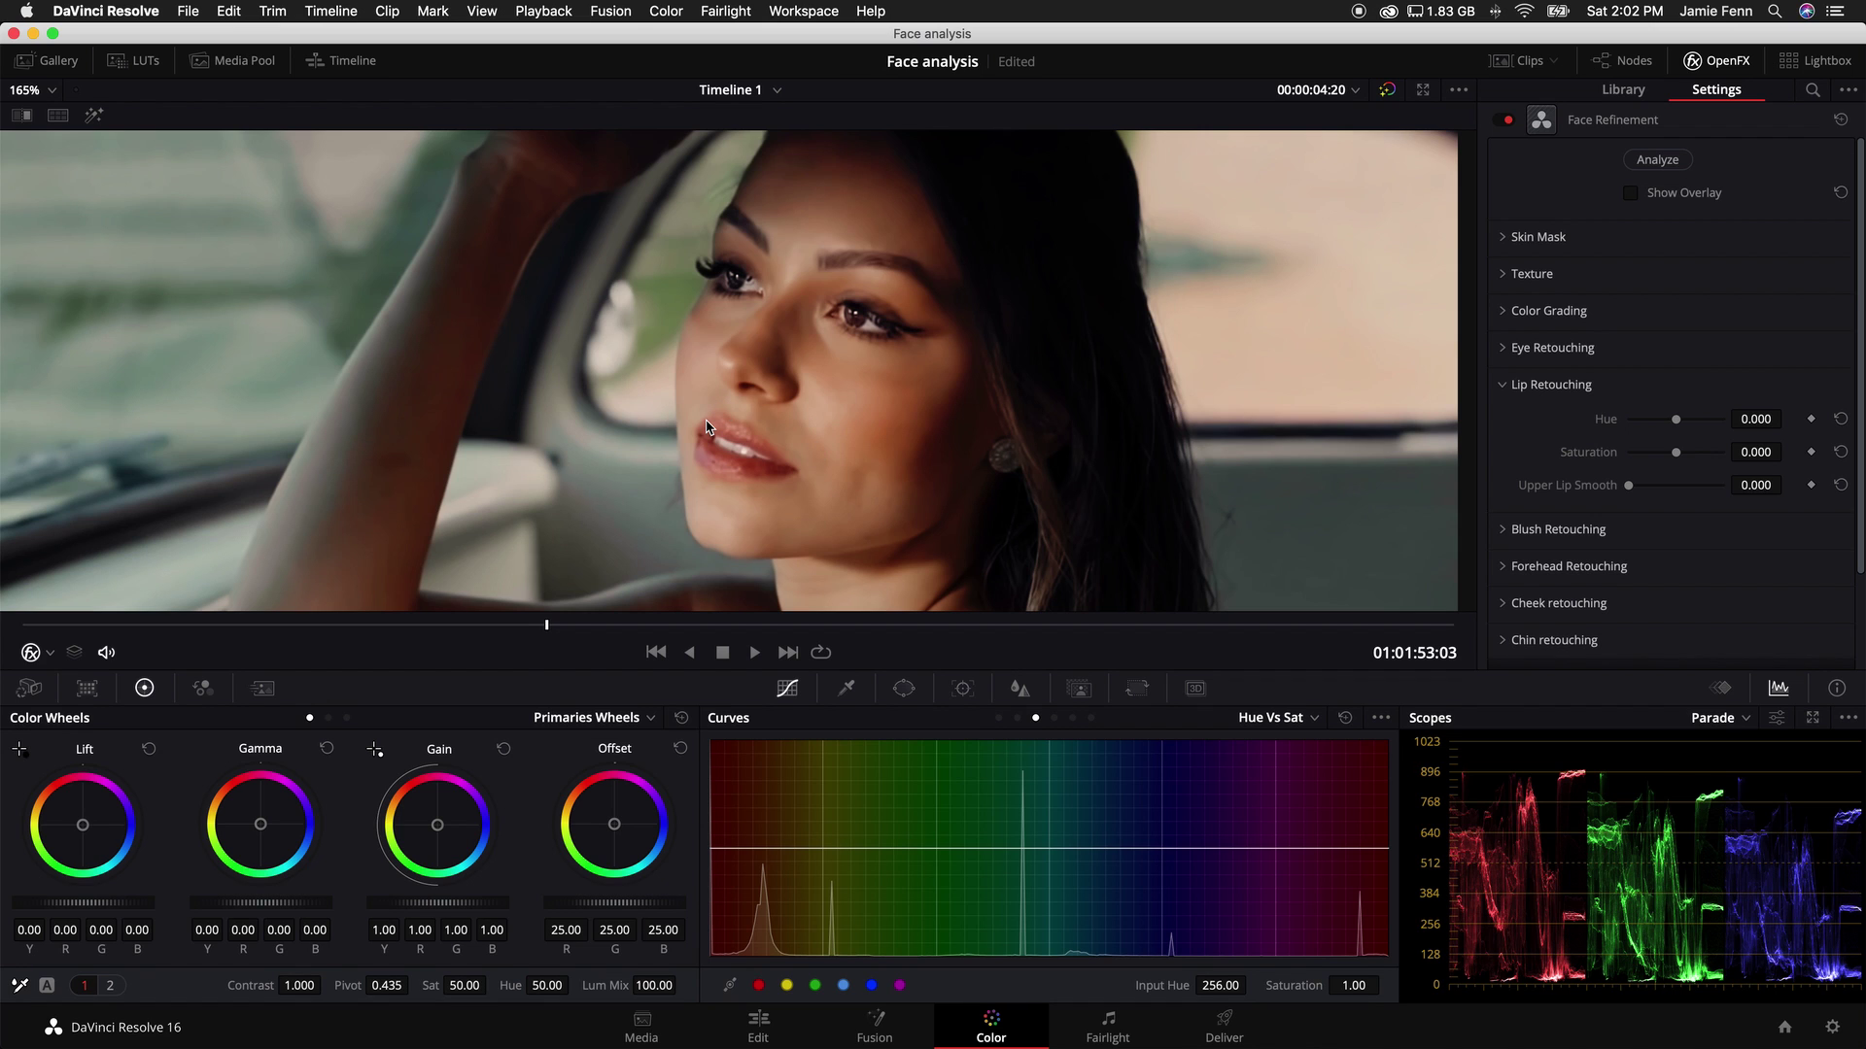
pyautogui.moveTo(1629, 488)
pyautogui.mouseDown()
pyautogui.moveTo(1799, 498)
pyautogui.moveTo(1258, 518)
pyautogui.moveTo(1863, 514)
pyautogui.moveTo(1368, 530)
pyautogui.moveTo(1799, 509)
pyautogui.moveTo(1618, 521)
pyautogui.moveTo(1744, 510)
pyautogui.moveTo(1656, 511)
pyautogui.mouseUp()
pyautogui.moveTo(1676, 455)
pyautogui.mouseDown()
pyautogui.moveTo(1796, 463)
pyautogui.moveTo(1687, 467)
pyautogui.mouseUp()
pyautogui.click(1841, 453)
pyautogui.moveTo(1675, 418)
pyautogui.mouseDown()
pyautogui.moveTo(1737, 425)
pyautogui.moveTo(1528, 428)
pyautogui.moveTo(1687, 433)
pyautogui.mouseUp()
pyautogui.click(1684, 454)
pyautogui.click(1840, 452)
pyautogui.click(1560, 424)
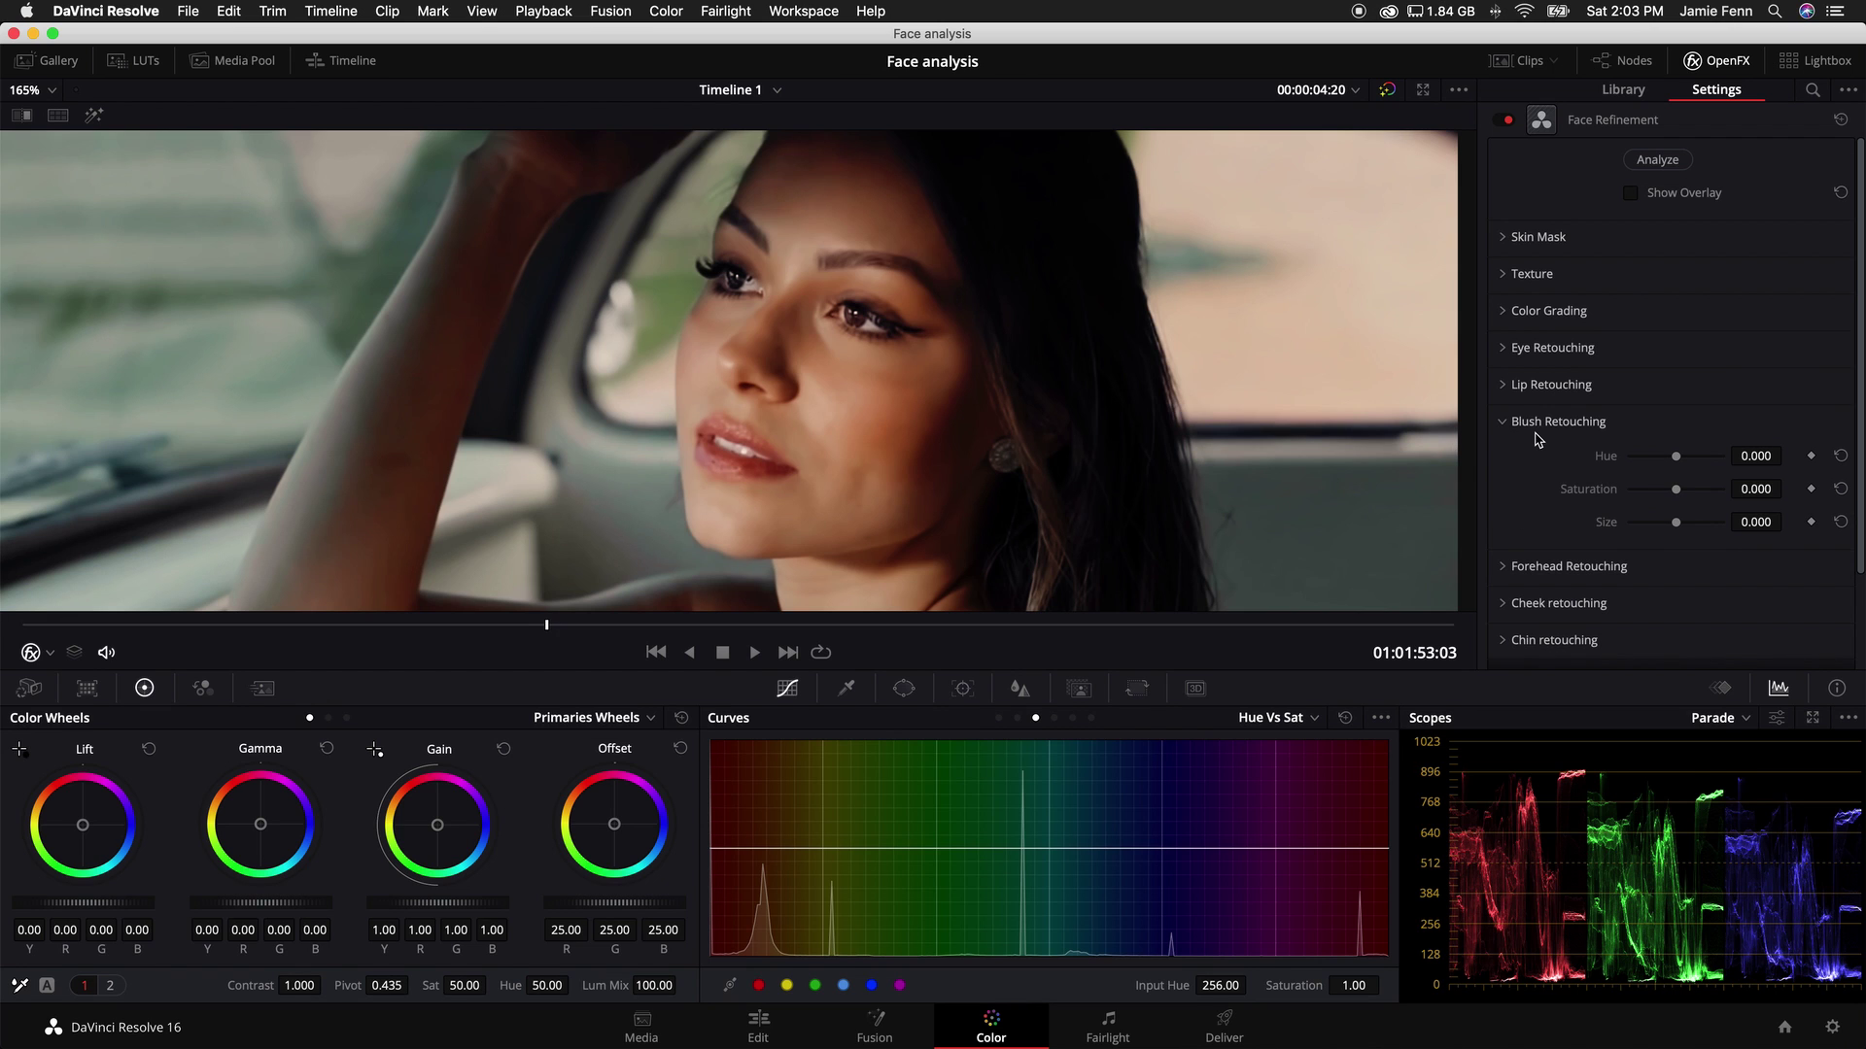
# Step: Try the blush Saturation at 1.000 and Hue at -0.102 with a short playback check, and reset both values
pyautogui.moveTo(1675, 489); pyautogui.dragTo(1749, 498)
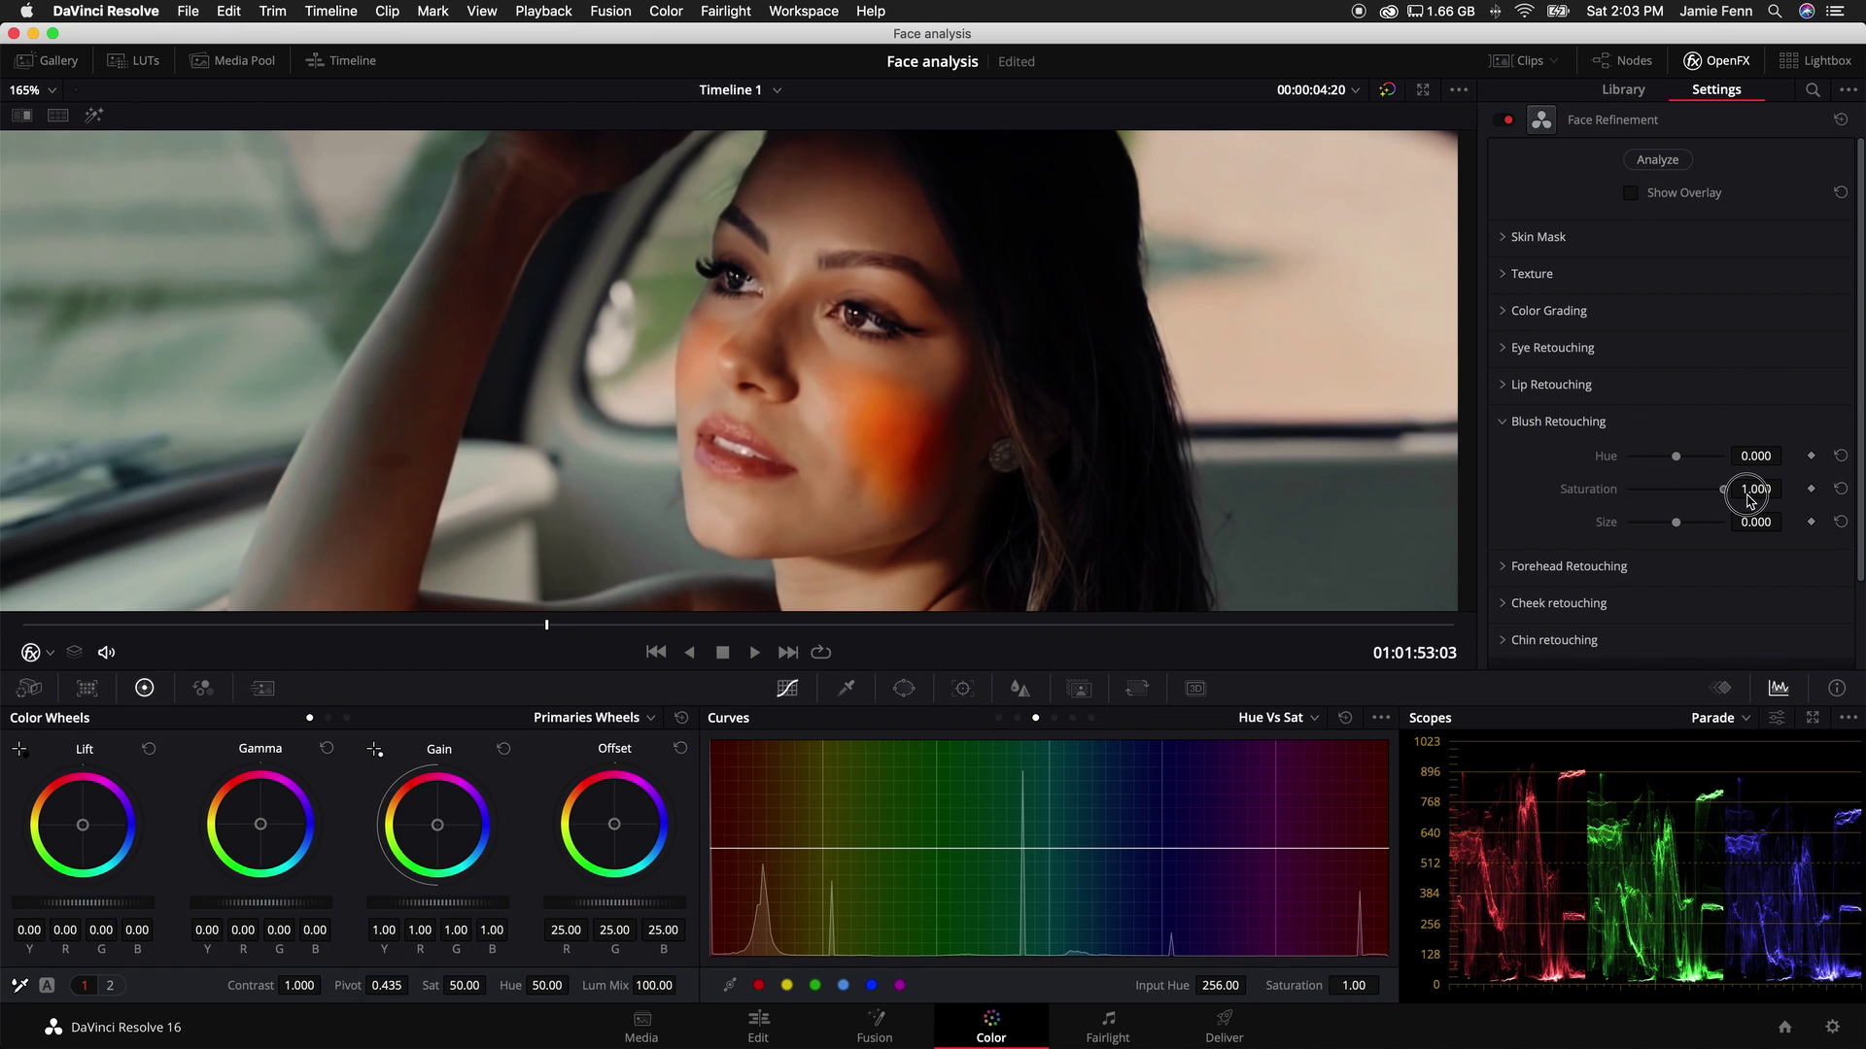
pyautogui.scroll(-3, 933, 449)
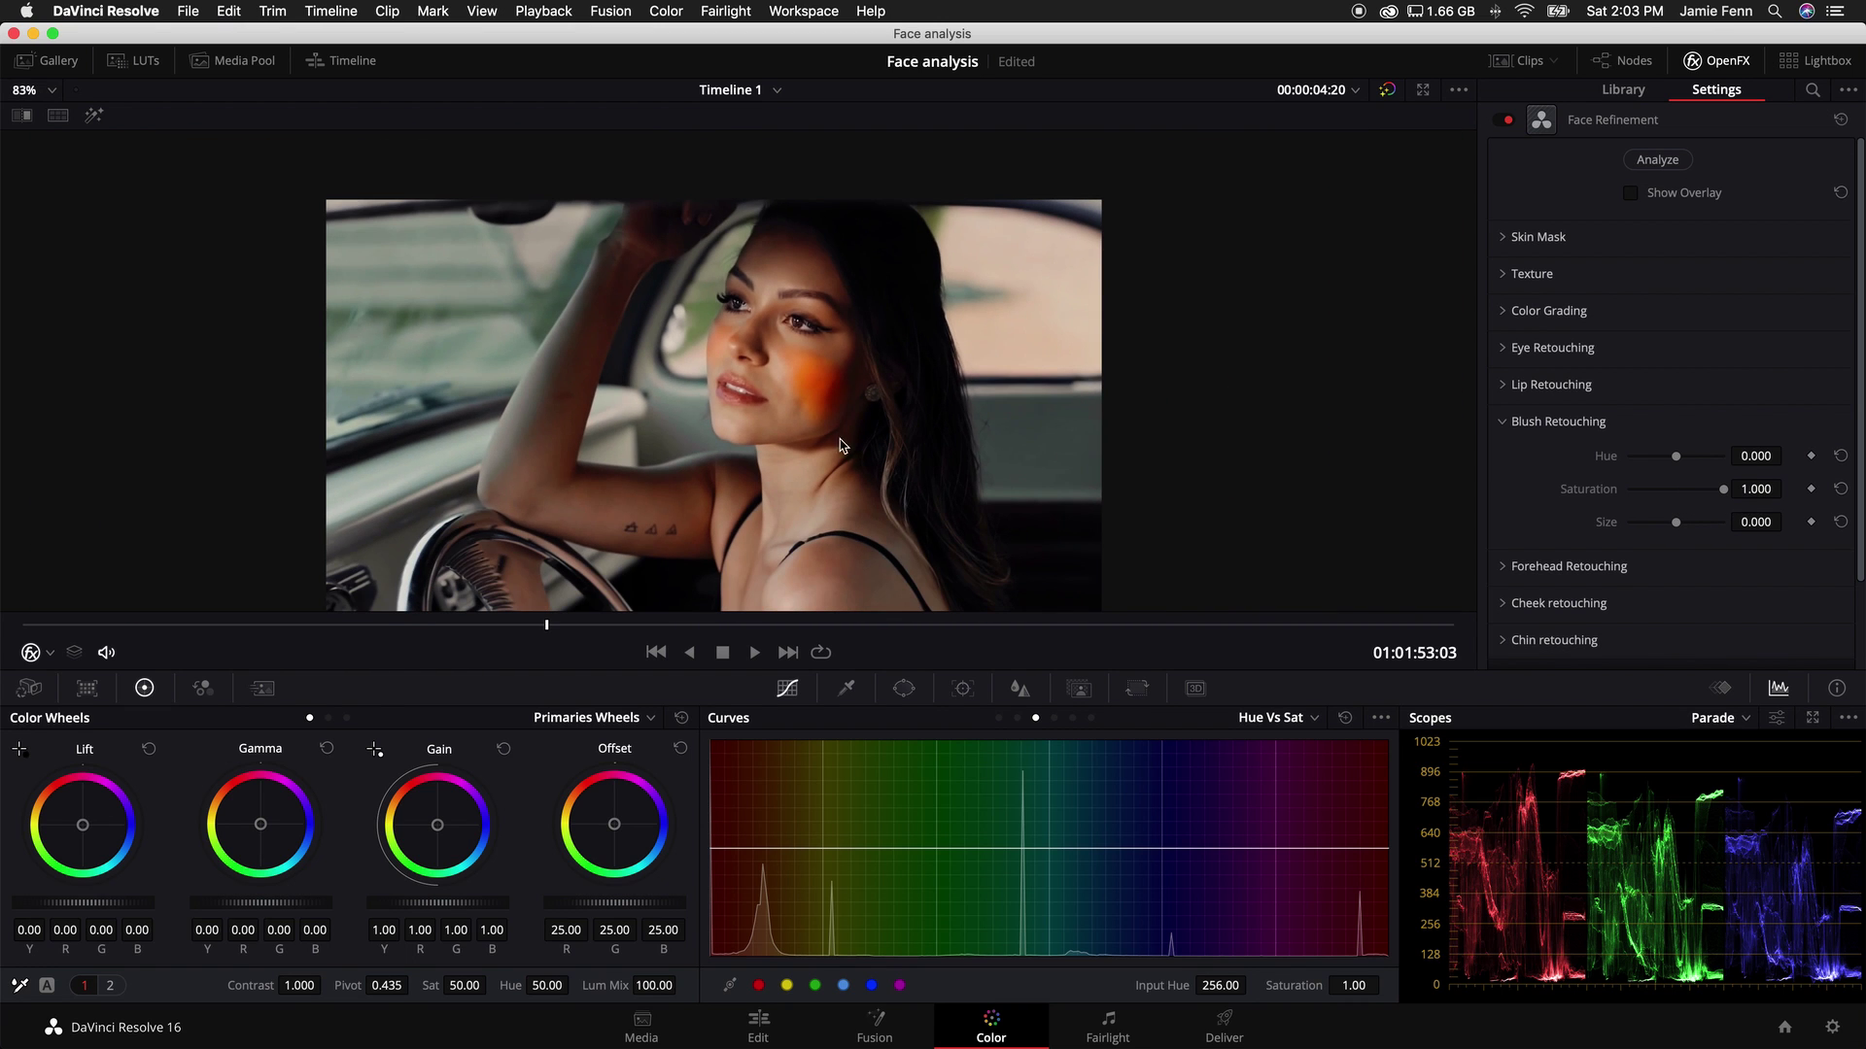
pyautogui.press('space')
pyautogui.press('space')
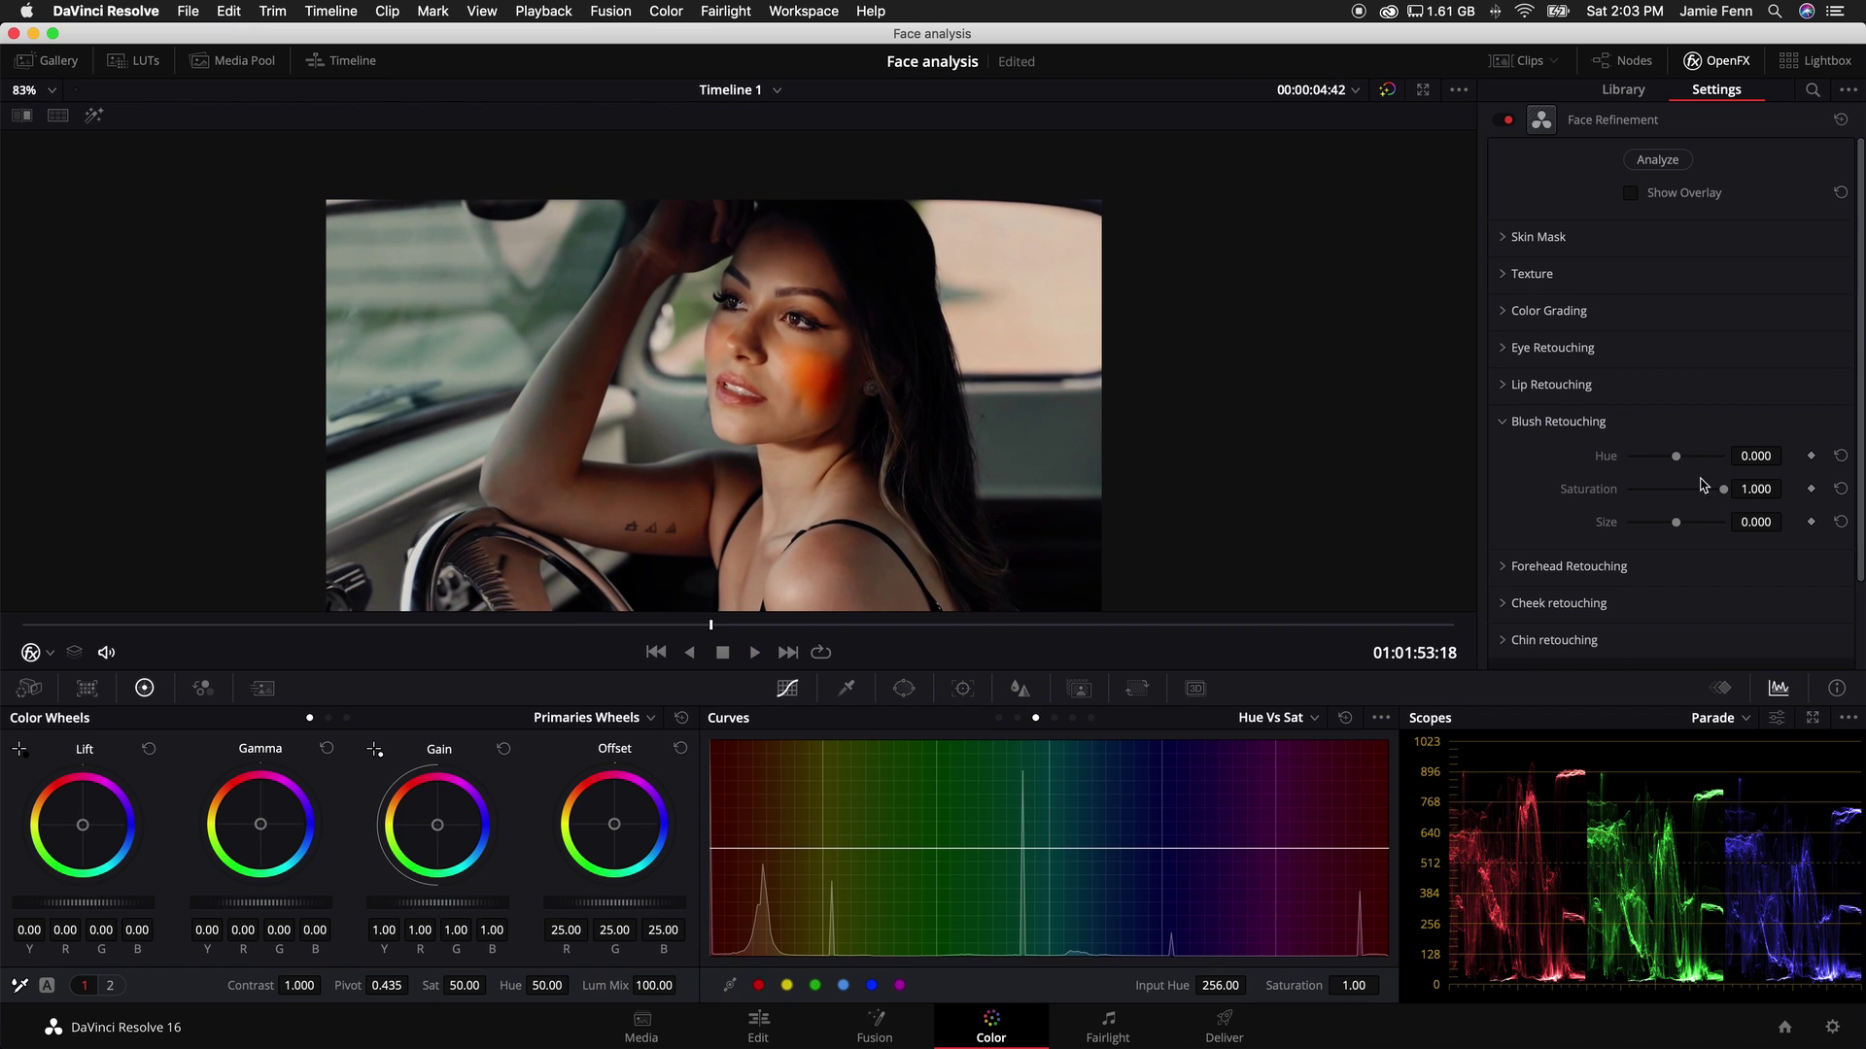
pyautogui.moveTo(1677, 463)
pyautogui.mouseDown()
pyautogui.moveTo(1723, 466)
pyautogui.moveTo(1595, 473)
pyautogui.moveTo(1726, 468)
pyautogui.mouseUp()
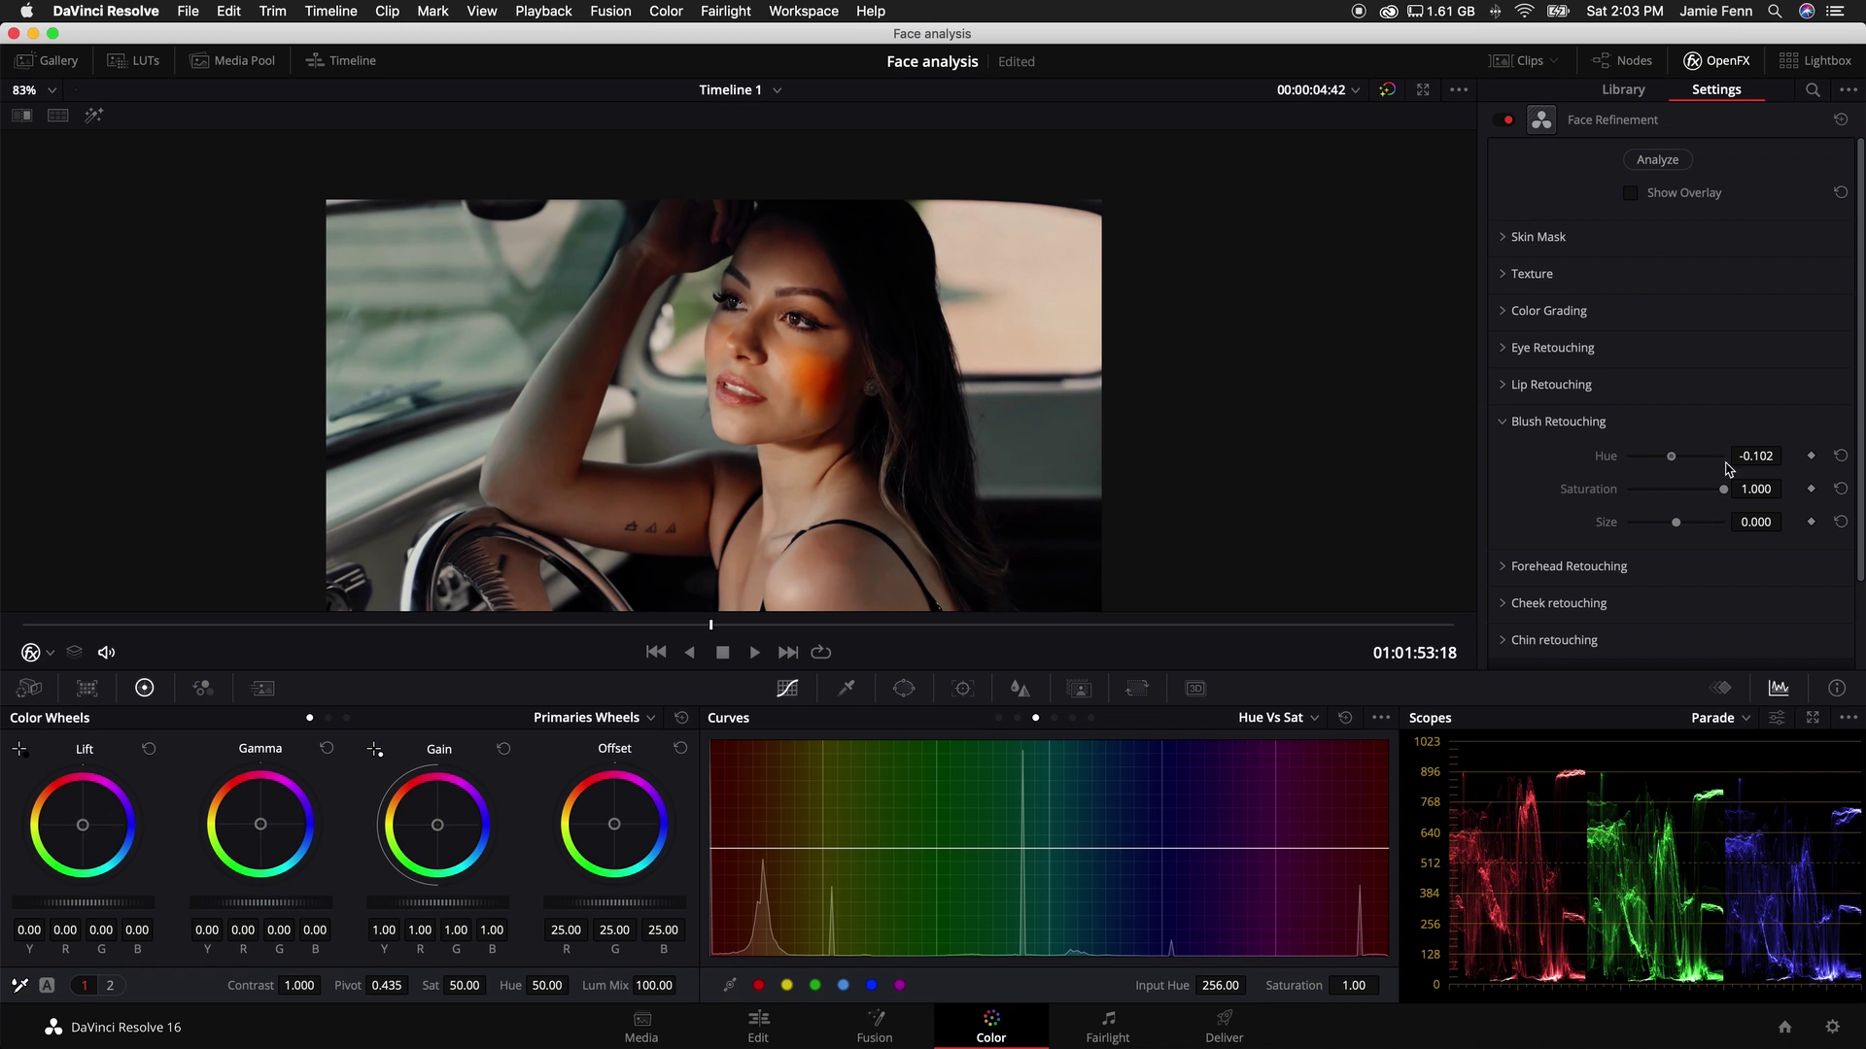
pyautogui.click(1842, 455)
pyautogui.click(1840, 488)
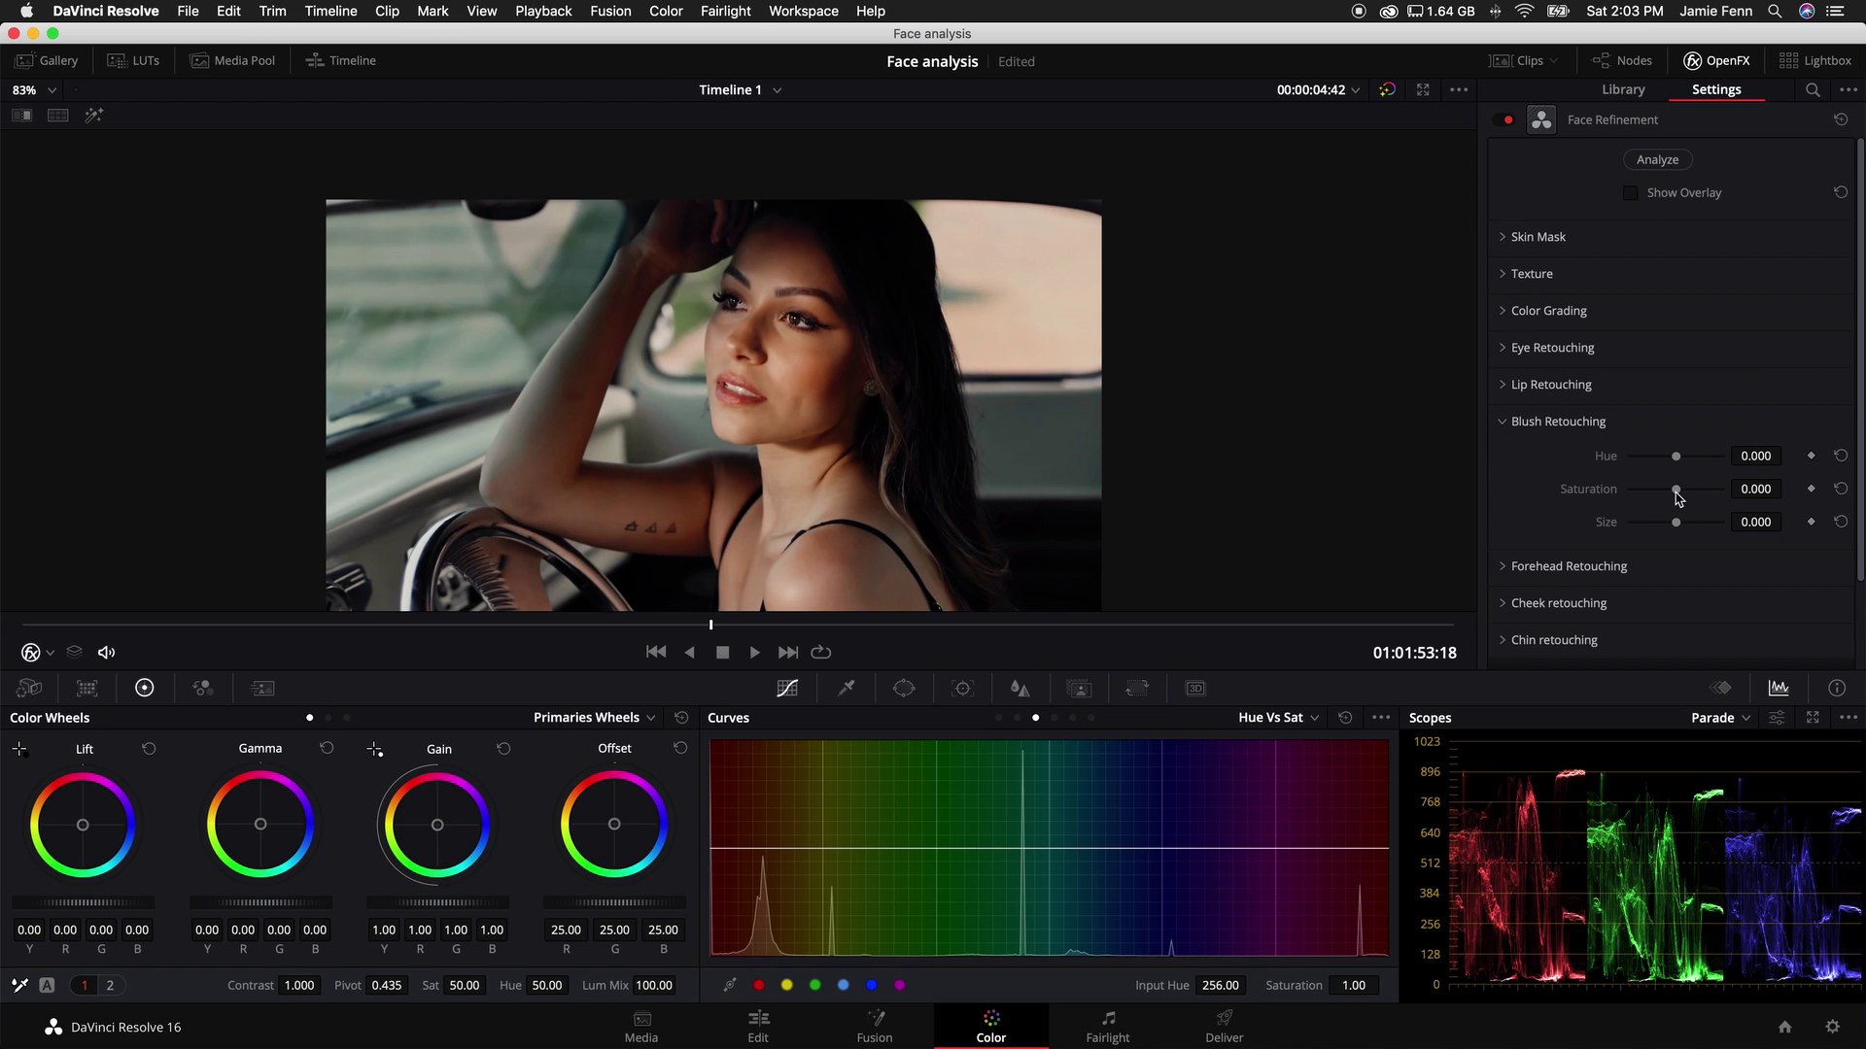
# Step: Try a blush Hue of 0.429 with Saturation at 1.000, and undo the Saturation change
pyautogui.moveTo(1759, 456)
pyautogui.mouseDown()
pyautogui.moveTo(1441, 473)
pyautogui.moveTo(1820, 457)
pyautogui.moveTo(1697, 475)
pyautogui.mouseUp()
pyautogui.moveTo(1676, 490); pyautogui.dragTo(1778, 488)
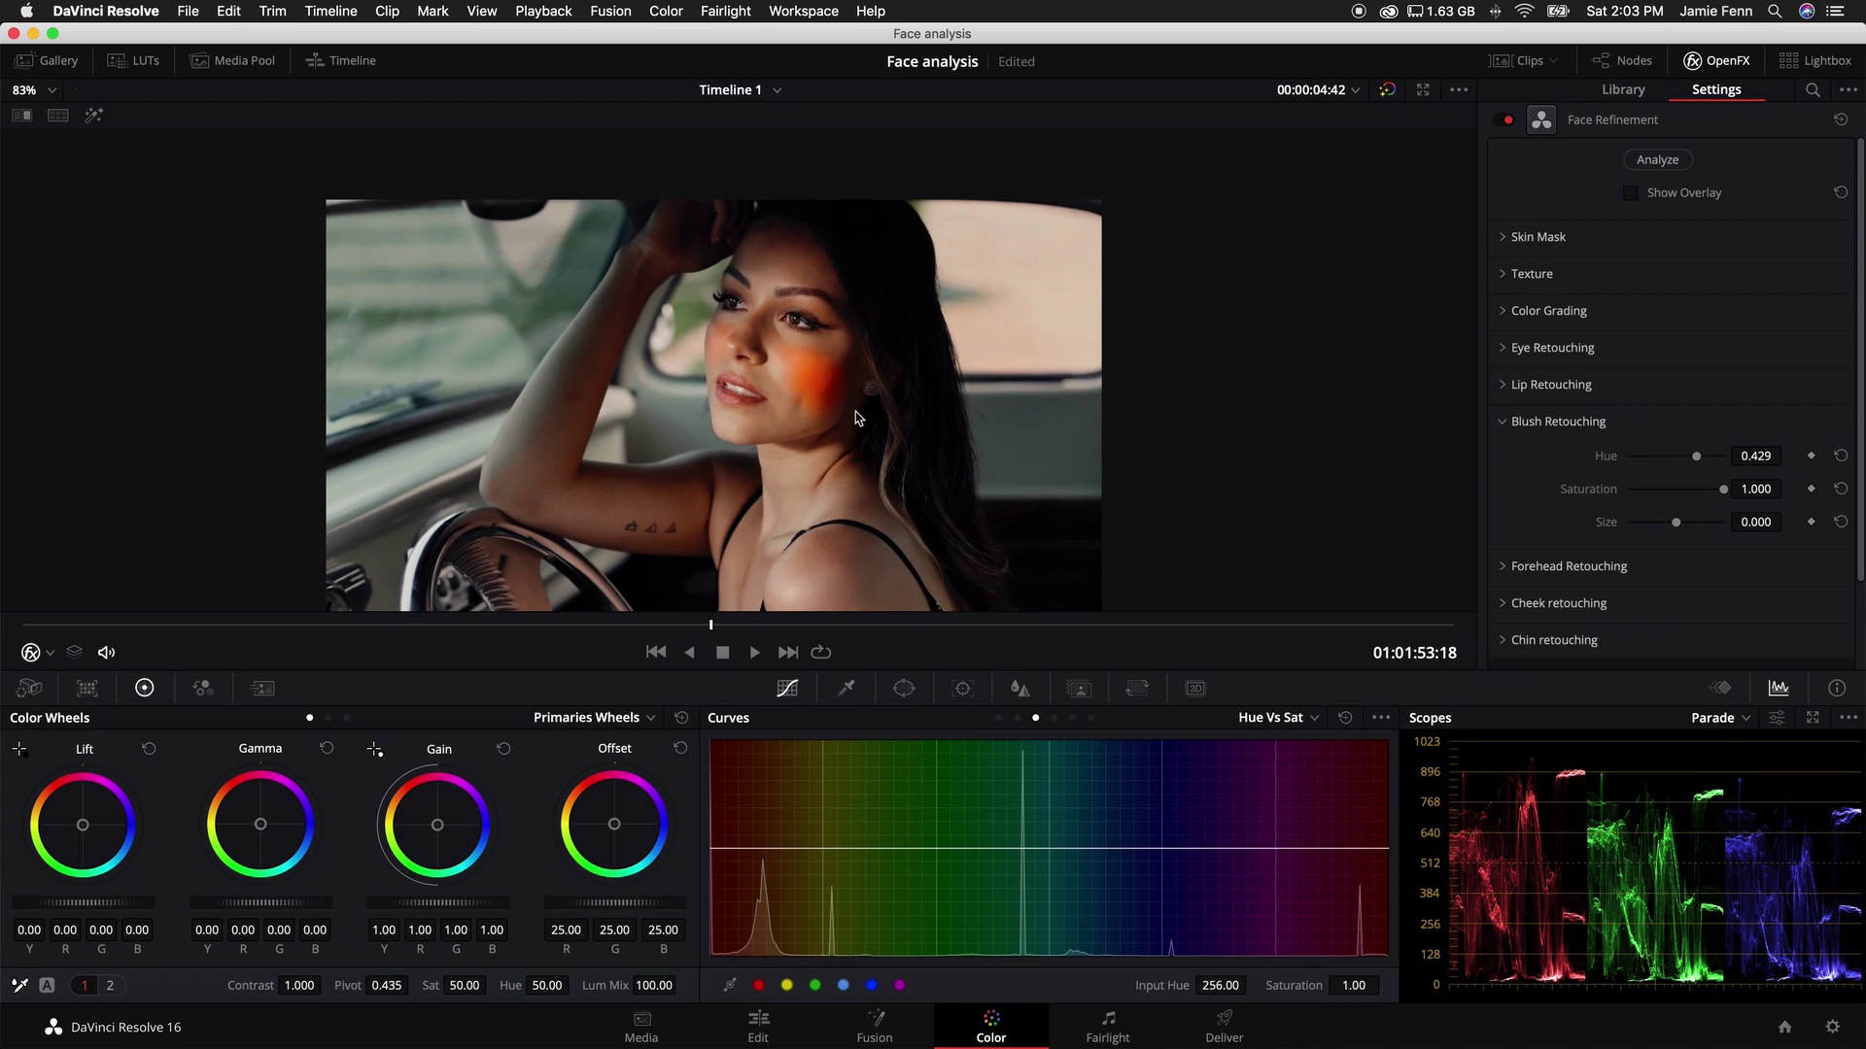
pyautogui.press('super+z')
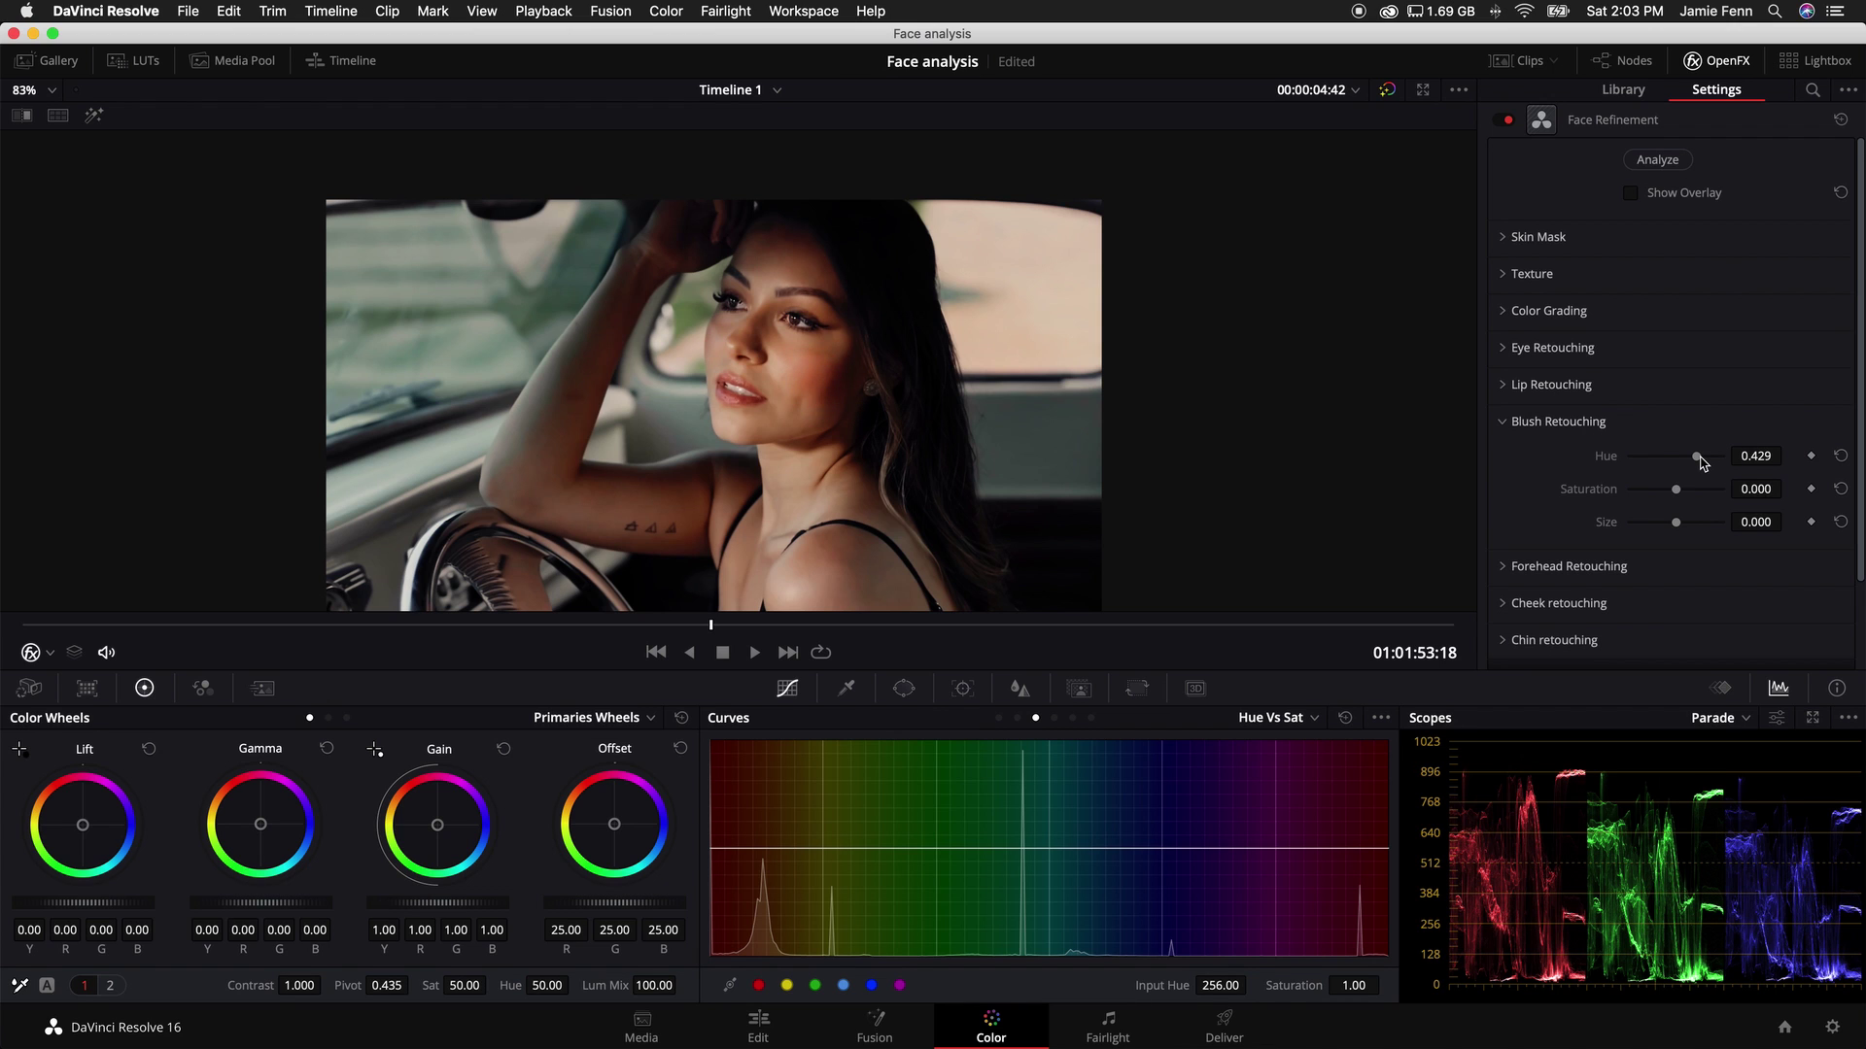
# Step: Set the blush Hue to 1.000, check the cheeks in the viewer, and try a lower blush Saturation
pyautogui.moveTo(1699, 463); pyautogui.dragTo(1737, 468)
pyautogui.scroll(-3, 790, 390)
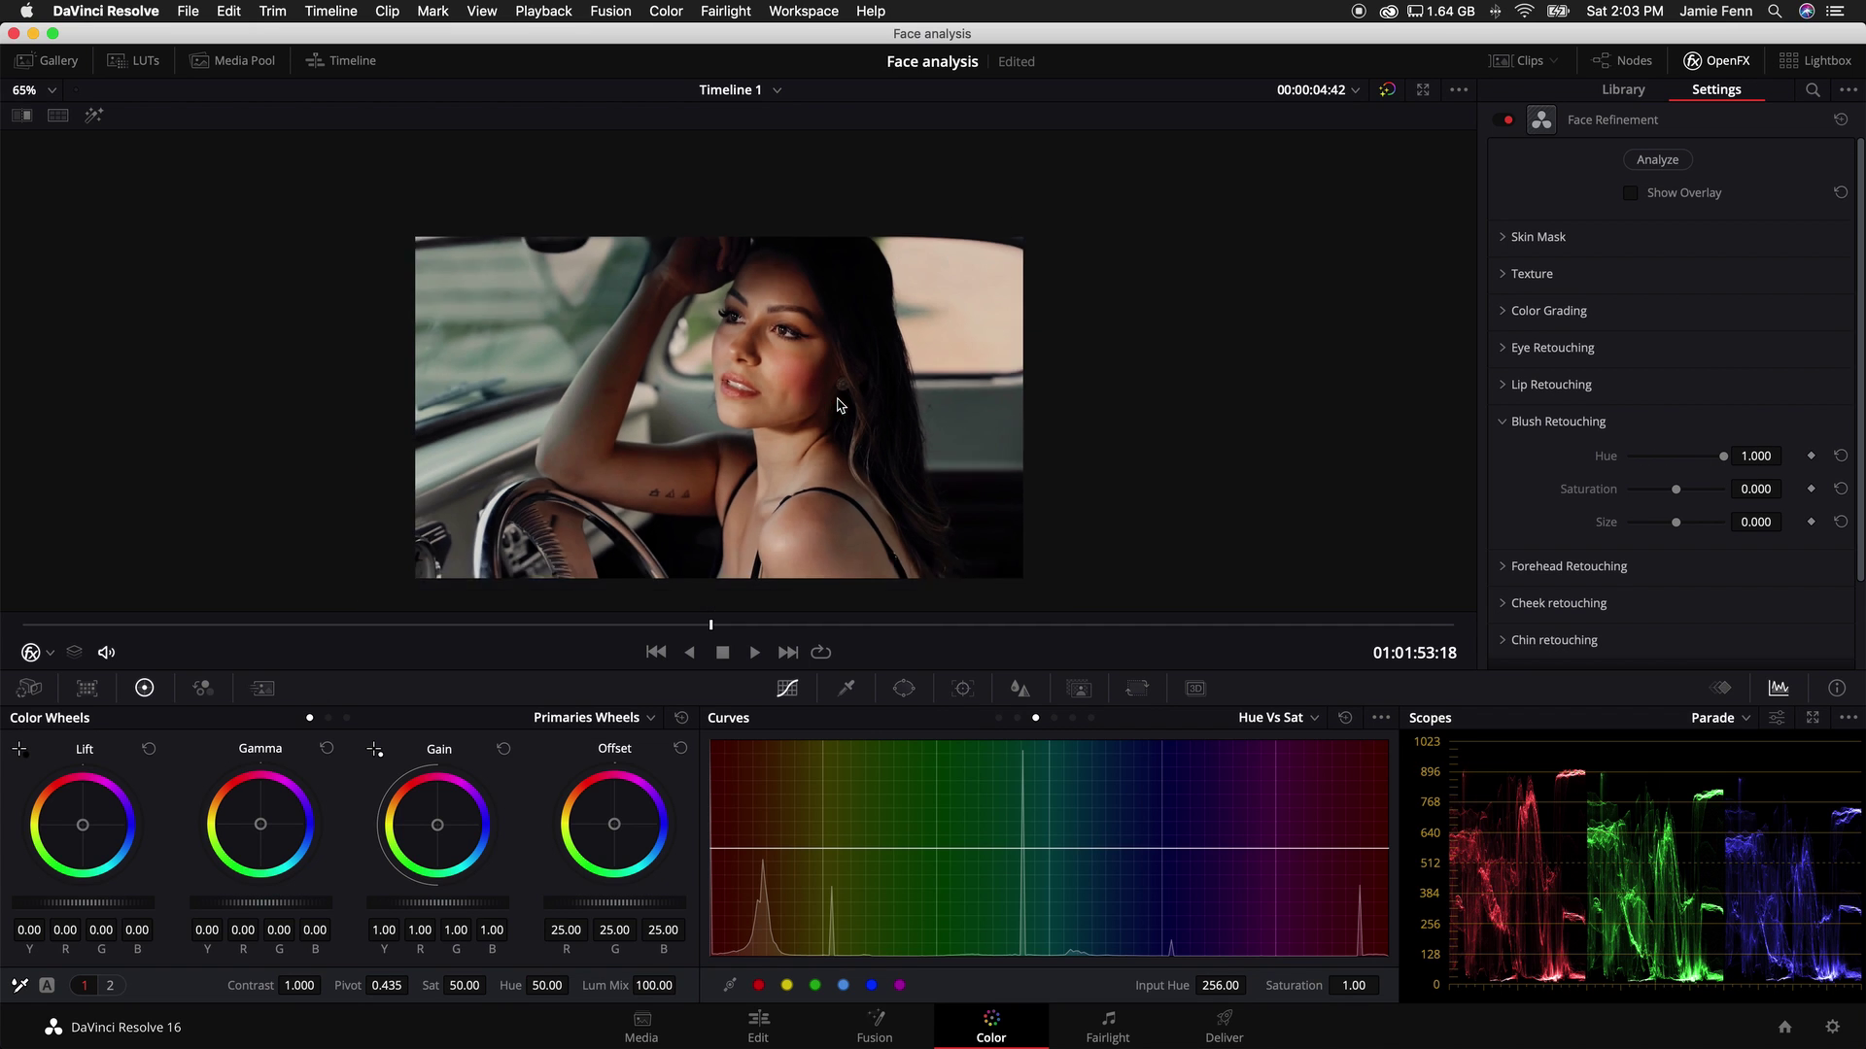
pyautogui.scroll(2, 778, 408)
pyautogui.moveTo(1677, 489); pyautogui.dragTo(1566, 503)
# Step: Expand Forehead Retouching in place of Blush Retouching, try a higher forehead Saturation, and undo it
pyautogui.click(1557, 421)
pyautogui.click(1569, 458)
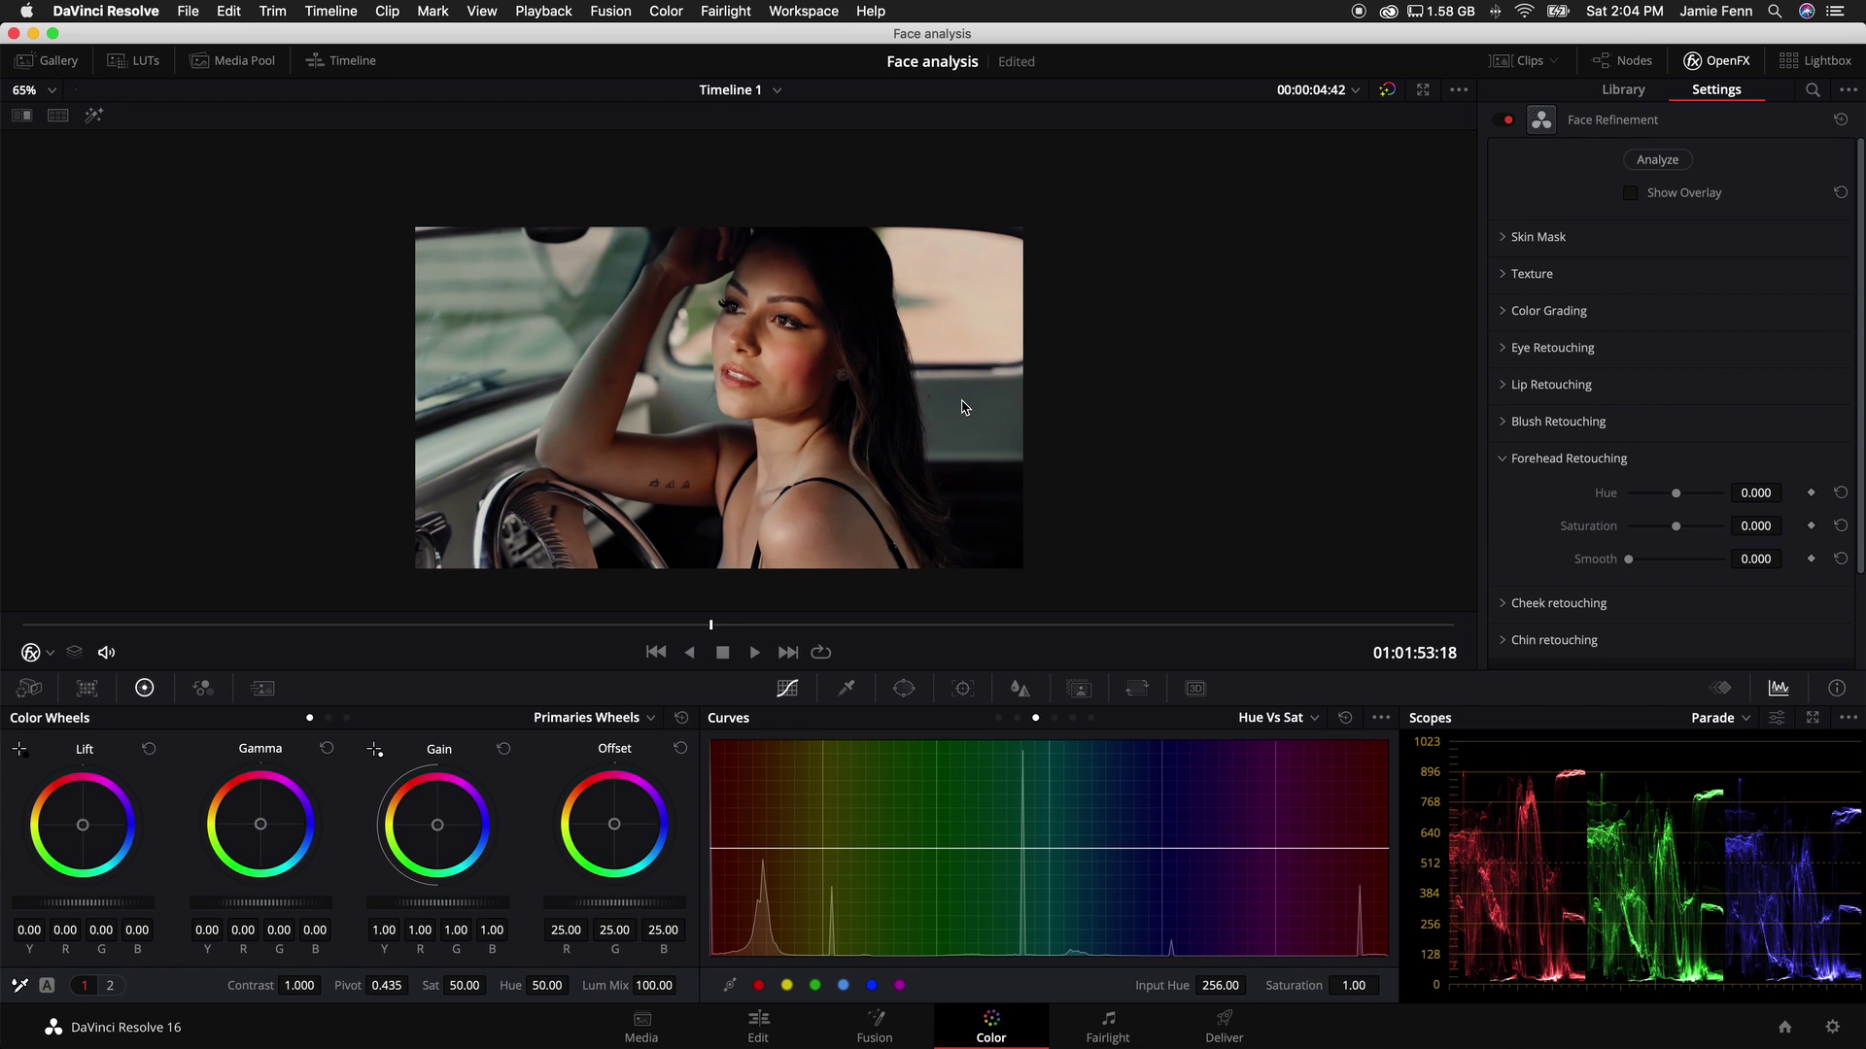
pyautogui.scroll(3, 780, 331)
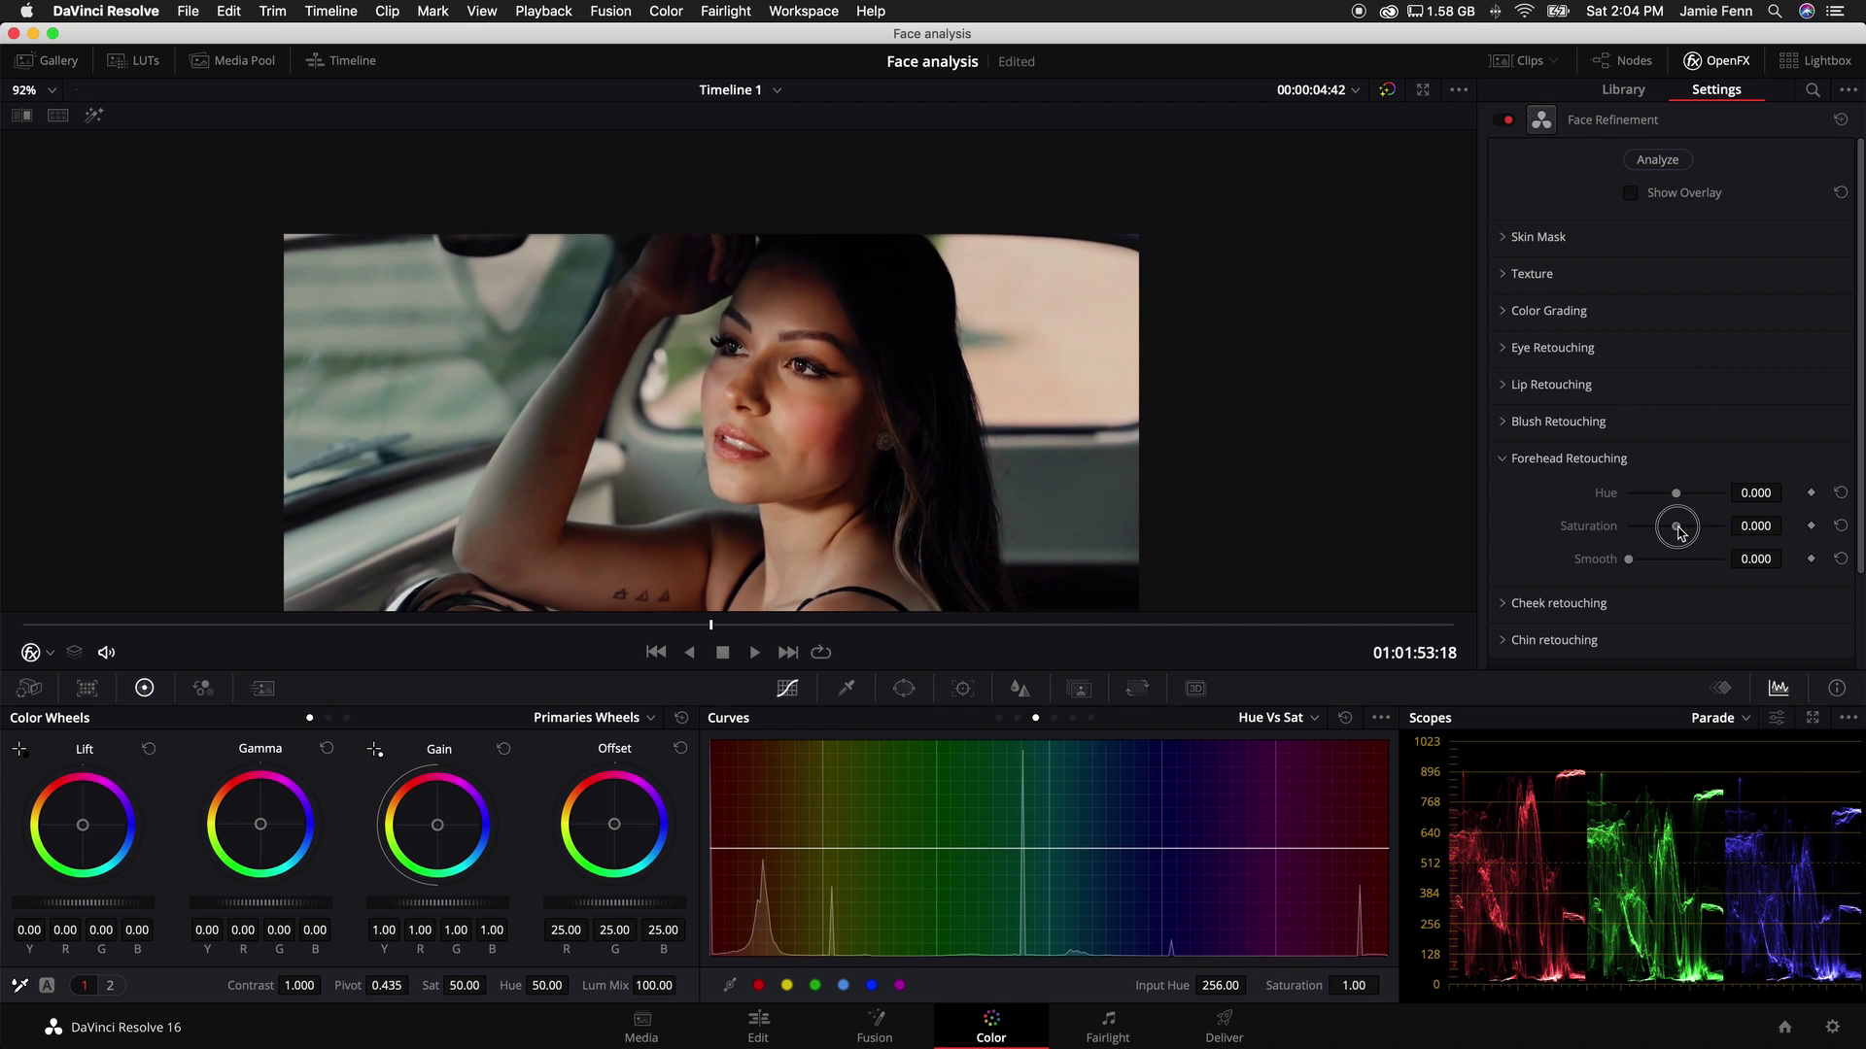
pyautogui.moveTo(1677, 526); pyautogui.dragTo(1724, 526)
pyautogui.press('super+z')
# Step: Try a high forehead Smooth value on the enlarged face, and set Smooth to 0.184
pyautogui.scroll(2, 1008, 371)
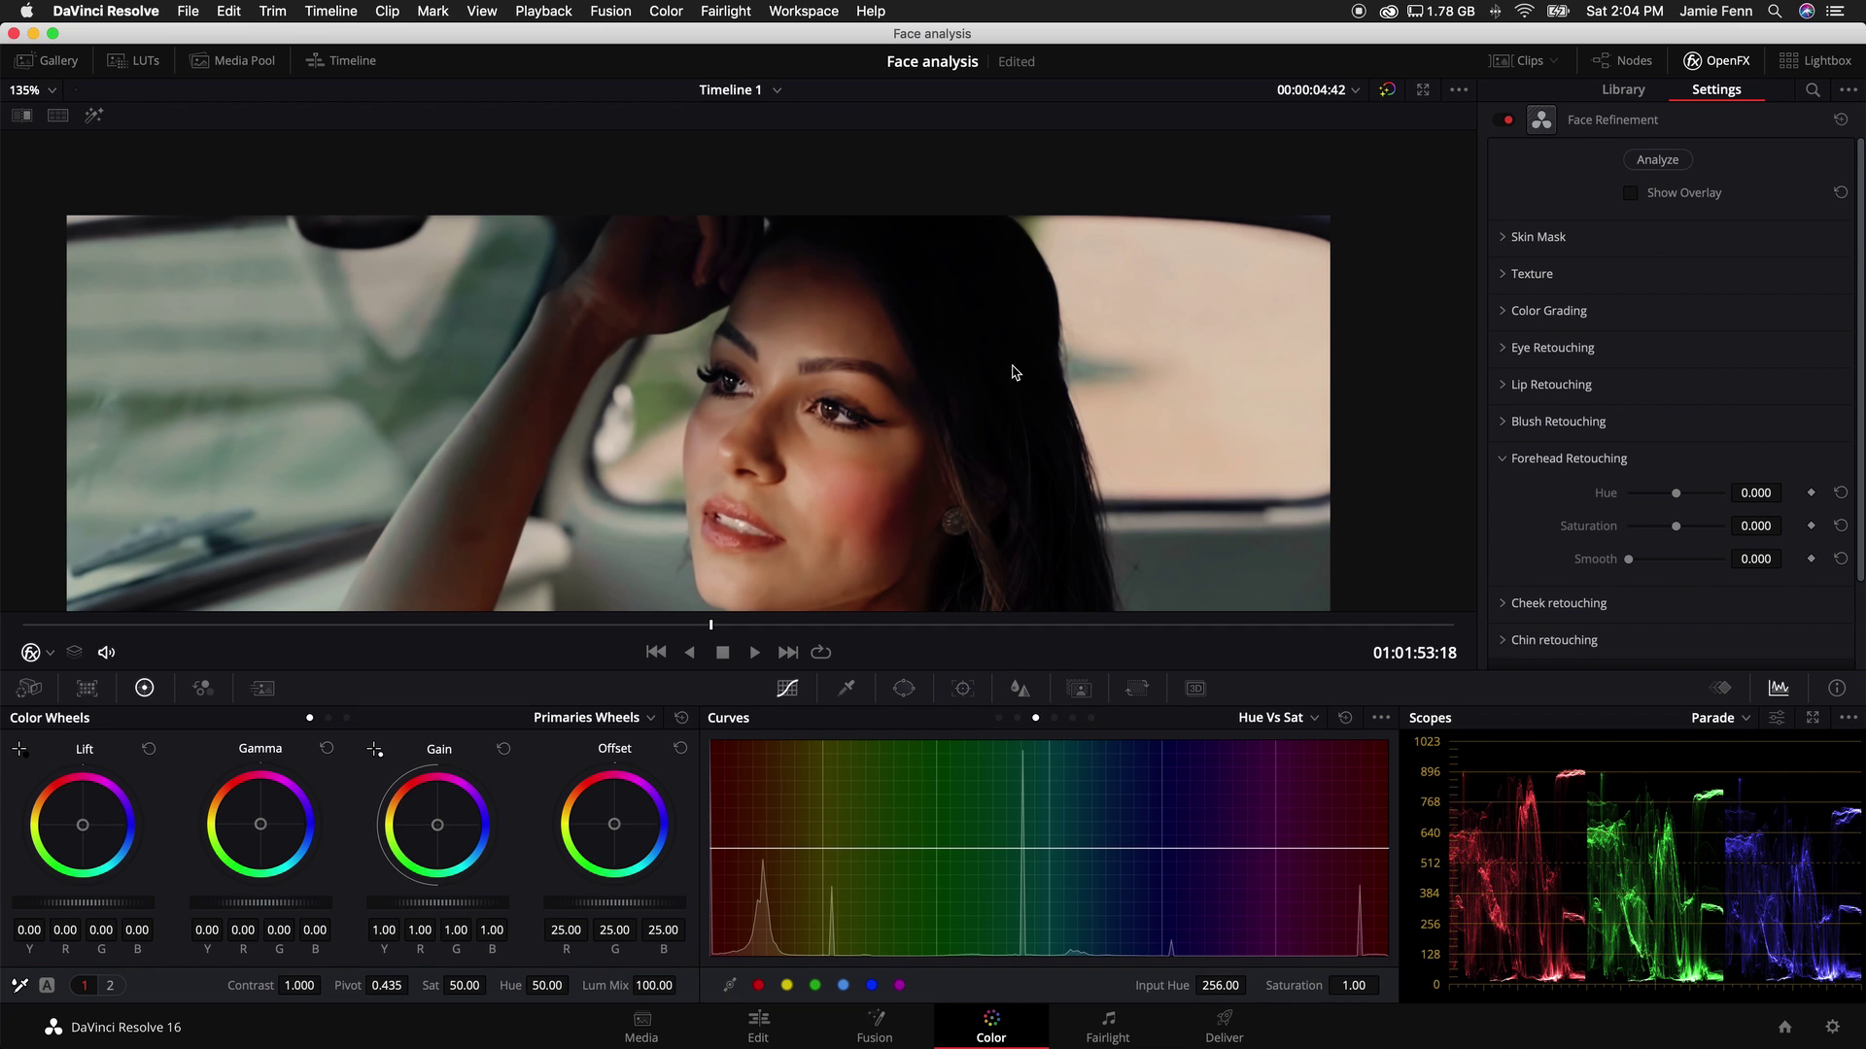
pyautogui.moveTo(1628, 561); pyautogui.dragTo(1856, 565)
pyautogui.moveTo(1716, 560); pyautogui.dragTo(1648, 570)
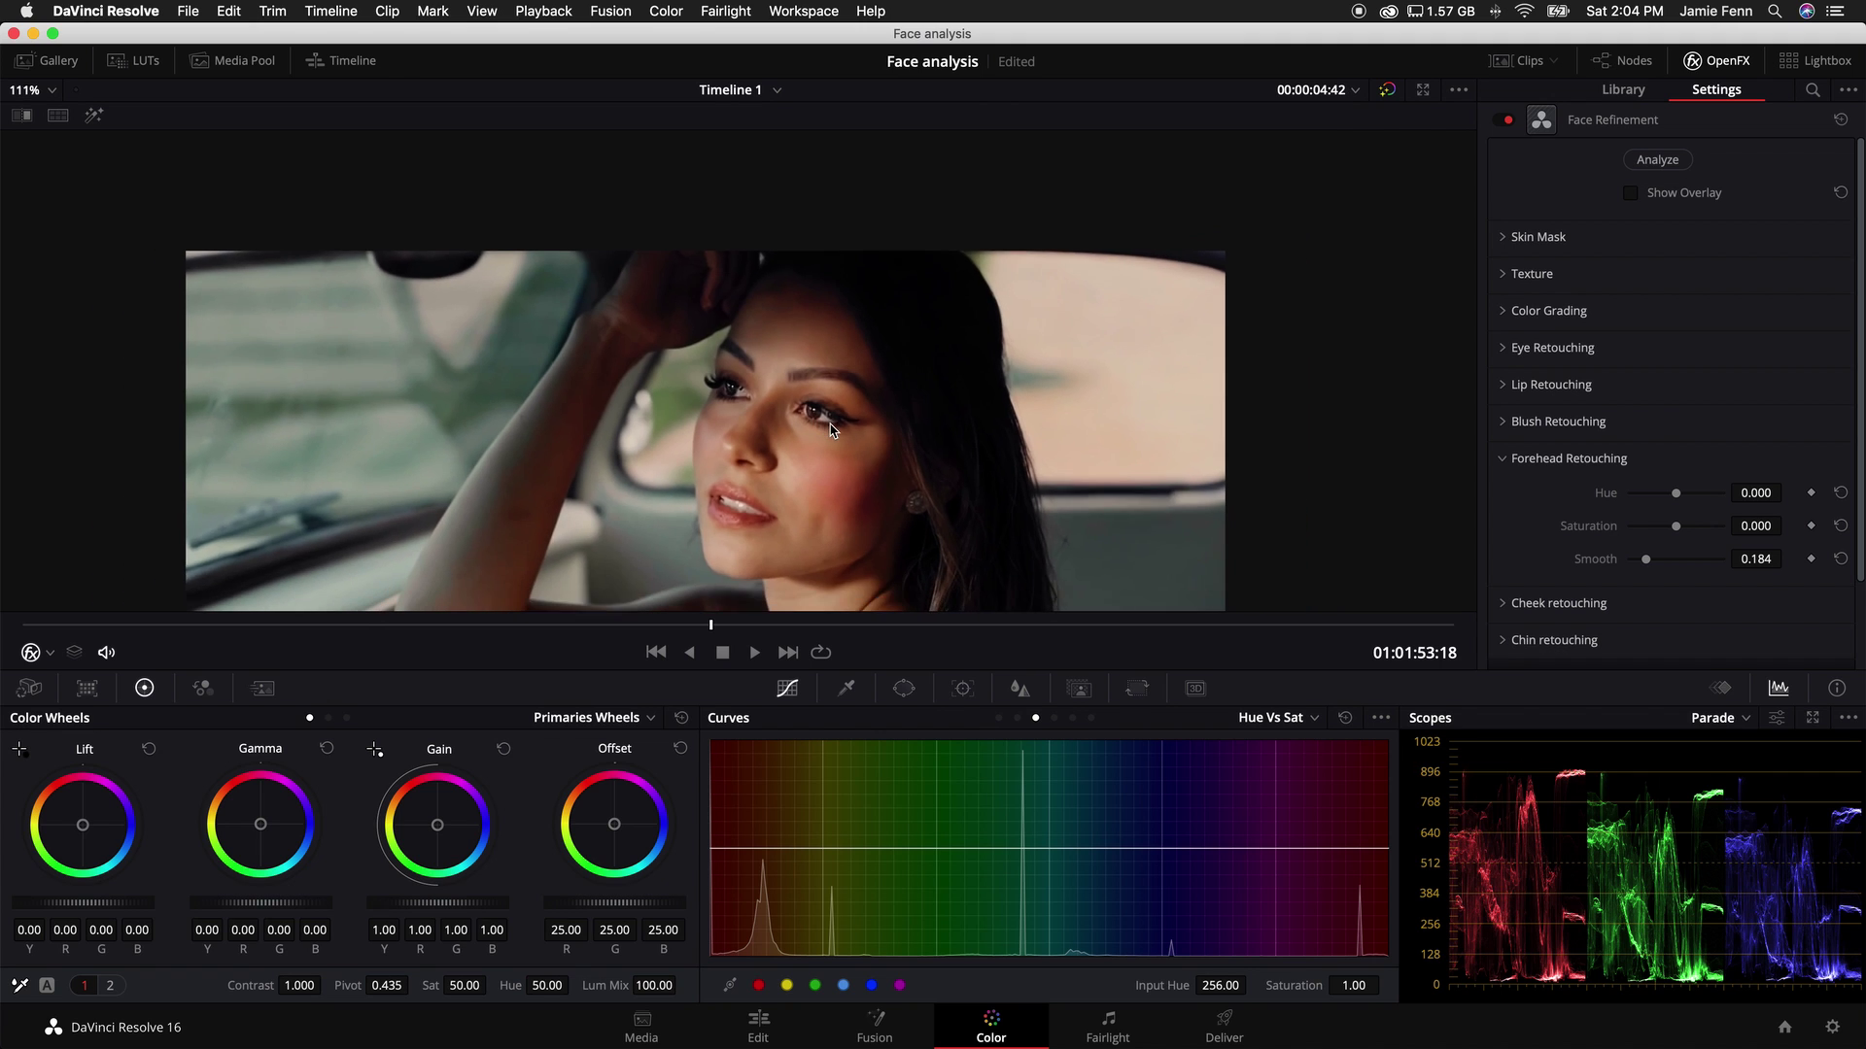
pyautogui.scroll(-2, 823, 449)
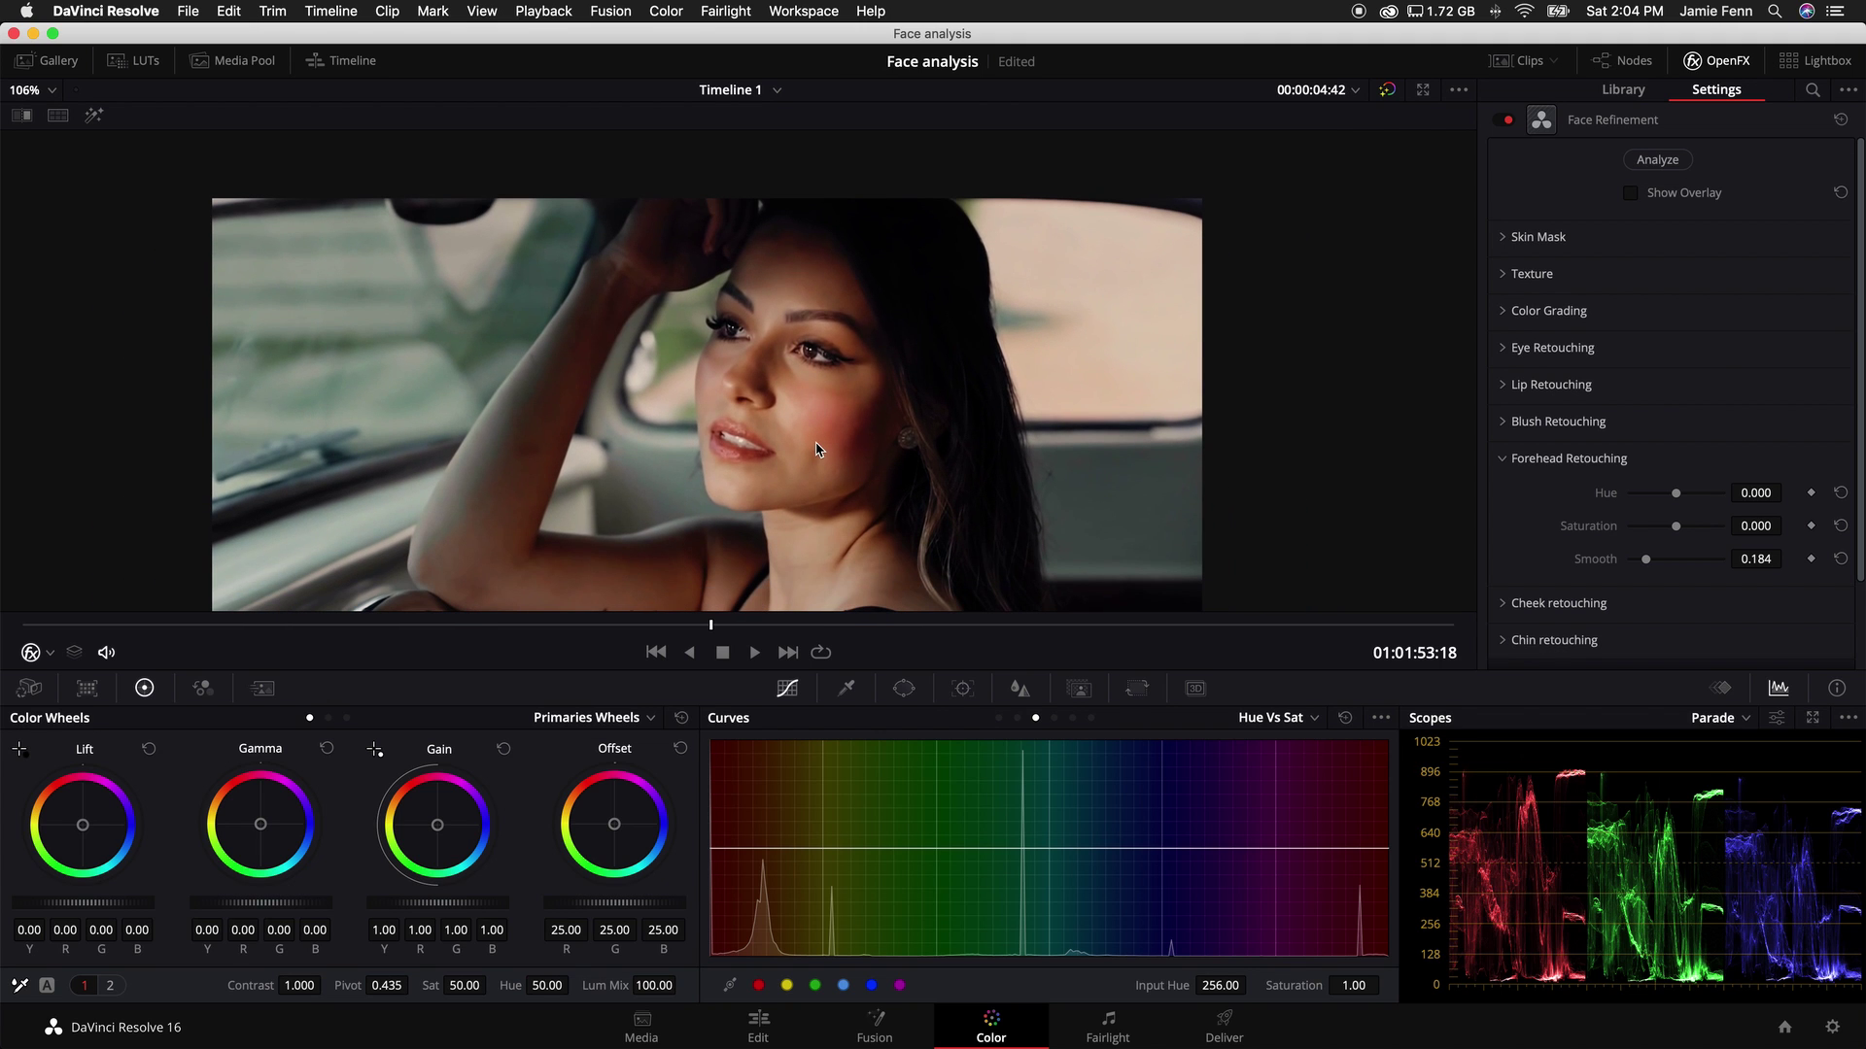
# Step: Expand Cheek retouching in place of Forehead Retouching, try different cheek Saturation values, and reset the Saturation
pyautogui.click(1520, 461)
pyautogui.click(1574, 496)
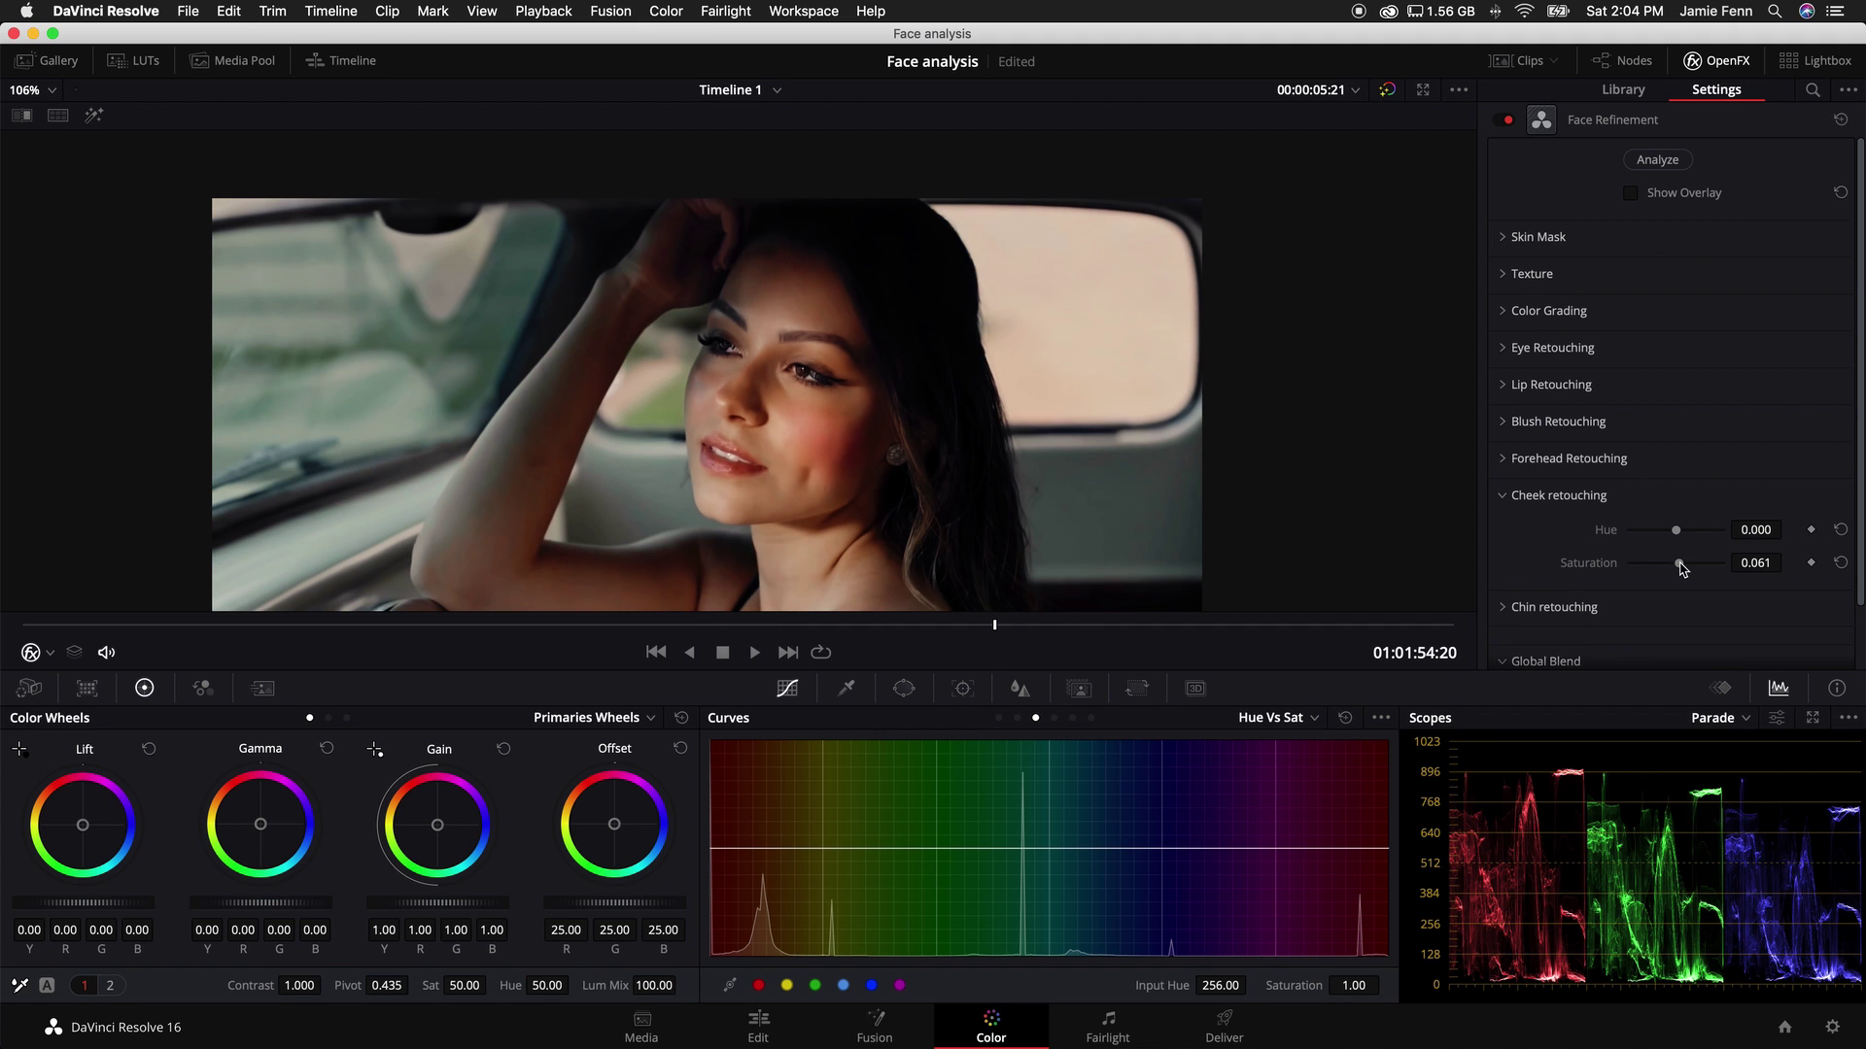
pyautogui.moveTo(1682, 569)
pyautogui.mouseDown()
pyautogui.moveTo(1701, 571)
pyautogui.moveTo(1643, 572)
pyautogui.mouseUp()
pyautogui.click(1840, 563)
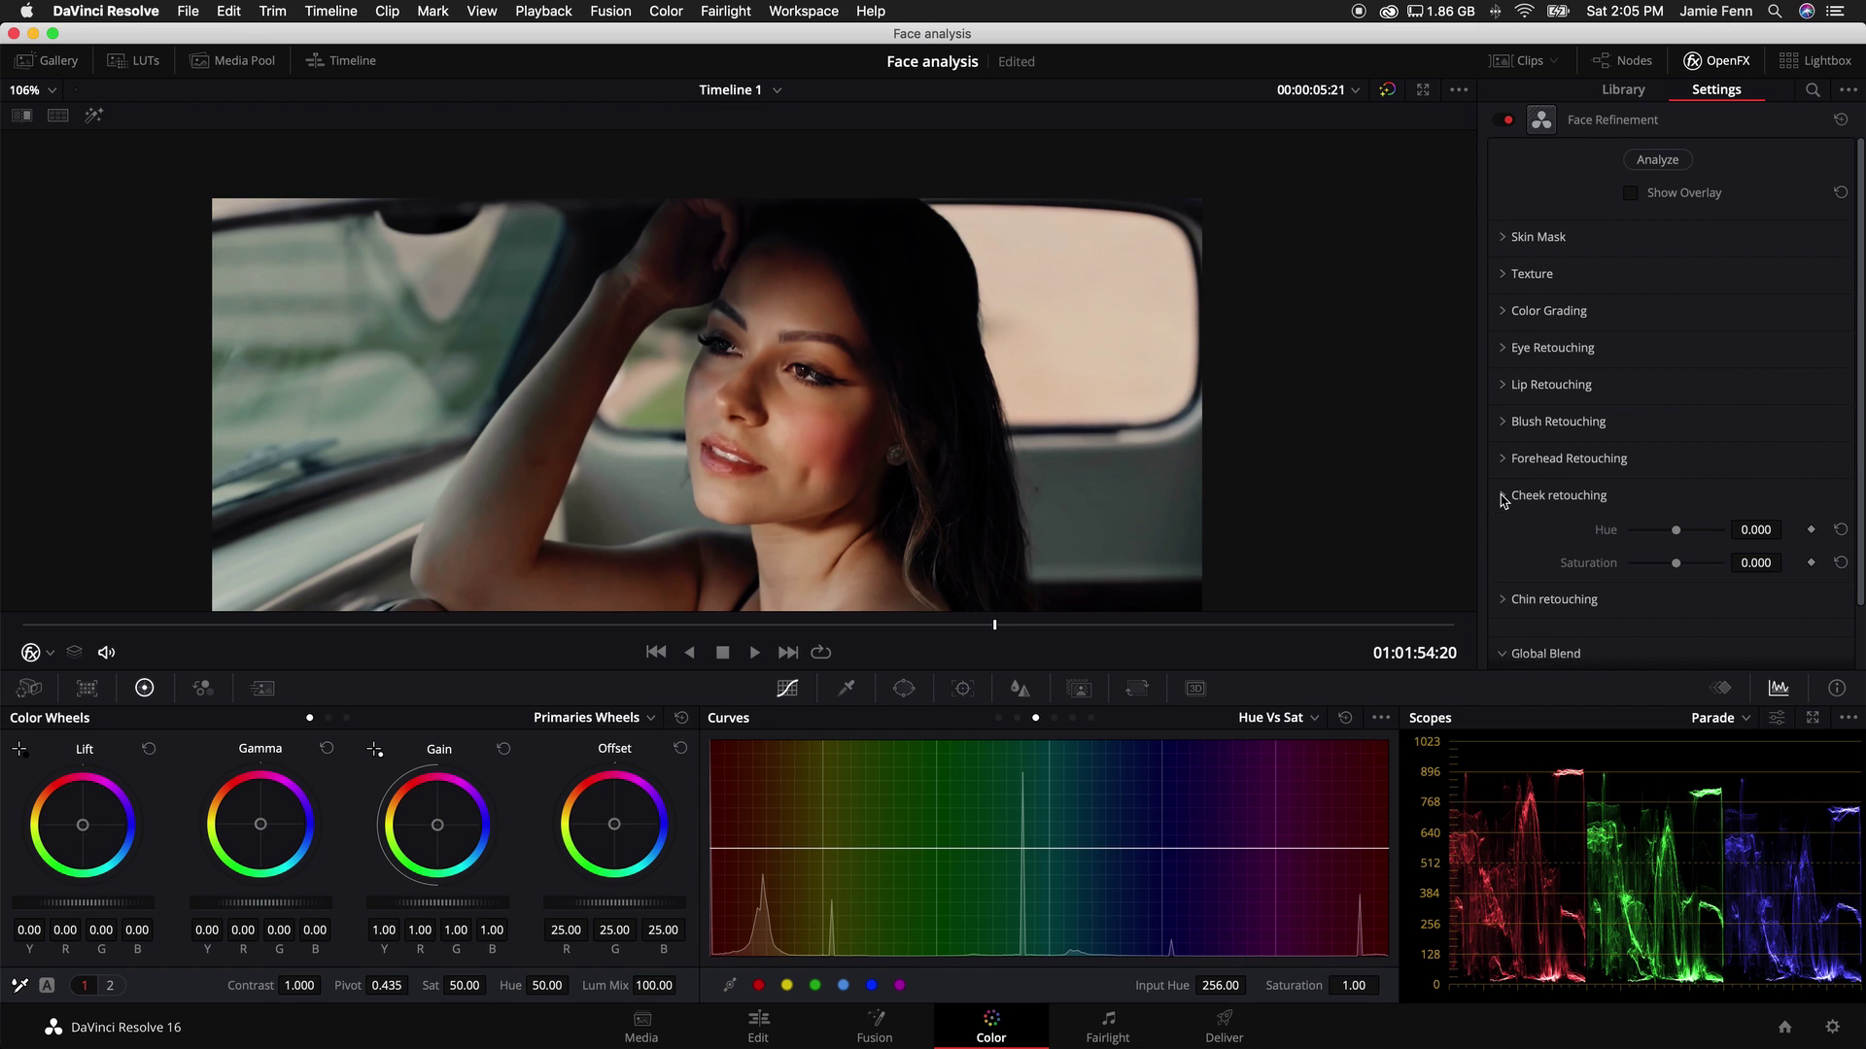
# Step: Expand Chin retouching in place of Cheek retouching, try the chin Saturation at 0.408, and undo it
pyautogui.click(1503, 501)
pyautogui.click(1503, 533)
pyautogui.scroll(-2, 1590, 504)
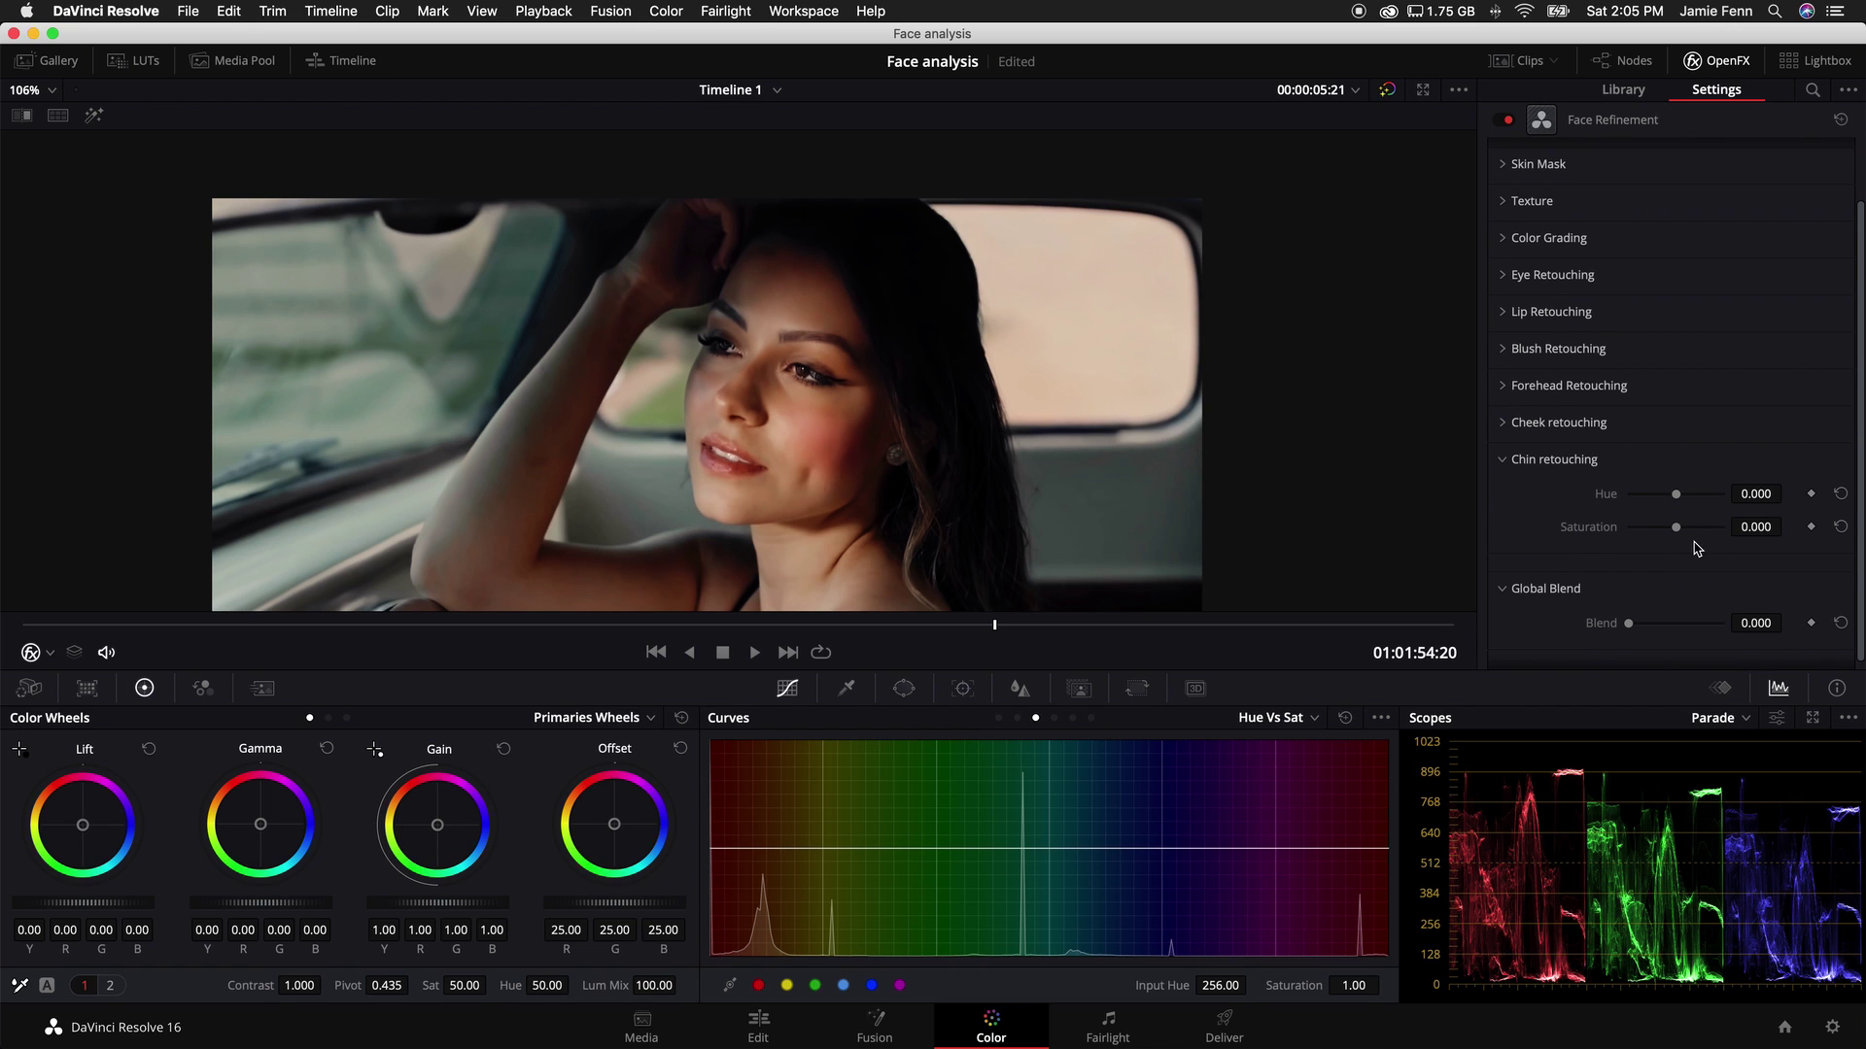
pyautogui.moveTo(1682, 532); pyautogui.dragTo(1799, 524)
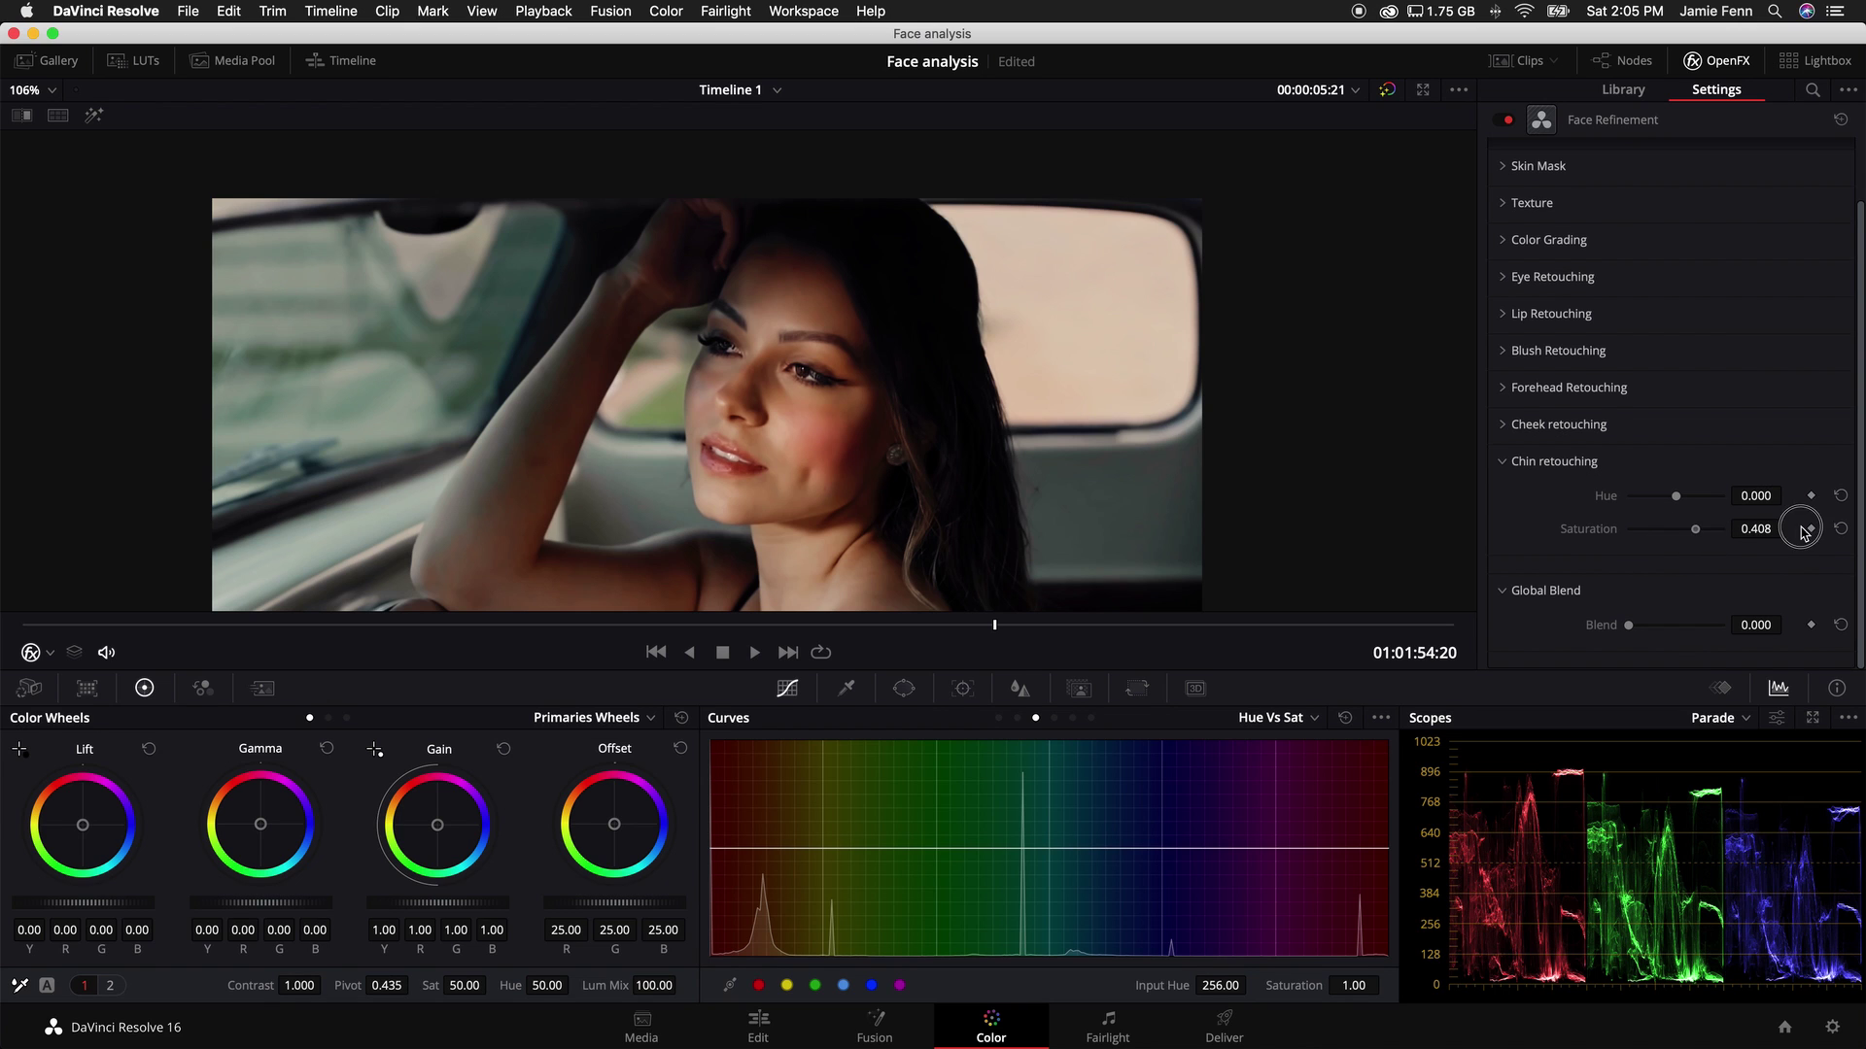
pyautogui.press('super+z')
# Step: Try the chin Saturation at 1.000, play the clip from an earlier frame to check the chin, and reset the Saturation
pyautogui.moveTo(1682, 531); pyautogui.dragTo(1844, 529)
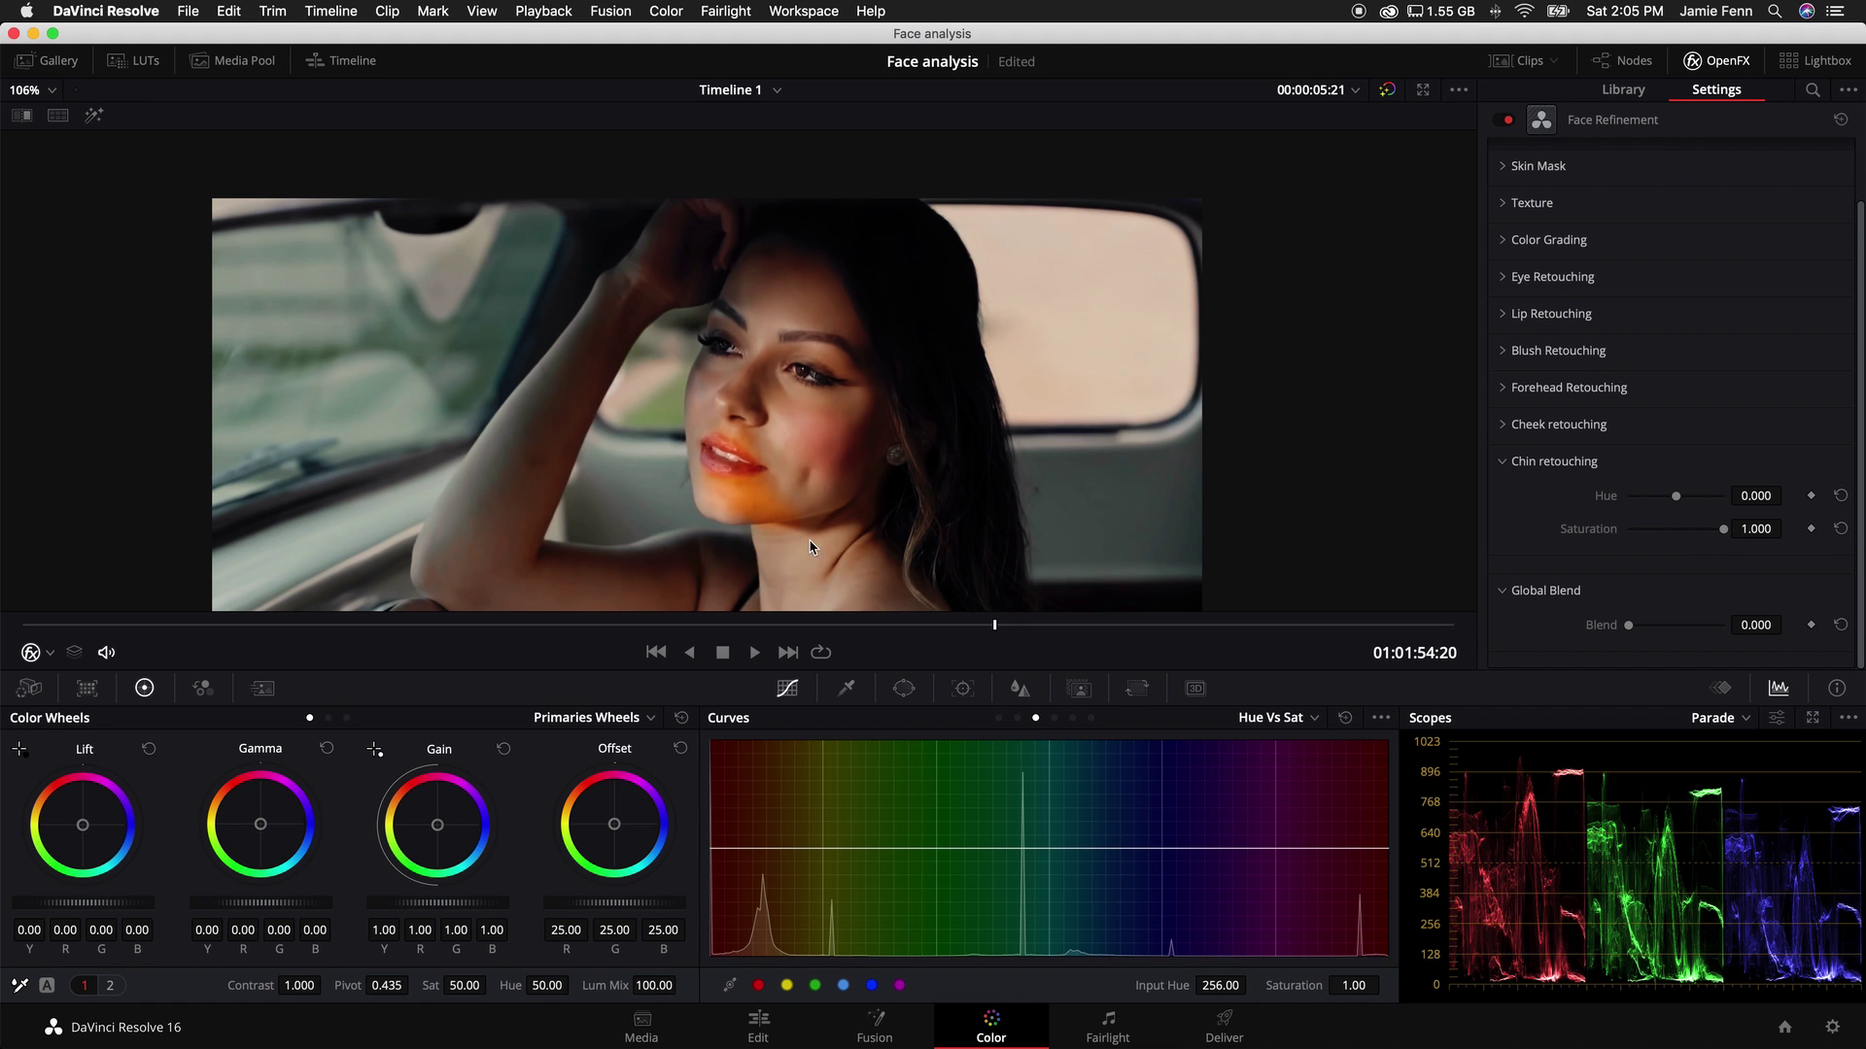
pyautogui.click(387, 626)
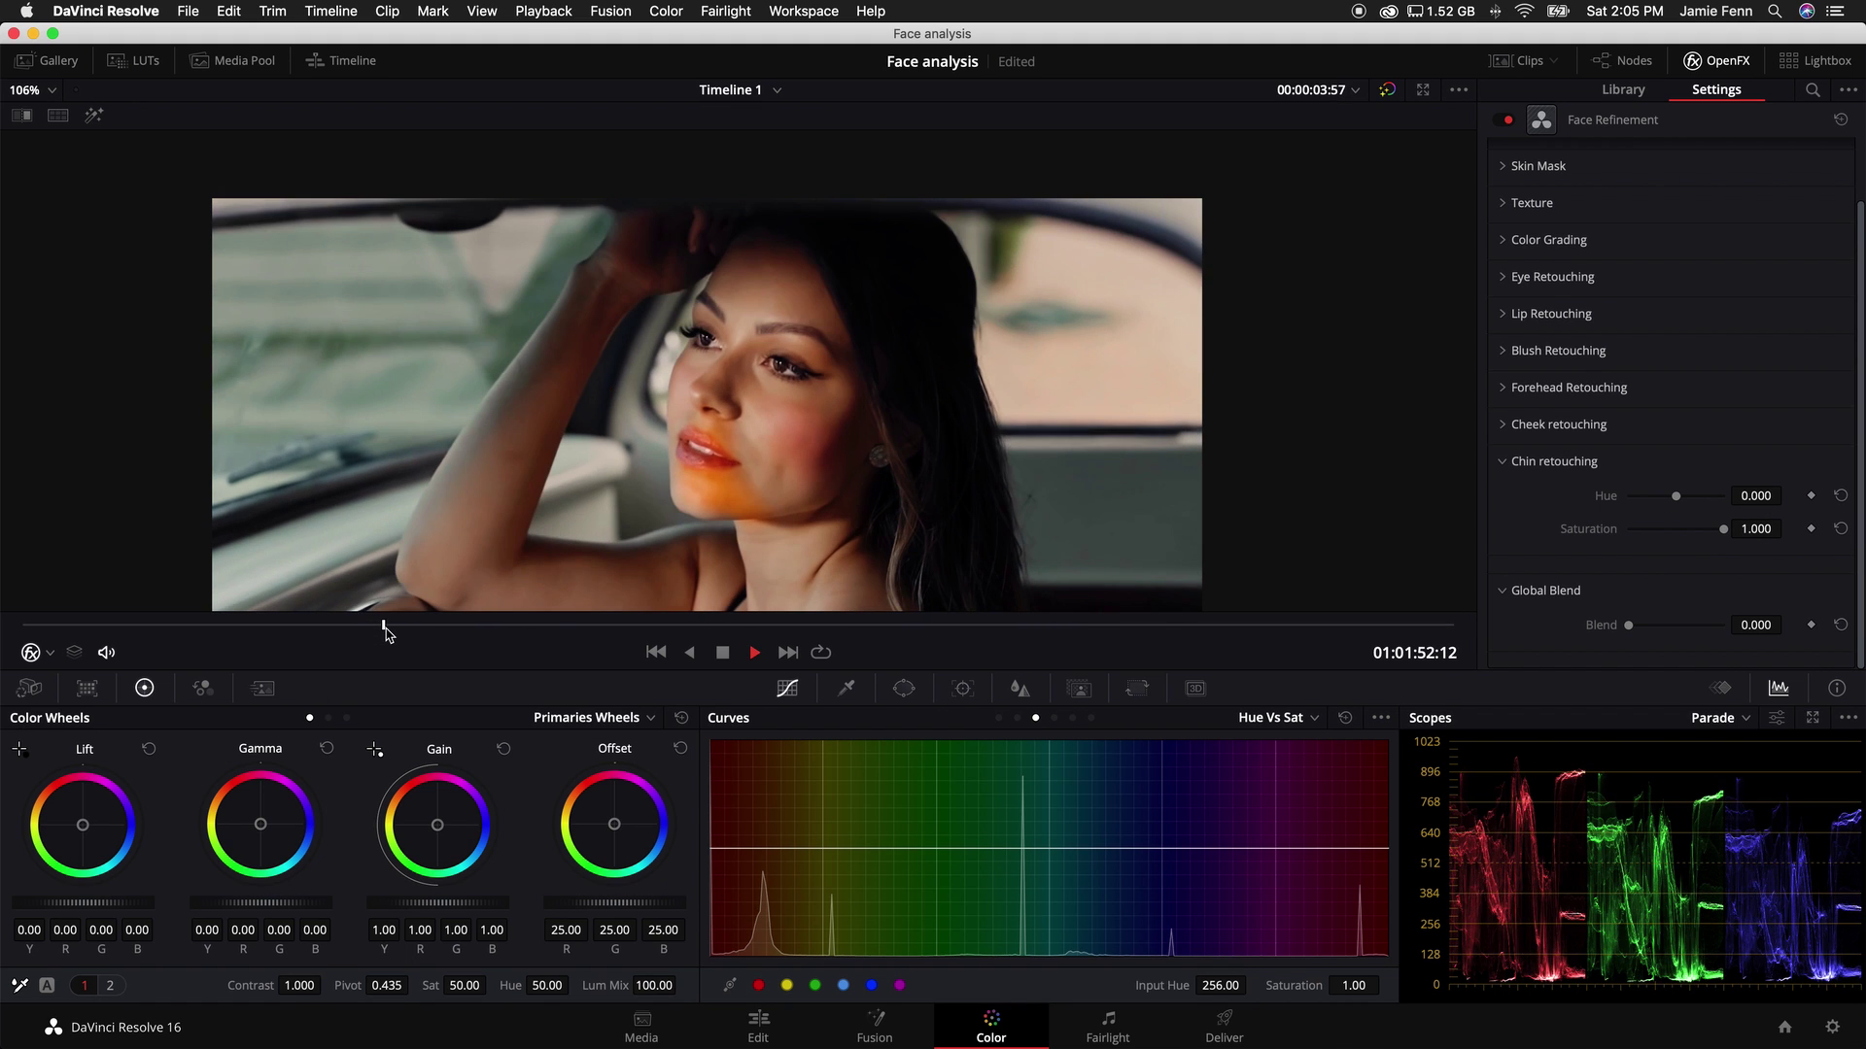
pyautogui.press('space')
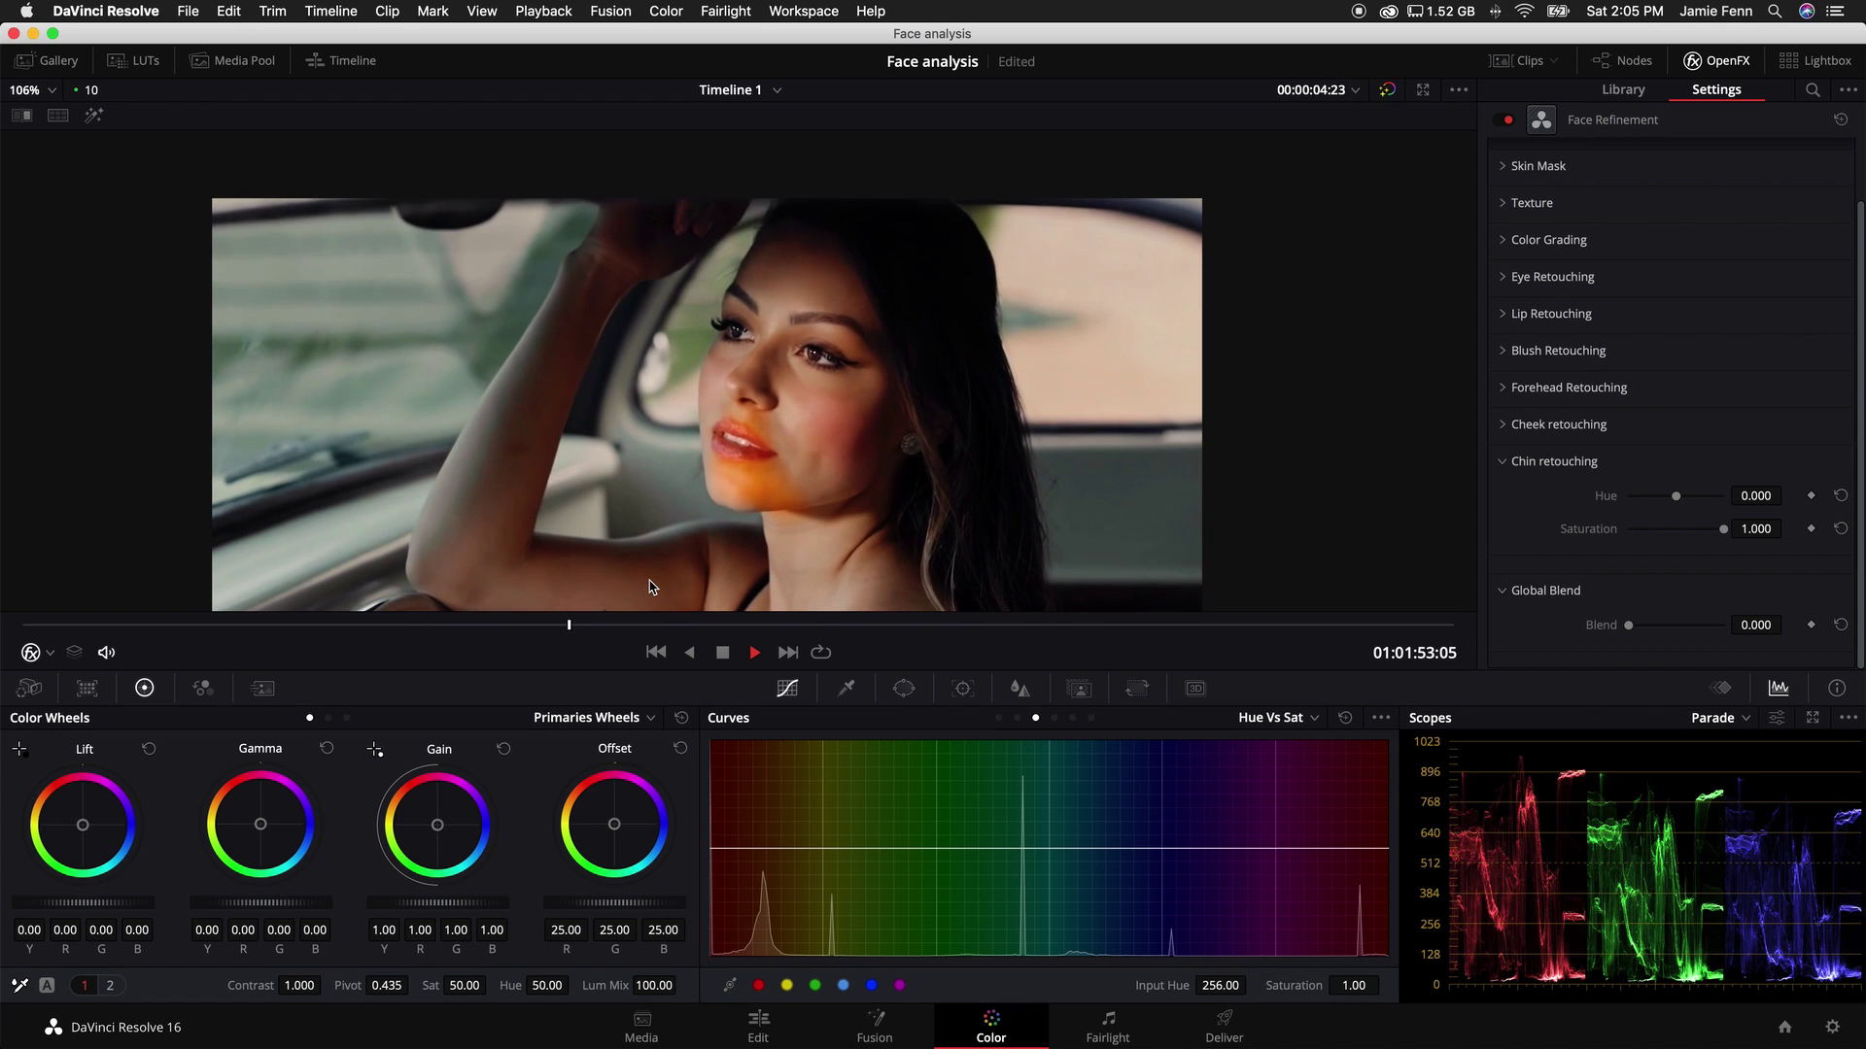
pyautogui.press('space')
pyautogui.click(1840, 529)
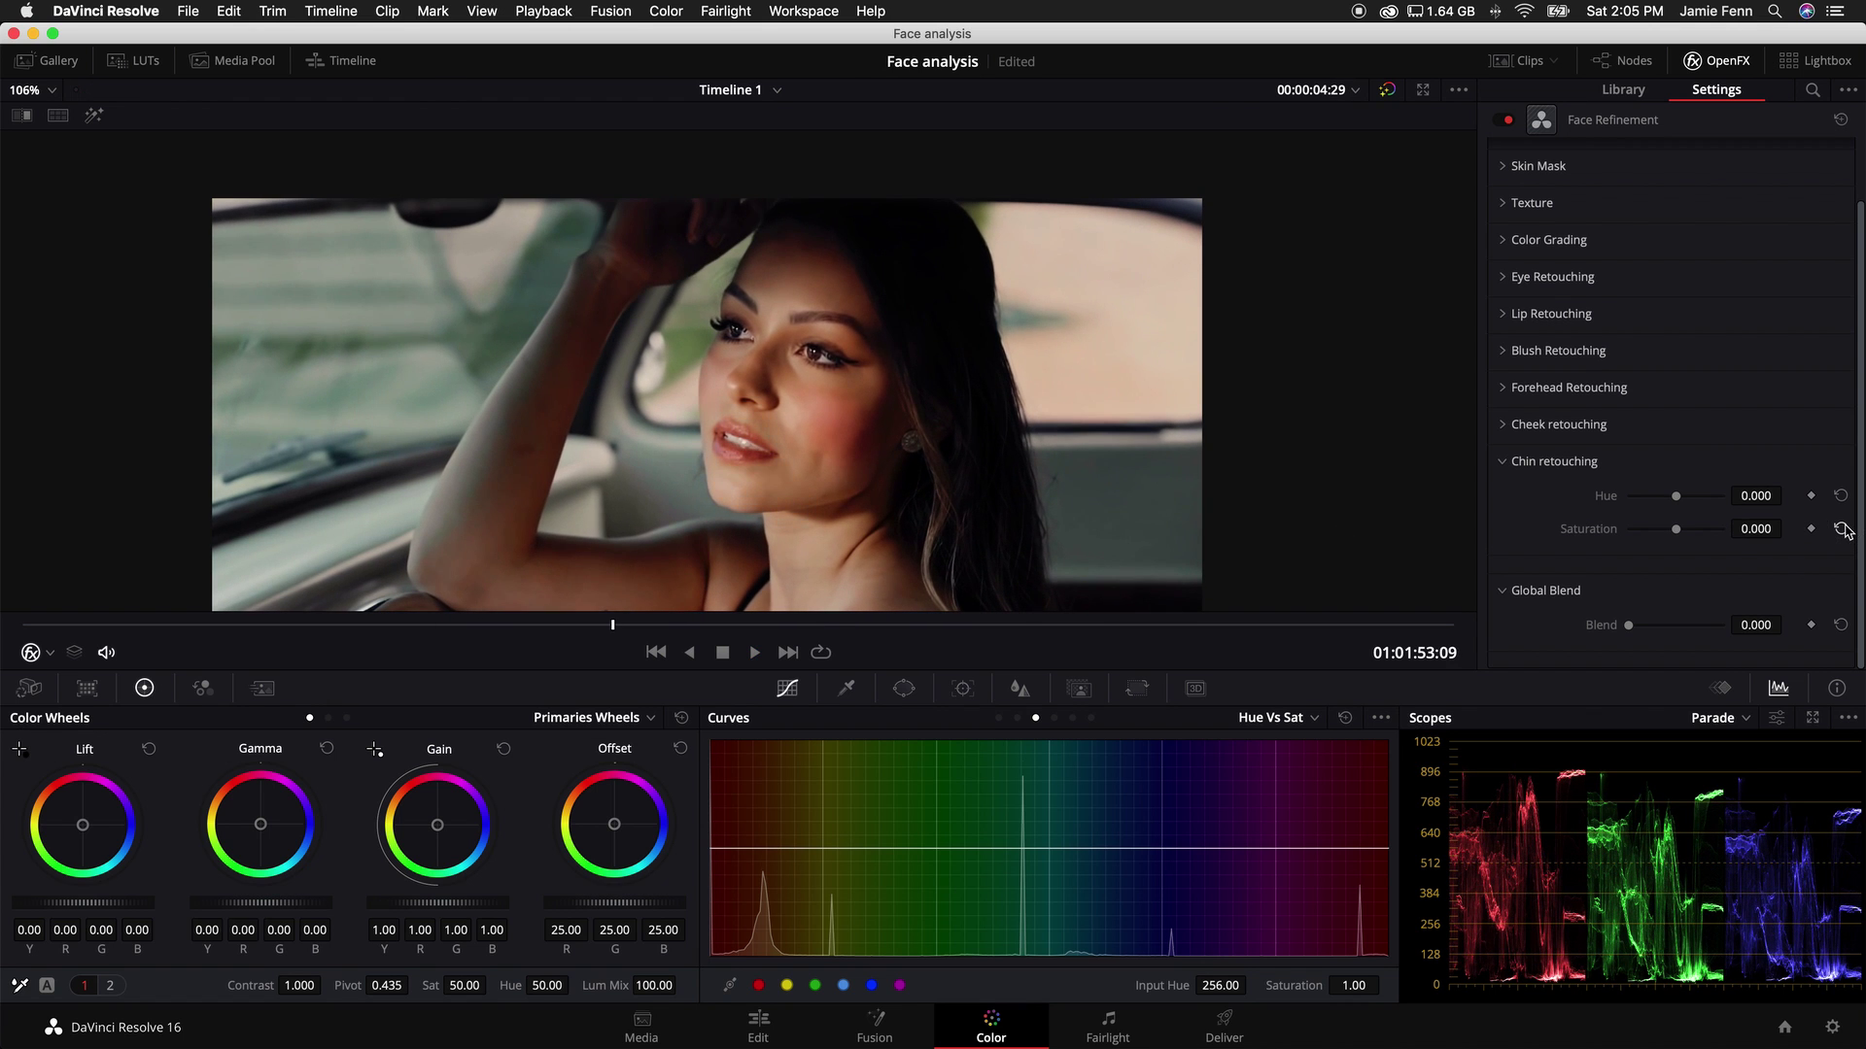
# Step: Collapse the Chin retouching settings and try raising the Global Blend value while viewing the whole face
pyautogui.click(1505, 465)
pyautogui.hotkey('shift', 'z')
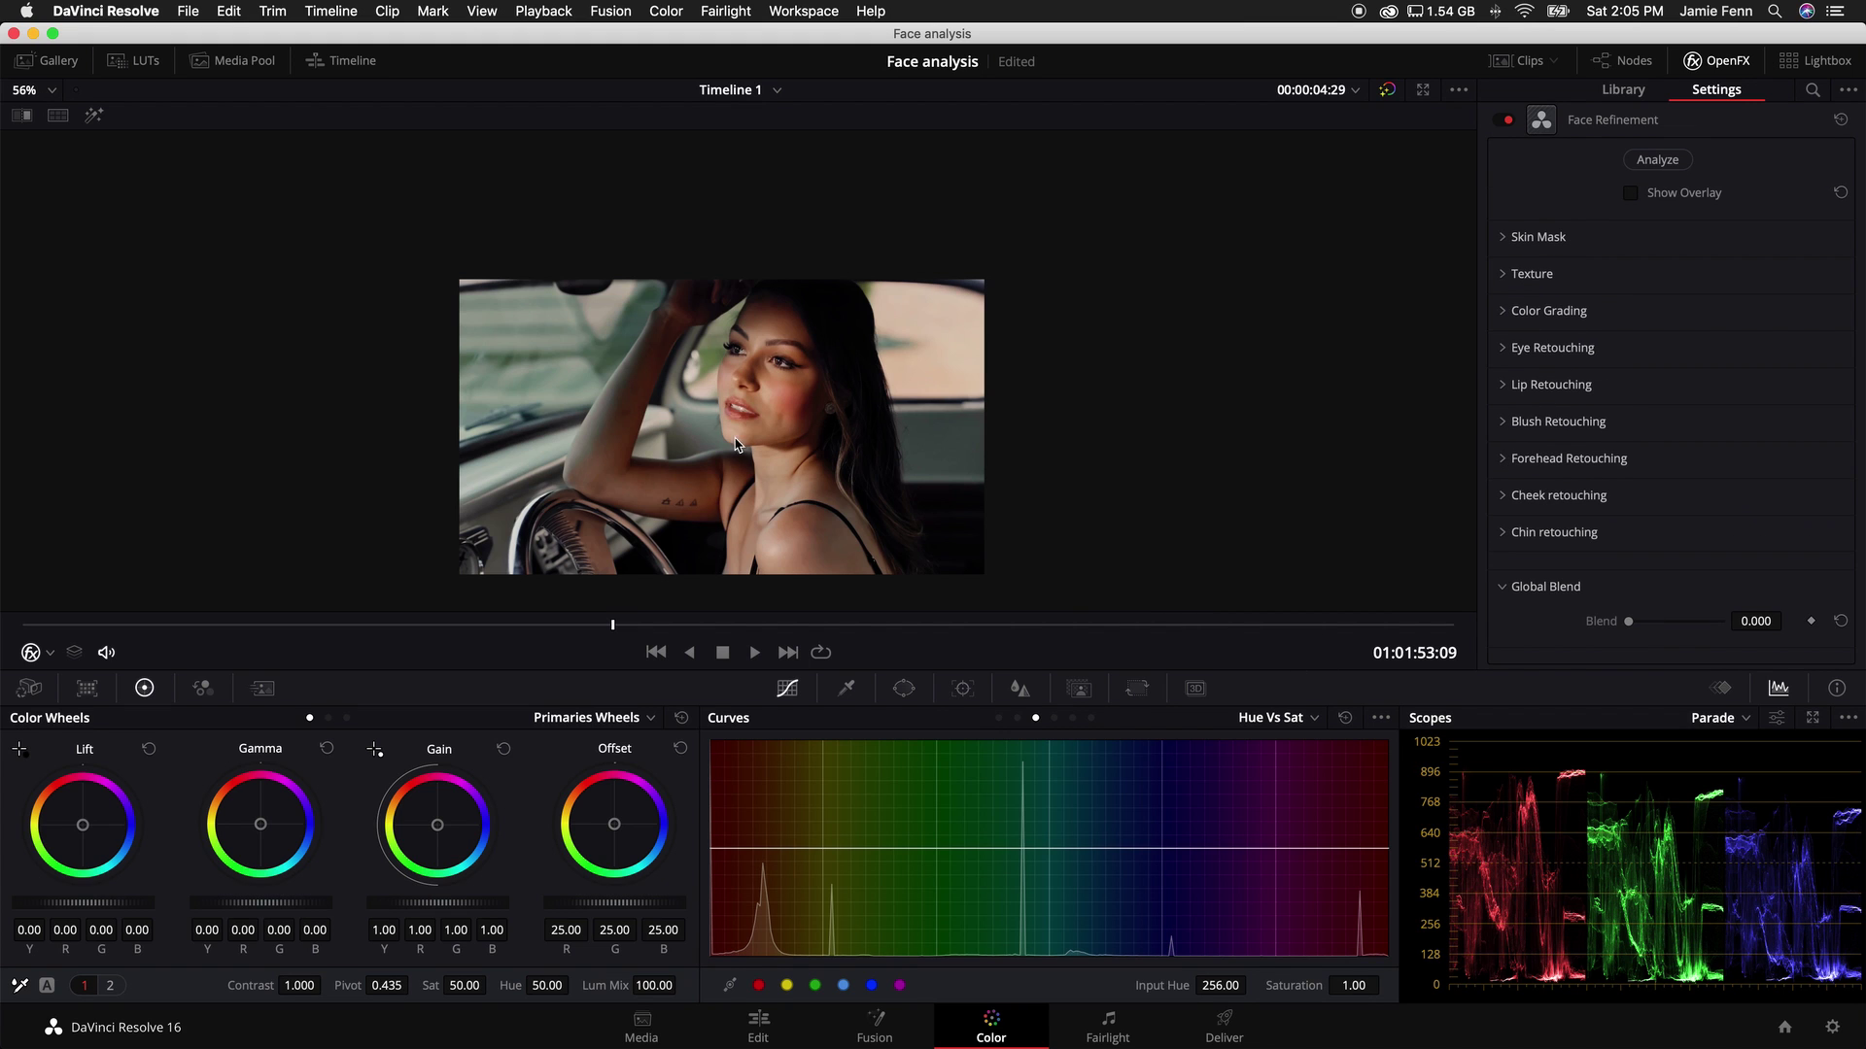
pyautogui.scroll(3, 748, 427)
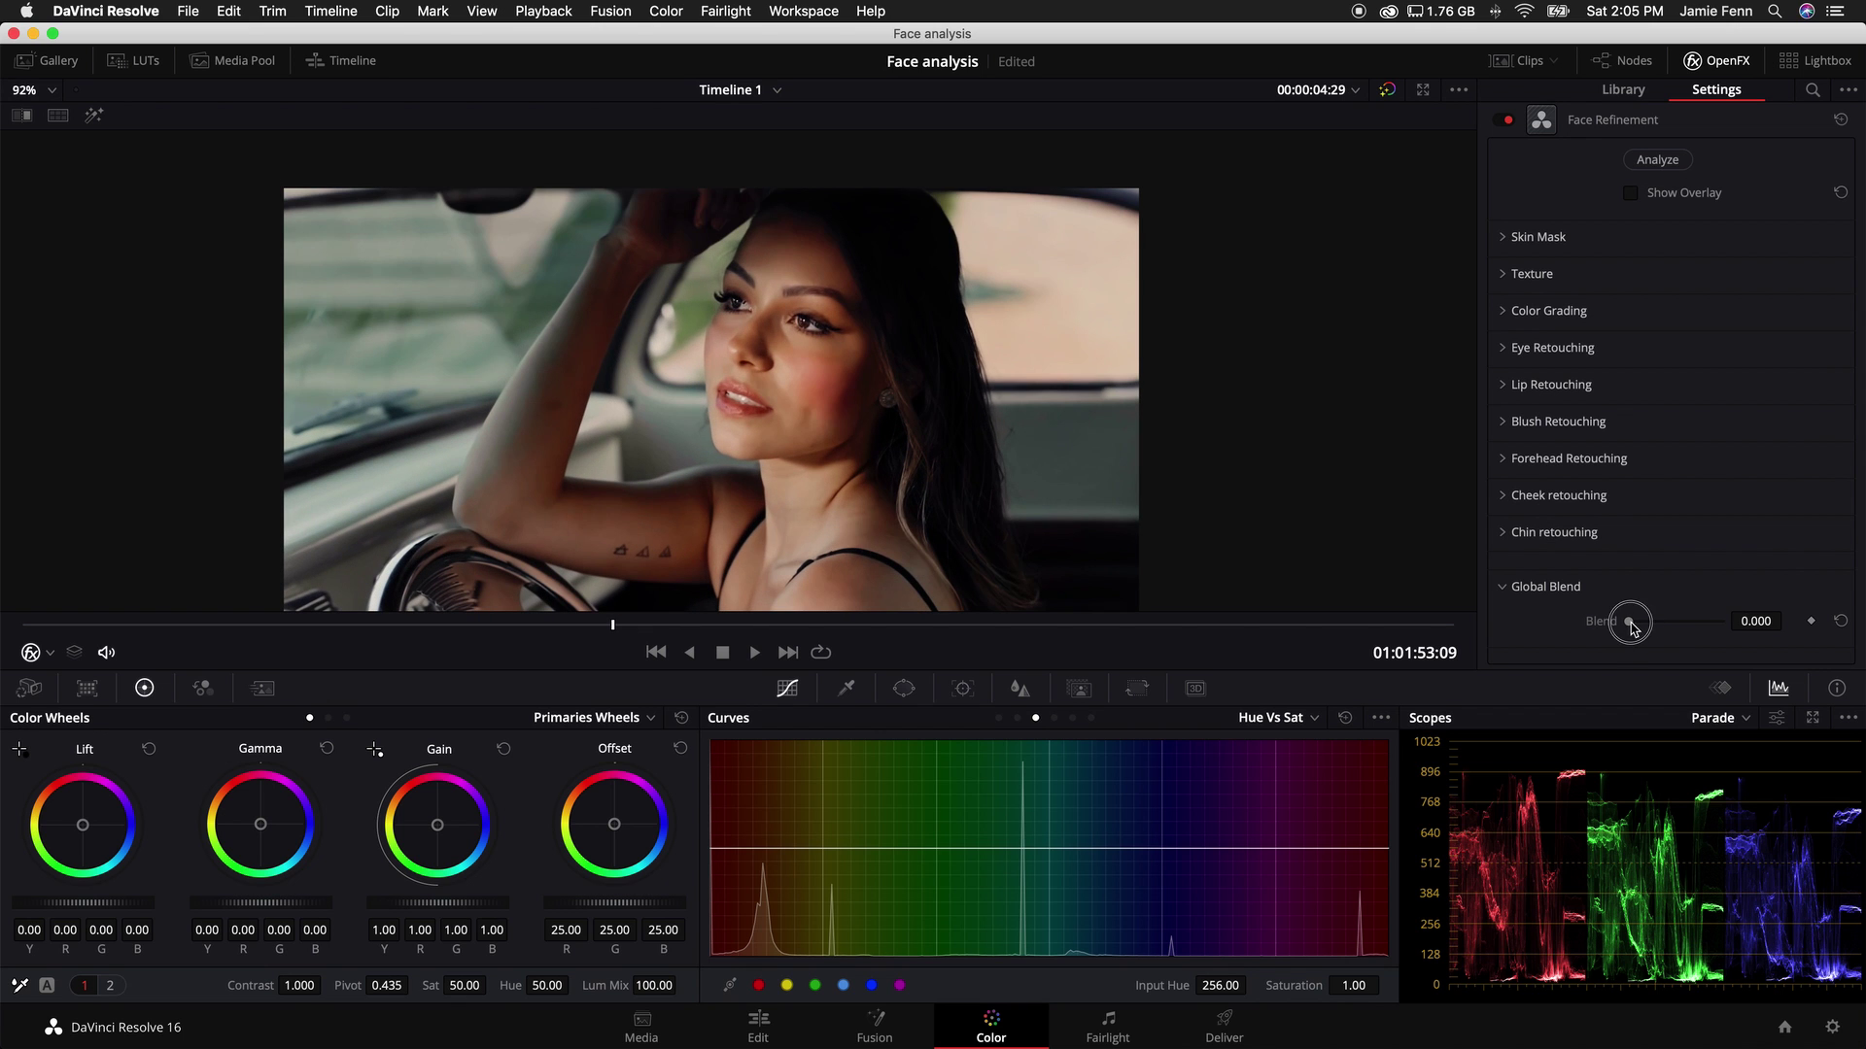
pyautogui.moveTo(1628, 622); pyautogui.dragTo(1749, 622)
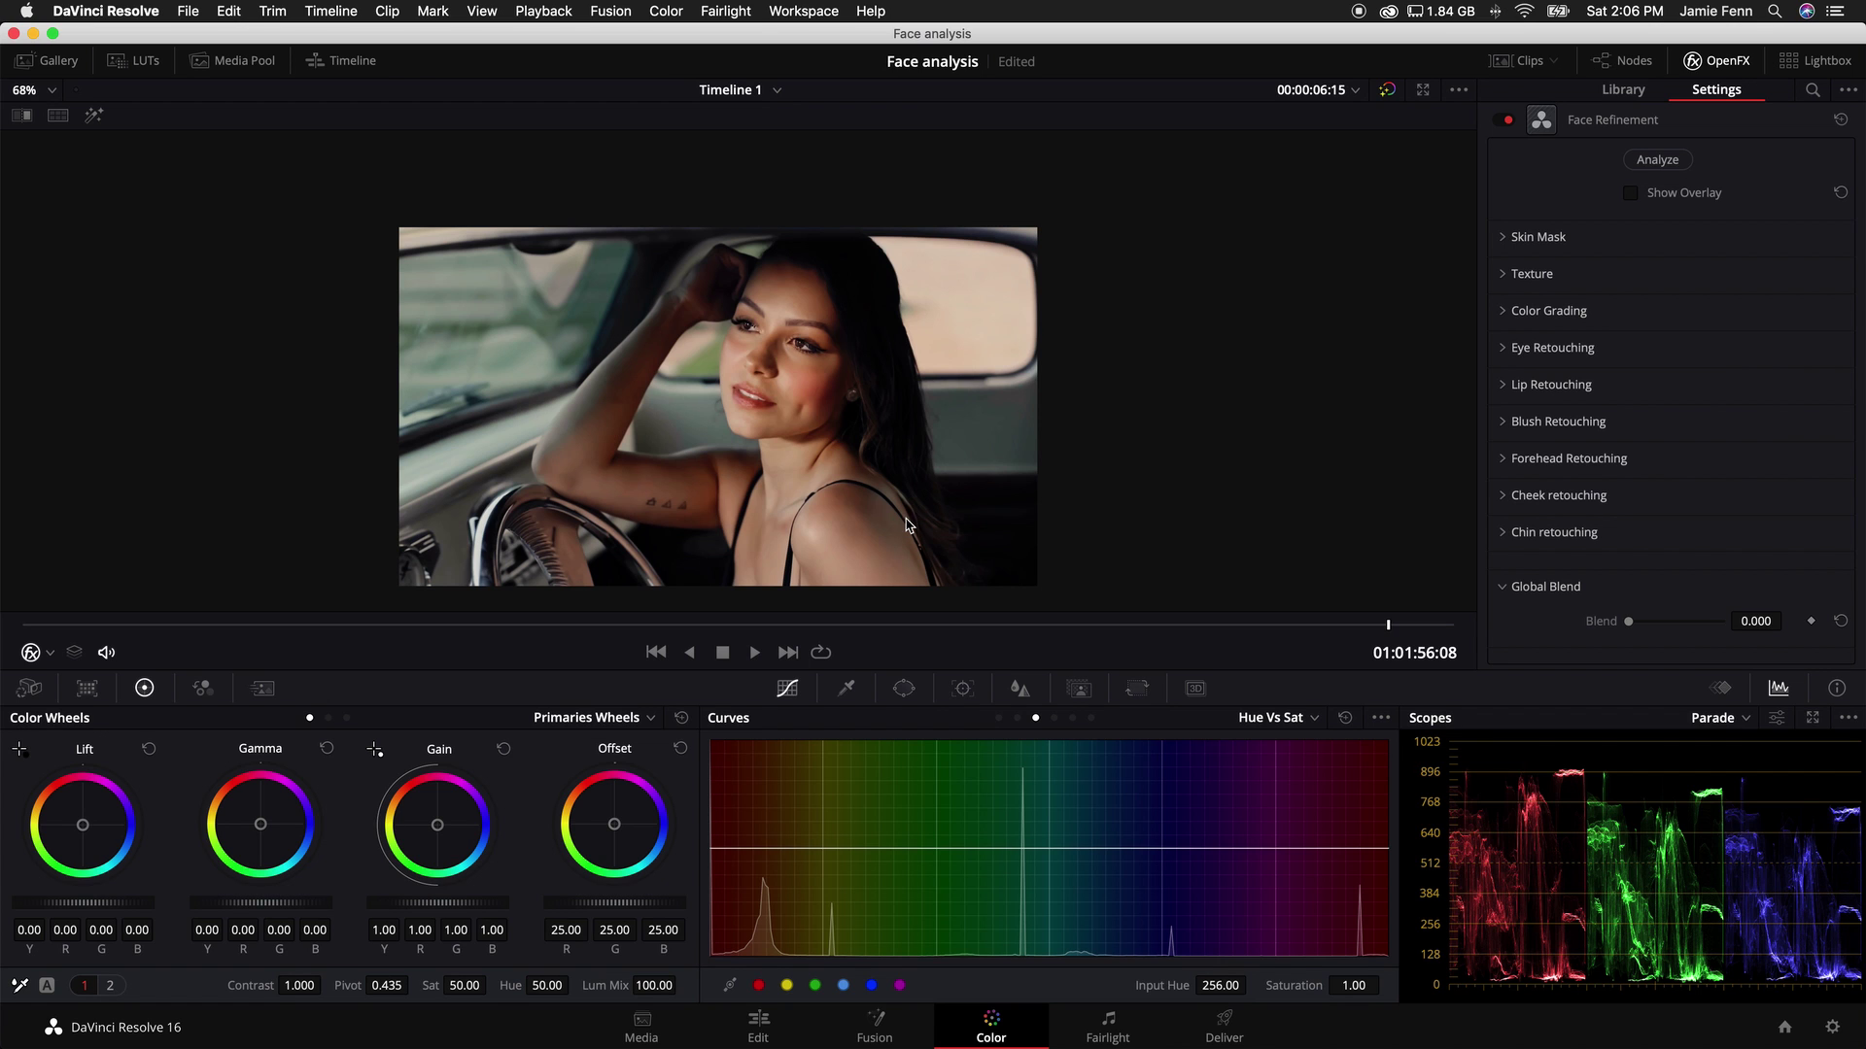
# Step: Go to the next clip with the two women, show its node graph, and shift nodes 02 and 01 to make room
pyautogui.click(787, 652)
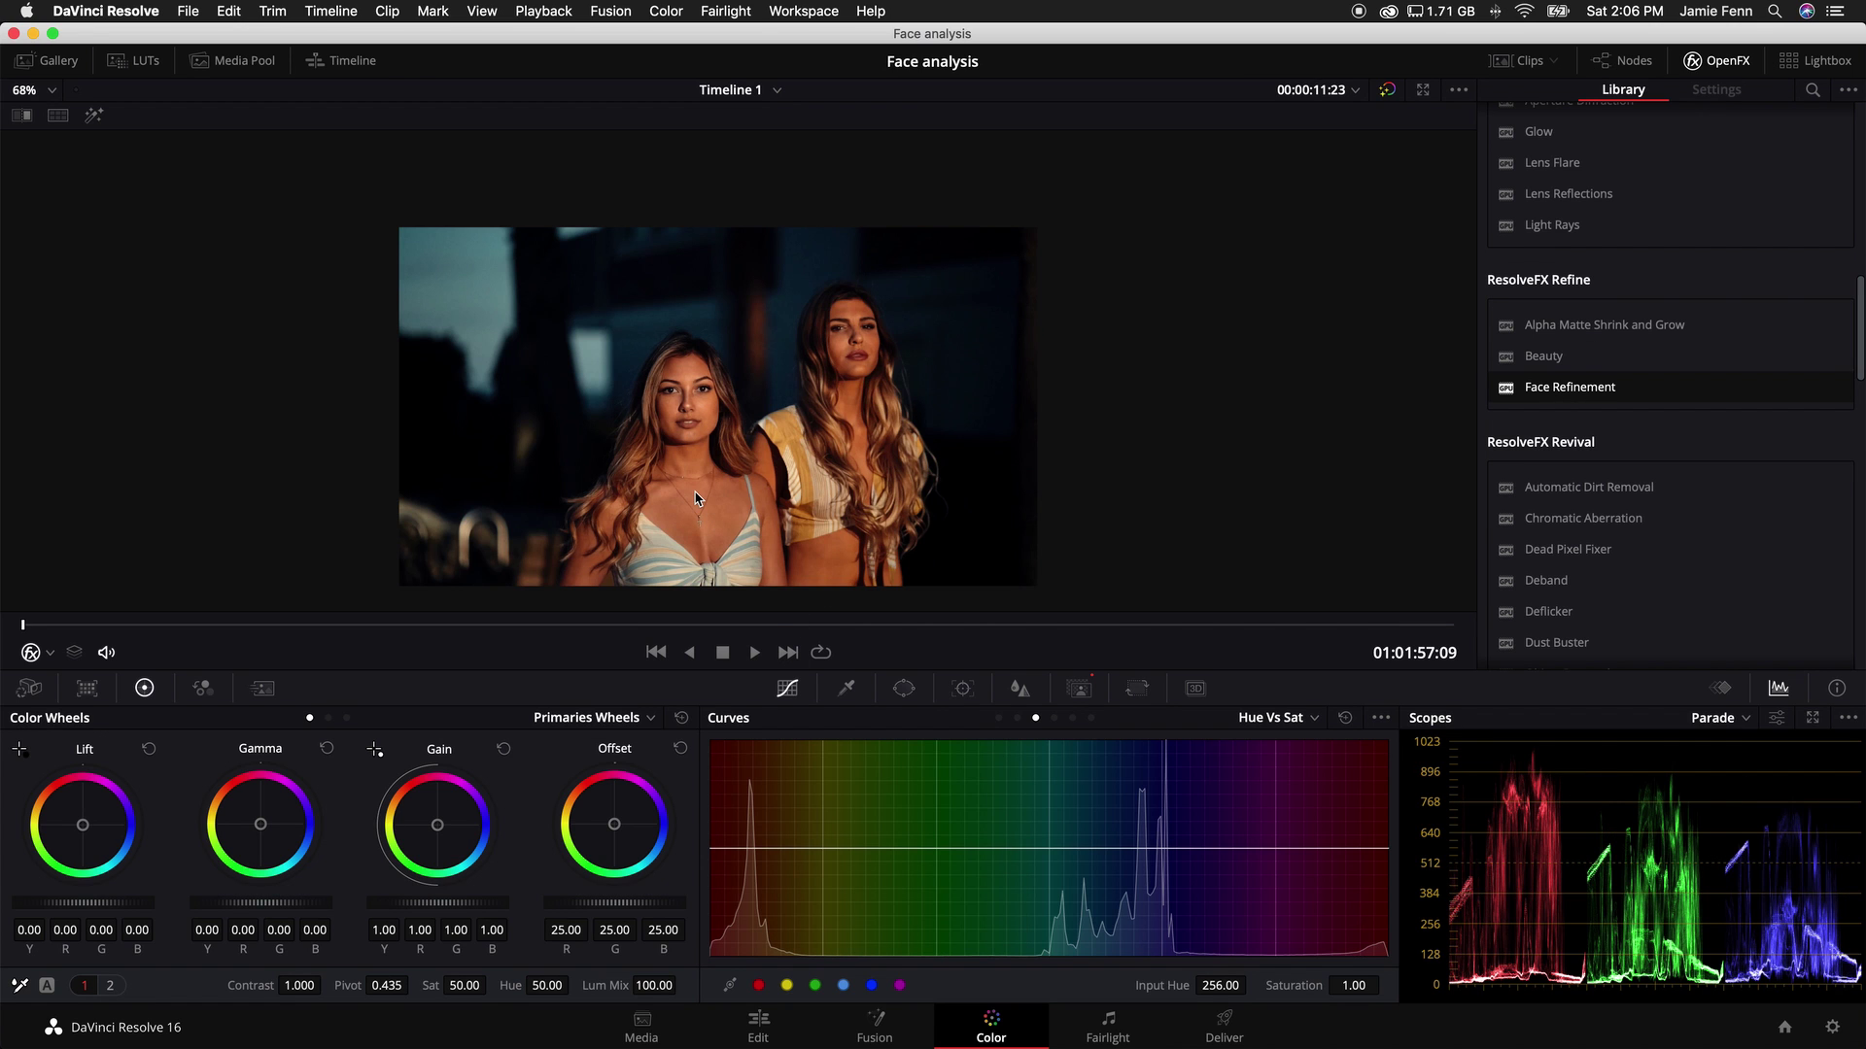
pyautogui.click(1623, 61)
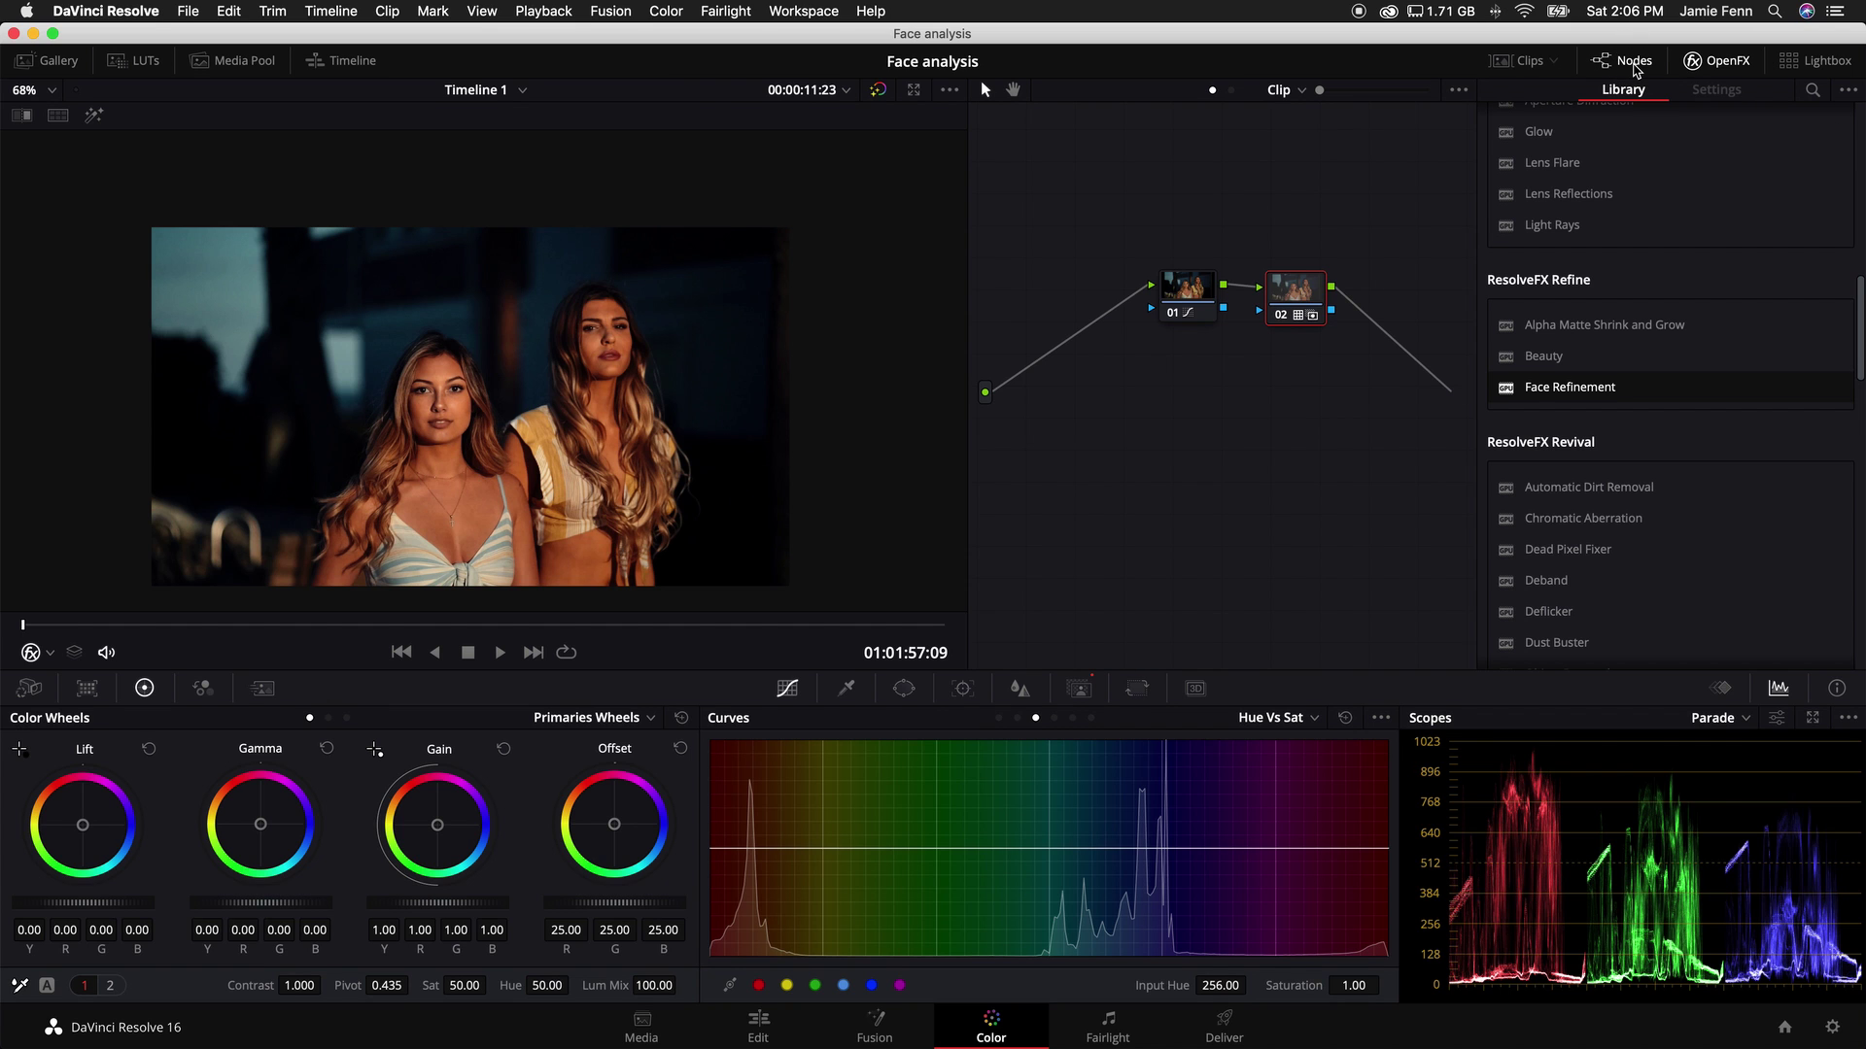
pyautogui.moveTo(1339, 292); pyautogui.dragTo(1373, 292)
pyautogui.moveTo(1177, 294); pyautogui.dragTo(1222, 289)
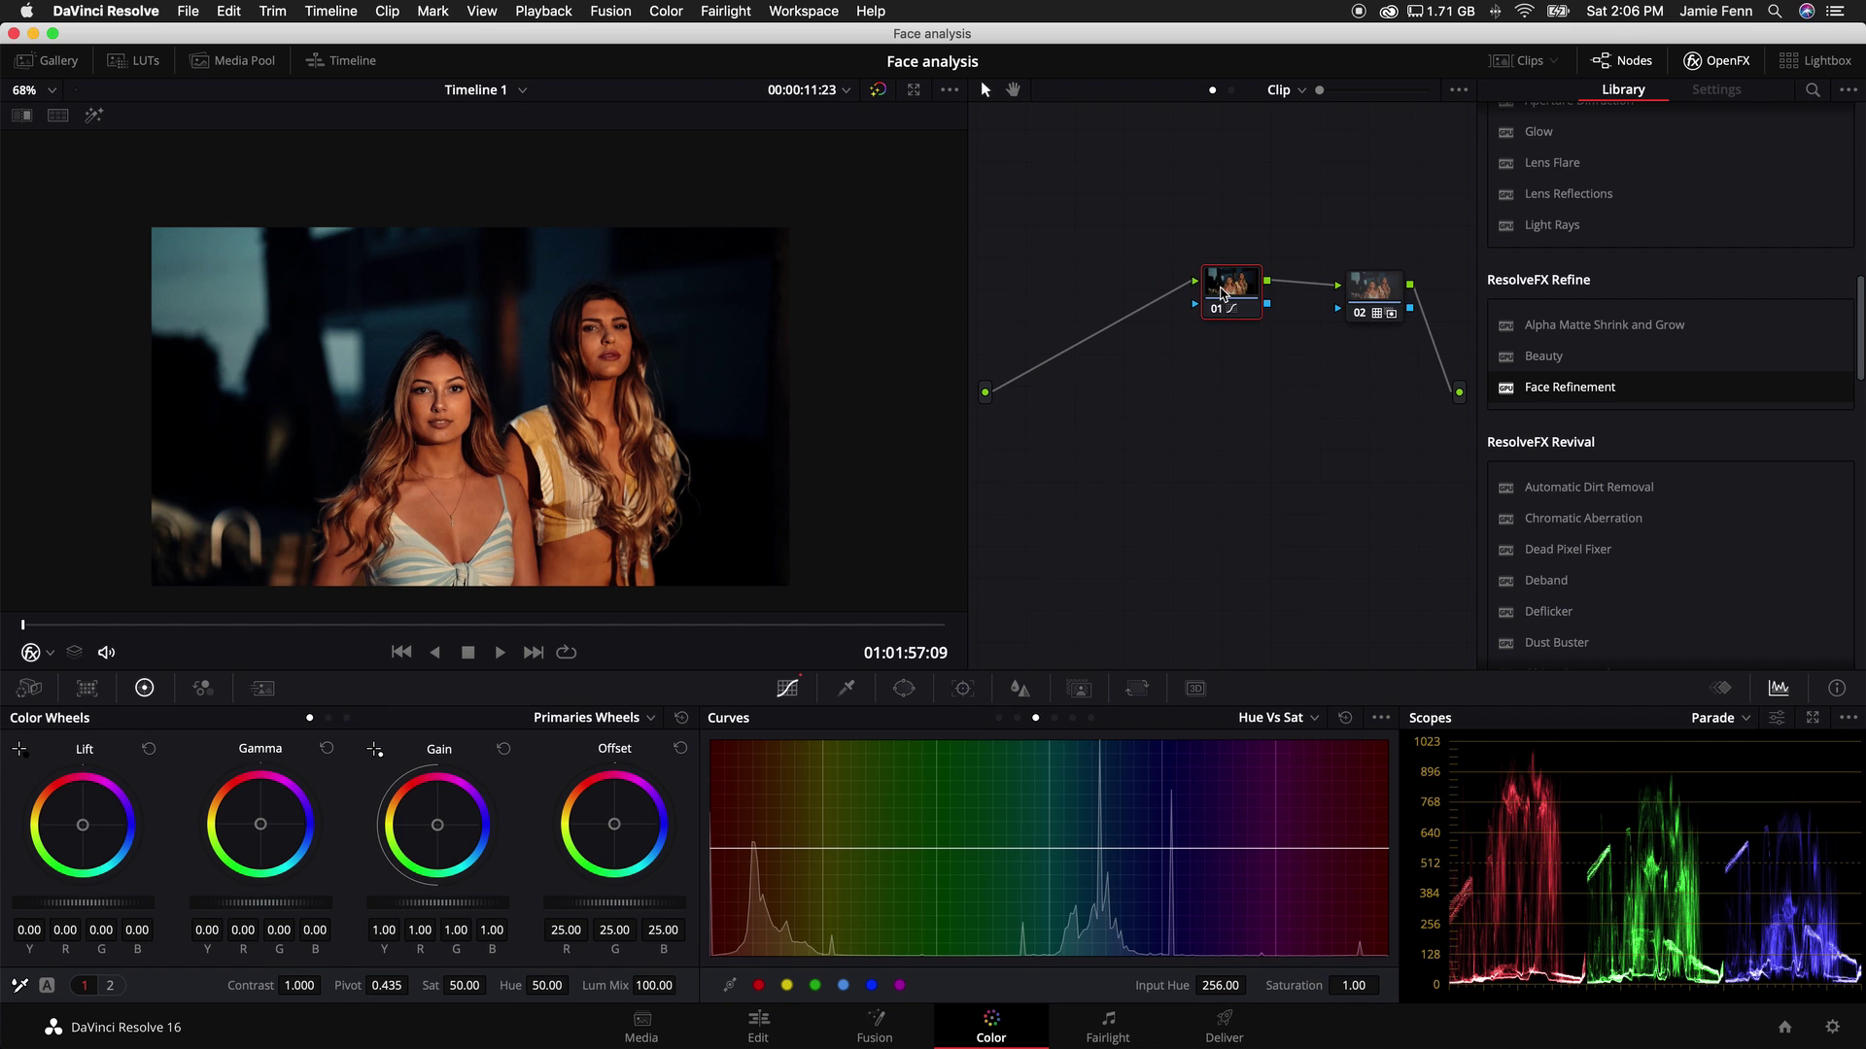
# Step: Add a serial node before node 01 and place it near the start of the node graph
pyautogui.rightClick(1222, 290)
pyautogui.moveTo(1281, 385)
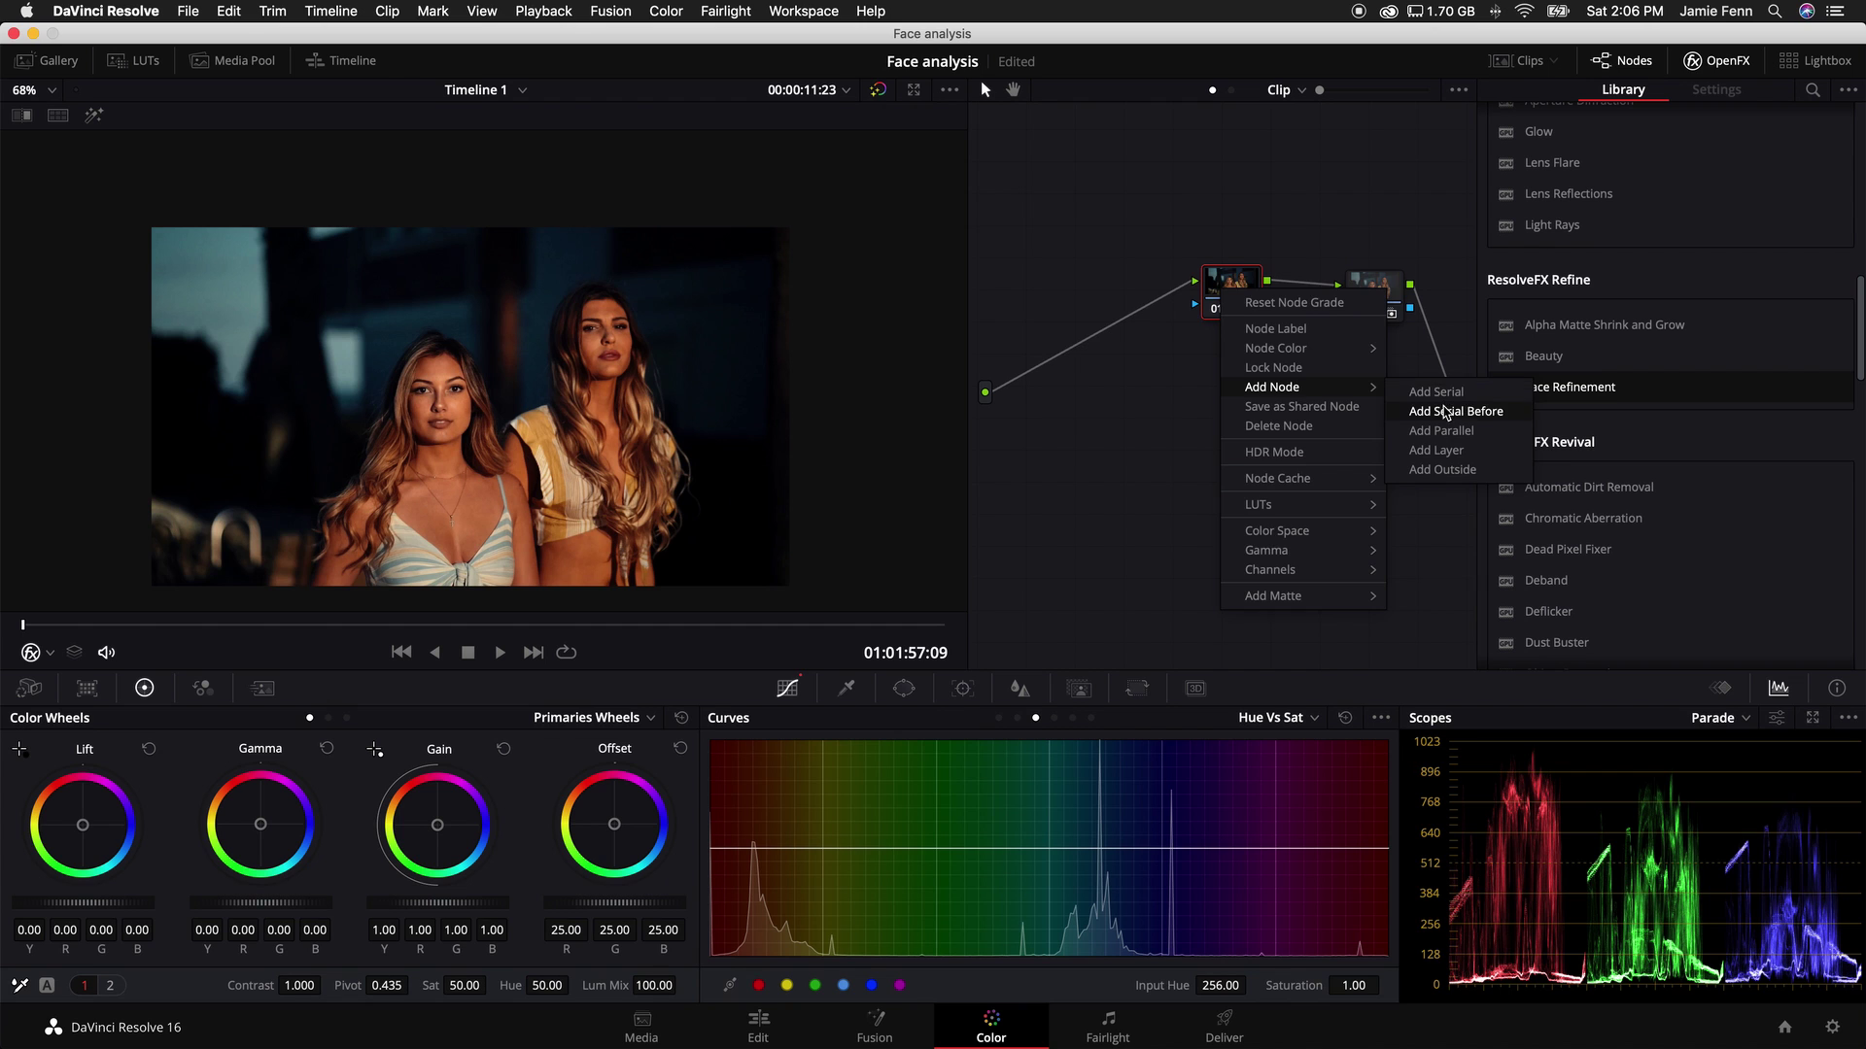
pyautogui.click(1439, 408)
pyautogui.moveTo(1232, 287); pyautogui.dragTo(1065, 280)
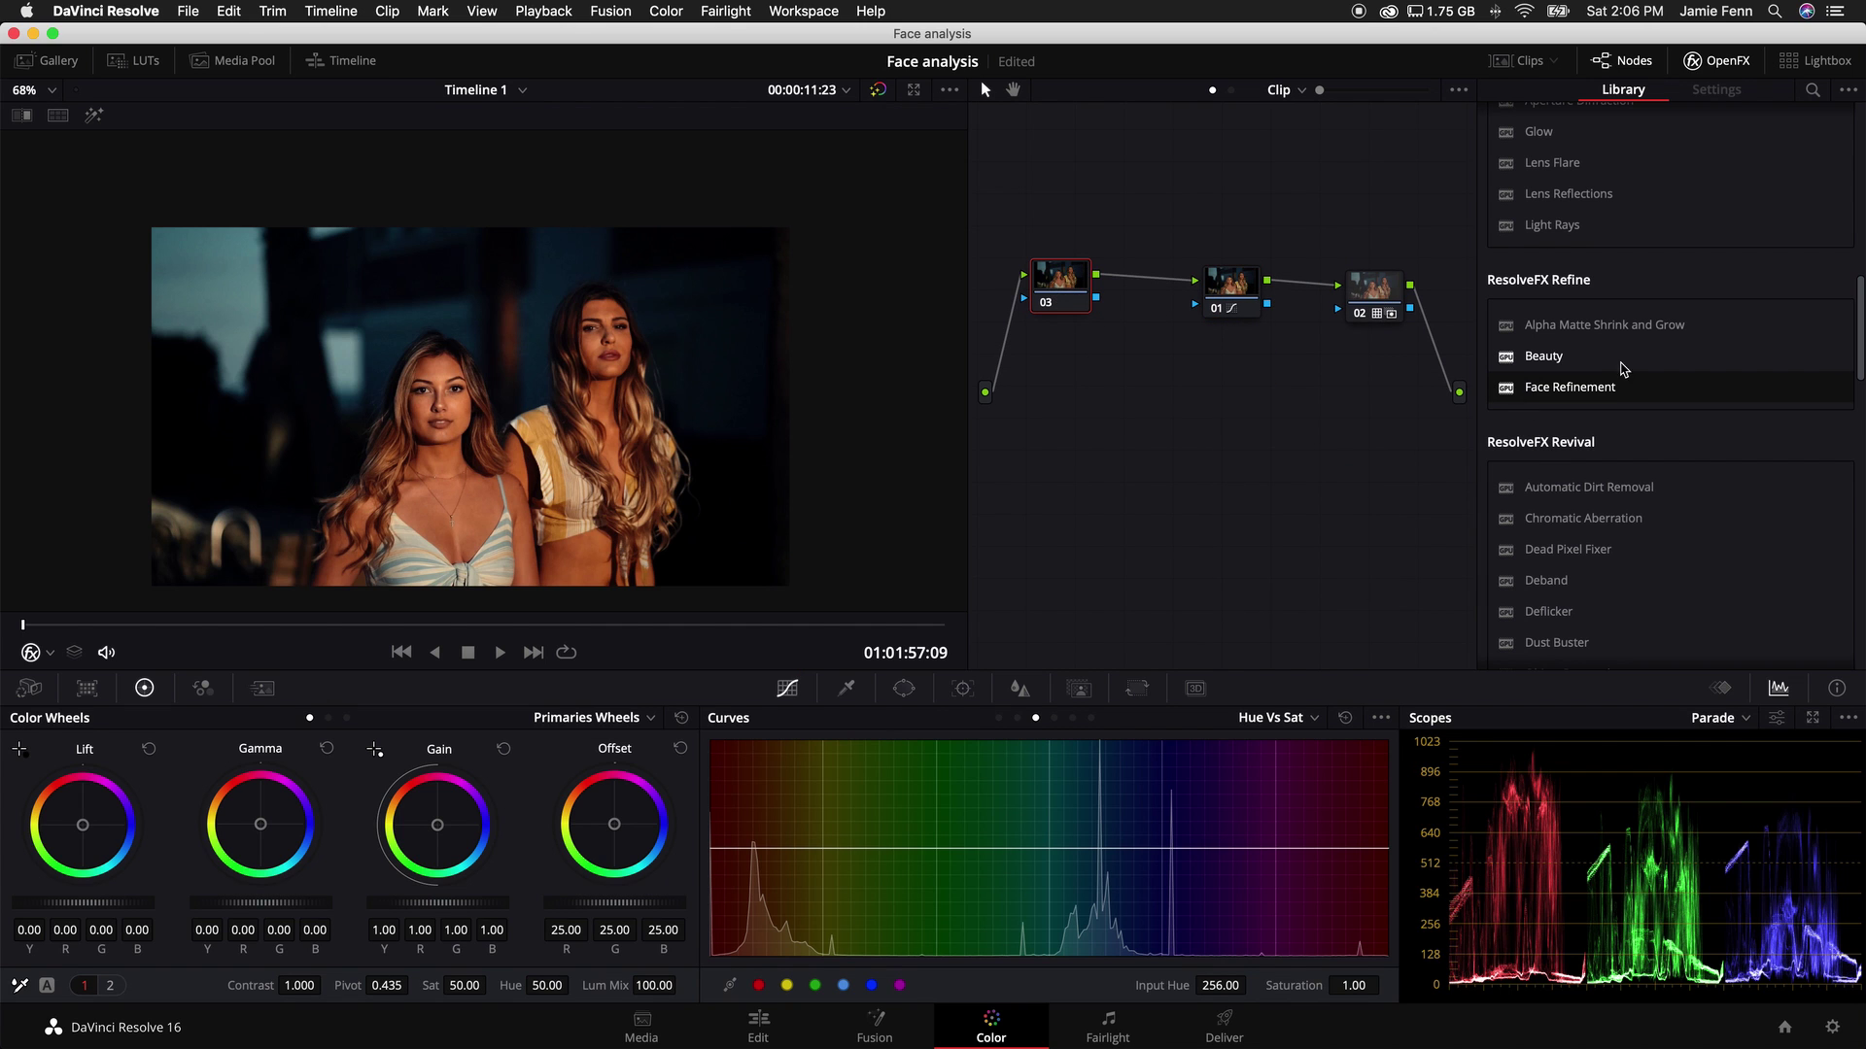
# Step: Apply Face Refinement to the new first node, analyze the clip, and choose the face of the woman in the striped top
pyautogui.click(1591, 388)
pyautogui.moveTo(1591, 388); pyautogui.dragTo(1059, 282)
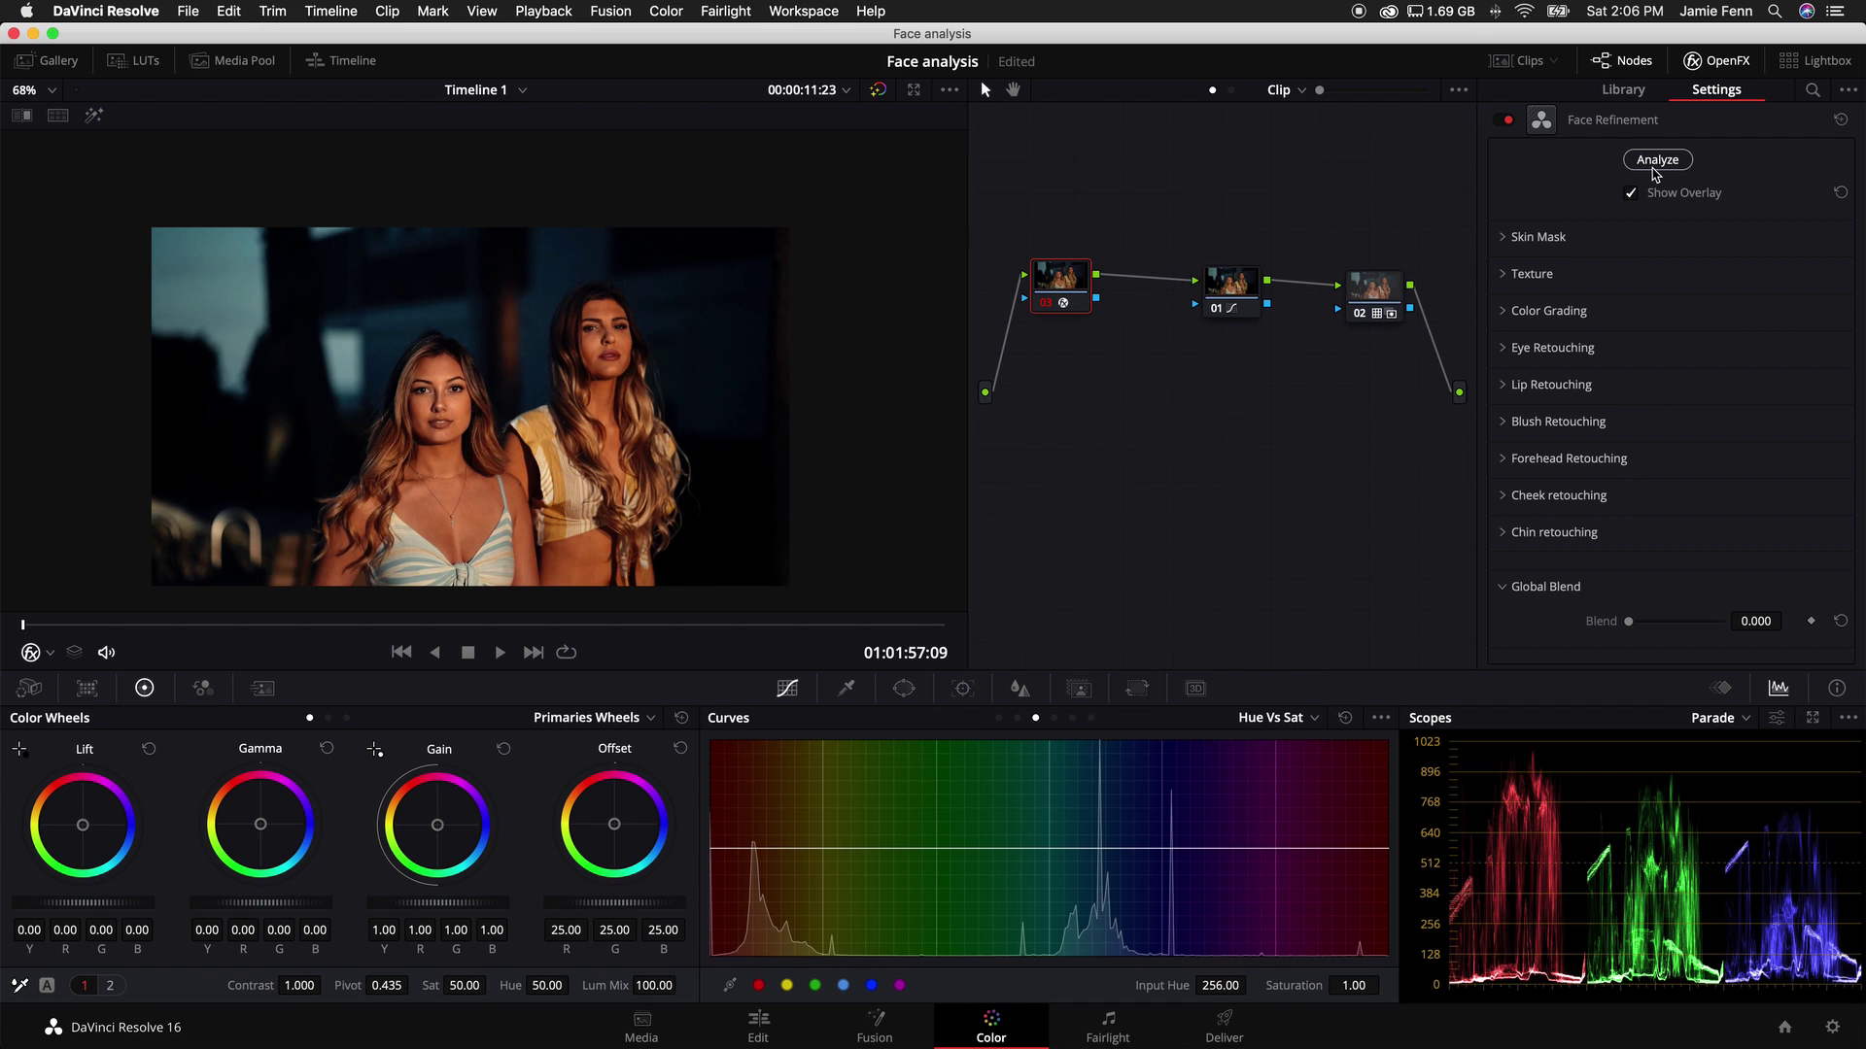
pyautogui.click(1659, 165)
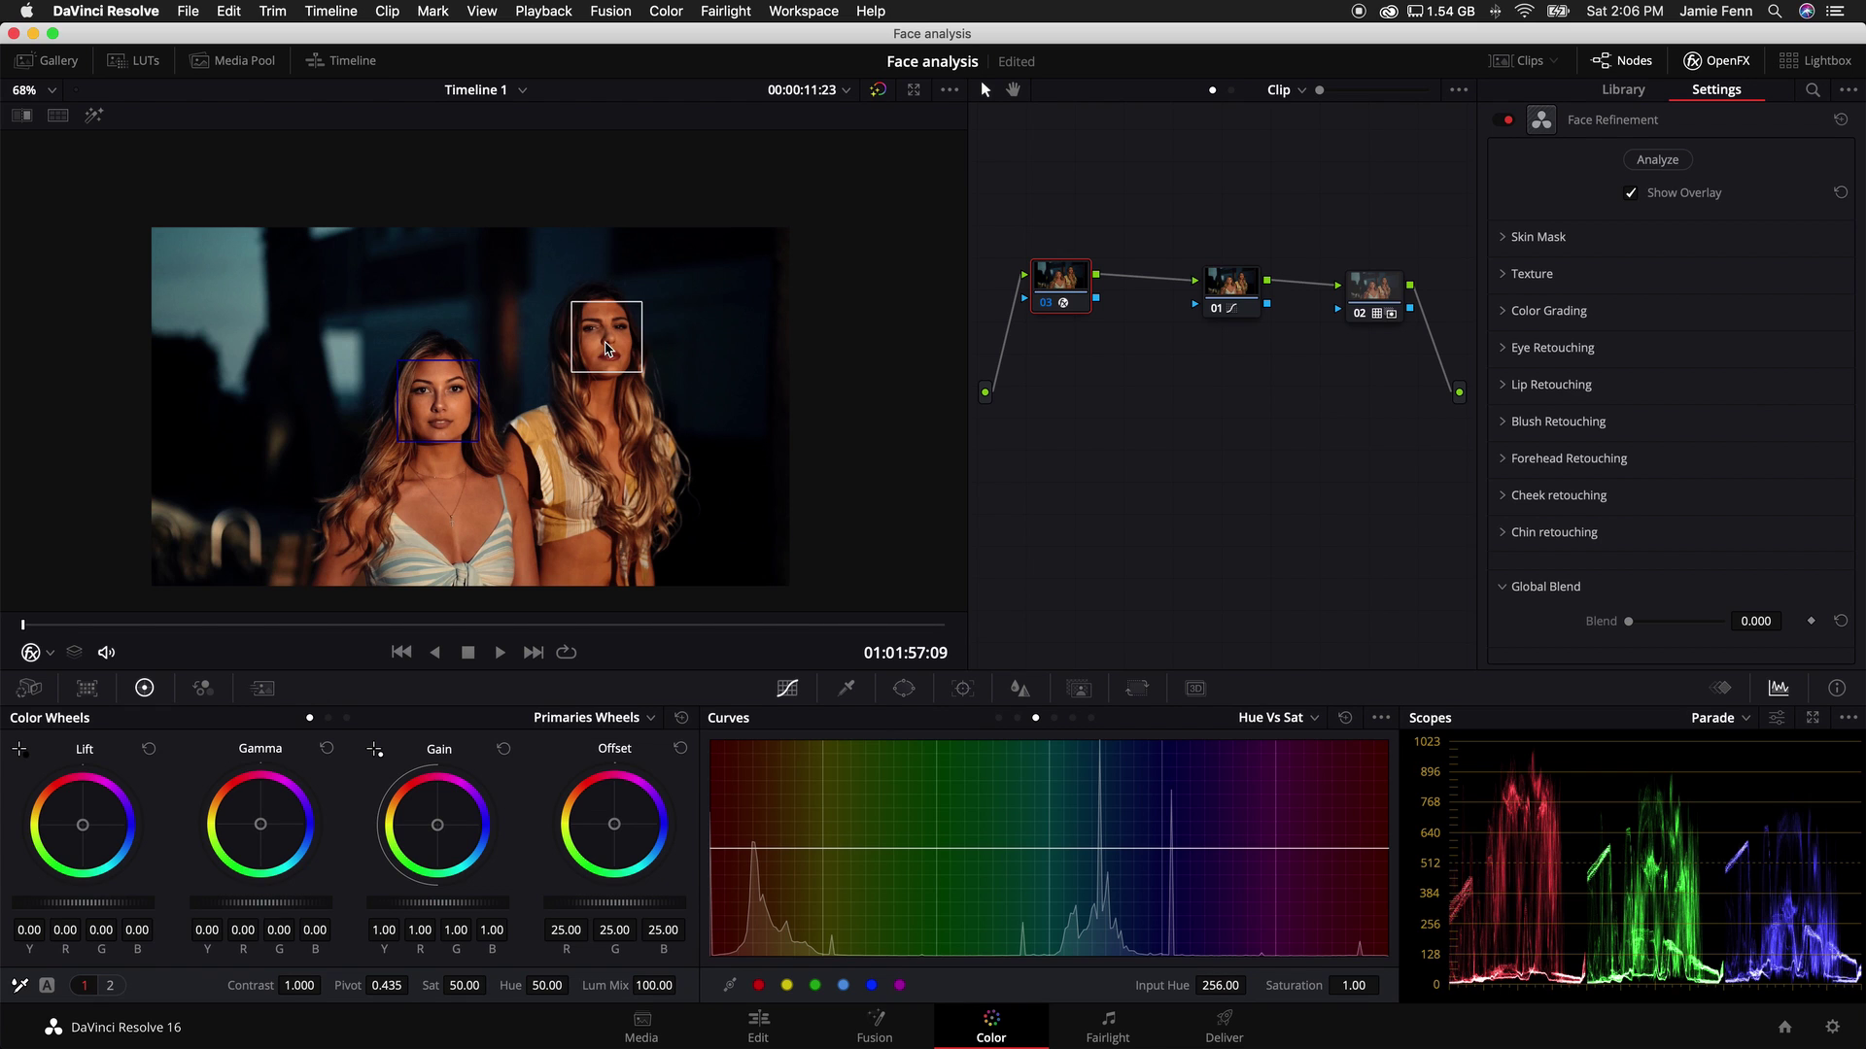
pyautogui.click(607, 349)
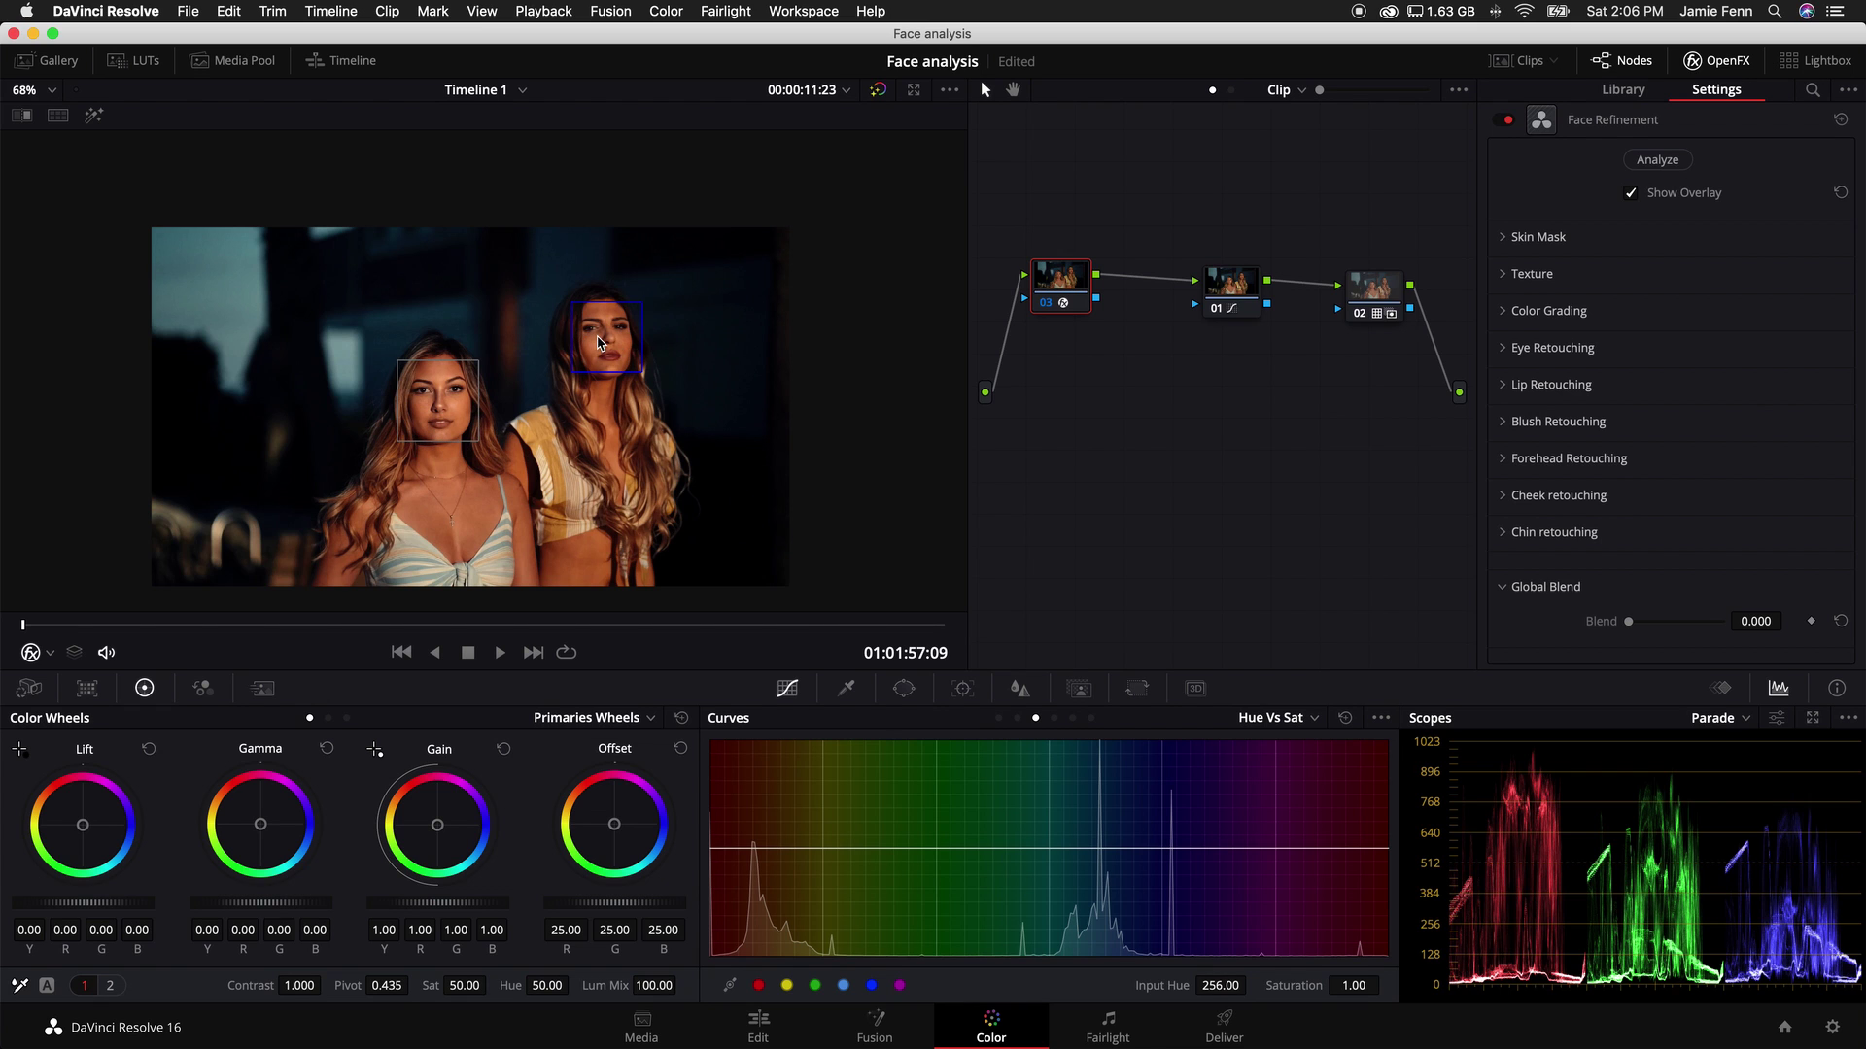
pyautogui.click(443, 406)
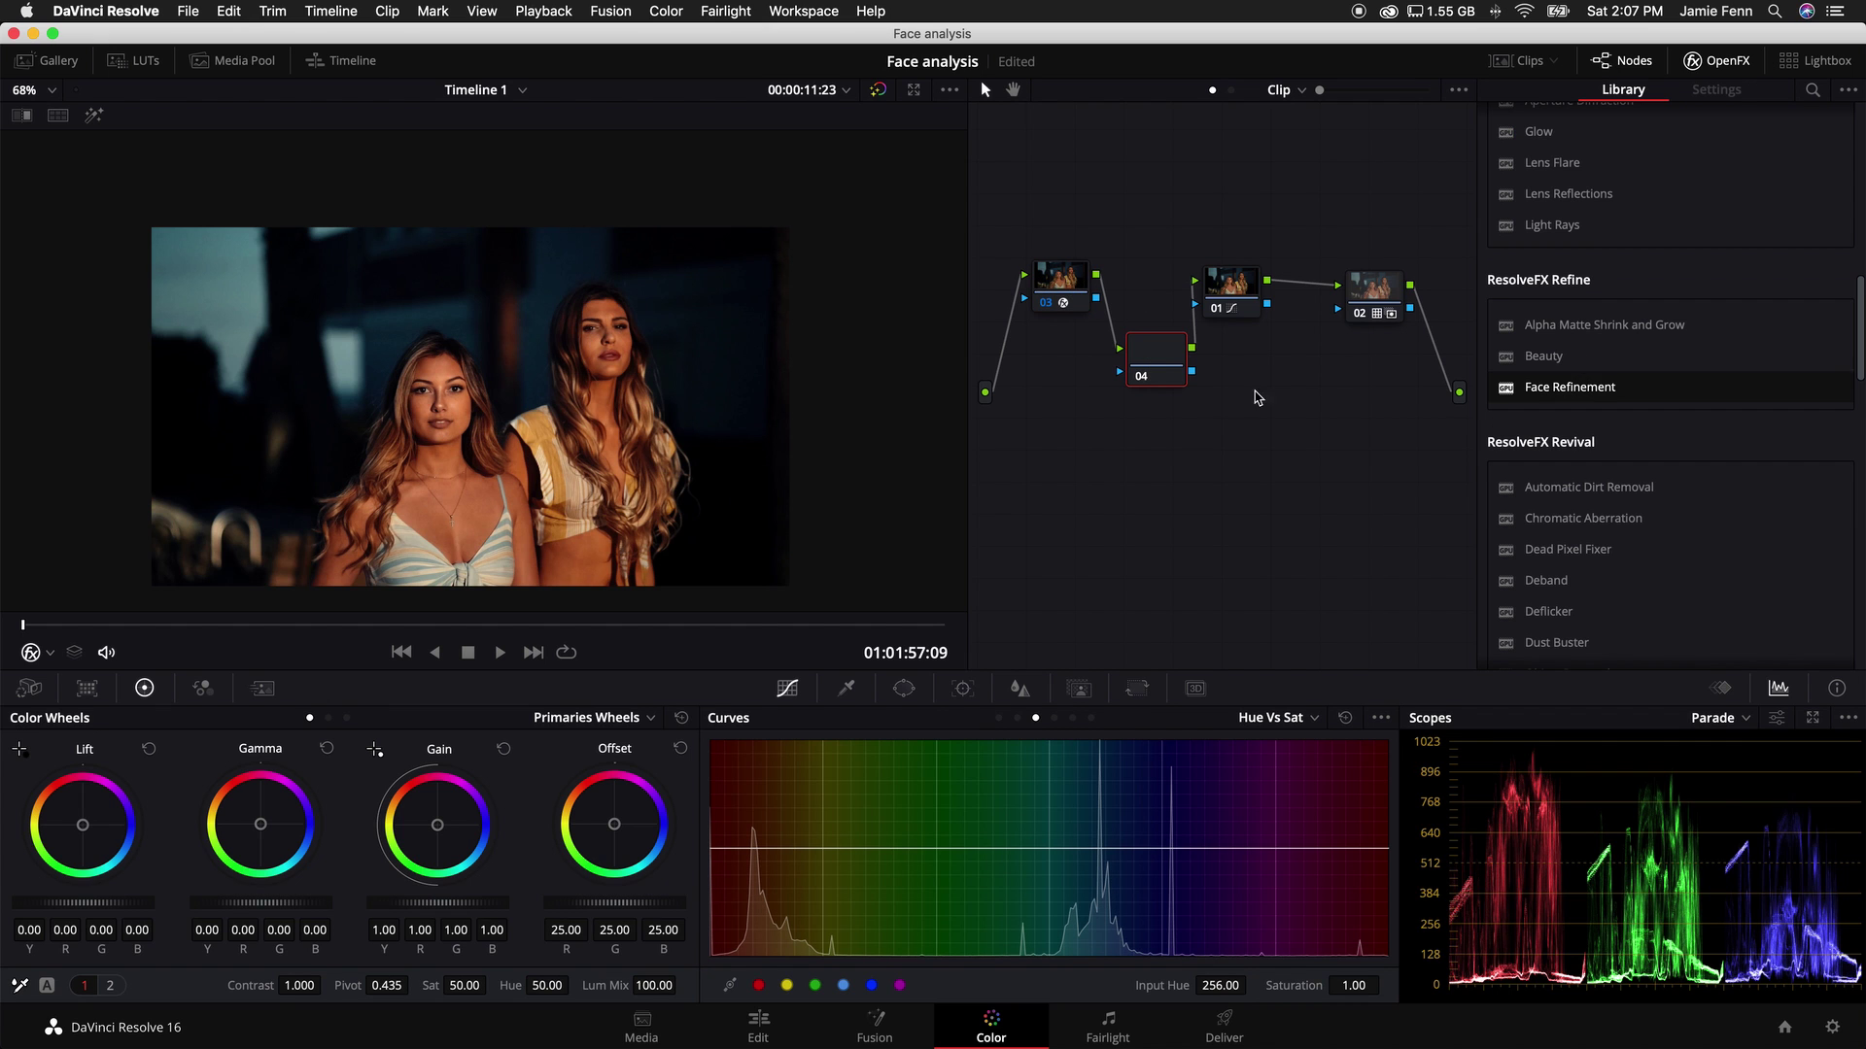
# Step: Apply Face Refinement to node 04 and start the face analysis
pyautogui.moveTo(1574, 379); pyautogui.dragTo(1161, 359)
pyautogui.click(1657, 159)
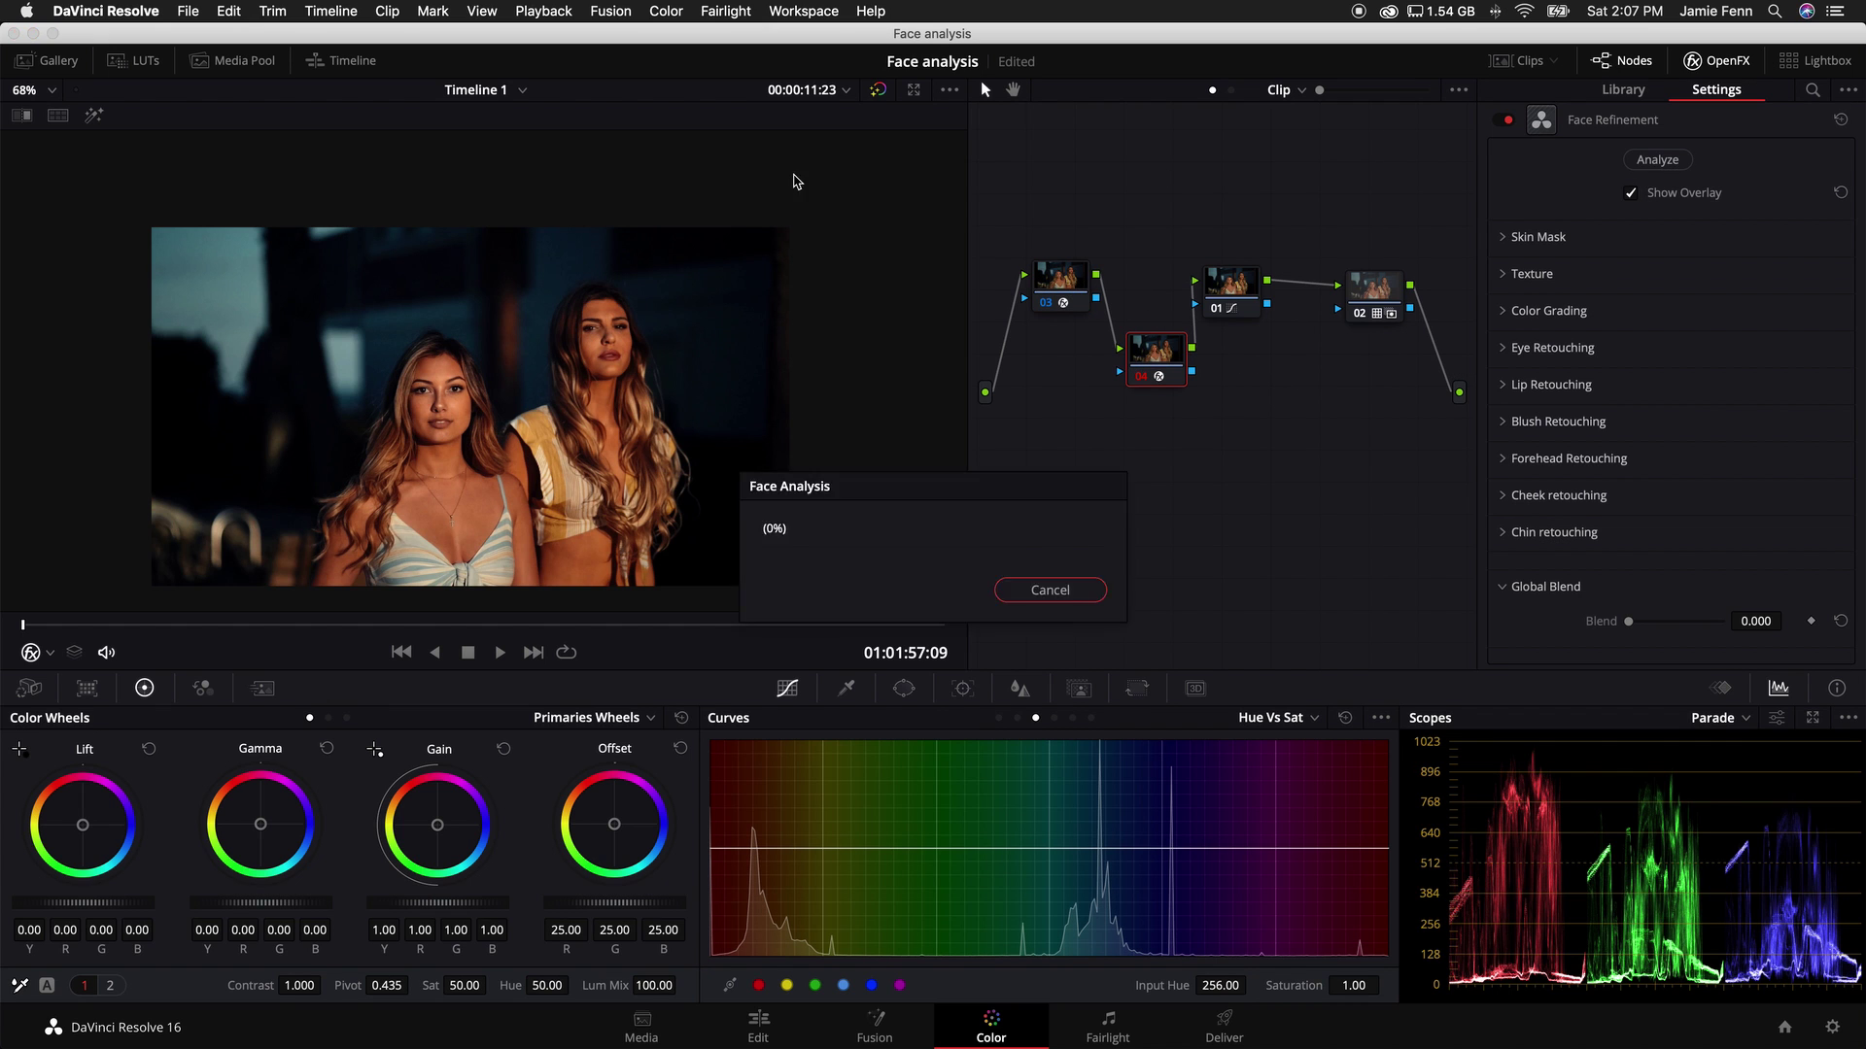